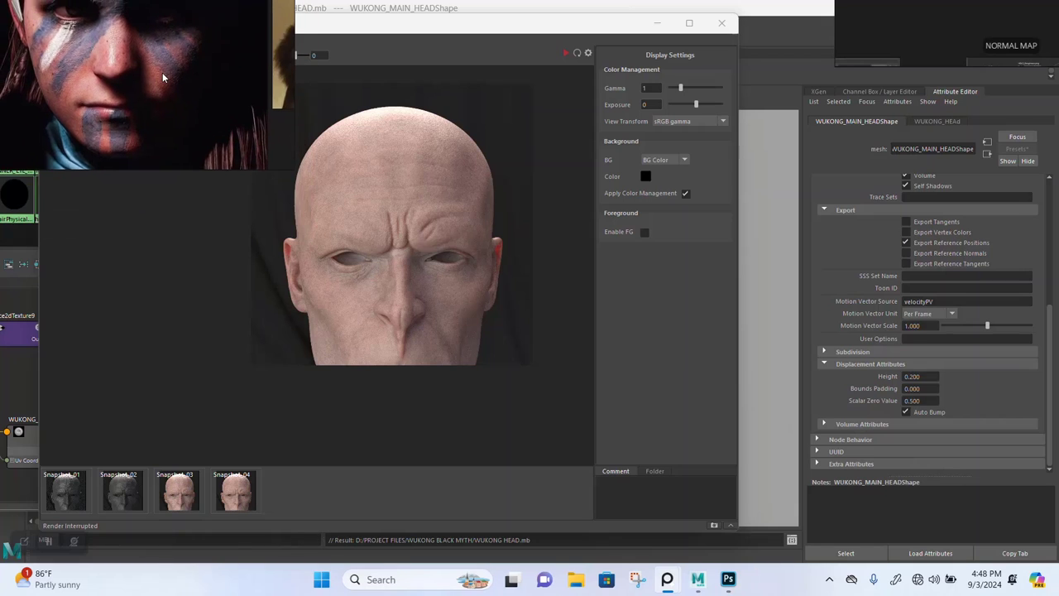
Zoom the reference board onto the monkey's eyes and zoom into the bald-head RenderView image.
scroll(147, 30, down, 8)
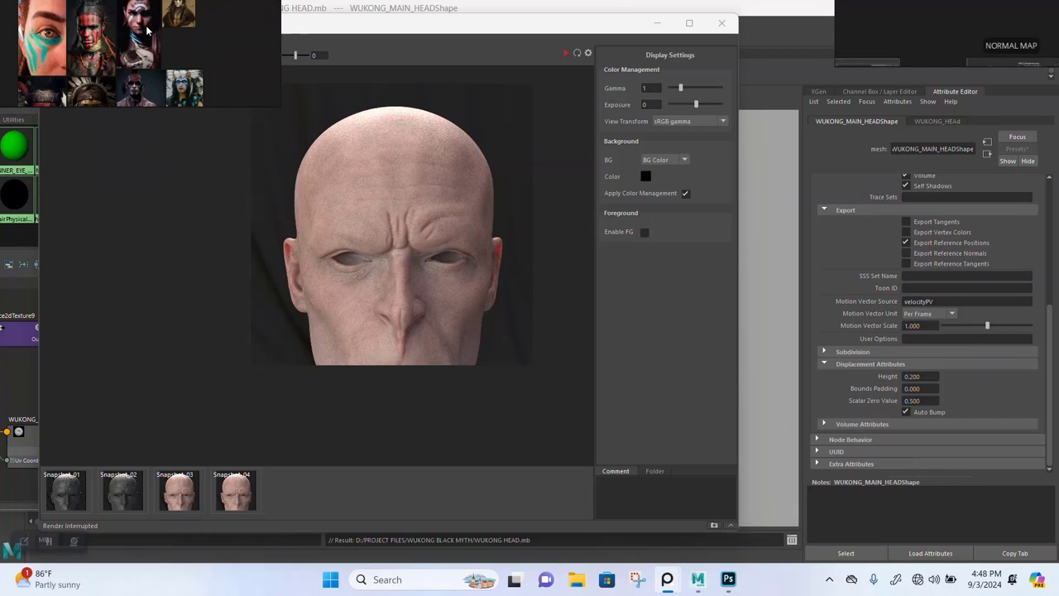
scroll(162, 81, up, 10)
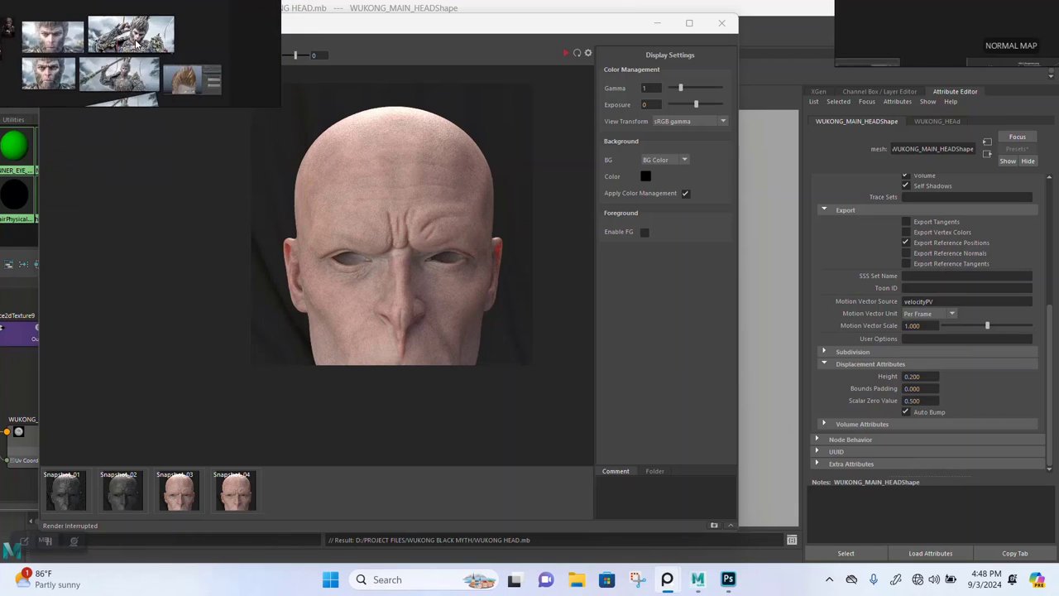
scroll(124, 58, up, 5)
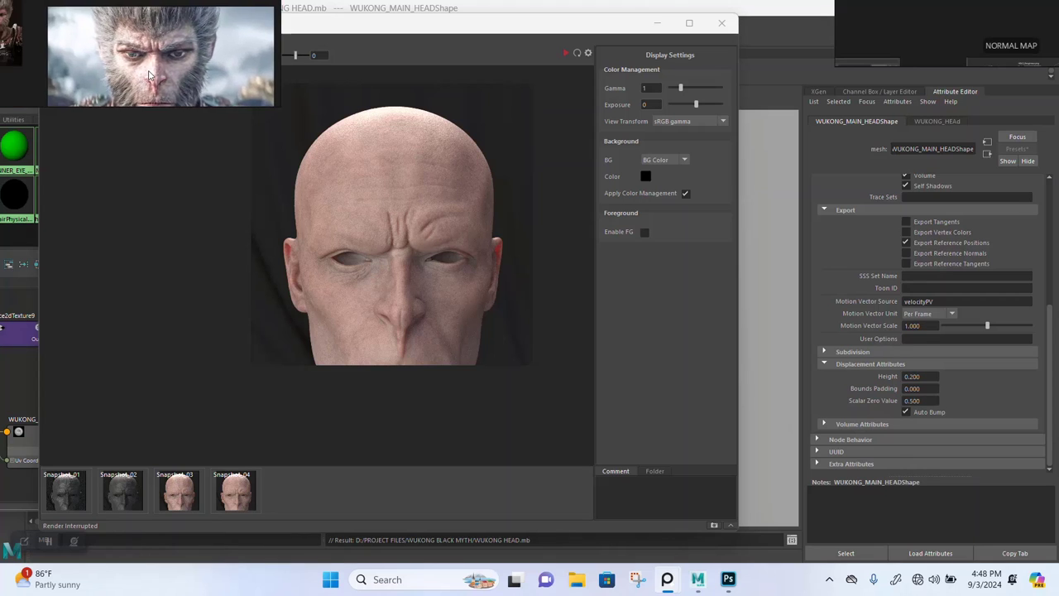
drag(158, 63, 172, 147)
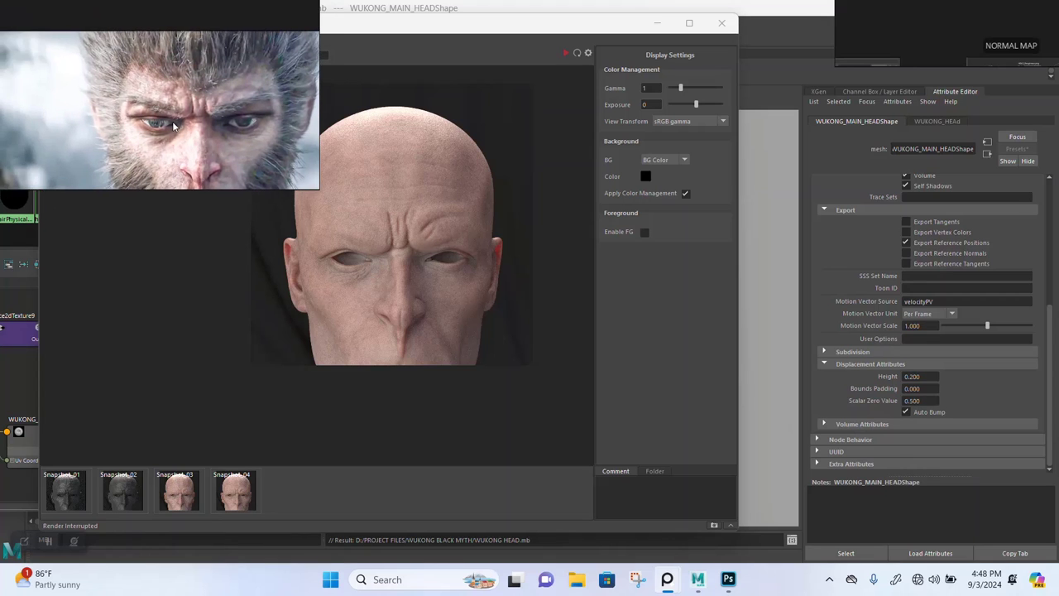
scroll(158, 105, up, 5)
scroll(126, 85, up, 2)
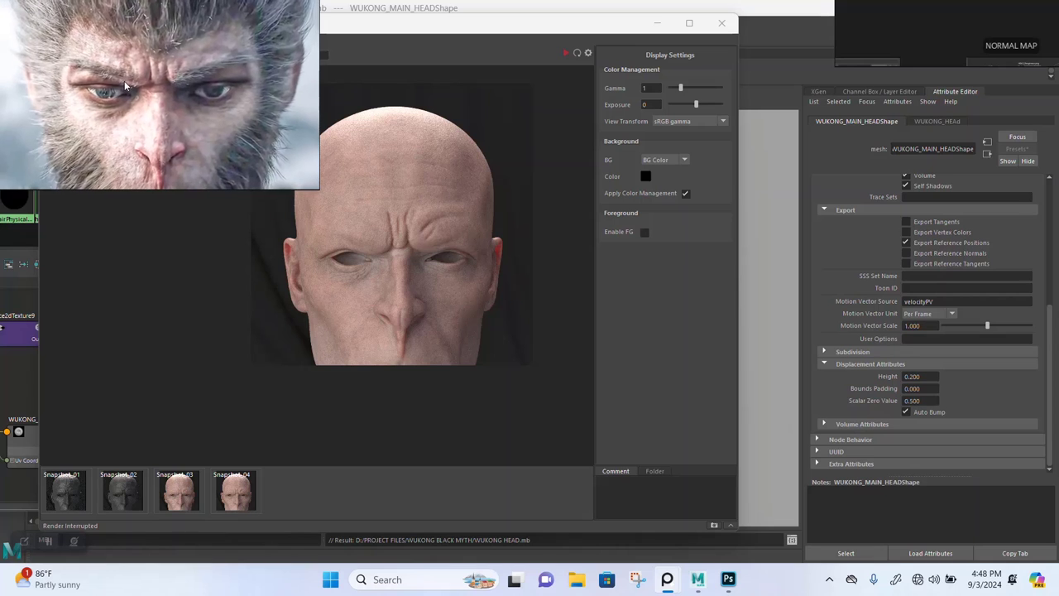
drag(144, 142, 811, 133)
scroll(859, 116, down, 5)
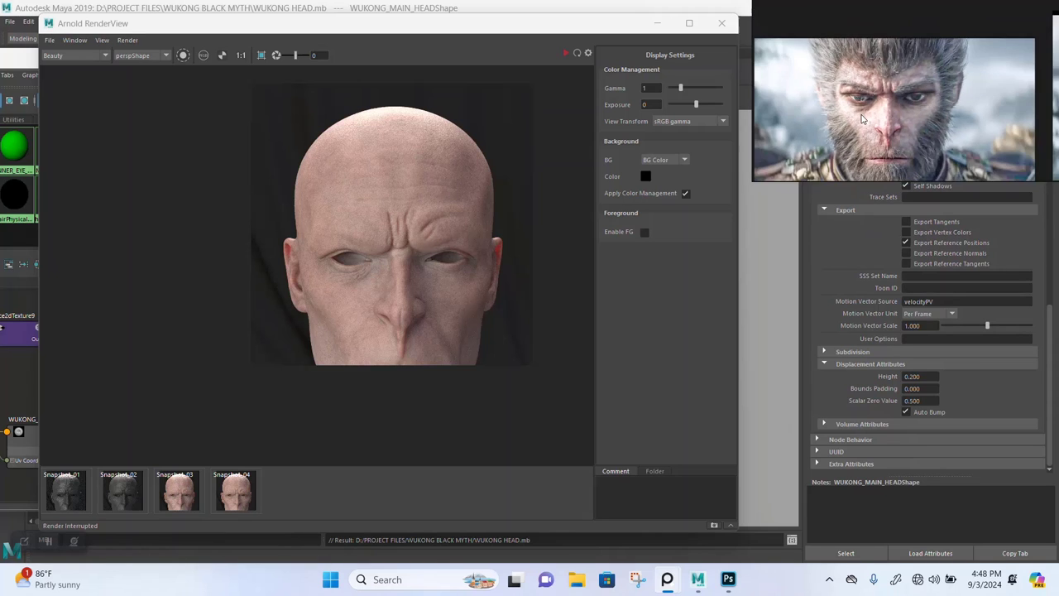
scroll(874, 148, up, 5)
scroll(875, 148, up, 4)
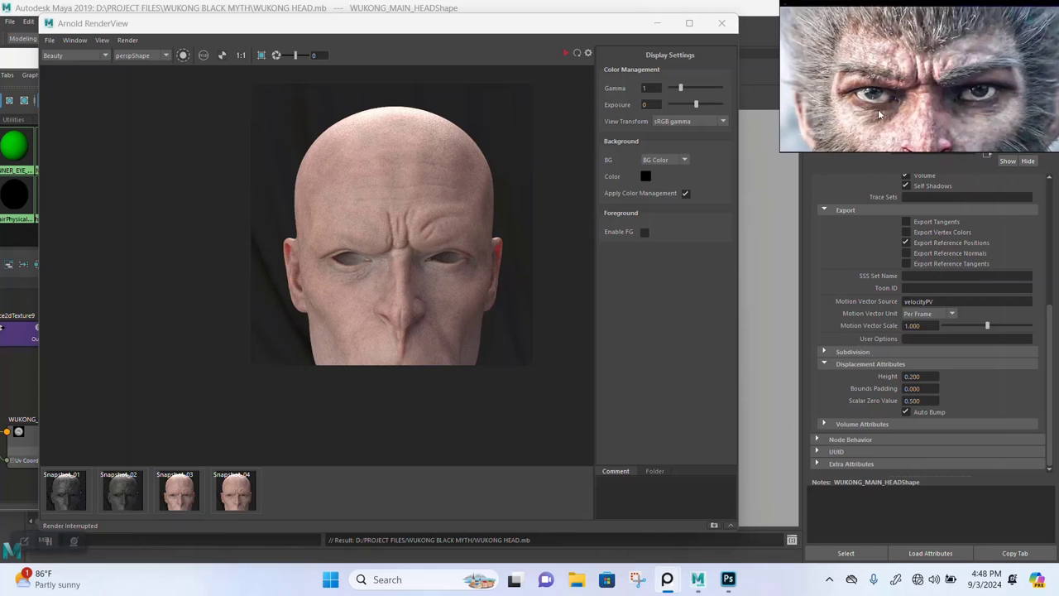
scroll(407, 253, up, 3)
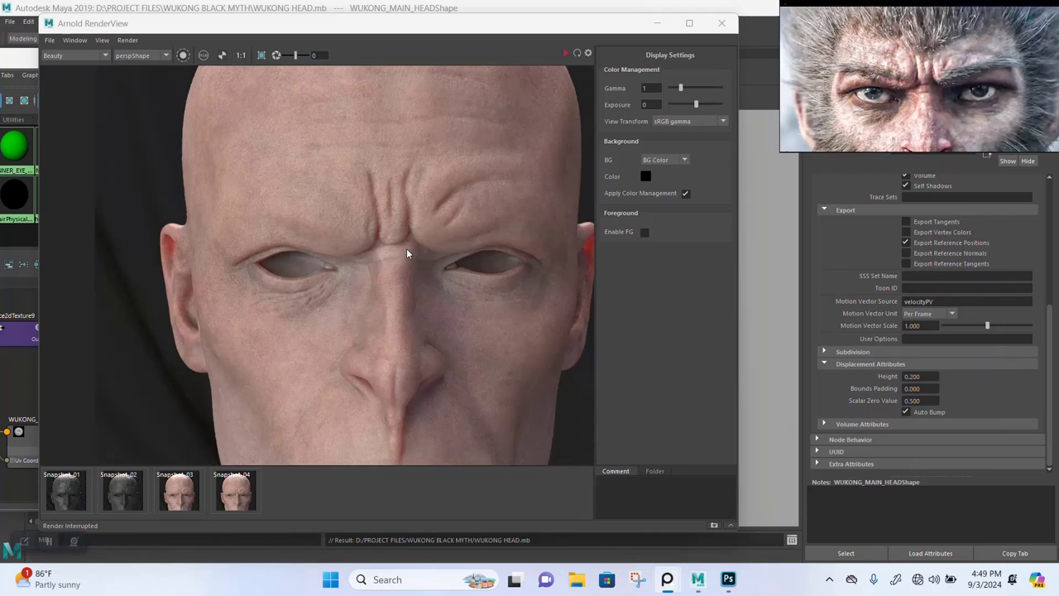
Compare the head render with an earlier snapshot and pan to the eye-and-brow close-up.
key(Left)
key(Right)
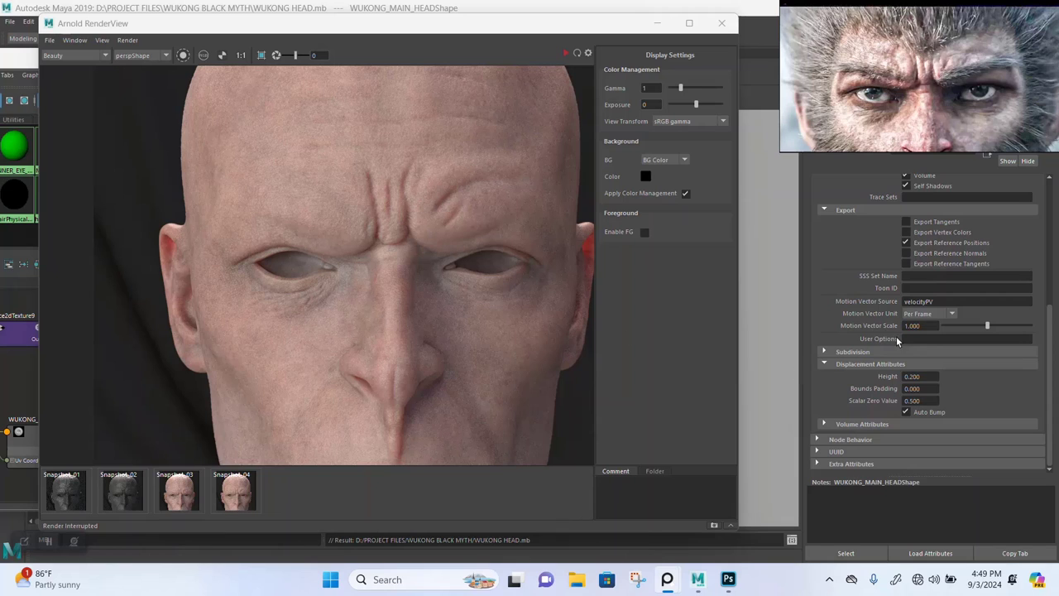
scroll(853, 332, up, 6)
drag(898, 116, 875, 42)
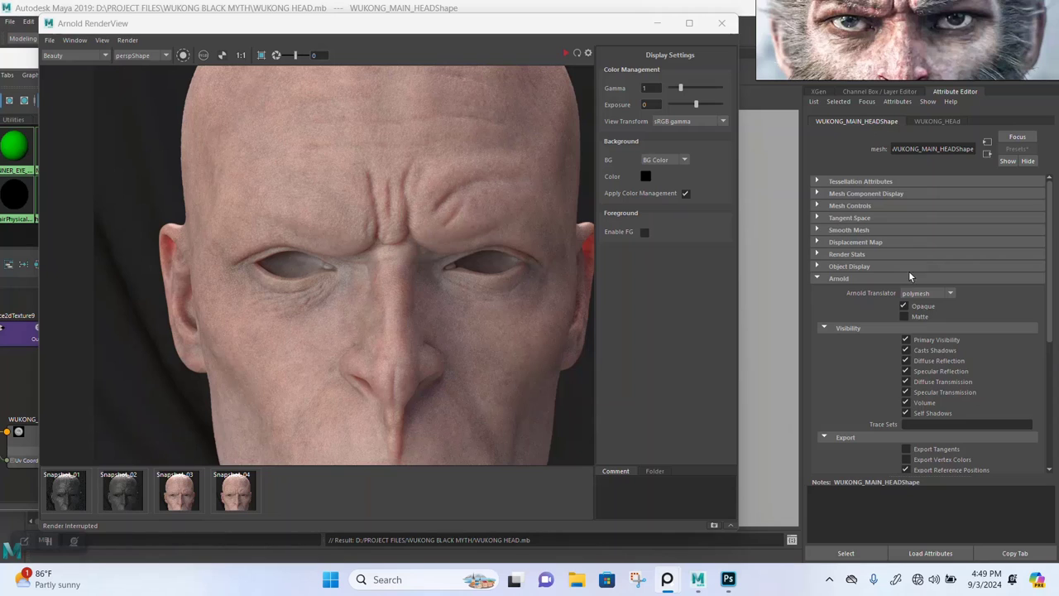
scroll(884, 364, down, 7)
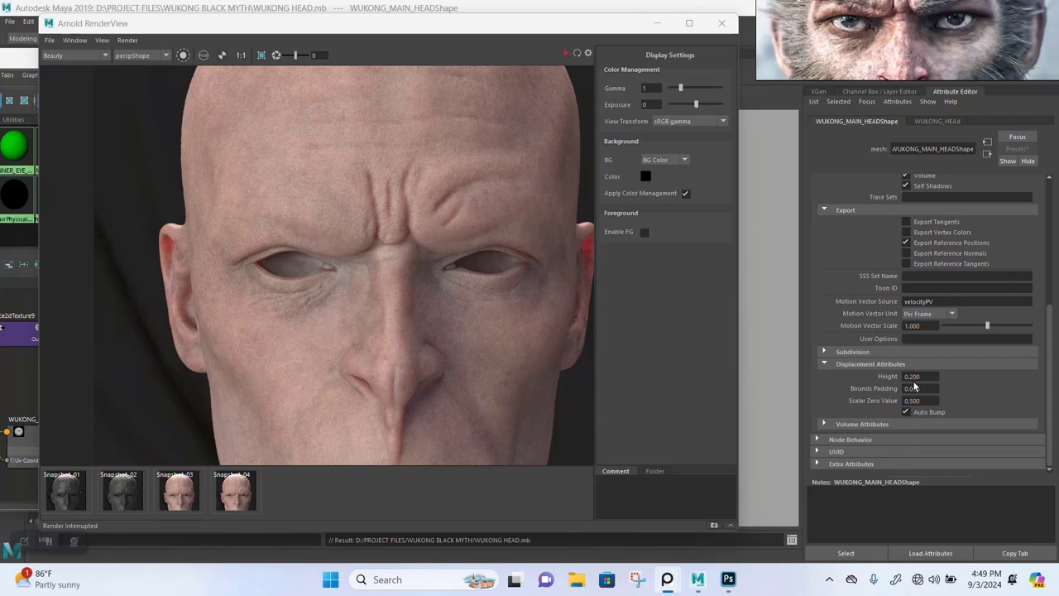
scroll(378, 255, up, 4)
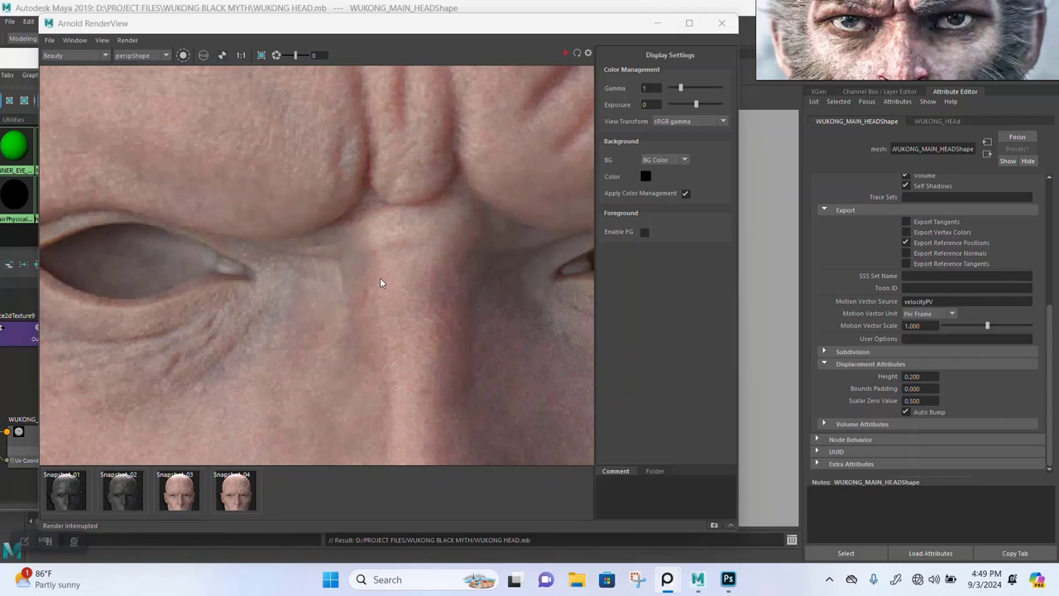
middle_drag(346, 291, 386, 261)
Zoom the render in and out, then close the Arnold RenderView to reveal Hypershade.
scroll(335, 273, down, 4)
scroll(359, 288, down, 5)
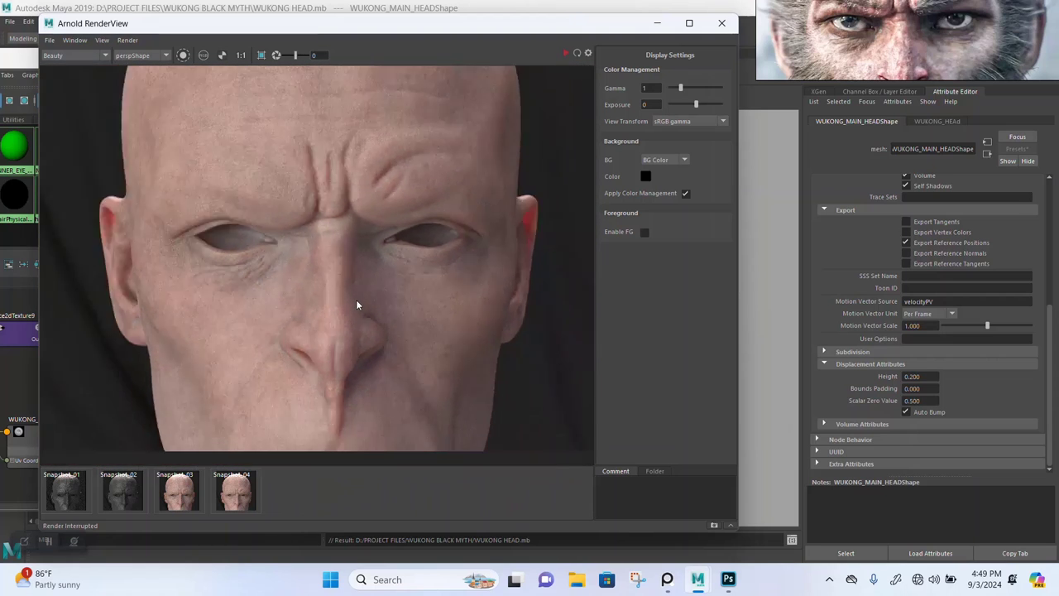
scroll(356, 304, up, 3)
scroll(356, 304, down, 2)
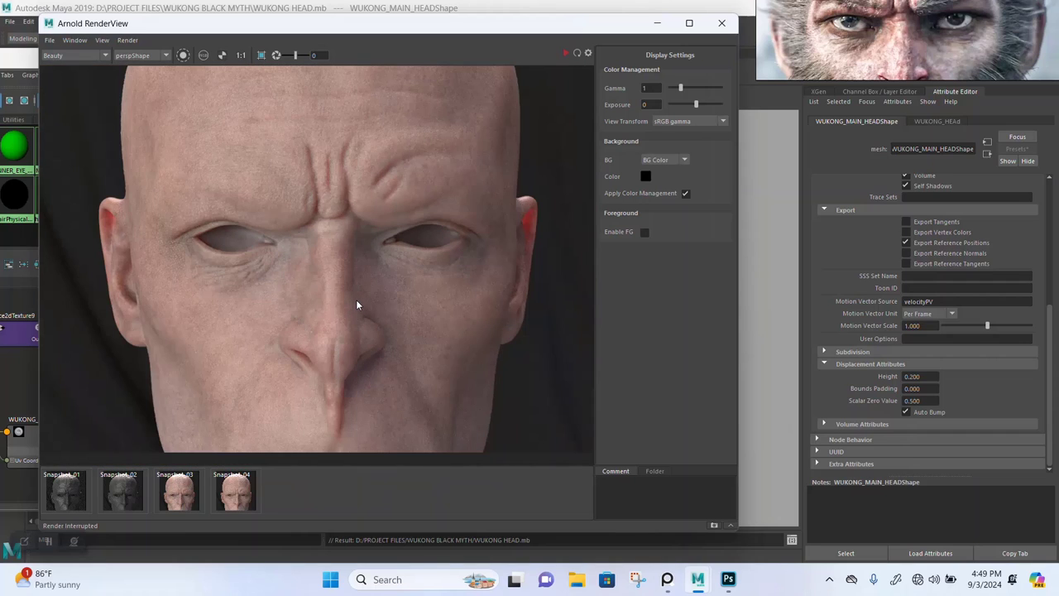
scroll(391, 295, down, 3)
scroll(389, 302, up, 2)
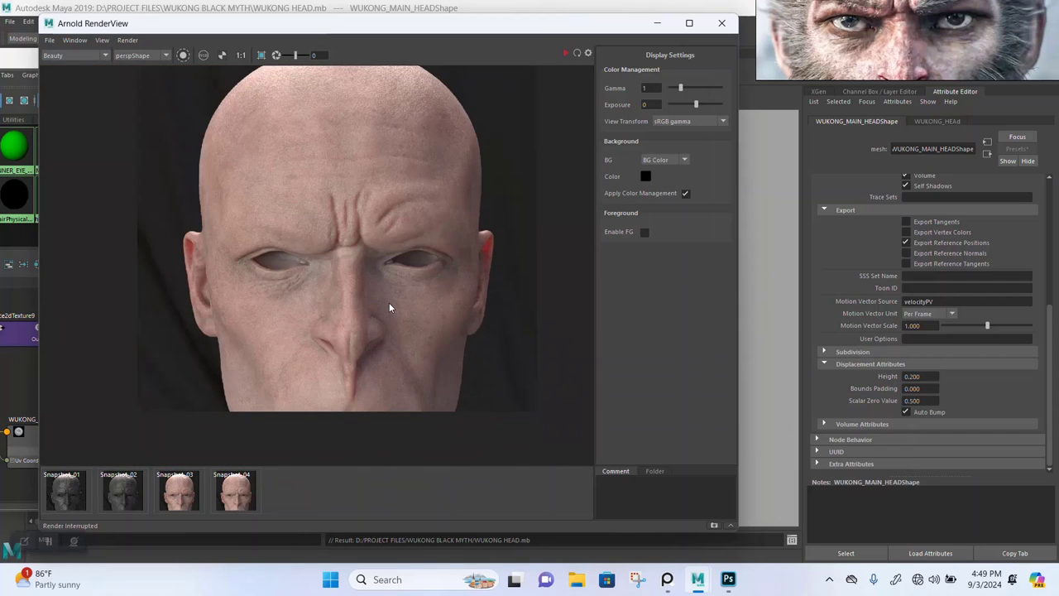
click(657, 23)
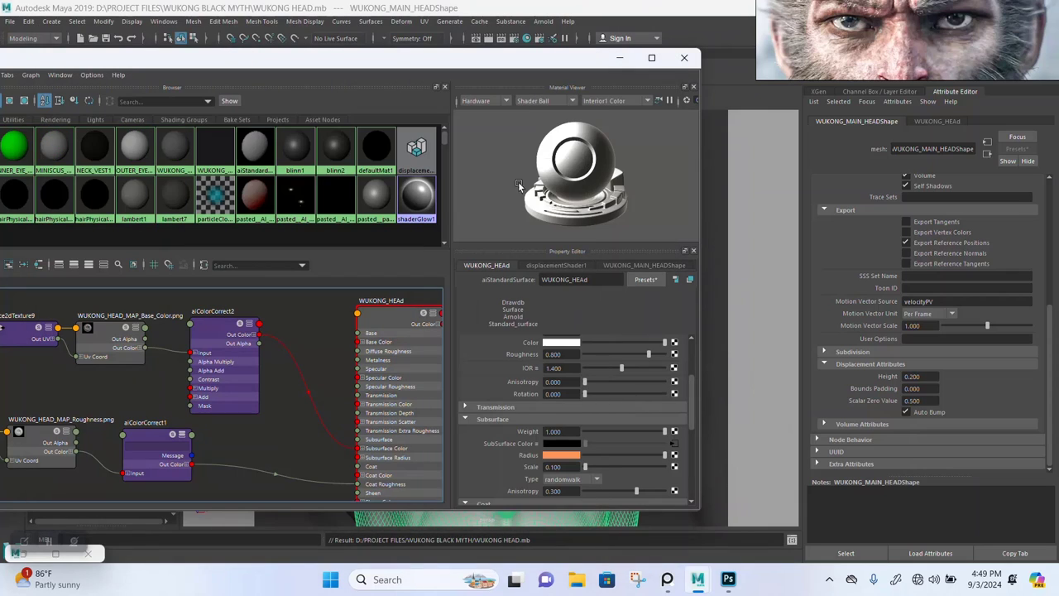
Minimize Hypershade, enlarge the monkey-face references, and select INNER_EYES2 in the WUKONG_READY_HEAD group.
click(620, 59)
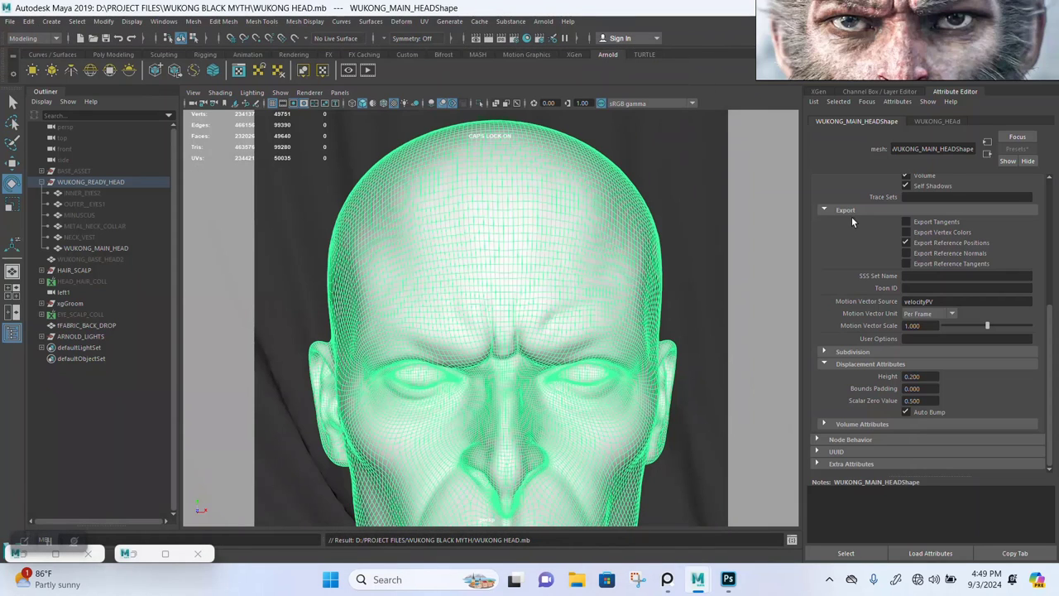
click(859, 36)
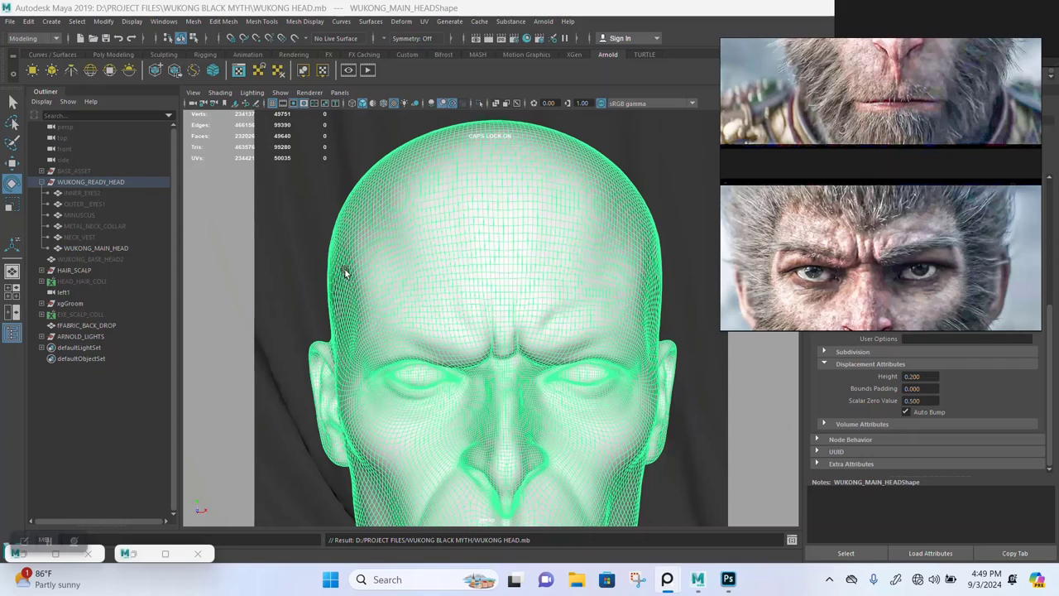
click(42, 182)
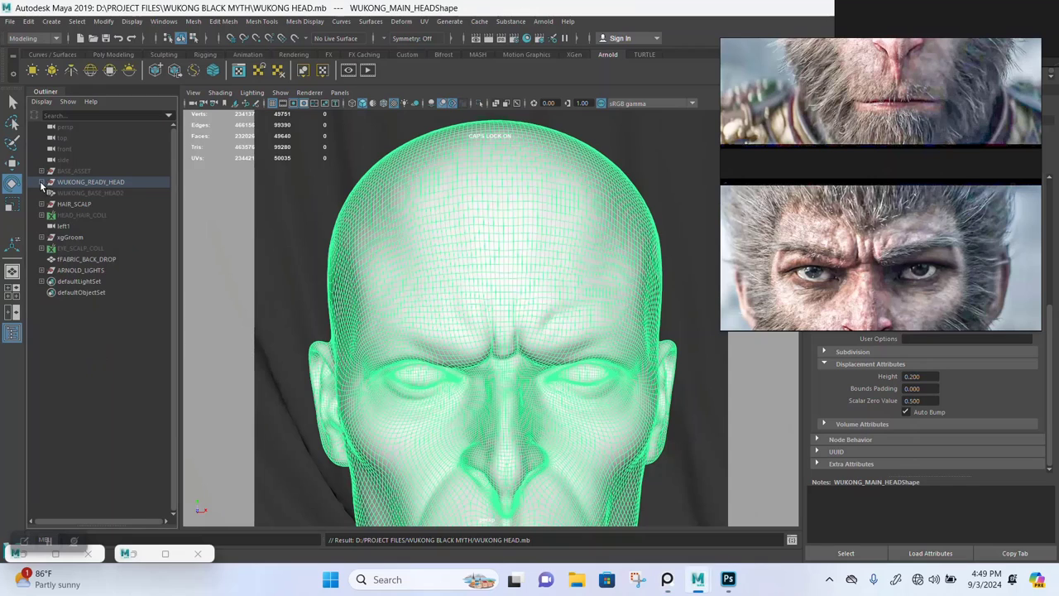
click(41, 182)
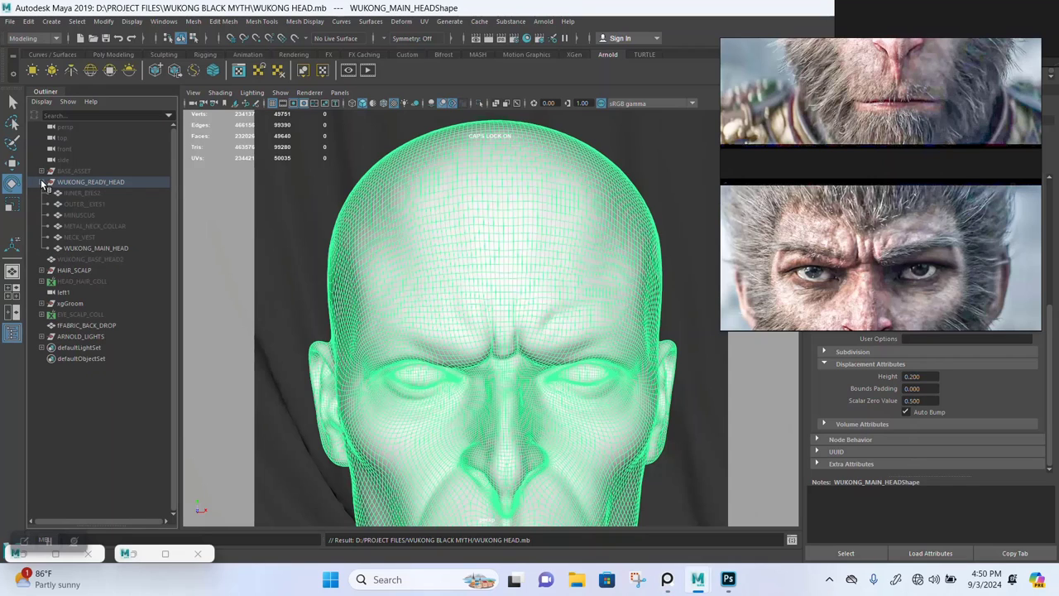
click(82, 195)
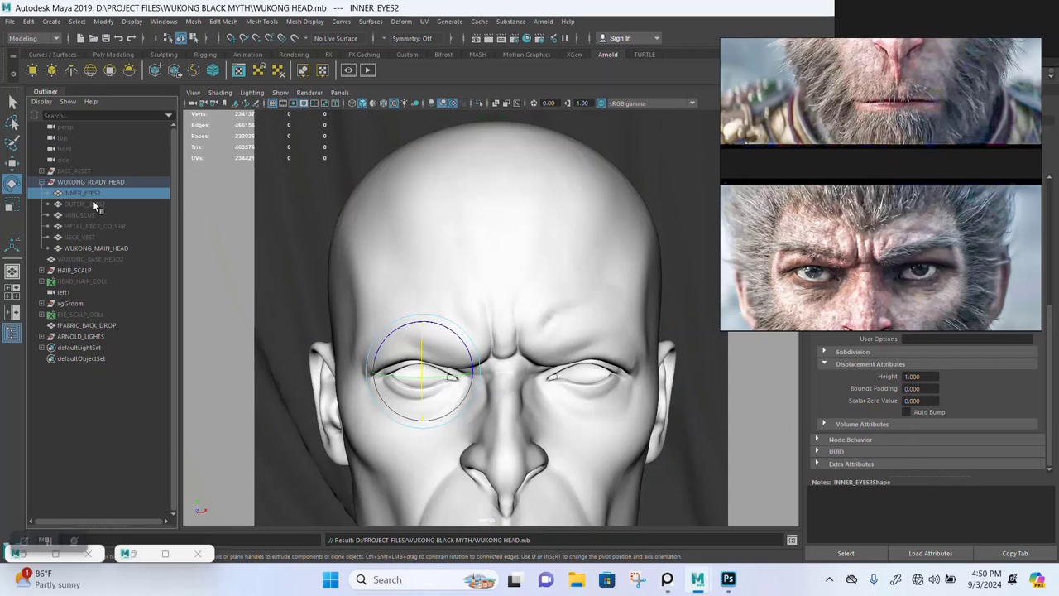
Add OUTER_EYES1 and MINUSCUS to the selection and unhide the eye meshes with Shift+H.
shift+click(92, 202)
shift+click(95, 215)
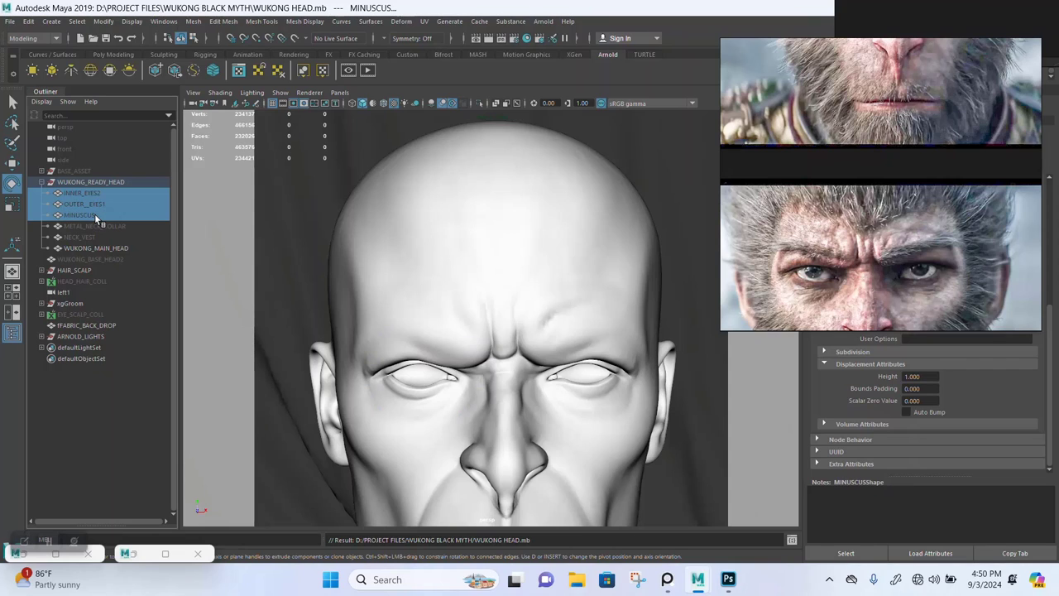
key(shift+h)
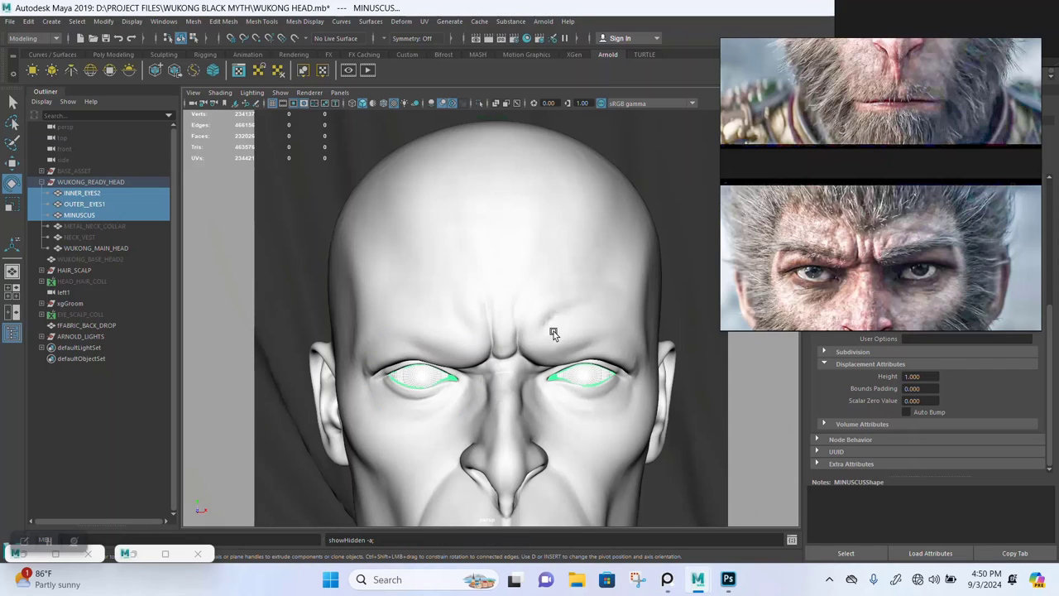
click(638, 378)
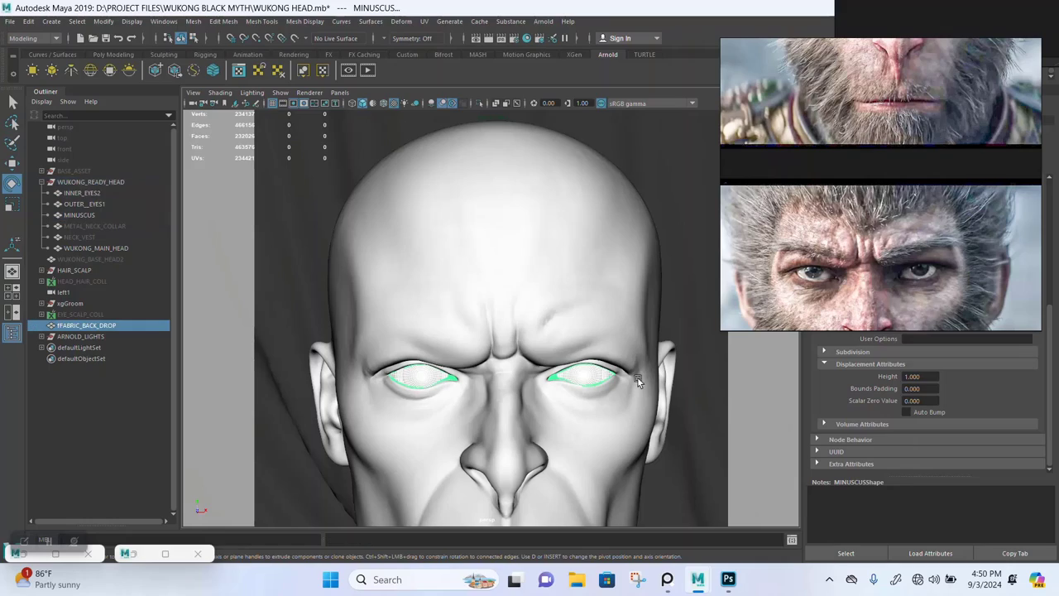
scroll(620, 374, up, 2)
scroll(603, 369, down, 5)
scroll(490, 345, up, 6)
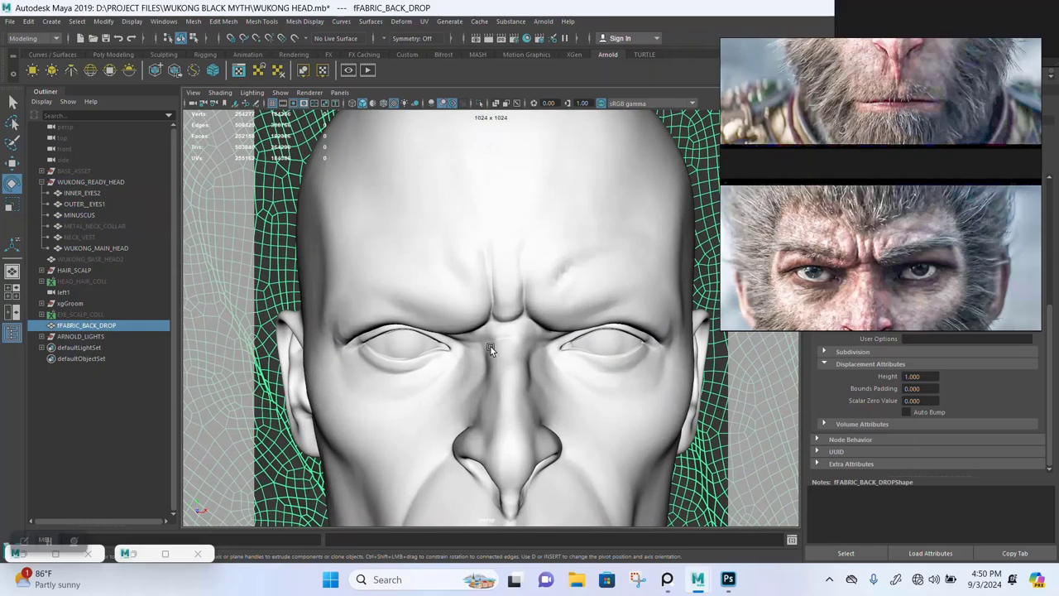
Reselect OUTER_EYES1 and MINUSCUS and orbit in close on the eye, ending on a frontal view.
click(77, 204)
ctrl+click(80, 216)
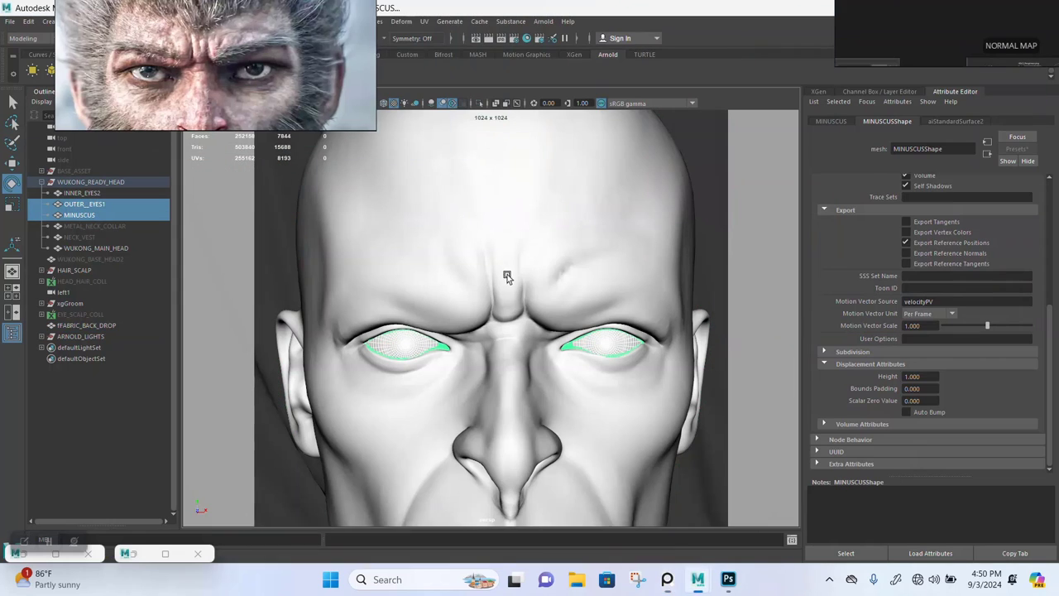
scroll(496, 315, up, 5)
alt+drag(490, 338, 475, 308)
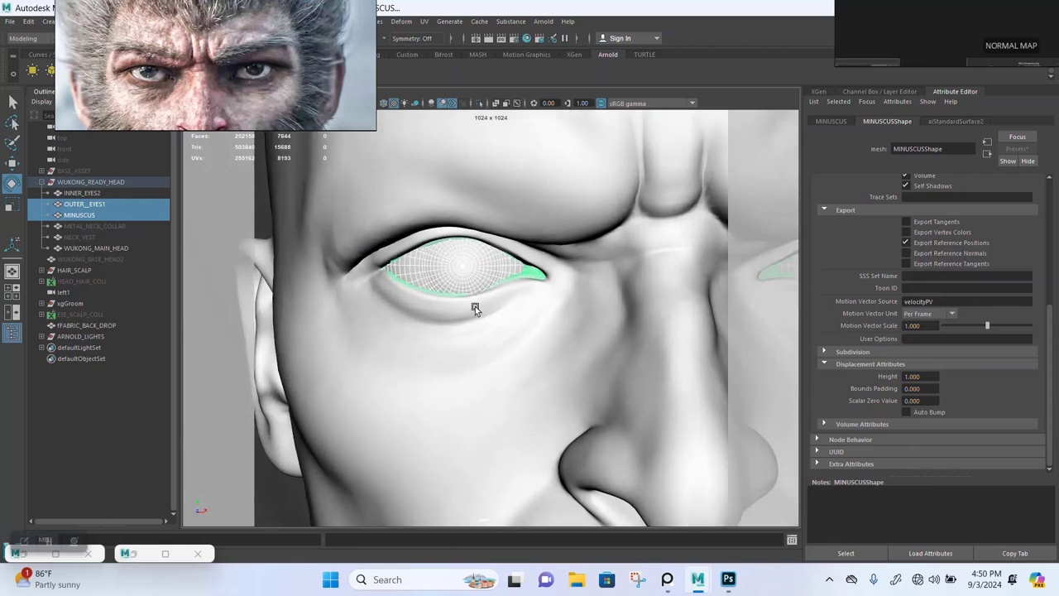
alt+right_drag(475, 308, 465, 366)
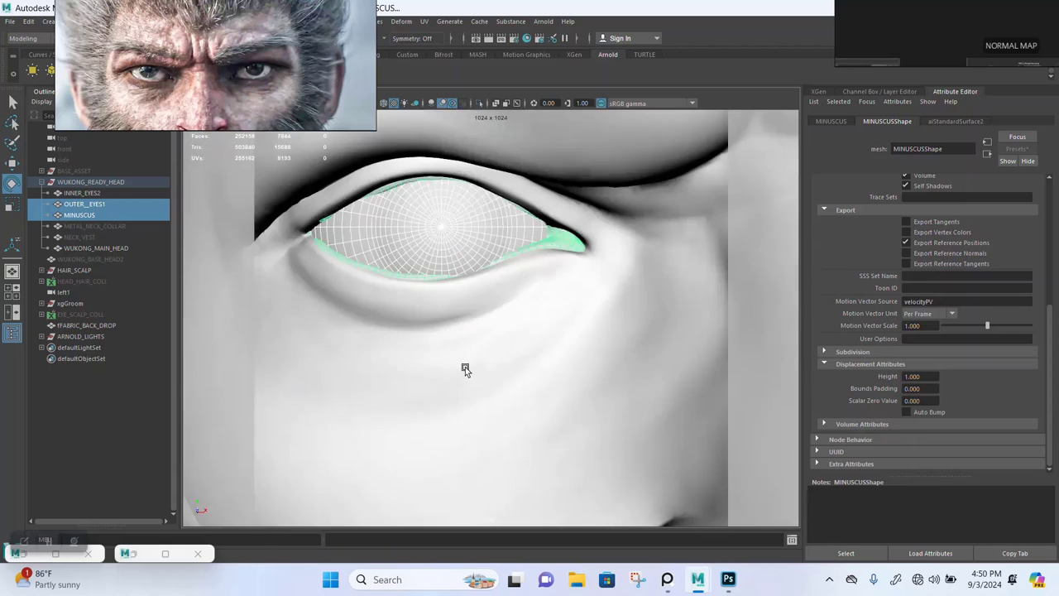
alt+drag(465, 366, 433, 301)
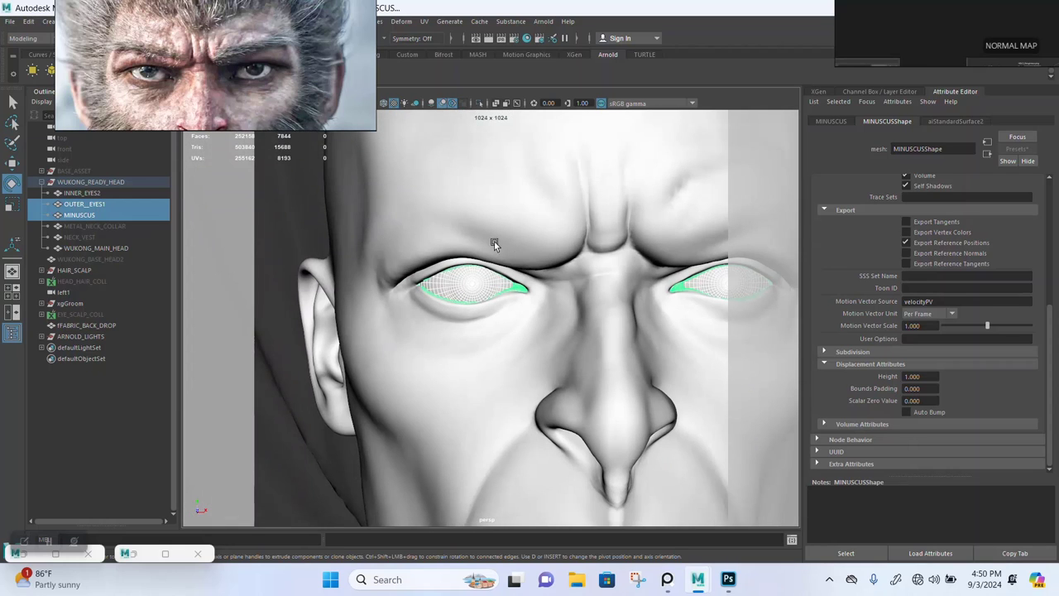
Assign a new Arnold aiStandardSurface material to the outer eye and meniscus.
right_click(467, 283)
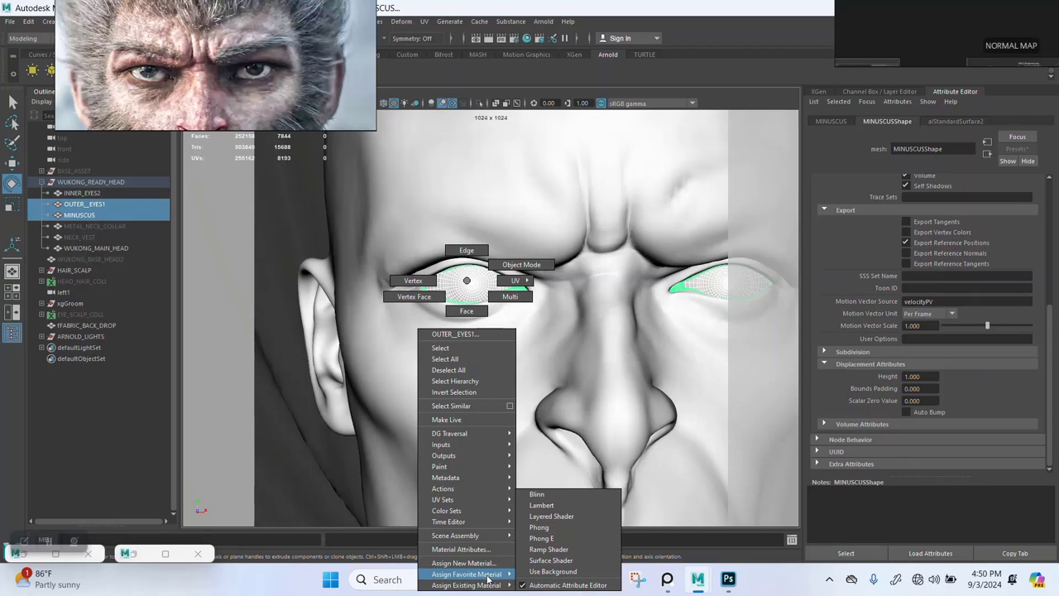
click(473, 563)
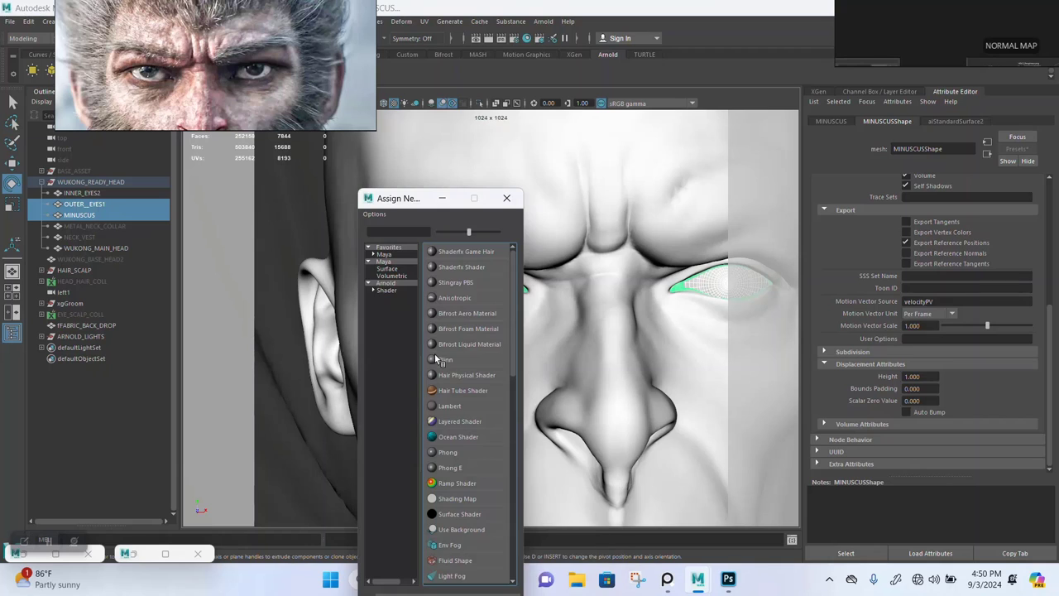
click(386, 283)
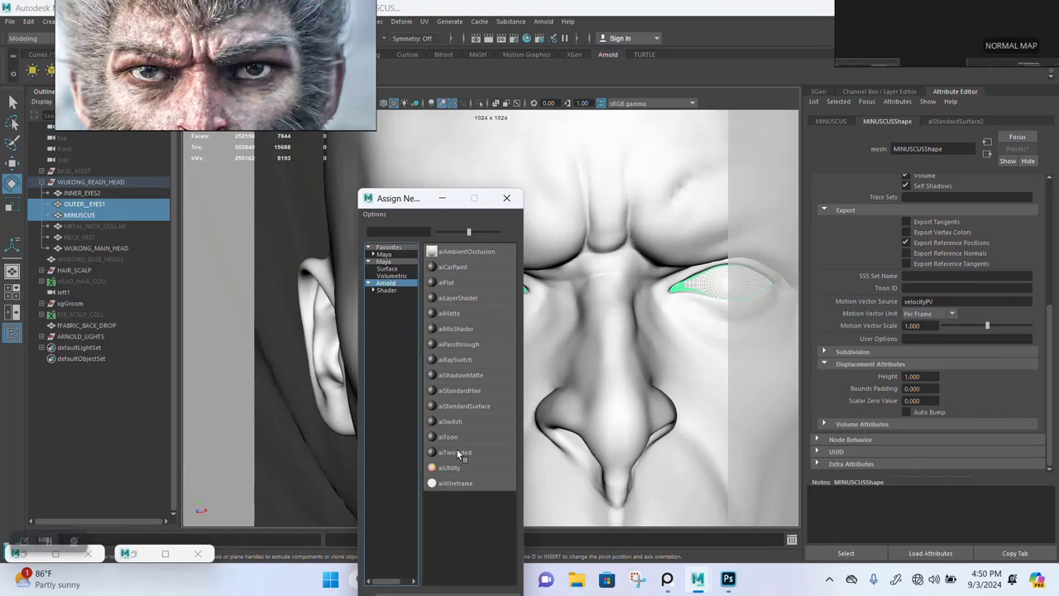
click(461, 406)
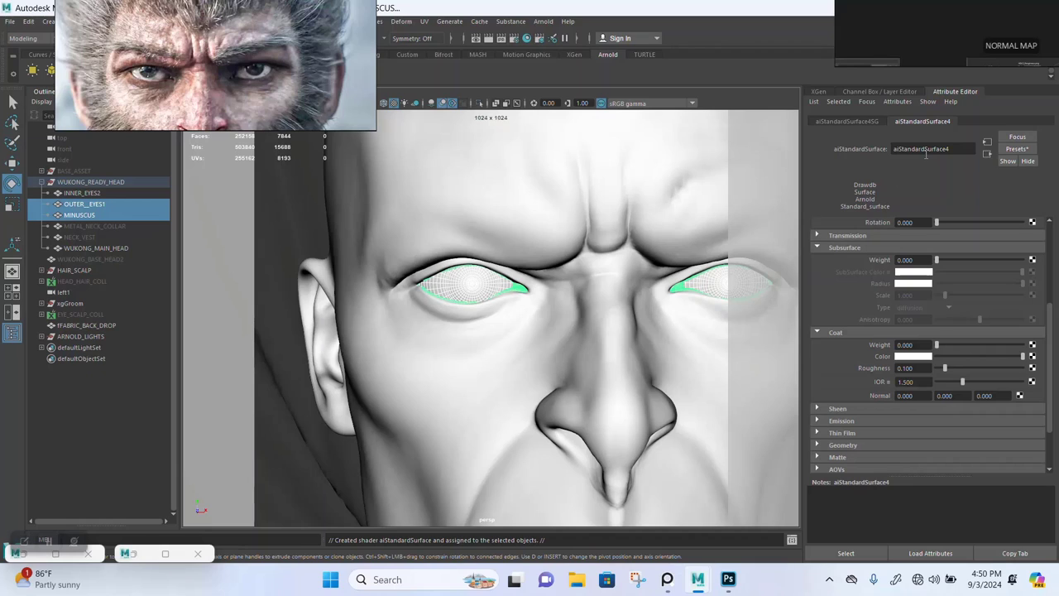
Rename the new material to AI_OUTER_EYE in the Attribute Editor.
drag(953, 147, 822, 155)
text(eye)
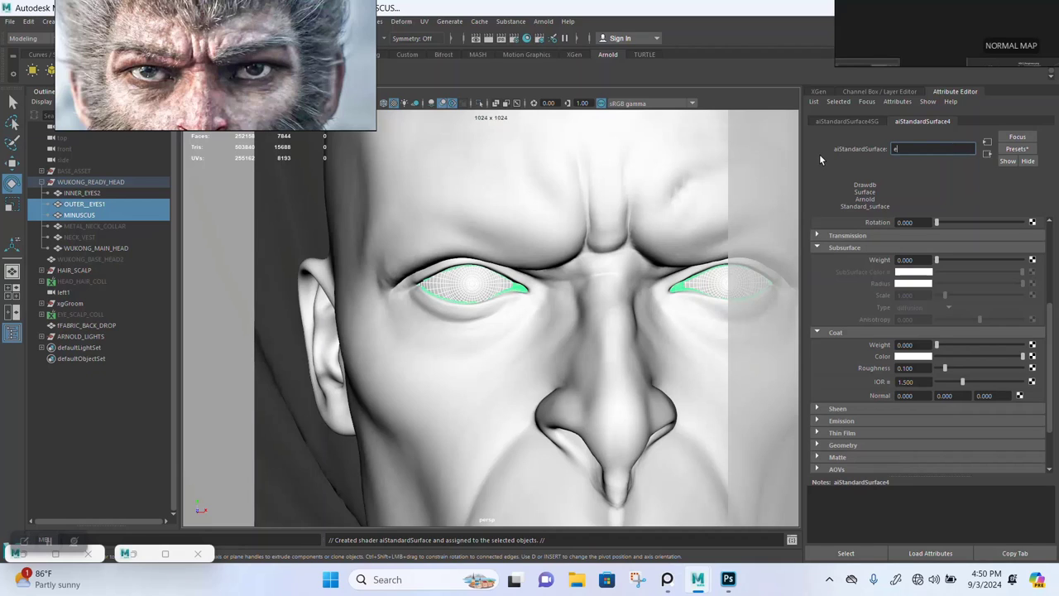
key(ctrl+z)
key(ctrl+z)
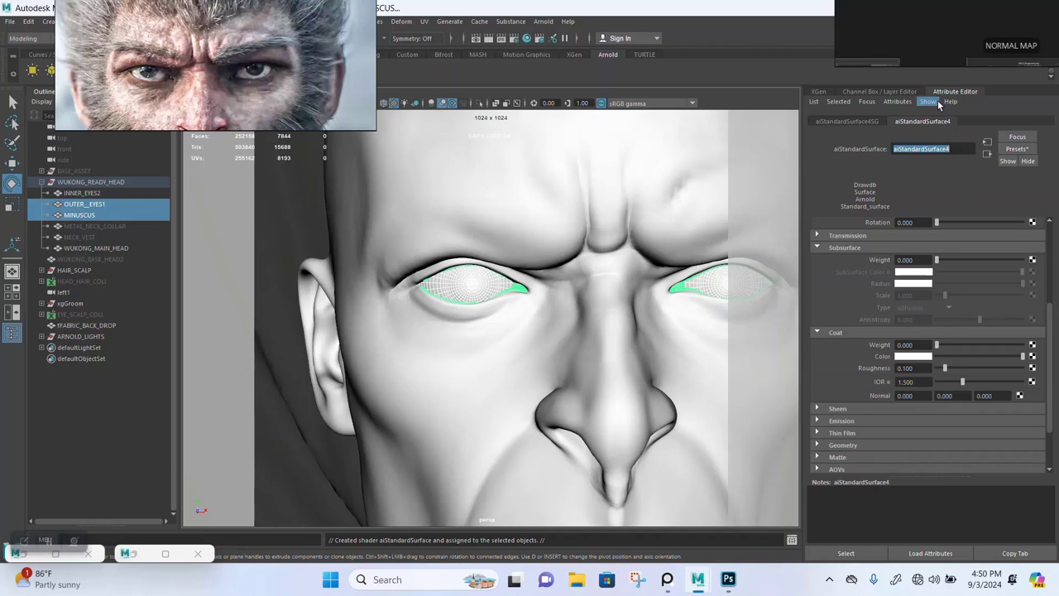
drag(964, 148, 840, 160)
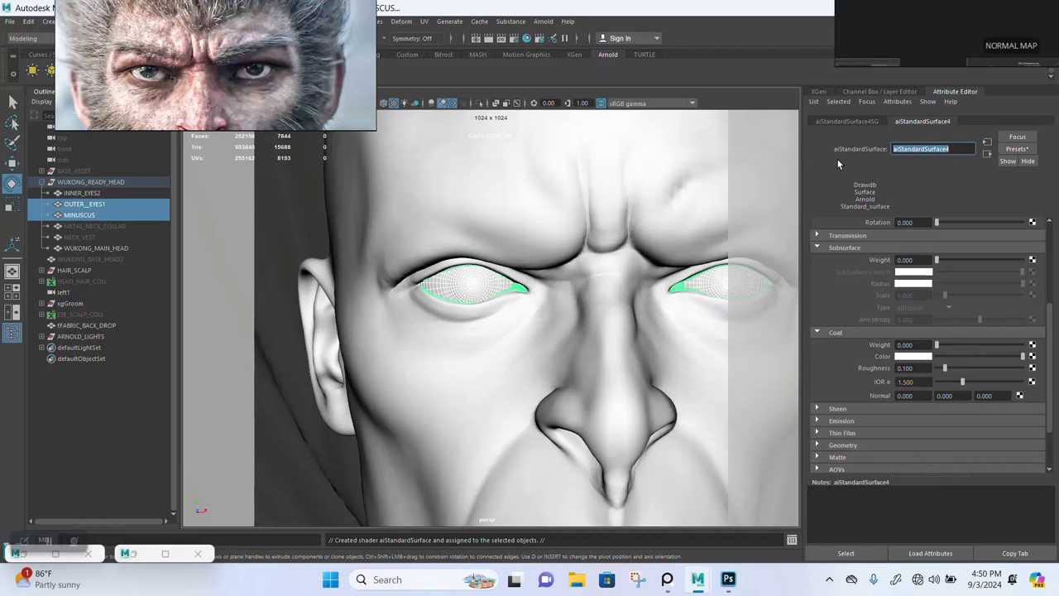
text(OUTER_EYE)
key(Return)
scroll(898, 248, up, 4)
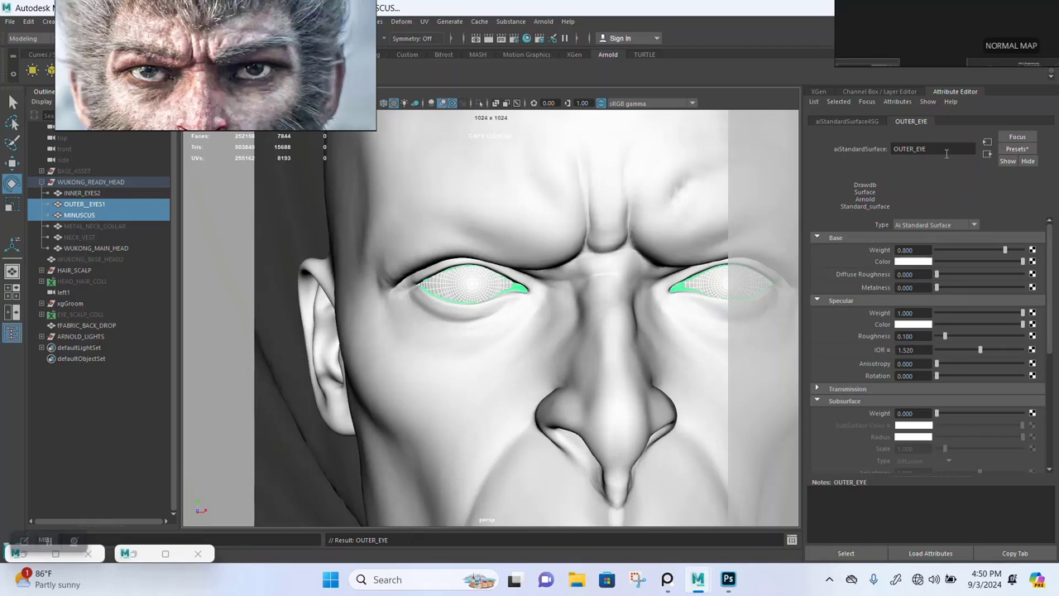
click(895, 148)
text(ai)
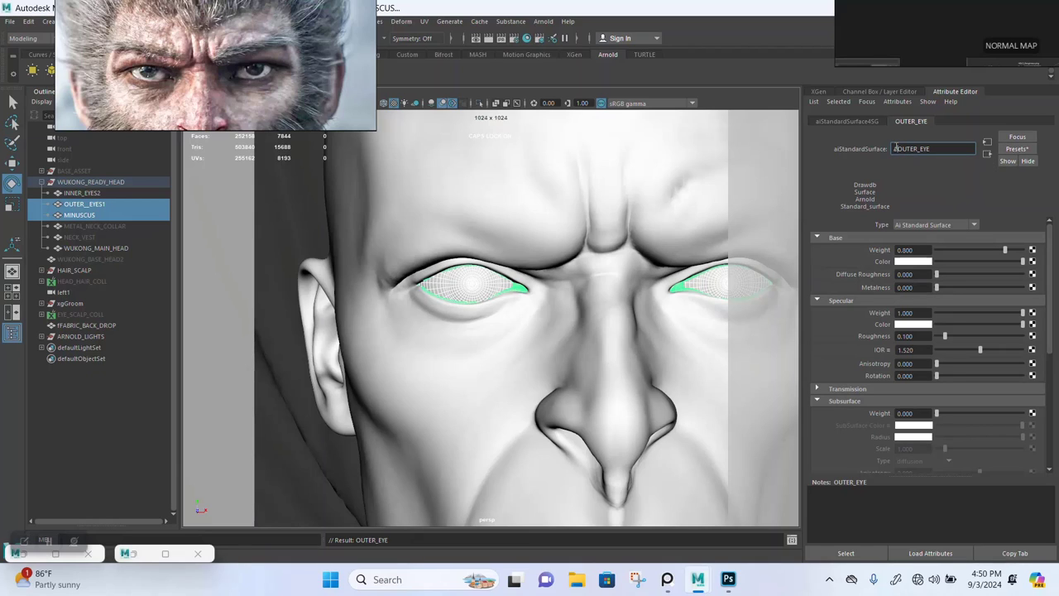
text(_)
key(Return)
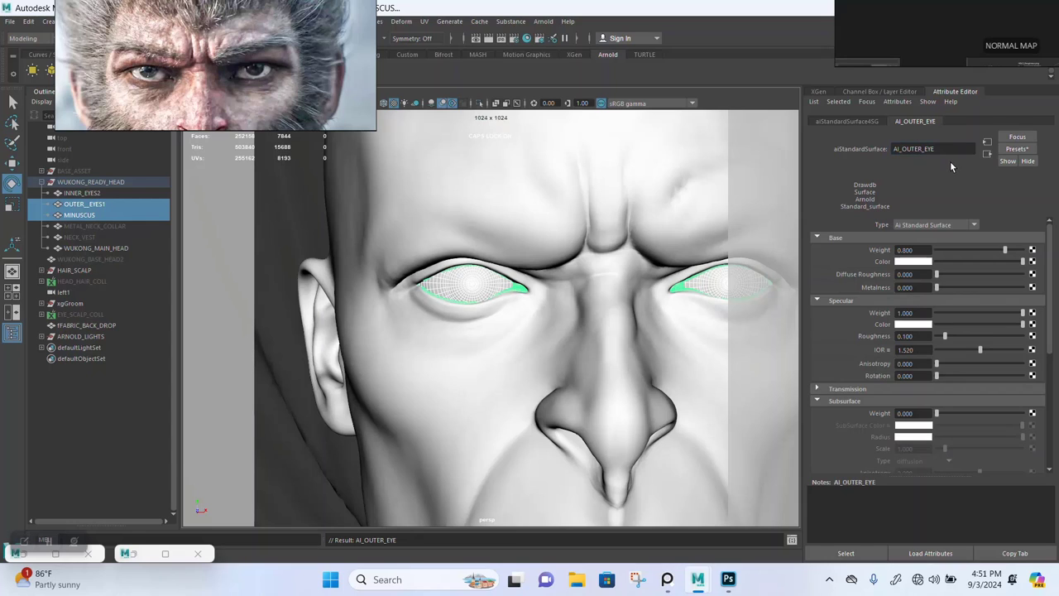
Replace AI_OUTER_EYE's settings with the Glass preset.
click(1016, 149)
mouse_move(948, 248)
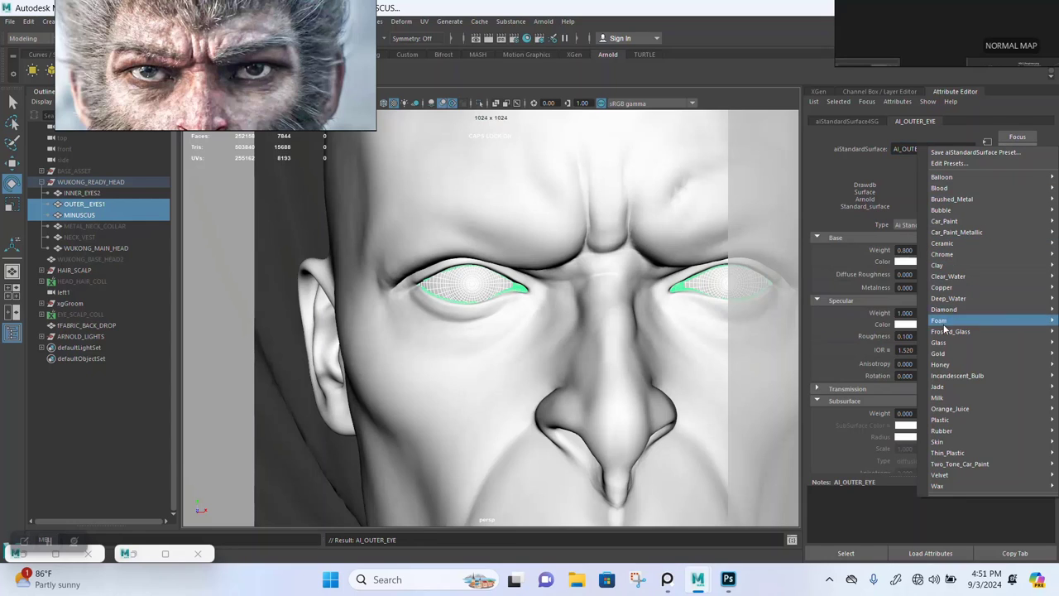
mouse_move(941, 343)
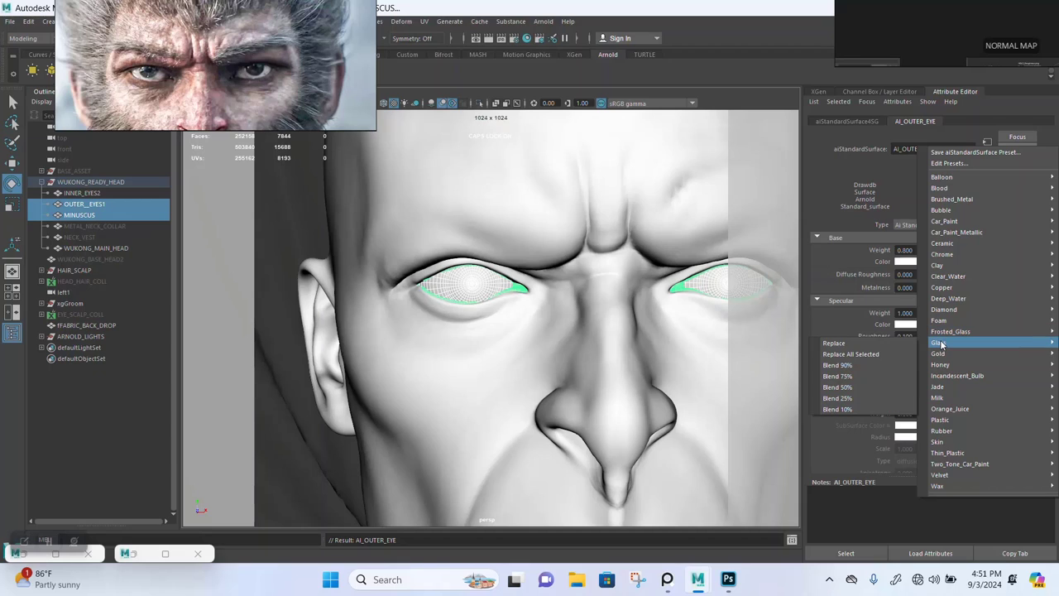
click(860, 342)
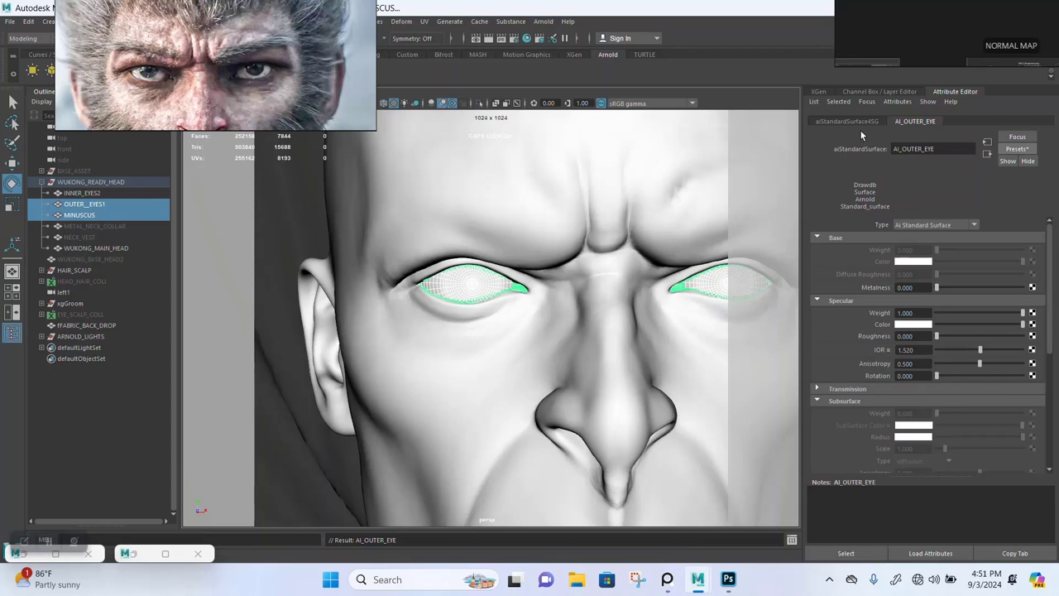
click(93, 204)
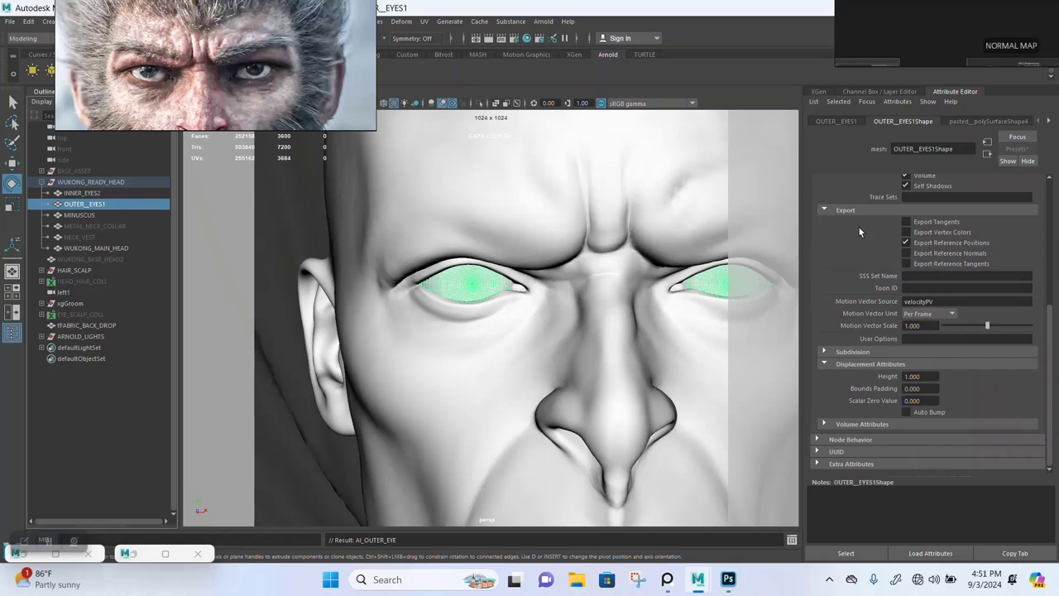
Turn off Arnold Opaque for OUTER_EYES1 and MINUSCUS, then start a new material for INNER_EYES2.
scroll(879, 204, up, 5)
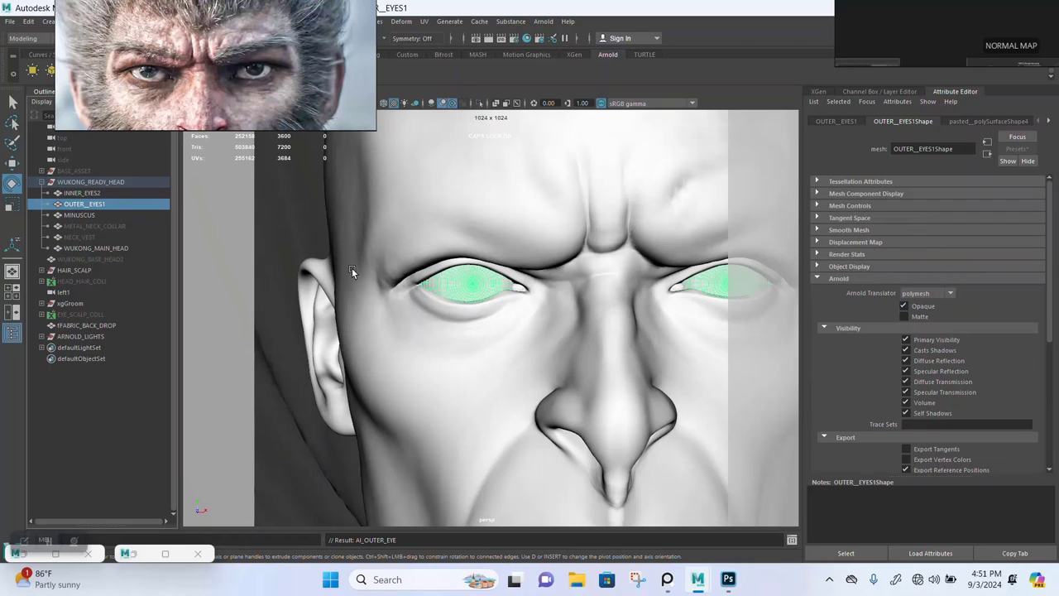
click(80, 215)
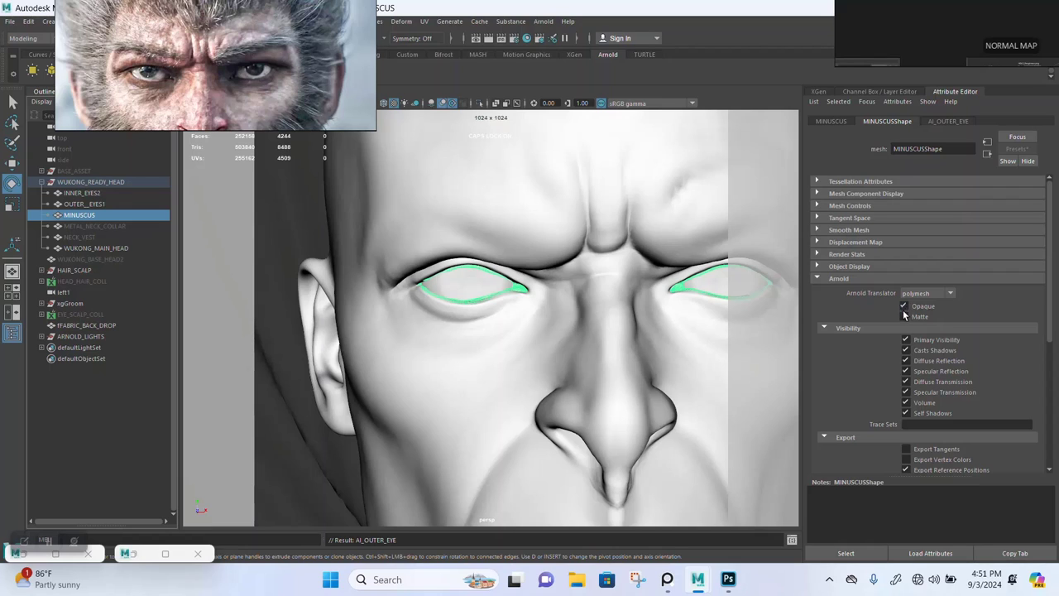
click(79, 203)
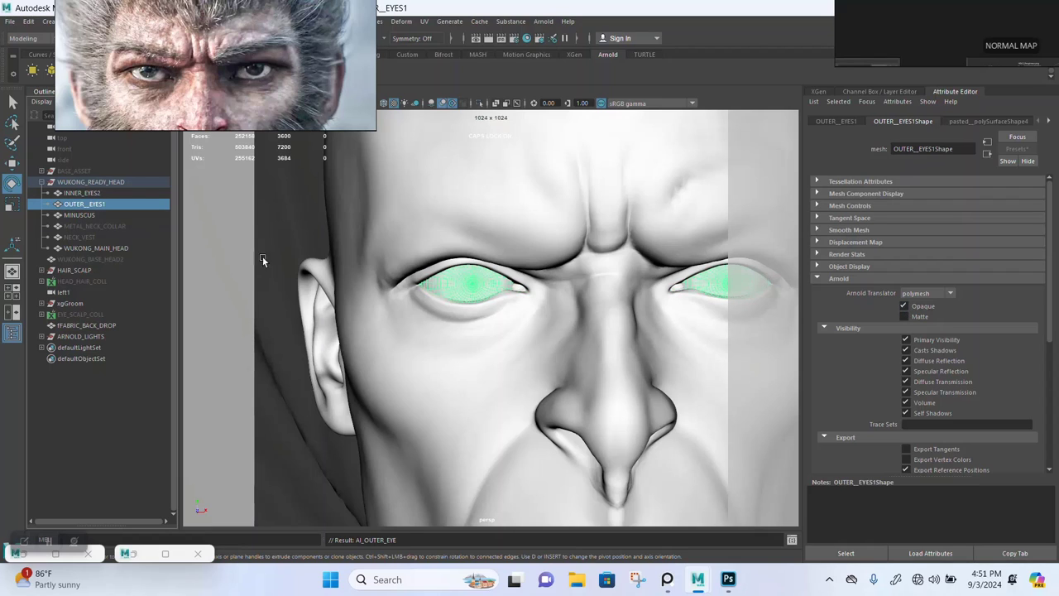
click(80, 215)
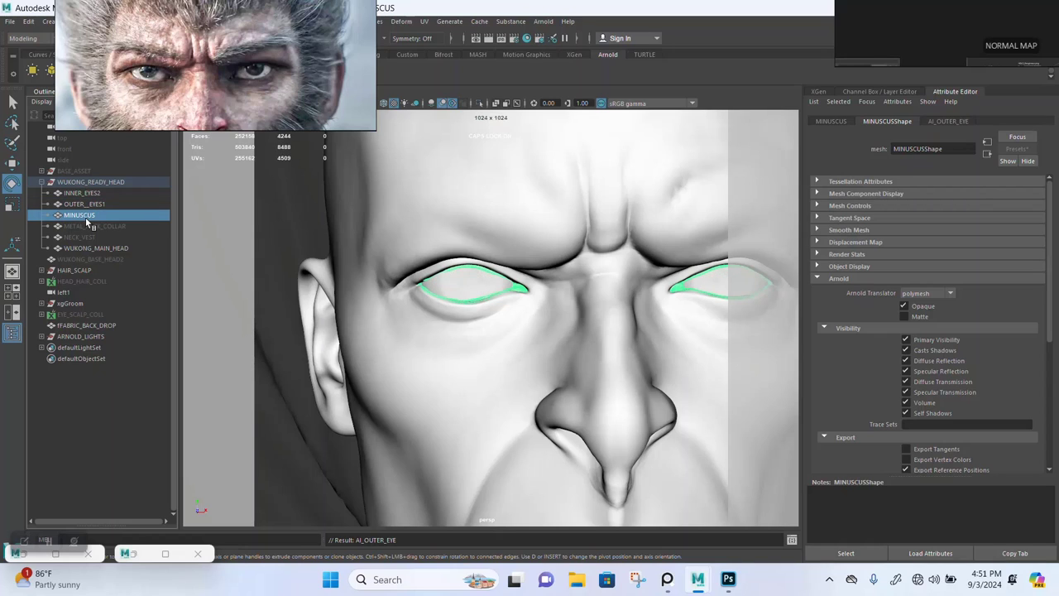
click(87, 203)
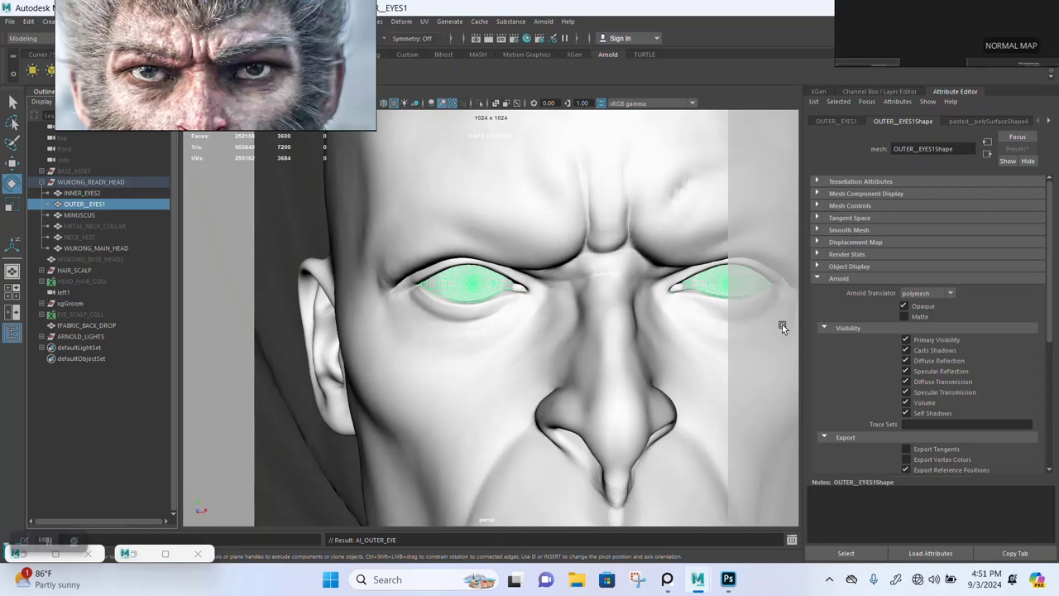
click(86, 195)
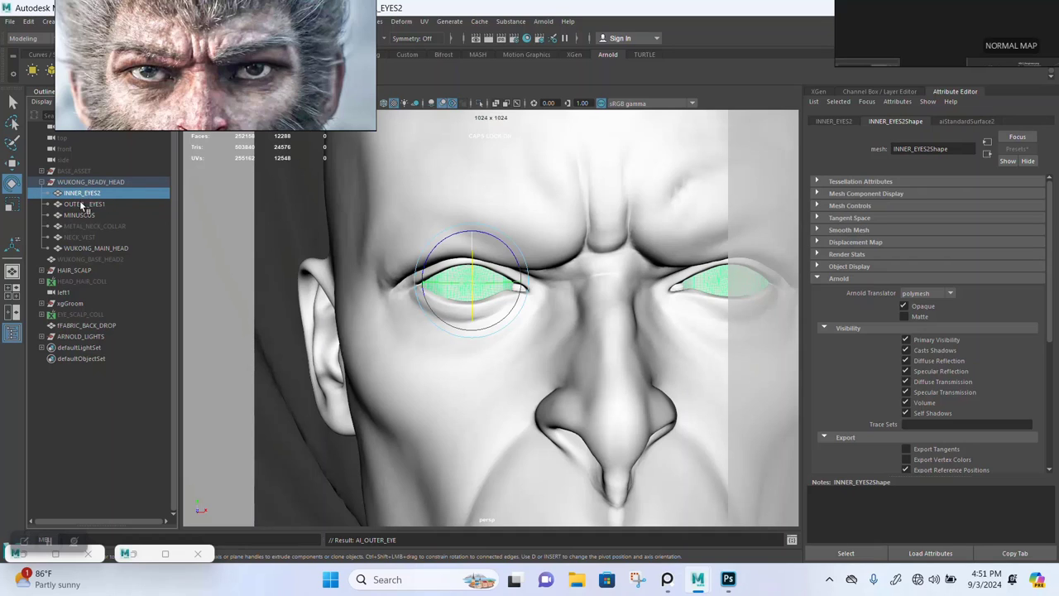
click(83, 203)
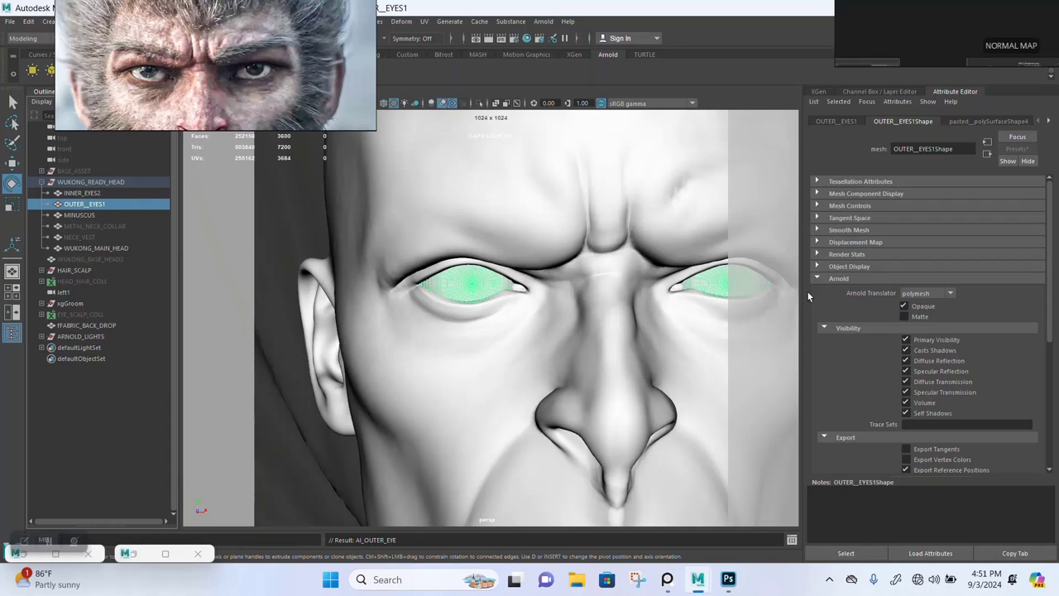
click(86, 217)
click(904, 306)
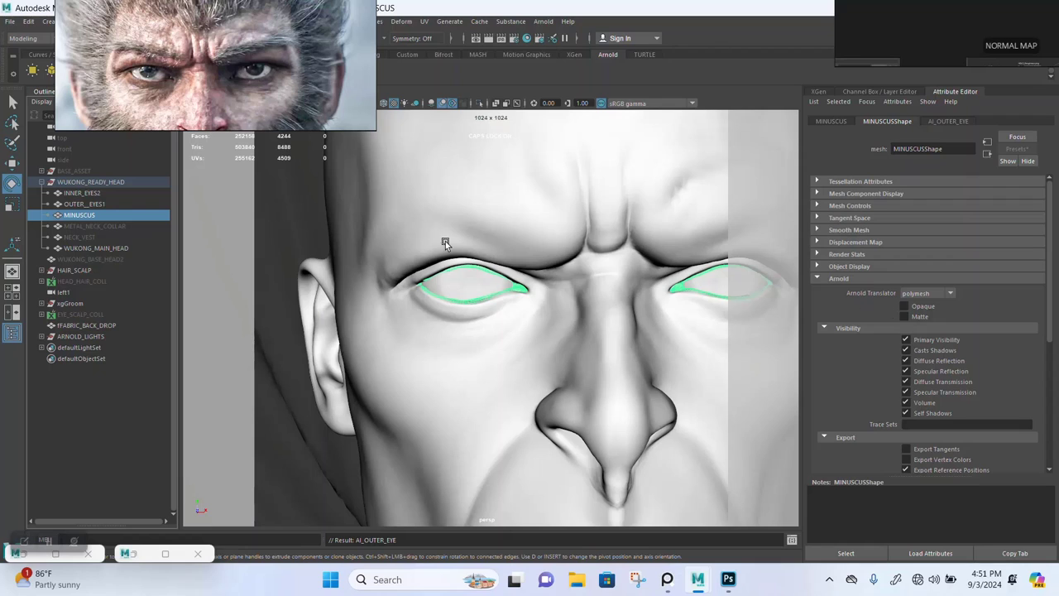
click(92, 193)
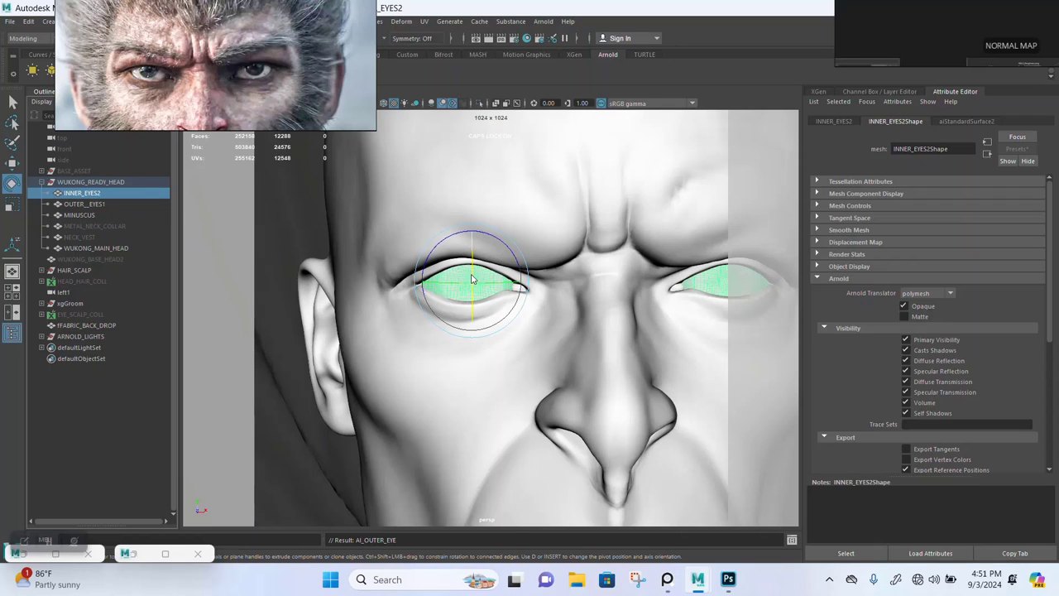
right_drag(472, 274, 465, 557)
Assign INNER_EYES2 an aiStandardSurface renamed AI_INNER_EYE, and save the scene with Ctrl+S.
click(395, 286)
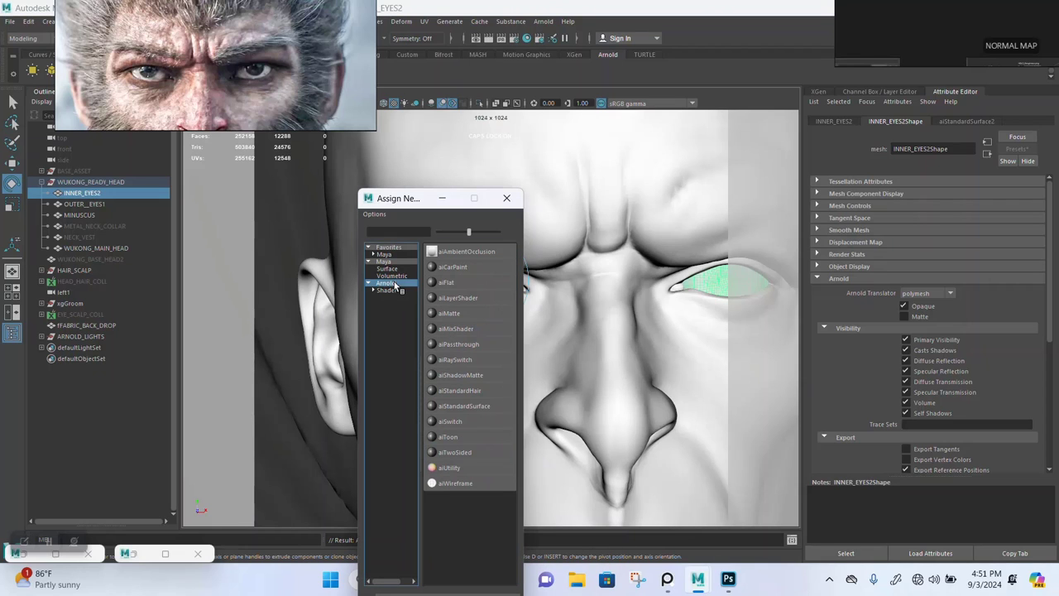
click(475, 409)
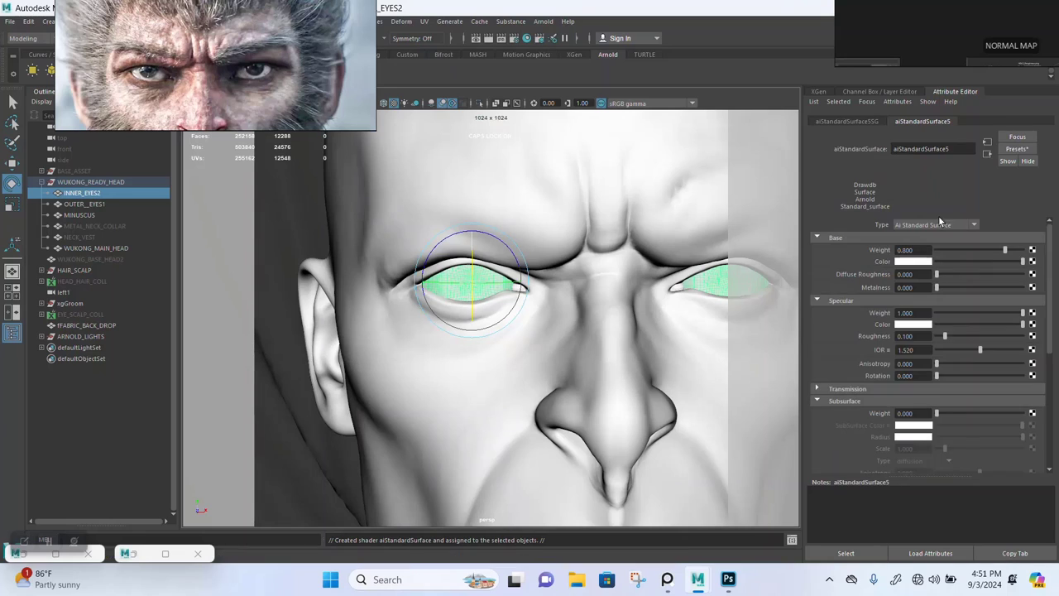
drag(961, 150, 841, 154)
text(A)
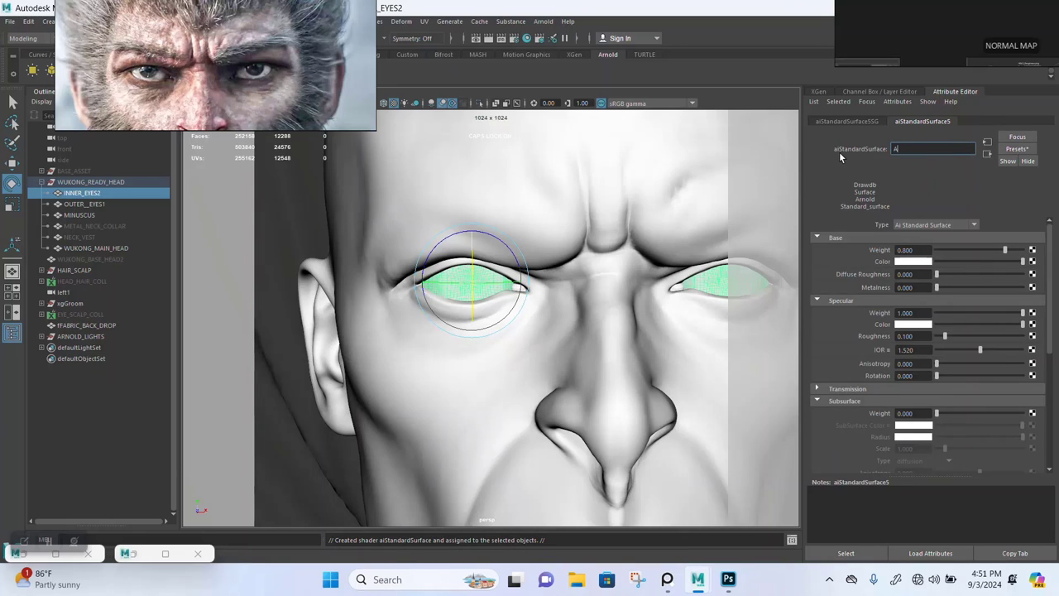
text(I_)
text( INNER_)
text( EYE)
key(Return)
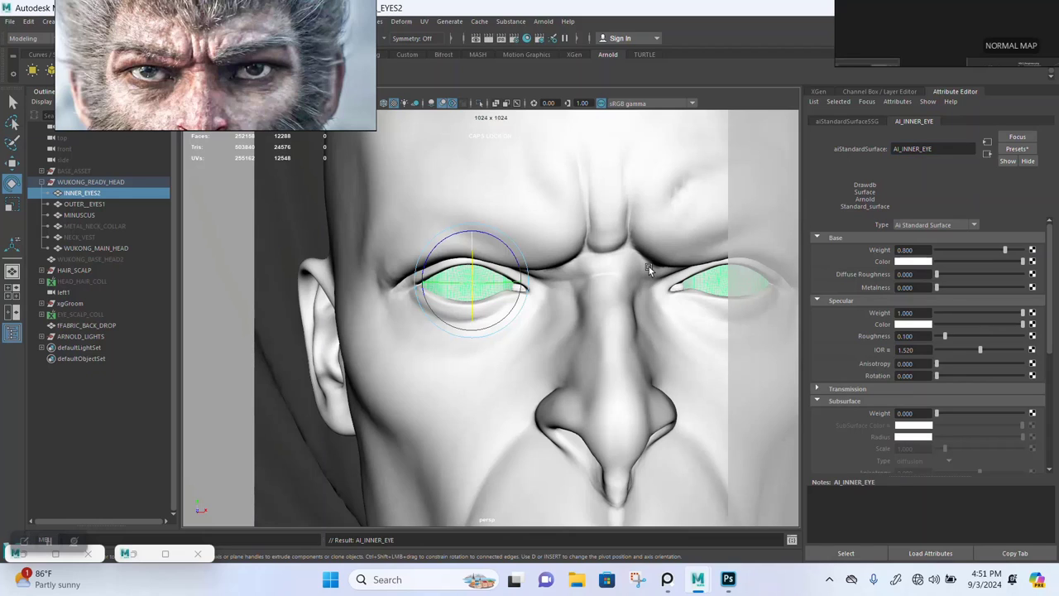
key(ctrl+s)
click(784, 276)
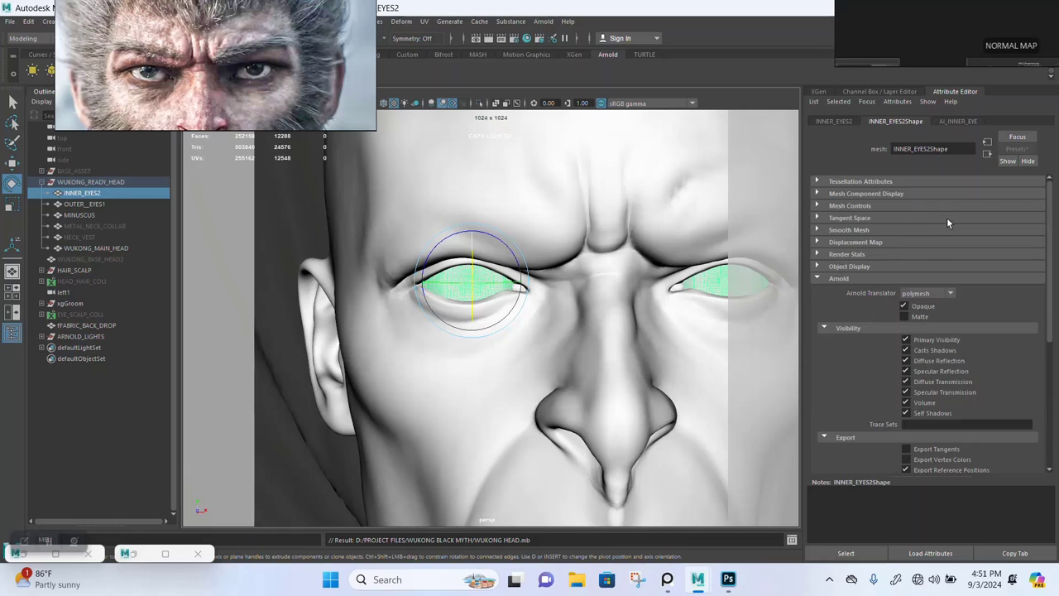
click(951, 121)
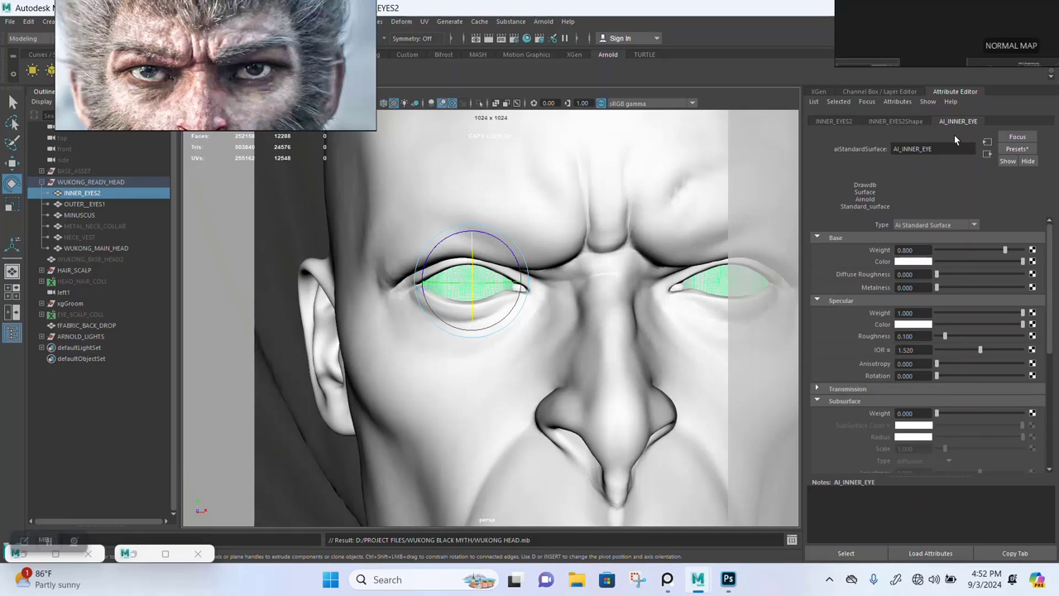
Replace AI_INNER_EYE with the Skin preset: subsurface weight 1, roughness 0.747, coat 0.25.
click(1017, 149)
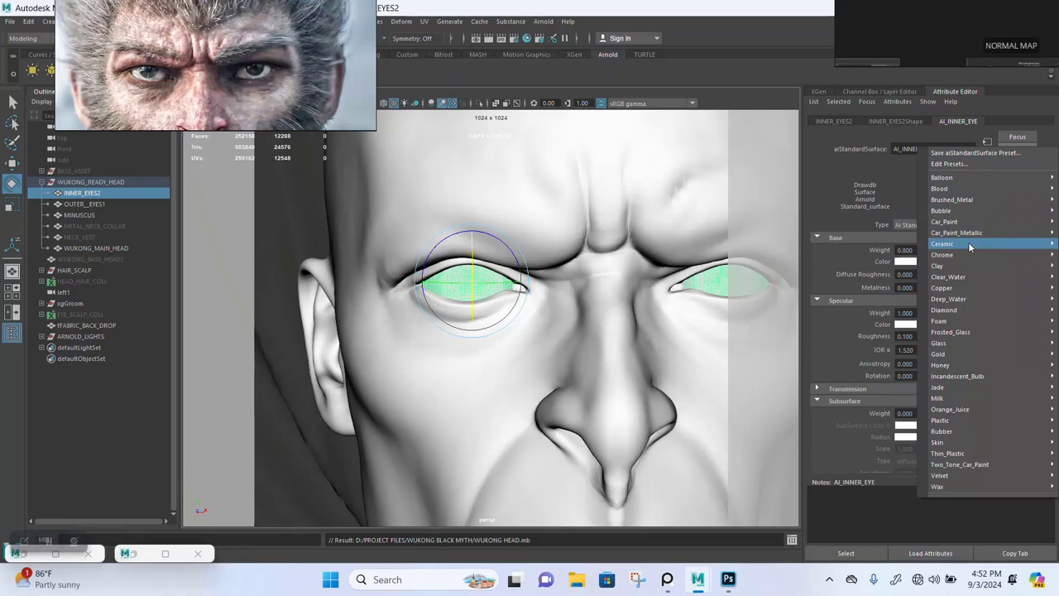
mouse_move(939, 443)
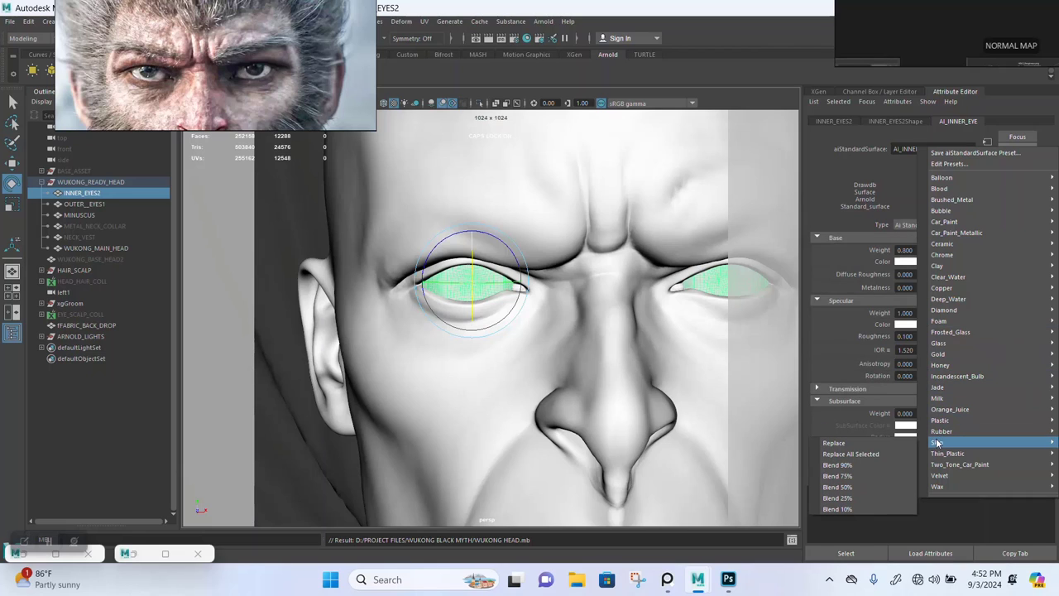
click(873, 444)
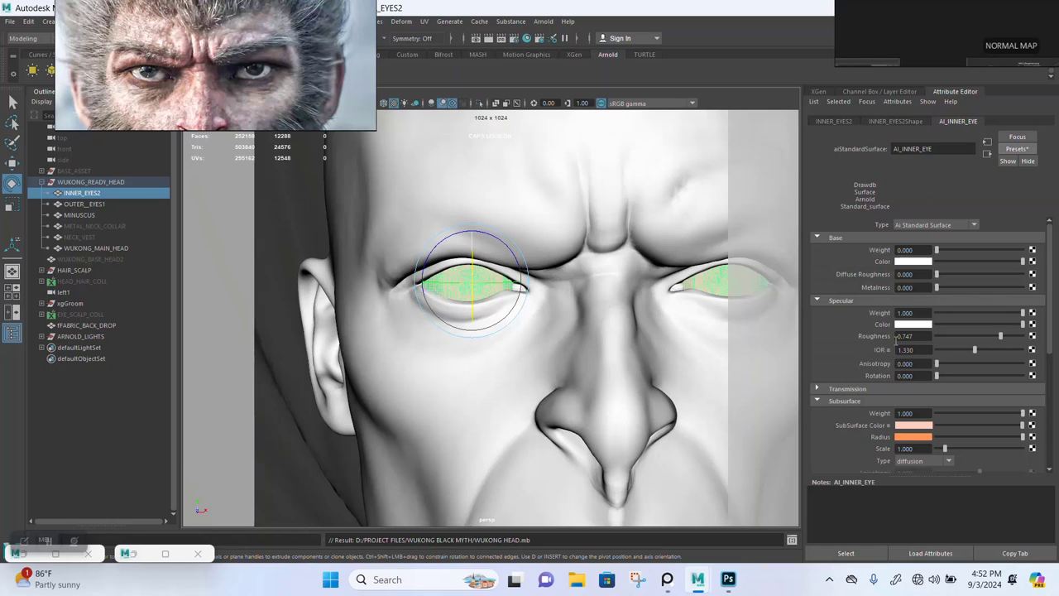
scroll(843, 373, down, 1)
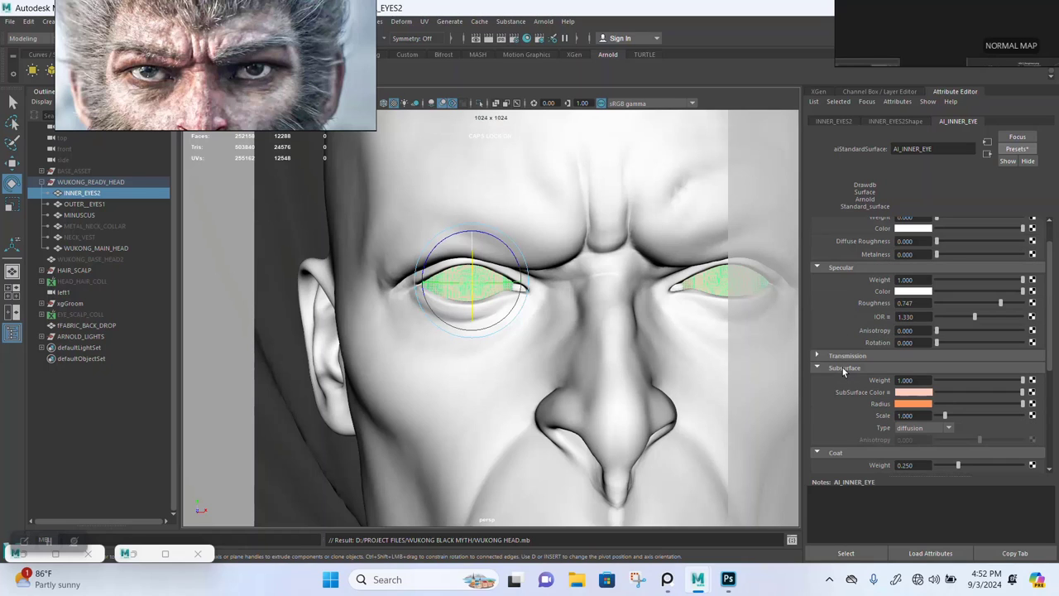
drag(248, 124, 739, 57)
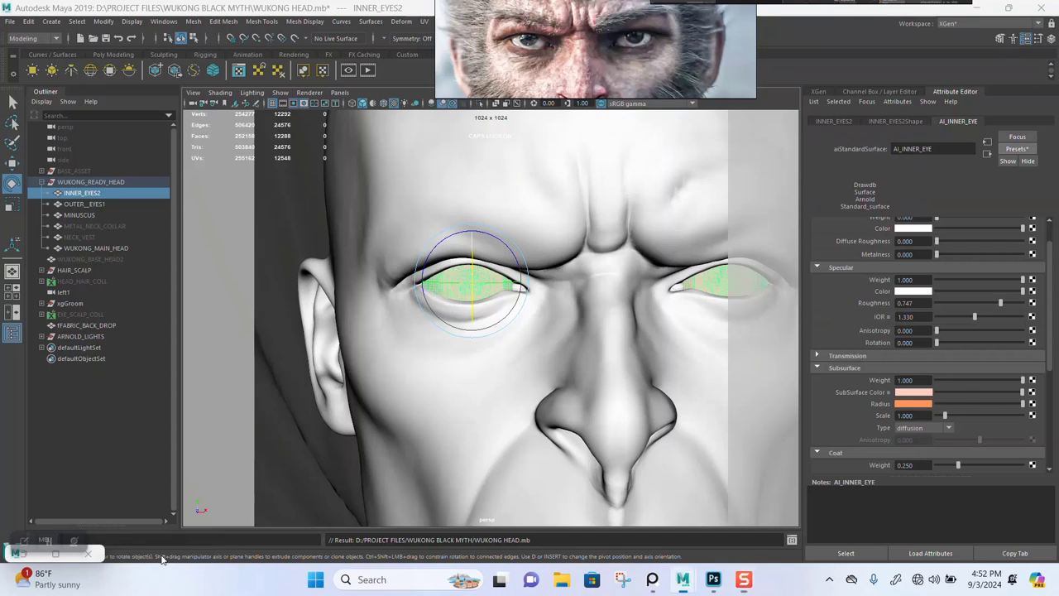
In Hypershade, graph only the AI_INNER_EYE material's node network.
click(150, 551)
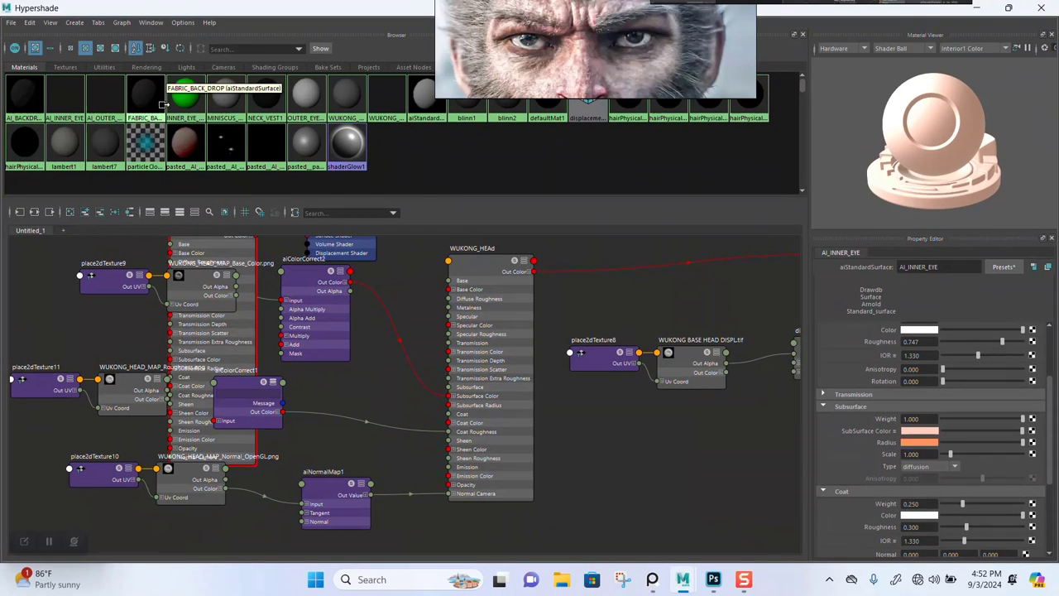
right_click(73, 104)
click(92, 130)
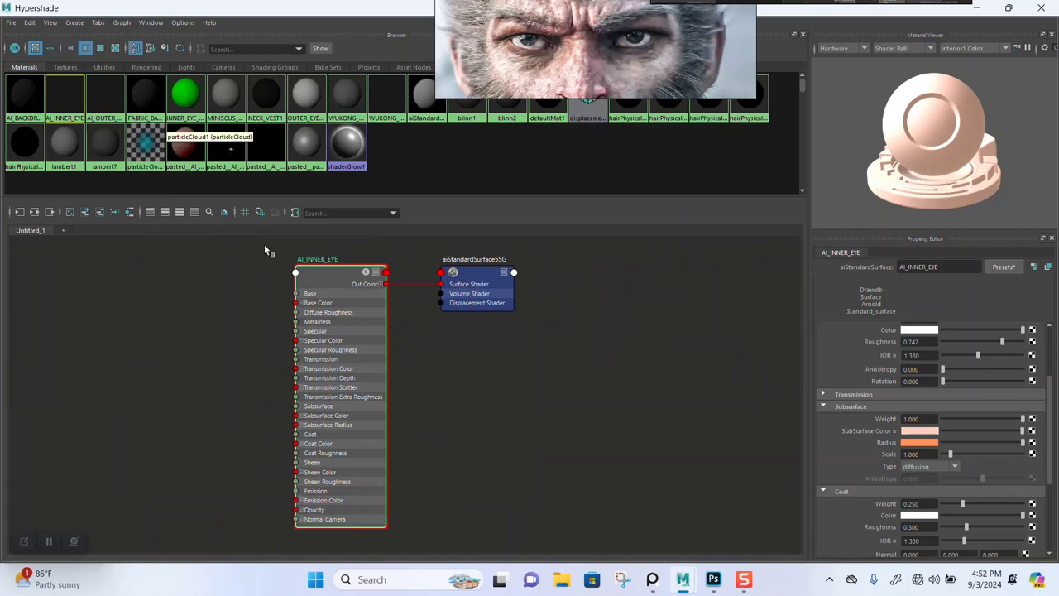
scroll(493, 374, down, 4)
scroll(501, 380, up, 3)
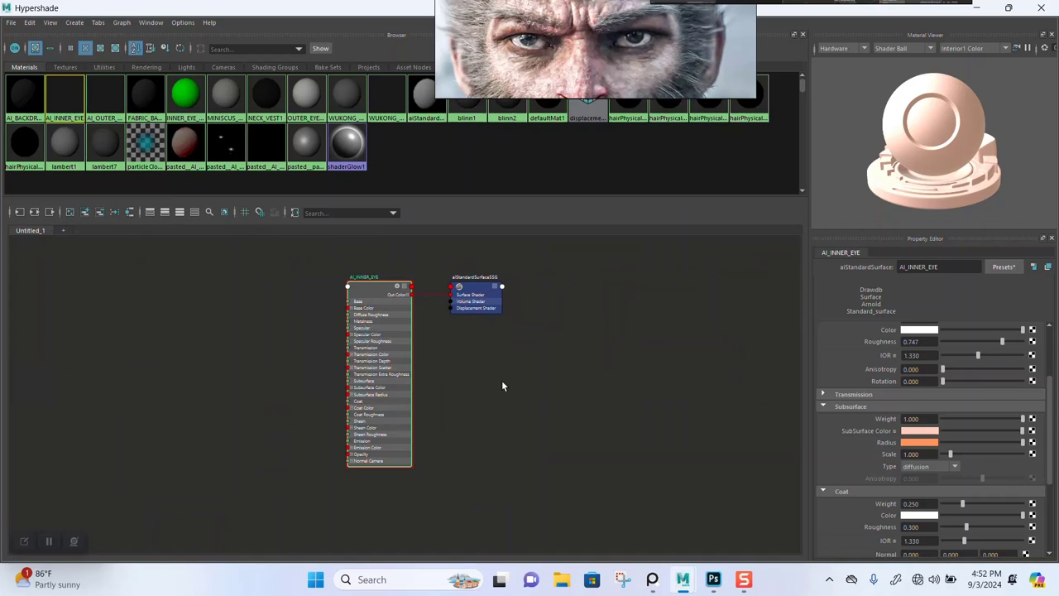
click(552, 581)
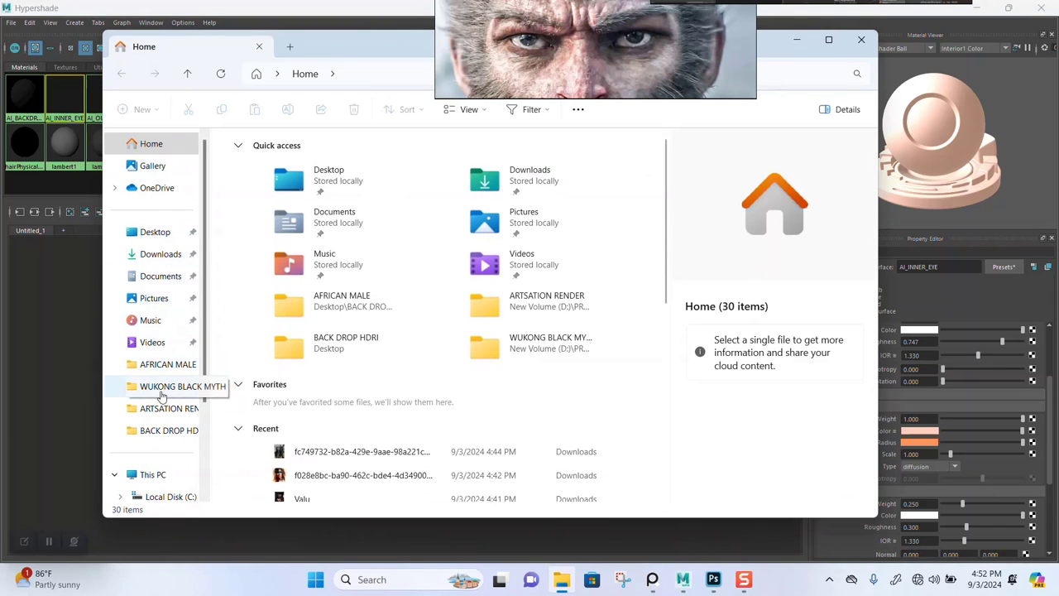
Drag INNER_EYE_MAP_Base_Color and INNER_EYE_MAP_Normal_OpenGL from WUKONG BLACK MYTH > SP TEXURES into the graph.
click(166, 385)
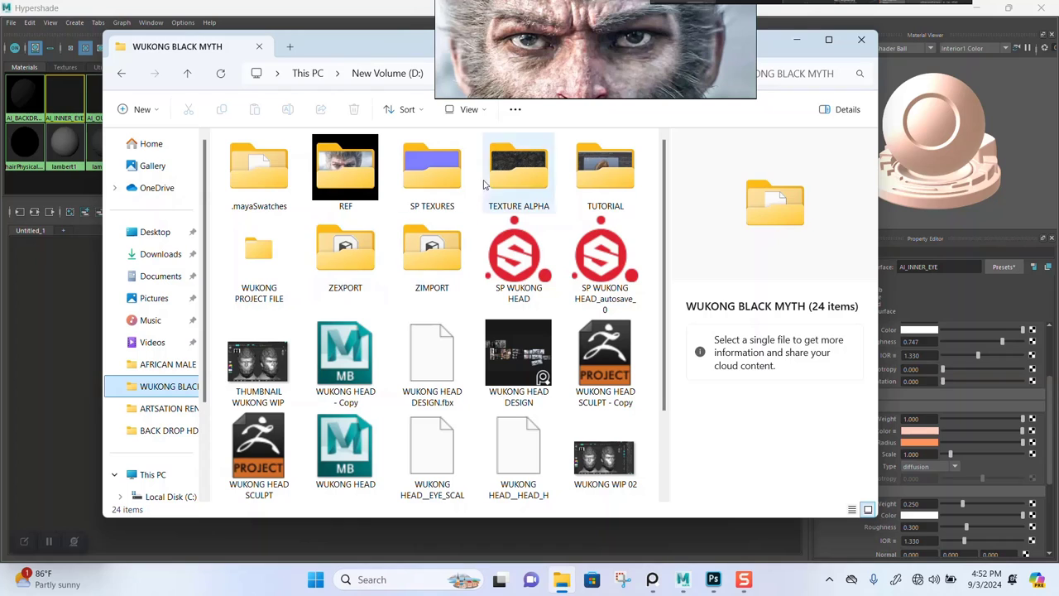
double_click(434, 178)
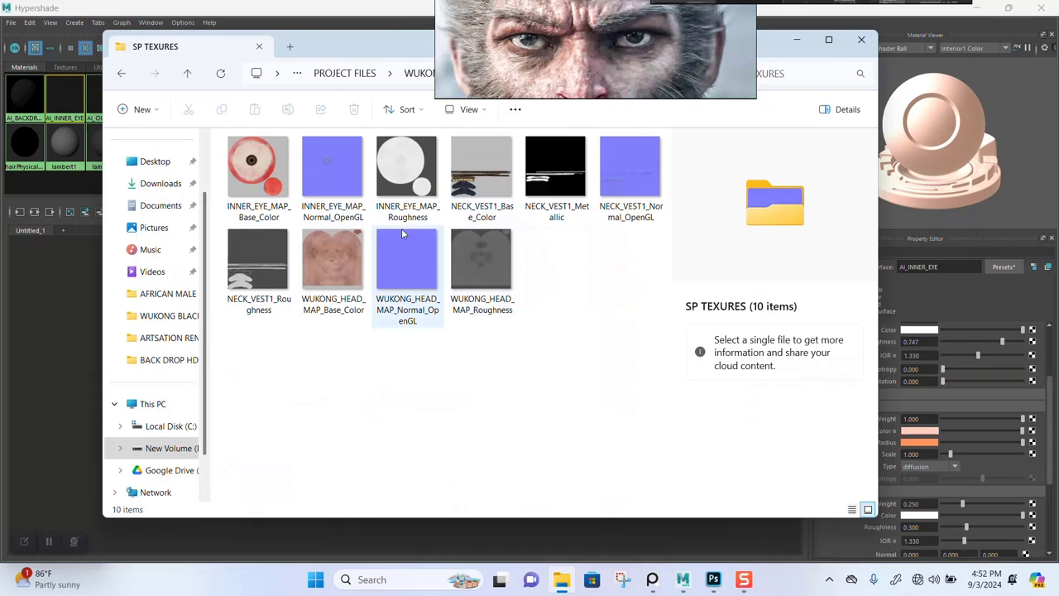
click(263, 180)
ctrl+click(331, 178)
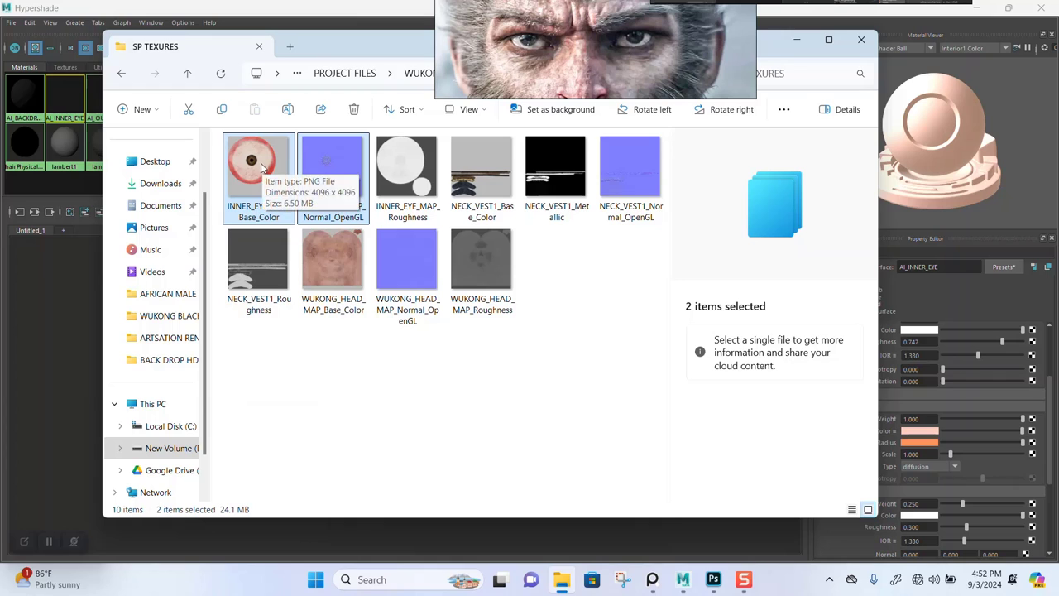
drag(262, 169, 56, 343)
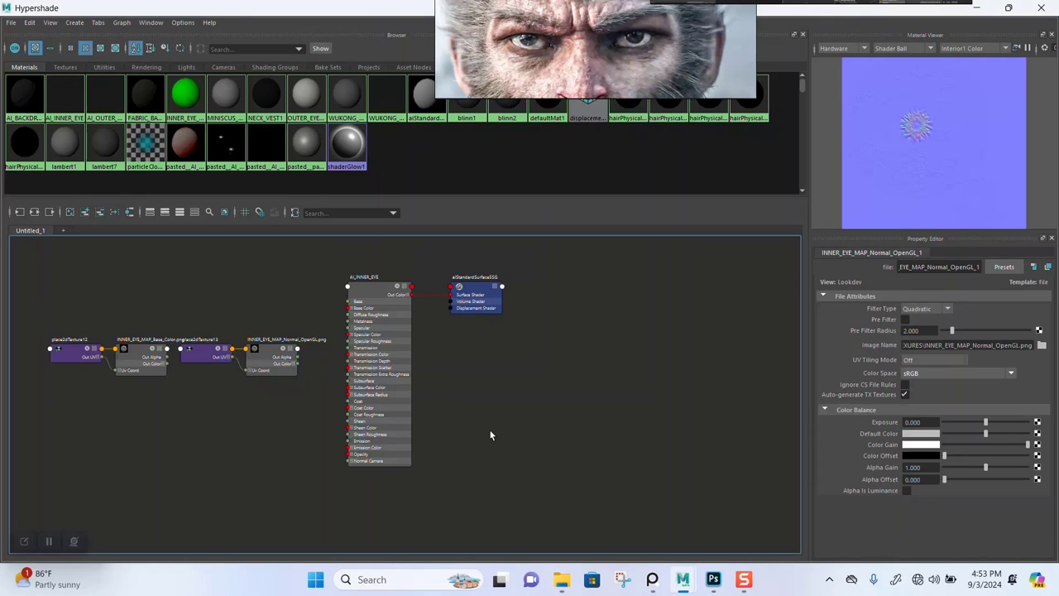
alt+middle_drag(491, 432, 595, 420)
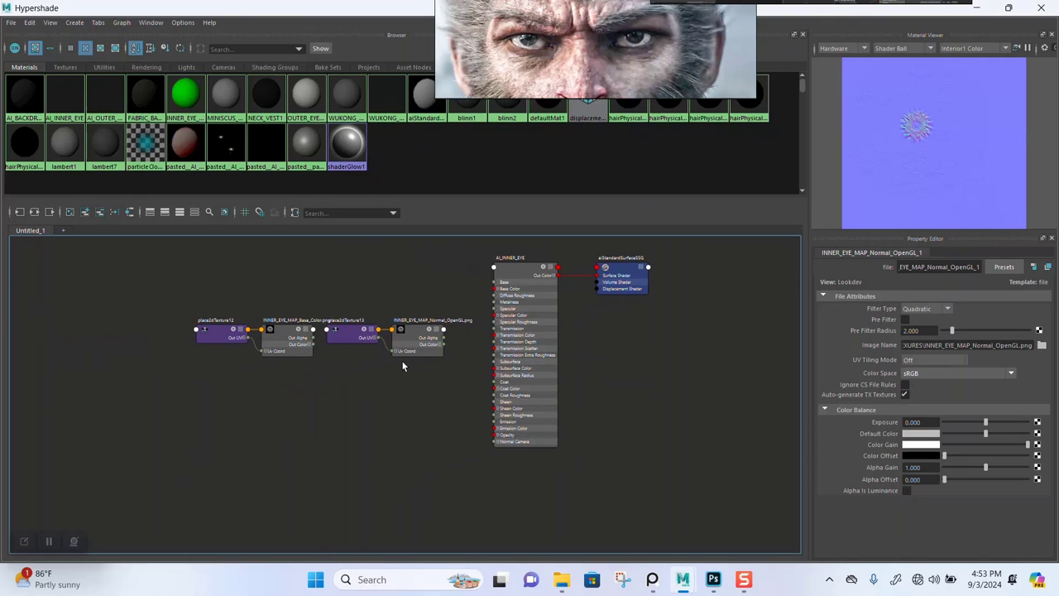
Set the Normal_OpenGL file texture's Color Space to Raw and enable Alpha Is Luminance.
scroll(403, 358, up, 5)
drag(323, 268, 441, 380)
drag(429, 321, 322, 483)
alt+middle_drag(322, 483, 273, 414)
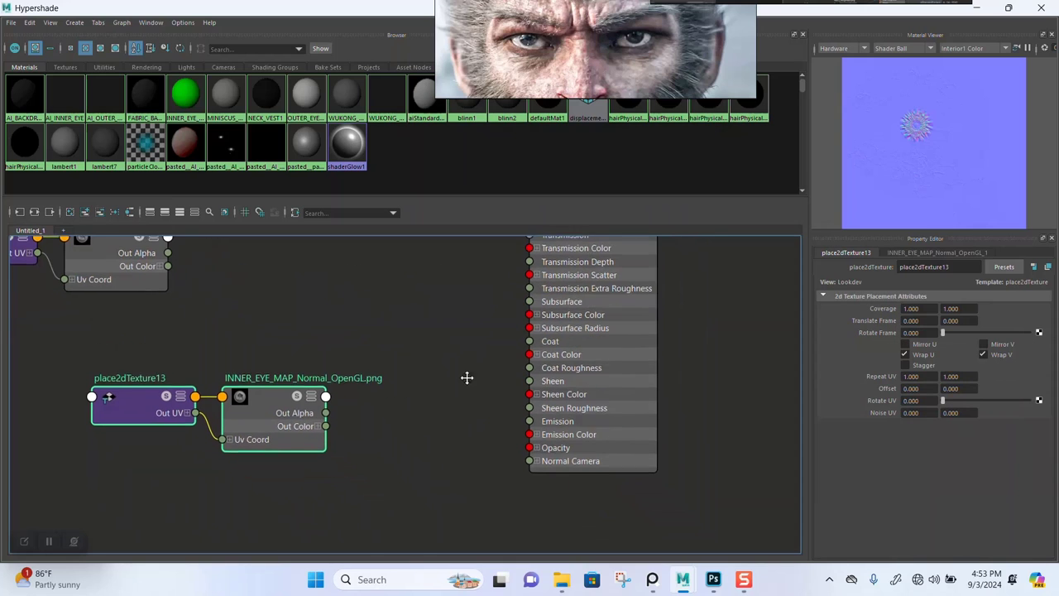
click(263, 403)
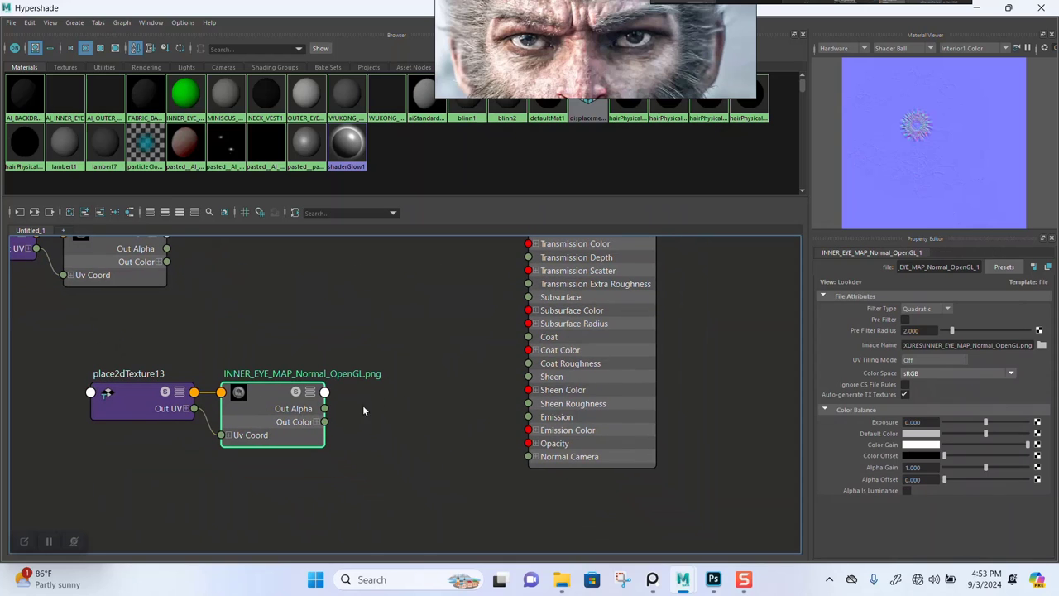
click(917, 376)
click(912, 385)
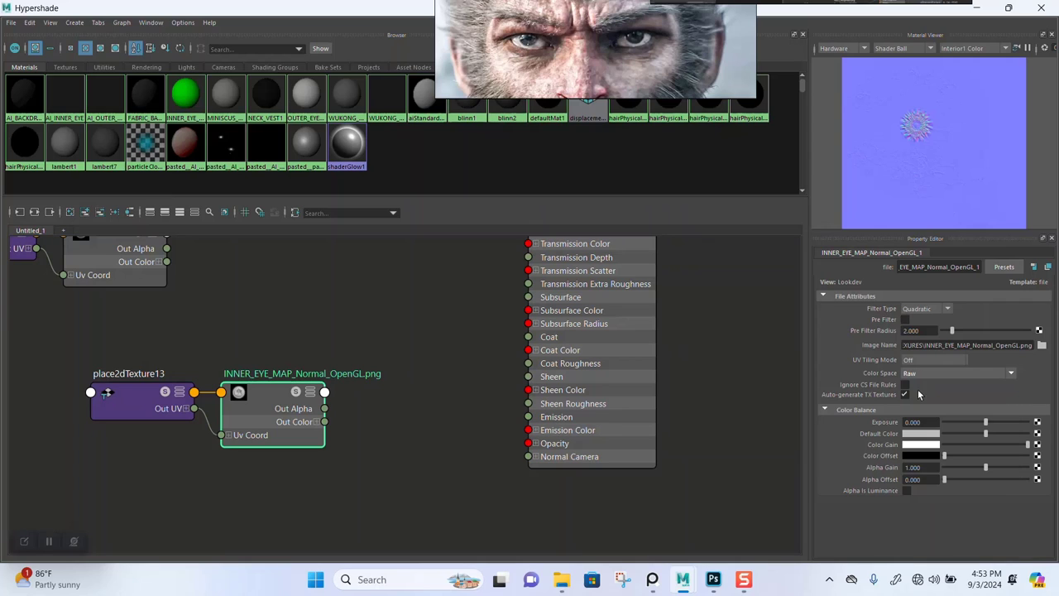
click(904, 491)
Add aiNormalMap2 between the normal texture and AI_INNER_EYE's Normal Camera, with Strength 0.4.
click(379, 412)
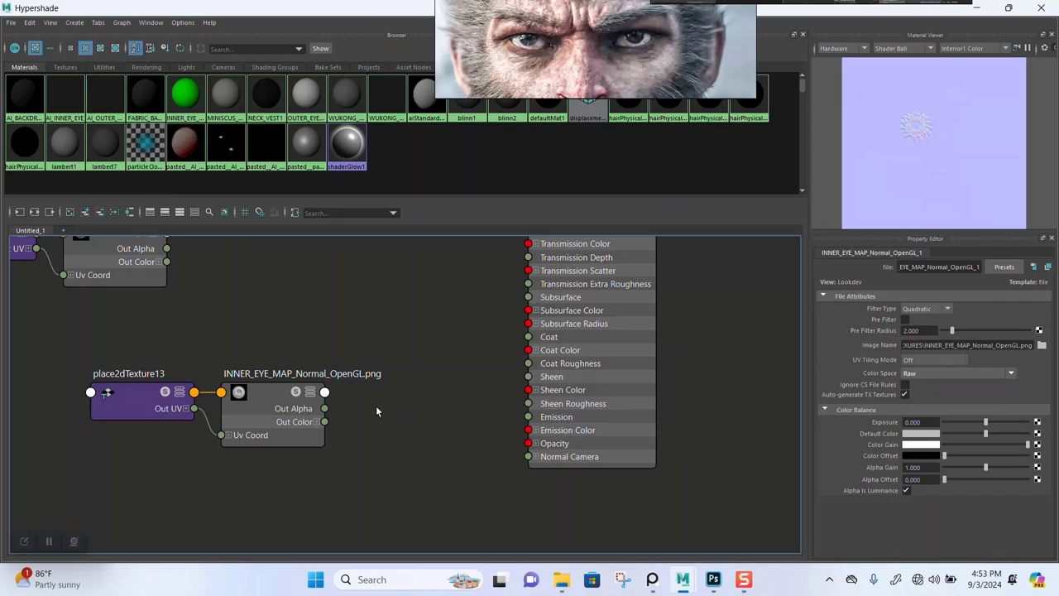
key(Tab)
text(AIN)
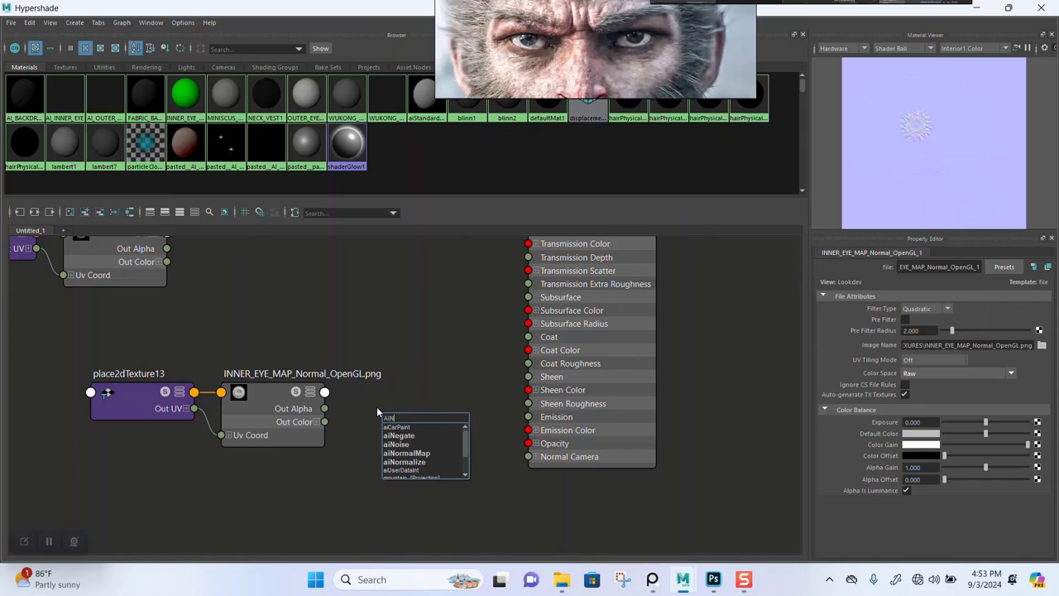
click(395, 453)
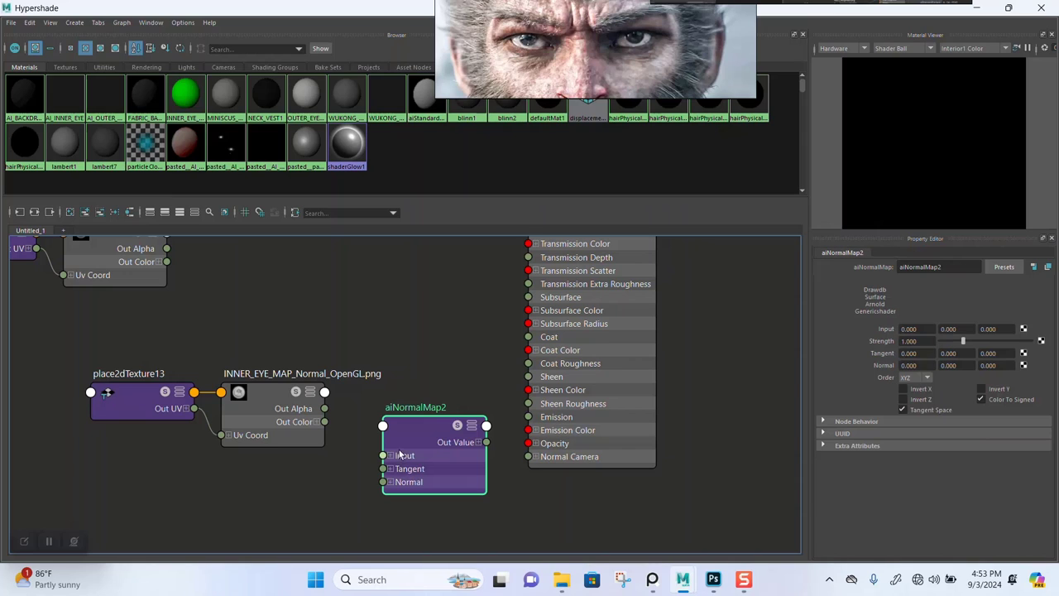
drag(383, 456, 324, 421)
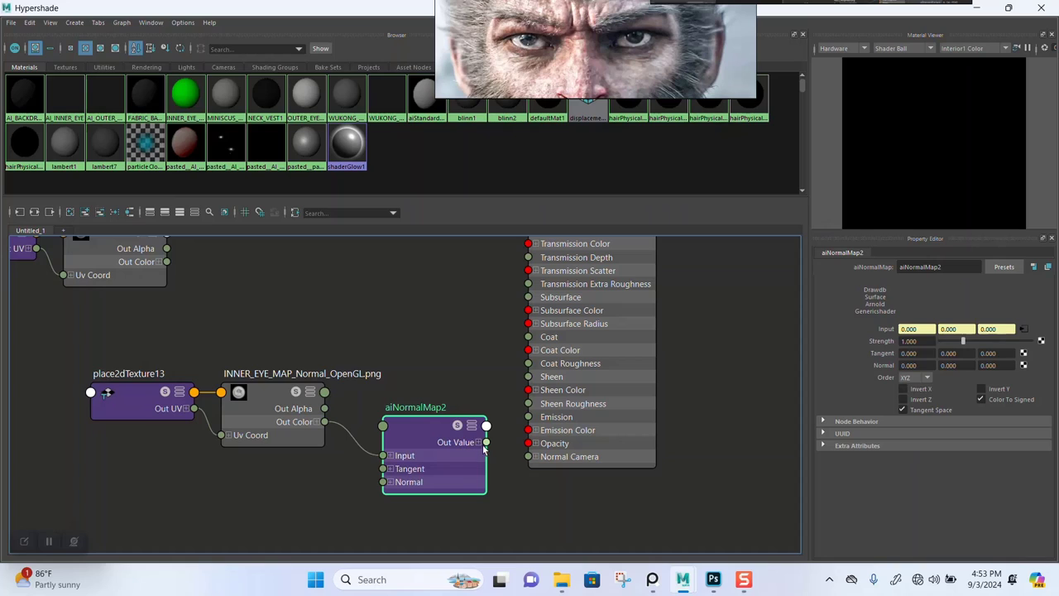
drag(516, 449, 527, 456)
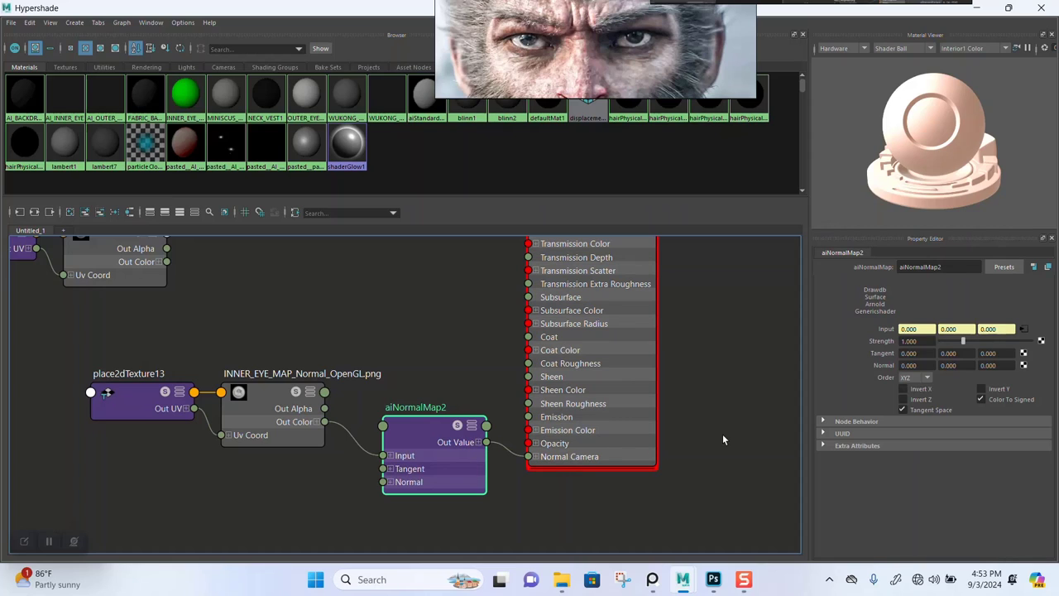
double_click(927, 341)
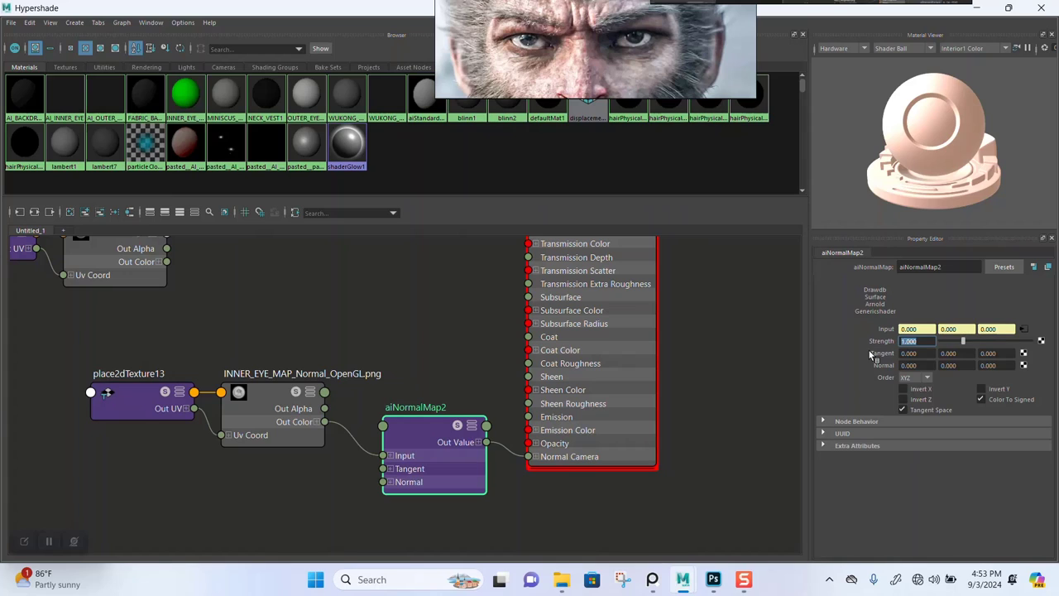
text(0.4)
key(Return)
Create aiColorCorrect3 and wire Base_Color through it into AI_INNER_EYE's Subsurface Color.
alt+middle_drag(331, 330, 268, 327)
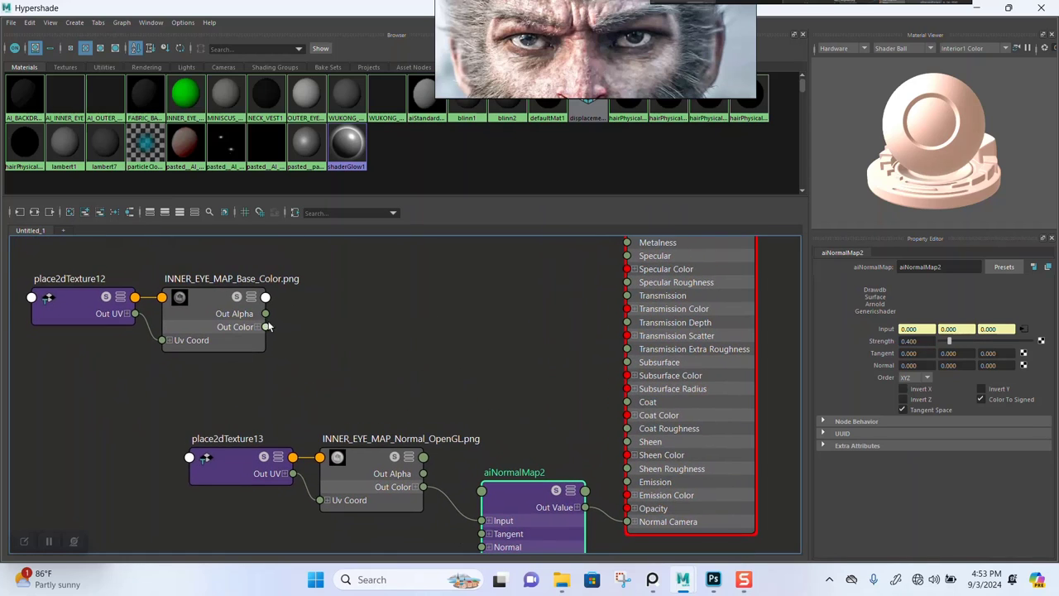
drag(265, 326, 341, 314)
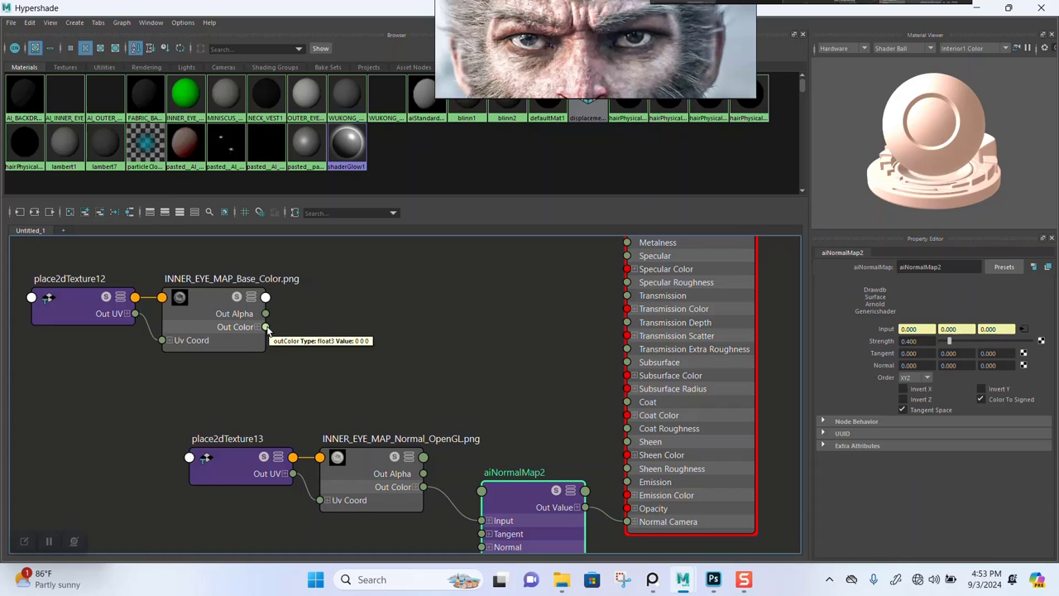
click(327, 332)
key(Tab)
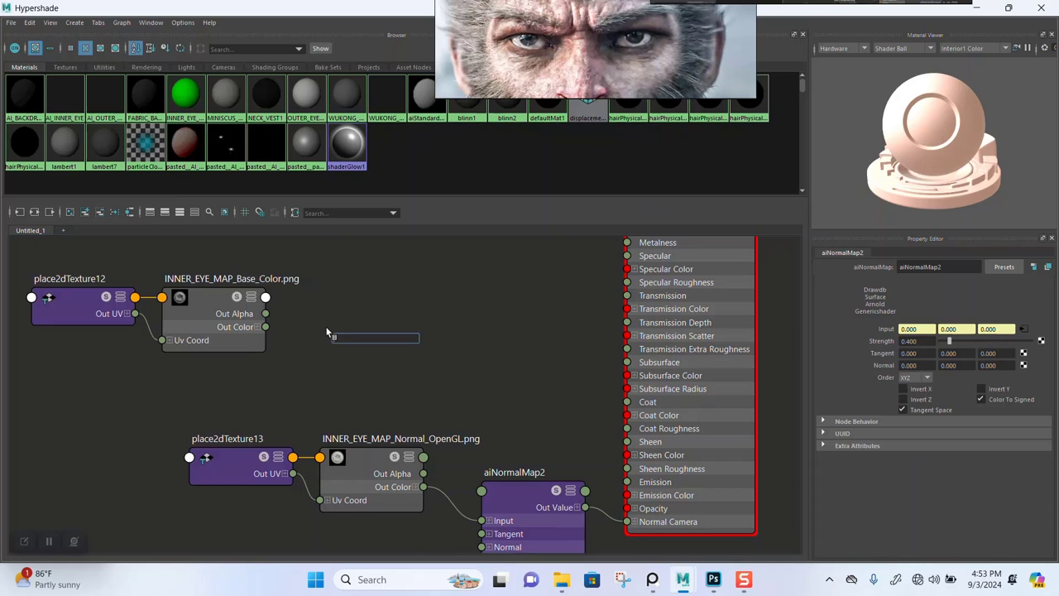
text(aiCo)
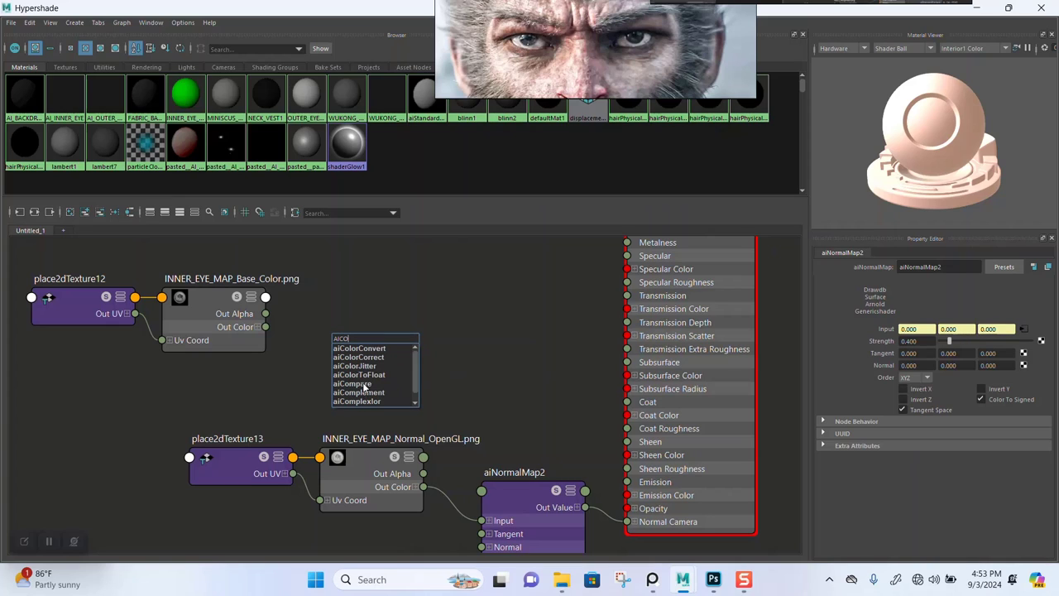
click(362, 356)
drag(369, 357, 369, 300)
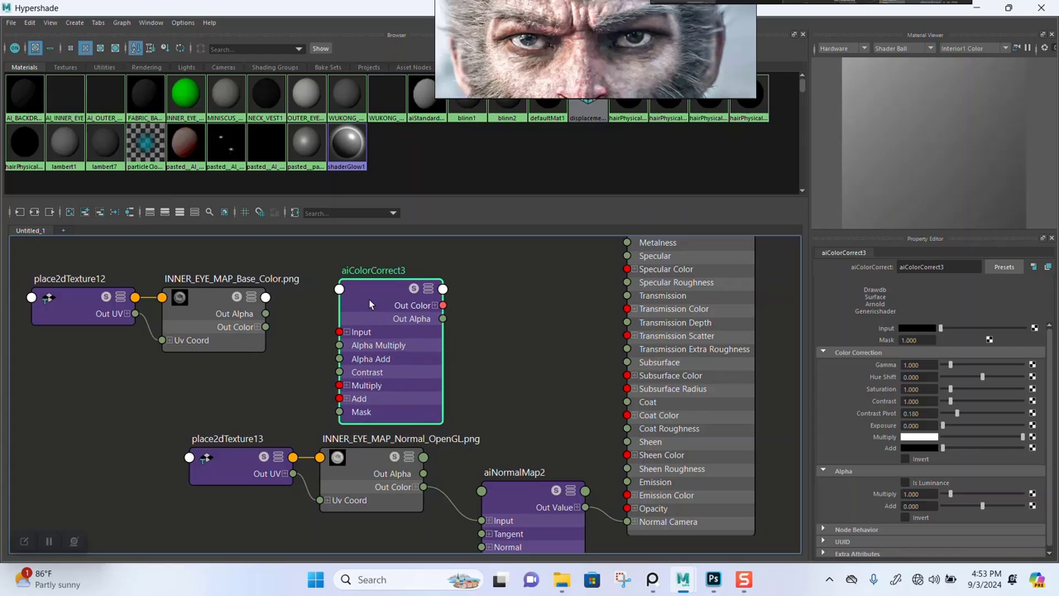
drag(265, 329, 341, 329)
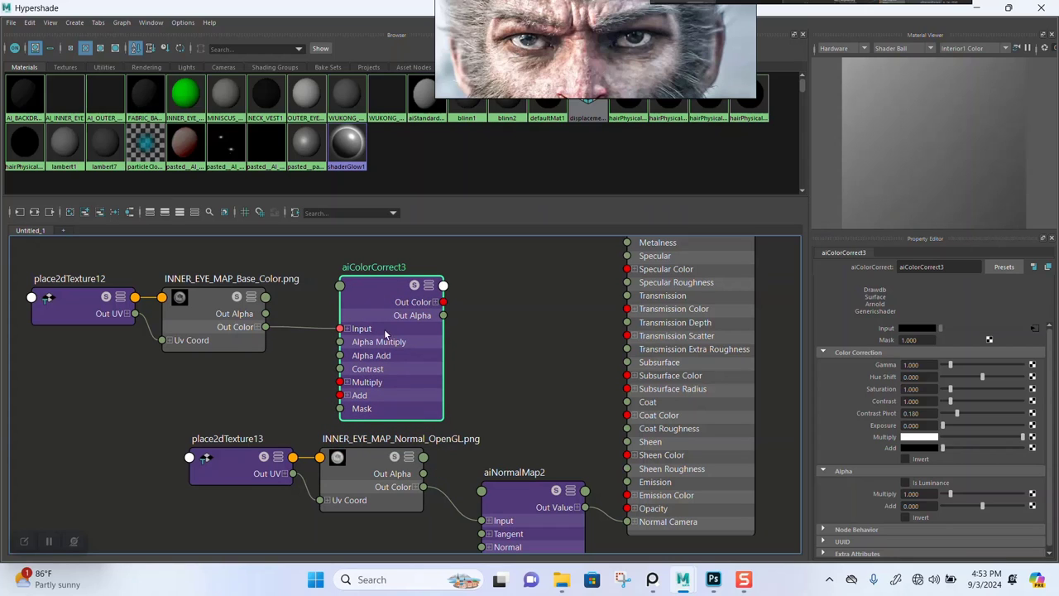
drag(444, 302, 636, 376)
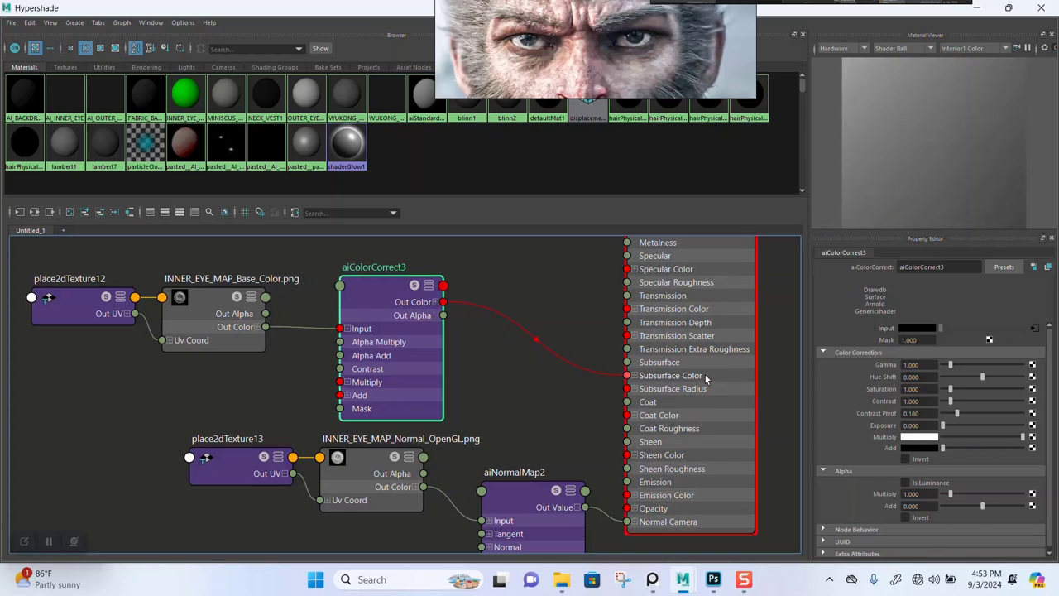
click(708, 323)
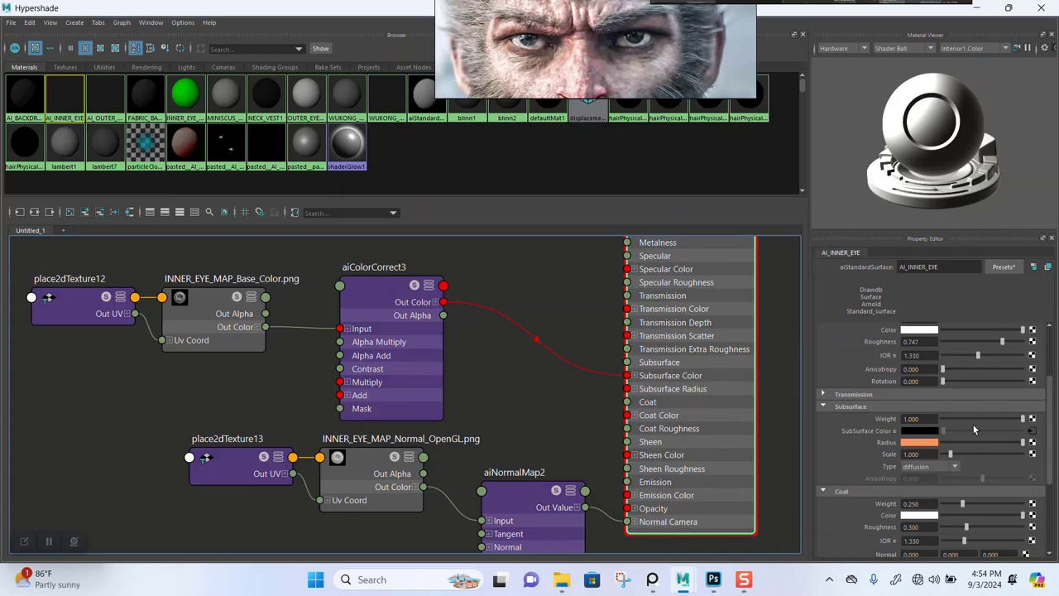
Set AI_INNER_EYE's Subsurface Scale to 0.1, Type to randomwalk and Anisotropy to 0.3.
click(911, 454)
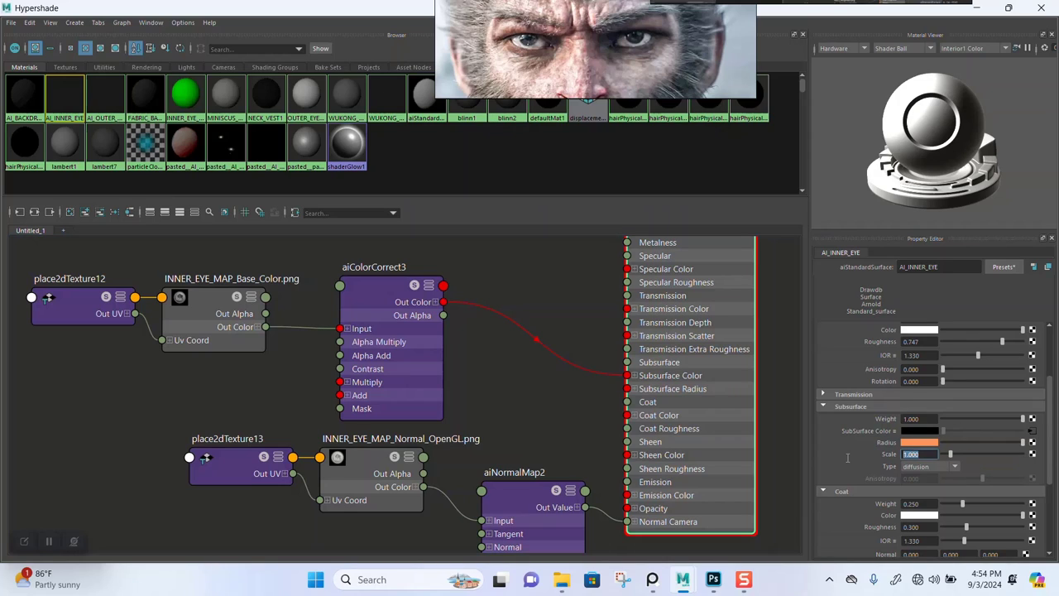
text(0)
text(1)
key(Return)
click(901, 466)
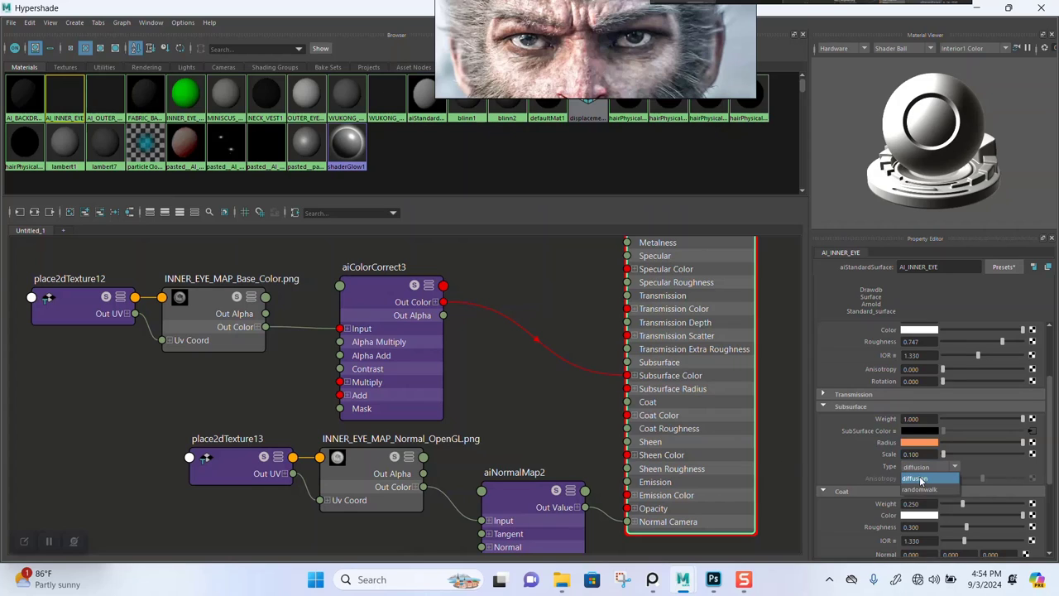
click(919, 479)
click(920, 479)
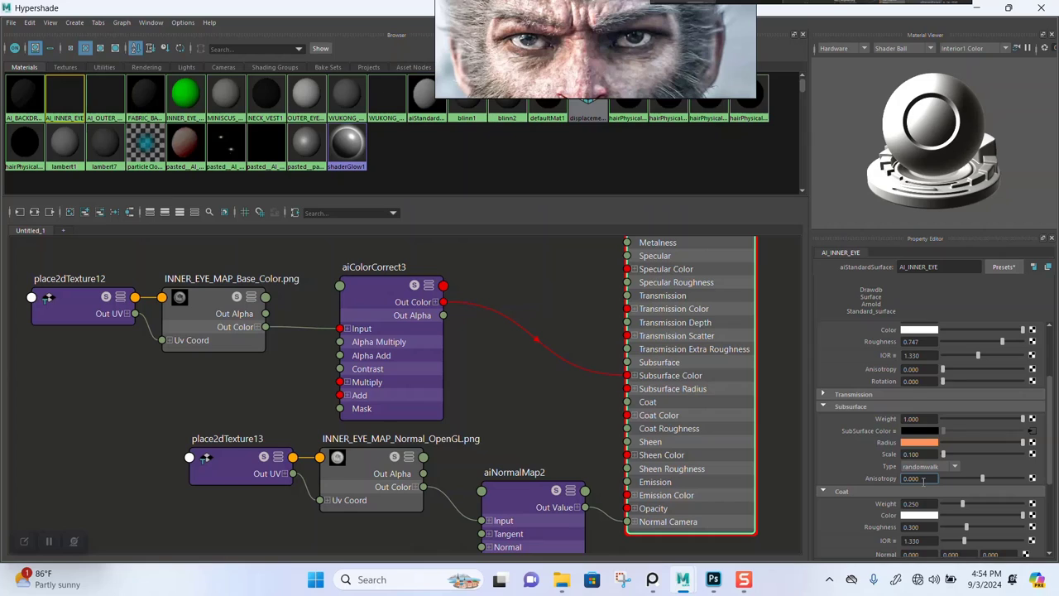
text(0.3)
key(Return)
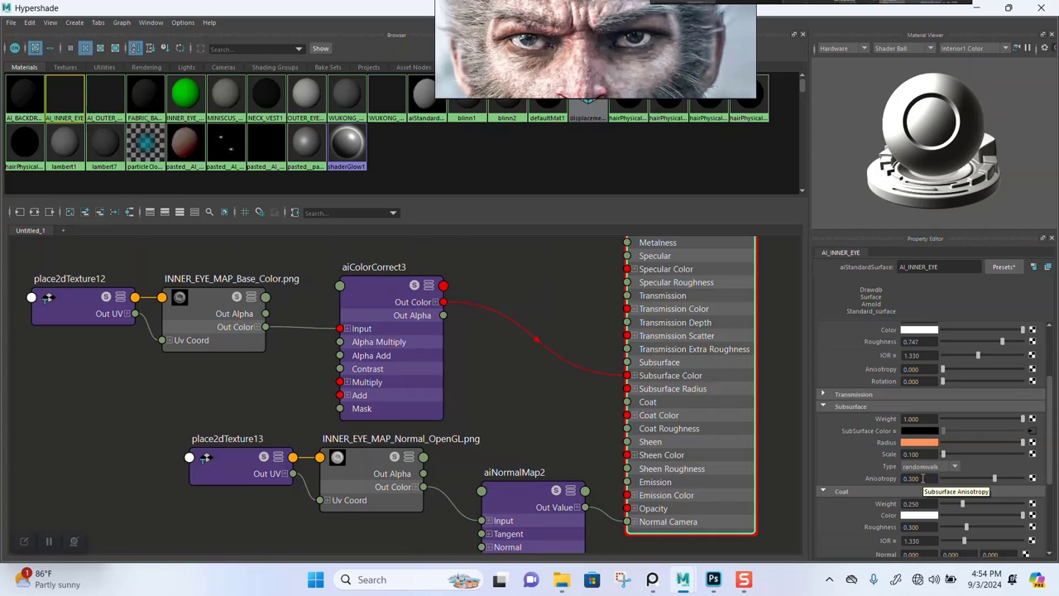
scroll(499, 338, down, 3)
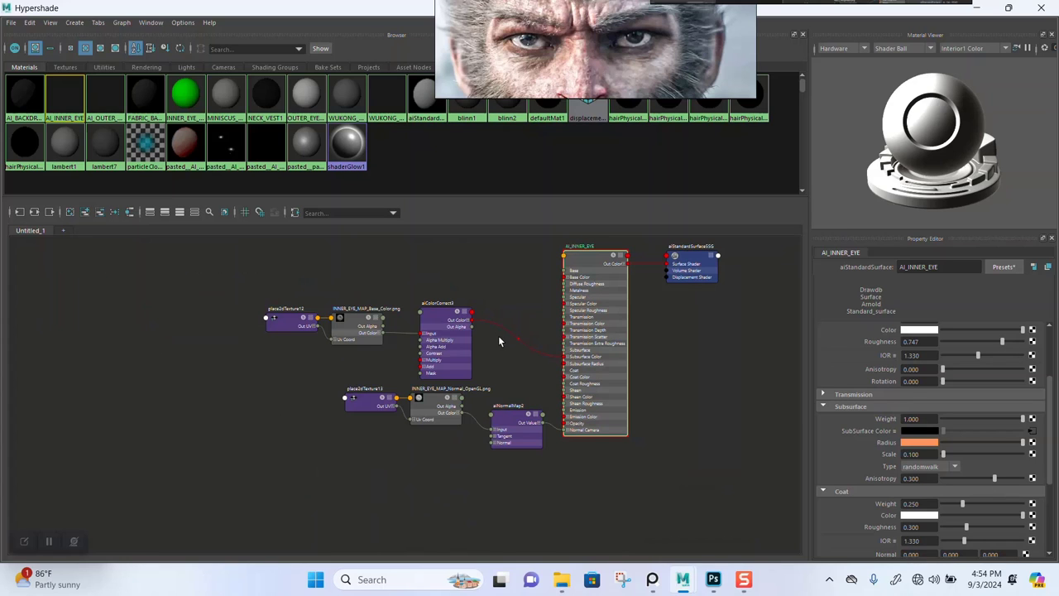
Minimize the Hypershade, inspect the eye in the viewport, and restore the Arnold RenderView.
click(977, 9)
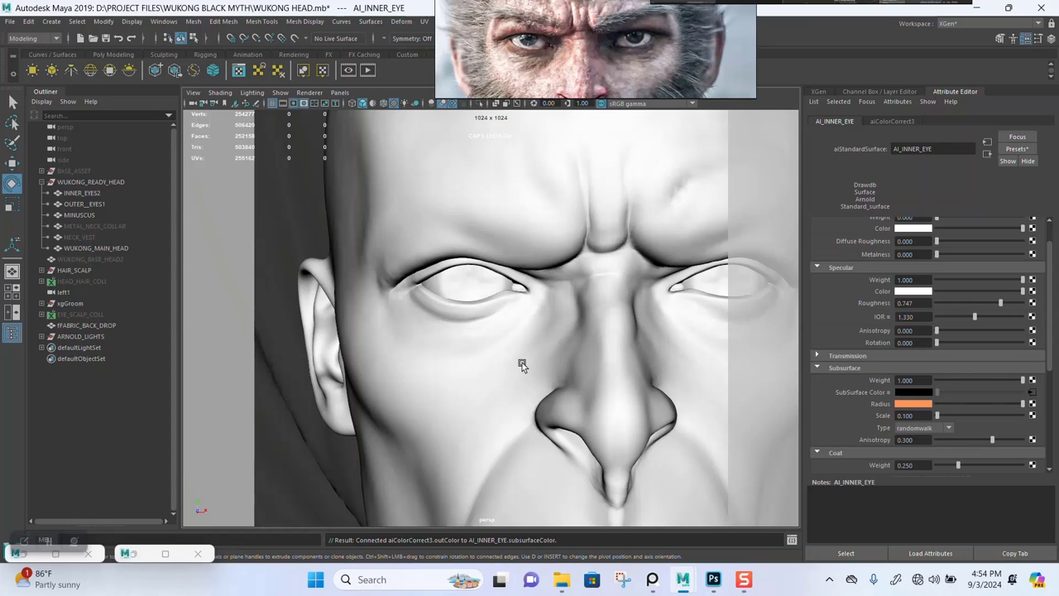
scroll(531, 364, up, 5)
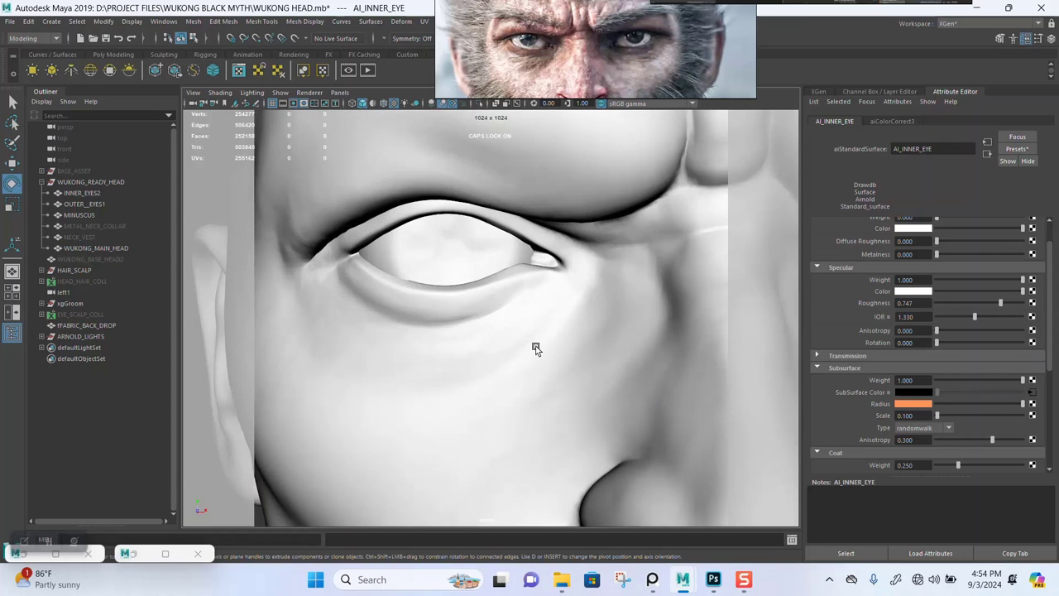
scroll(538, 381, down, 3)
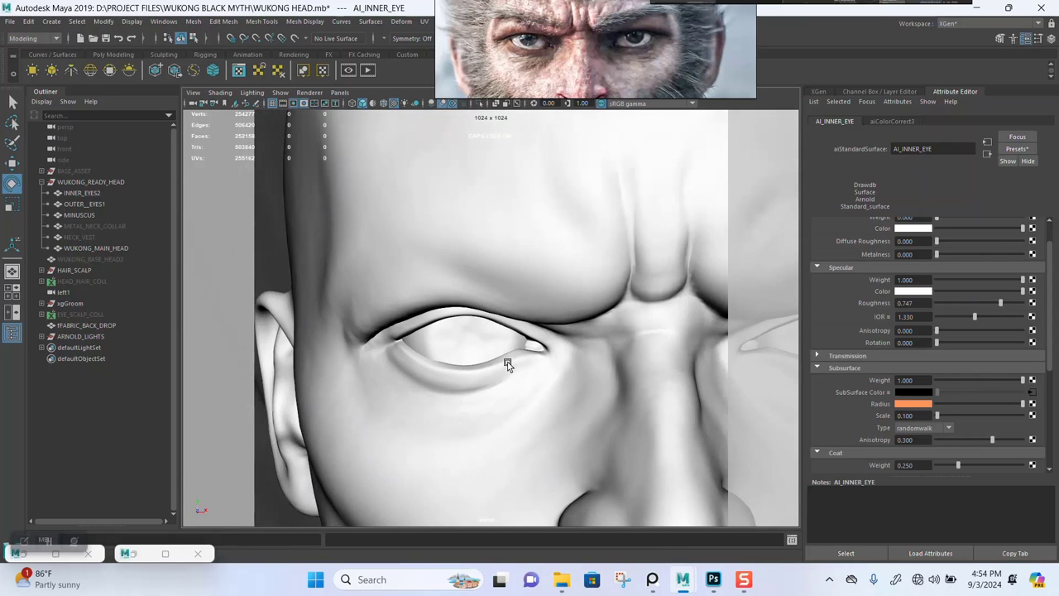
scroll(525, 355, up, 3)
scroll(520, 367, up, 1)
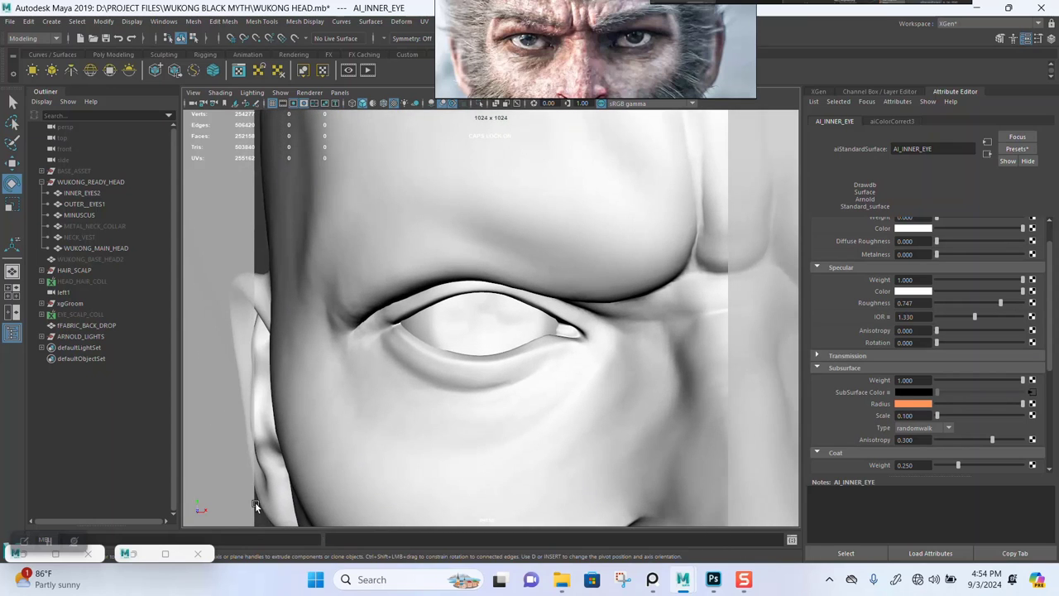
click(164, 553)
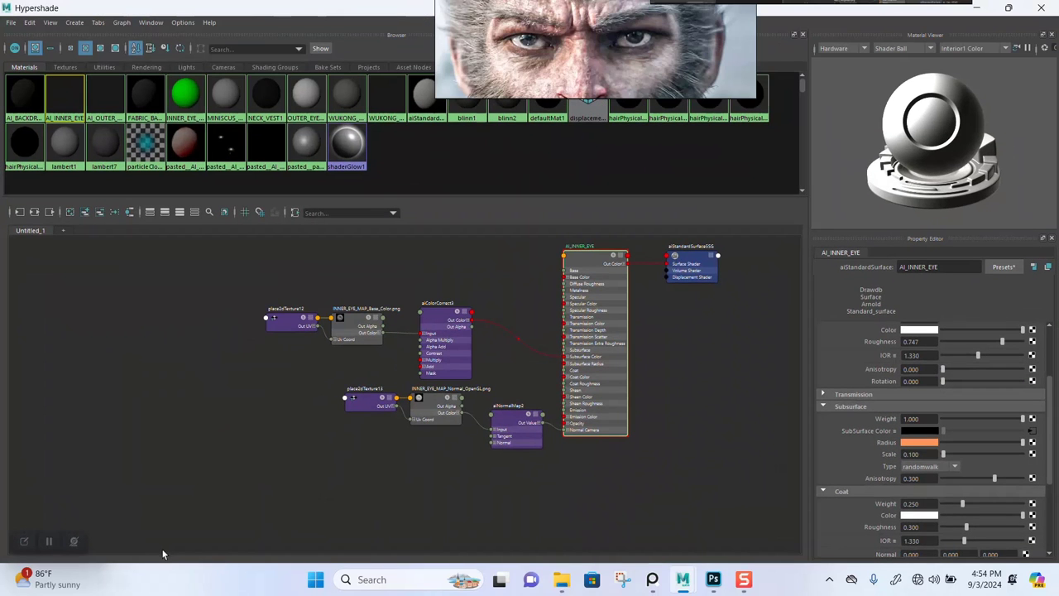
click(977, 8)
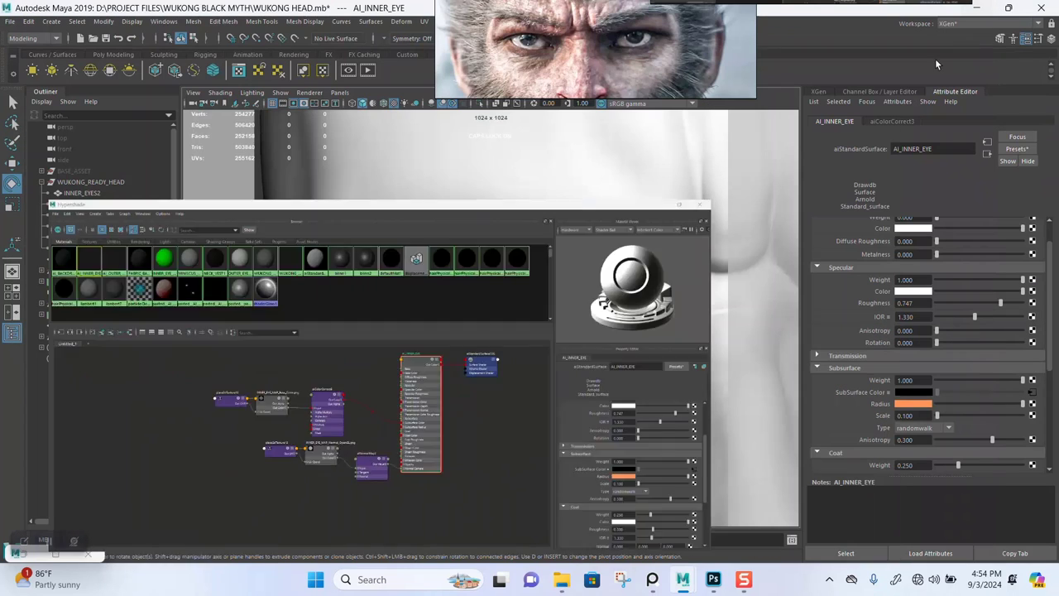
click(46, 548)
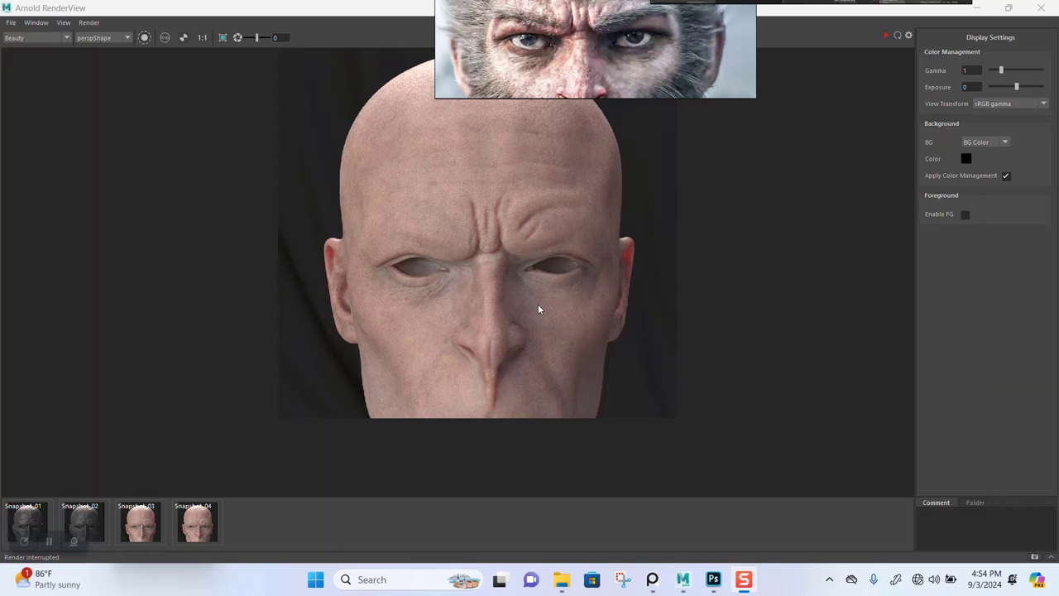
Shrink the RenderView, move the reference face image aside, and save the head scene.
click(1008, 10)
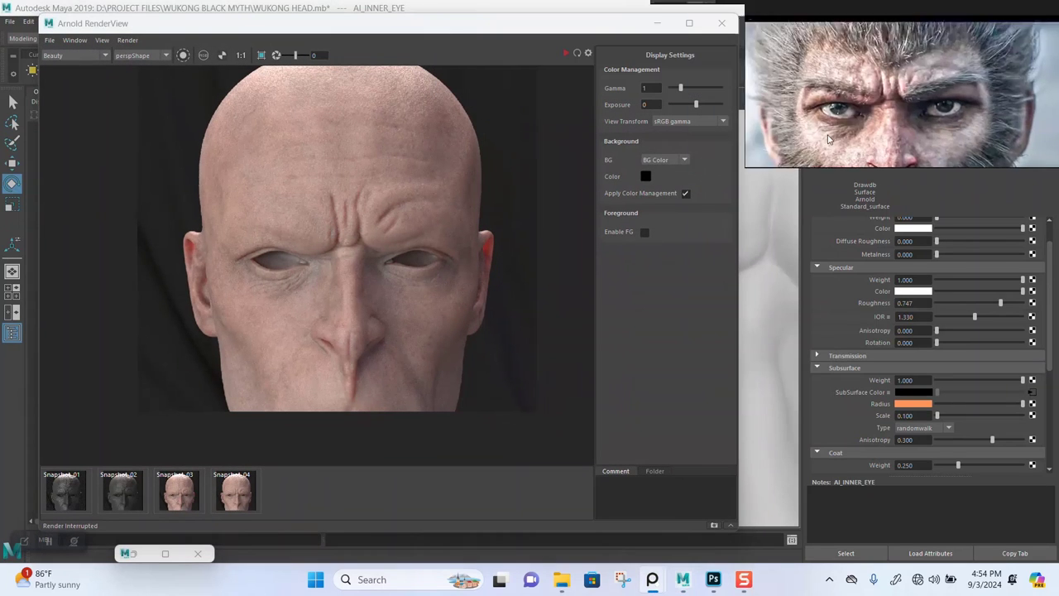
drag(595, 50, 1018, 58)
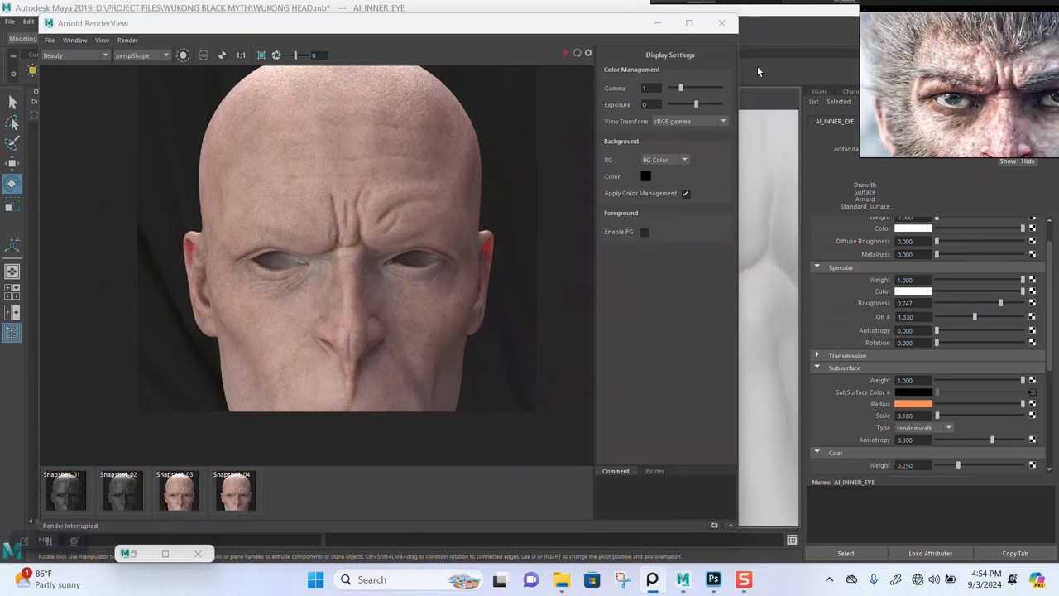
key(ctrl+s)
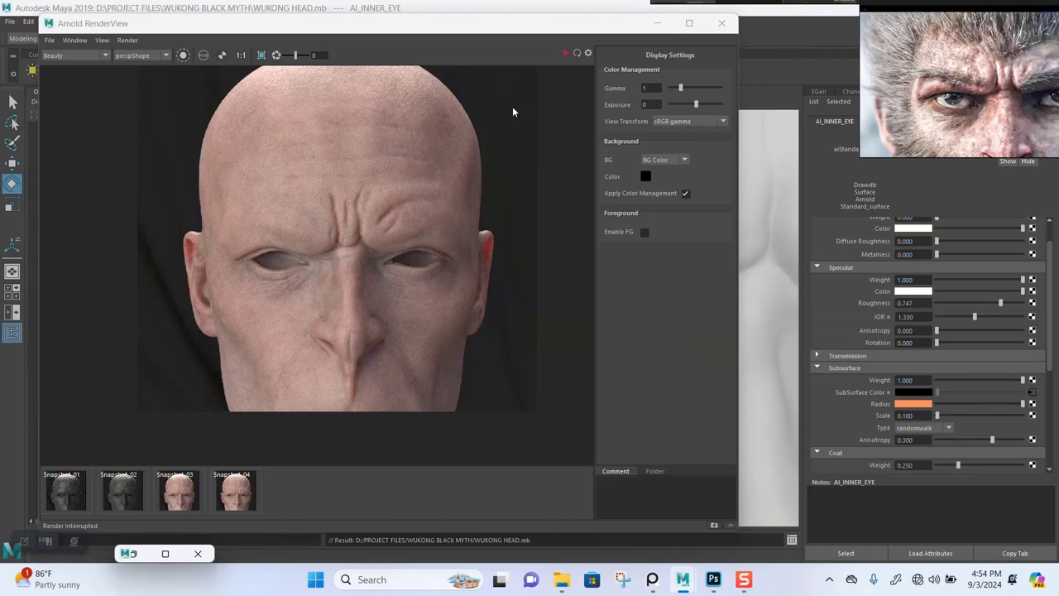
Render an eye close-up, stop it partway, and move the RenderView aside.
click(575, 56)
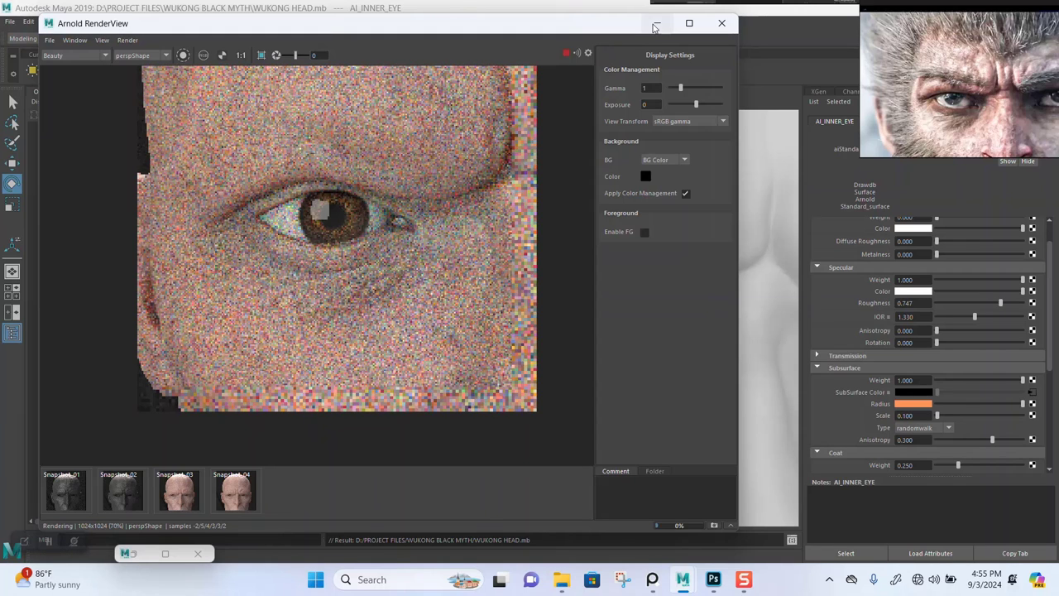
click(565, 52)
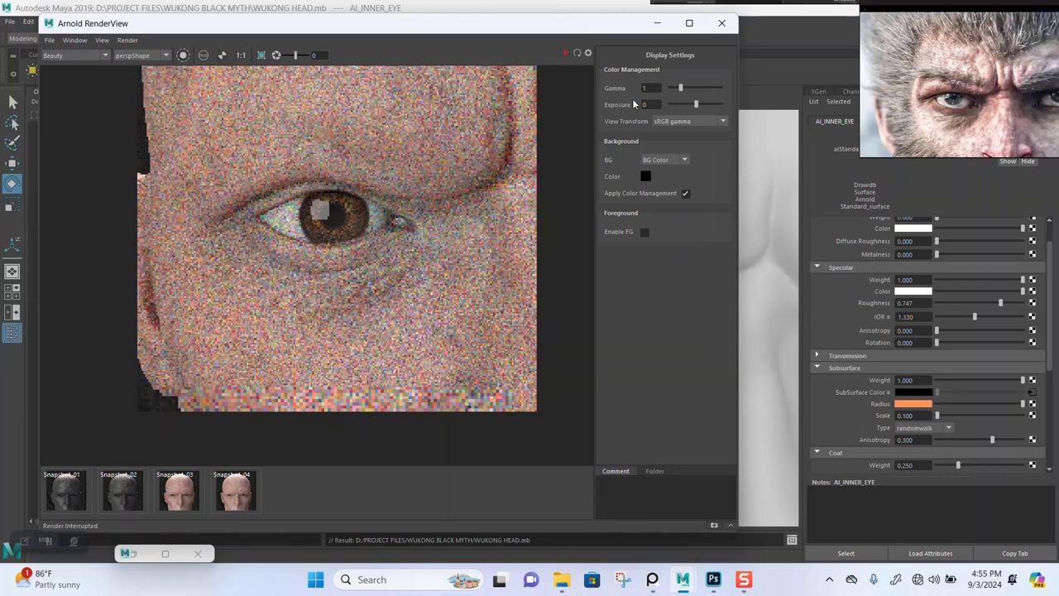
drag(600, 25, 888, 527)
Zoom the persp viewport closer onto the eye and bring the RenderView back into view.
scroll(521, 377, up, 3)
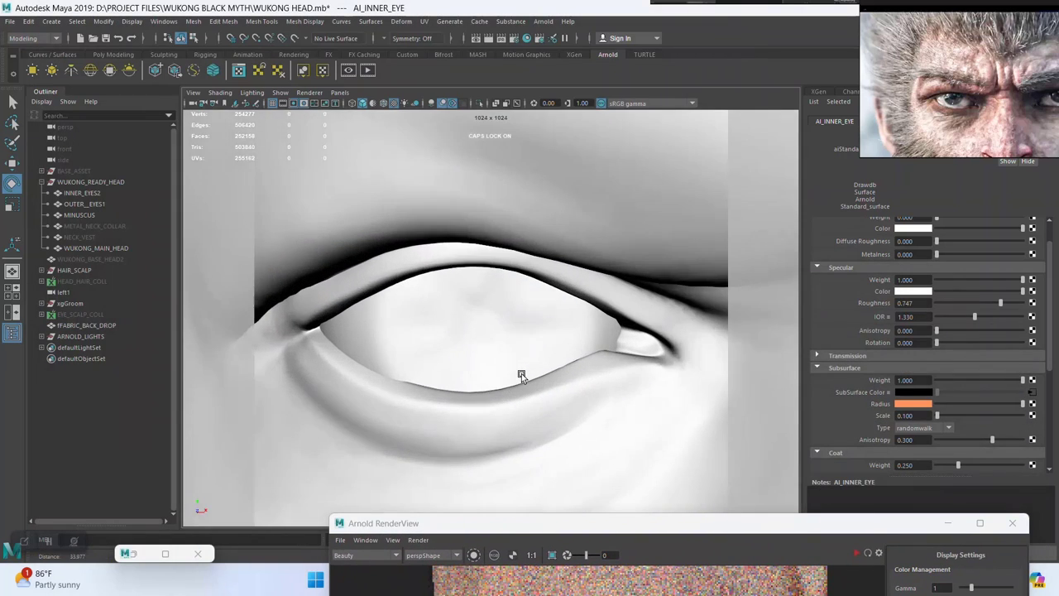
scroll(517, 355, up, 2)
drag(815, 522, 558, 53)
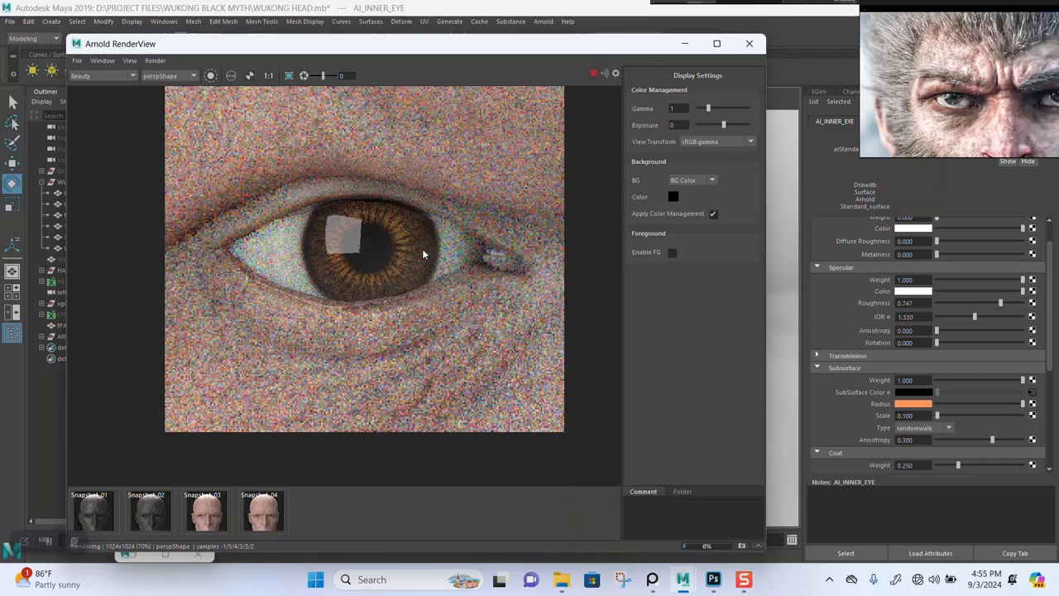
scroll(346, 273, down, 5)
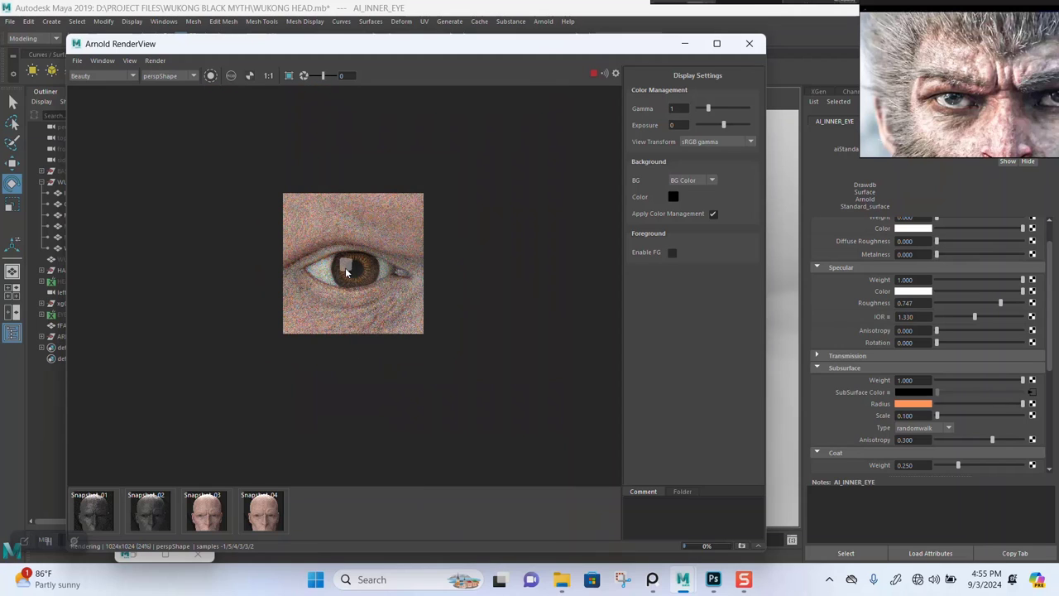
scroll(346, 273, up, 5)
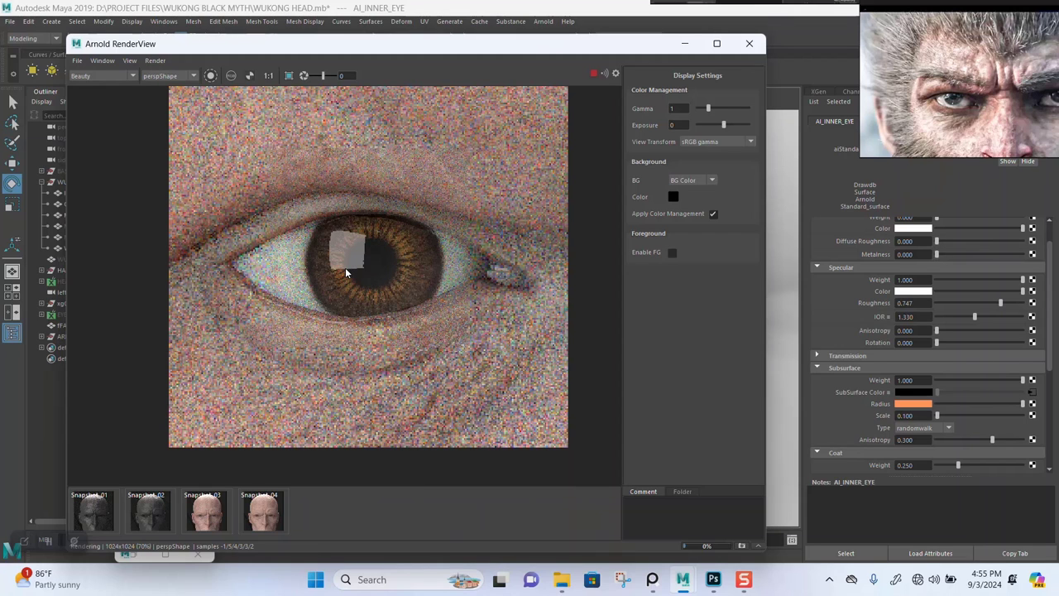
scroll(360, 276, down, 2)
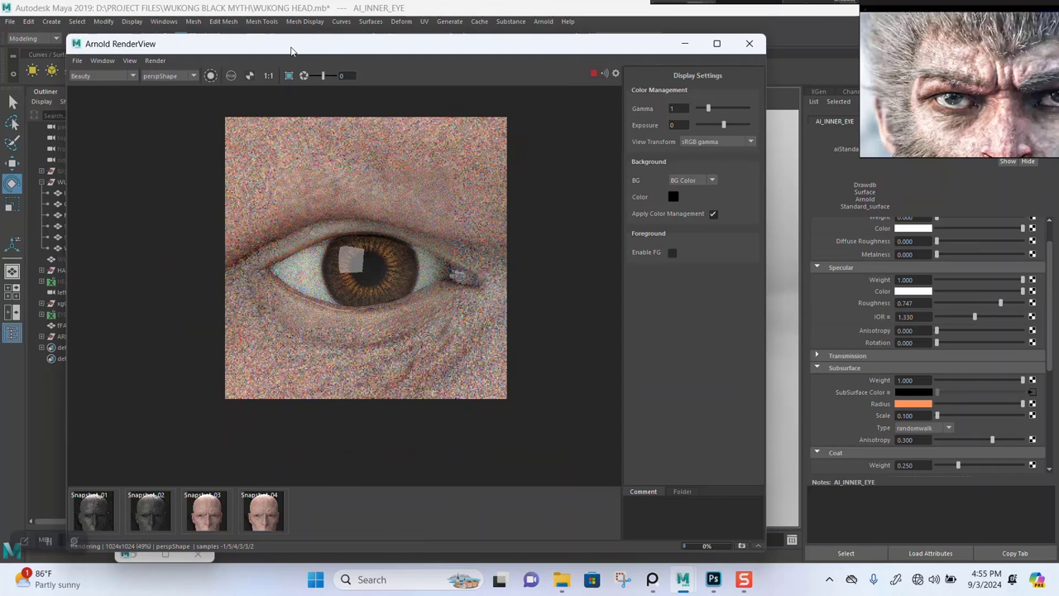
drag(290, 56, 370, 37)
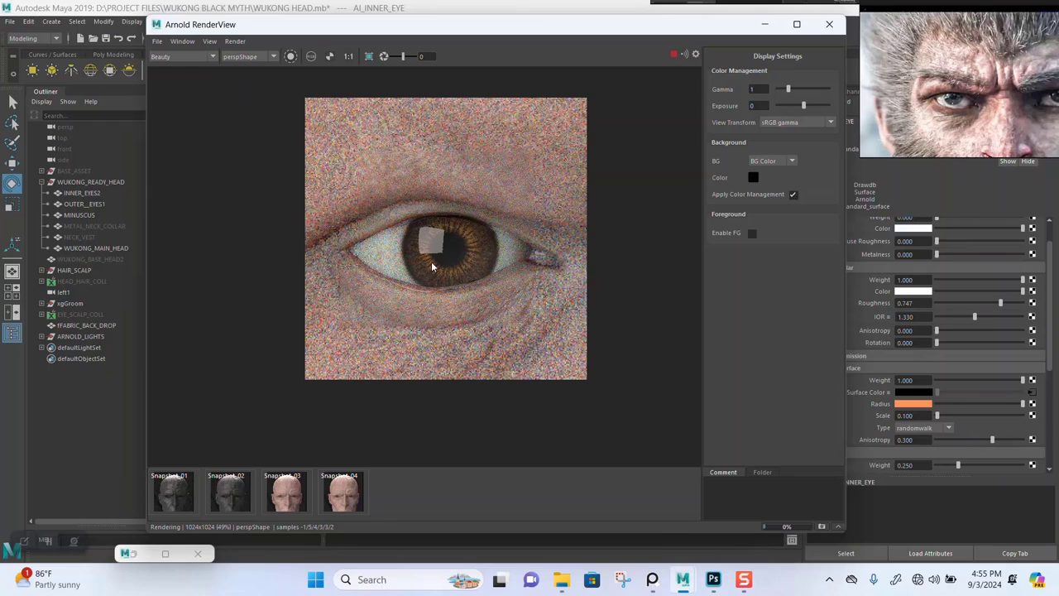
scroll(438, 259, up, 2)
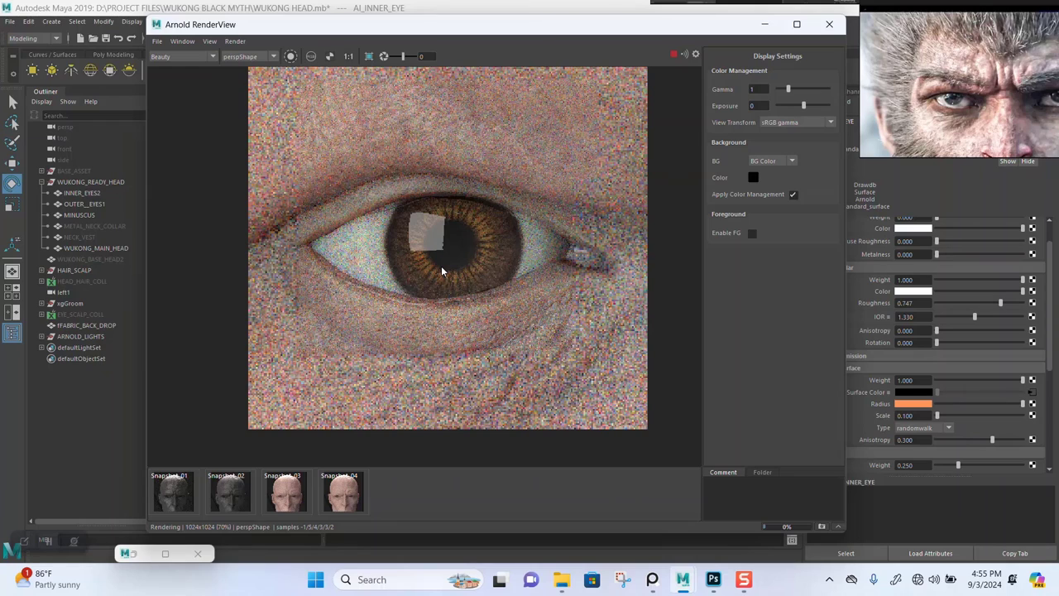
scroll(441, 266, up, 1)
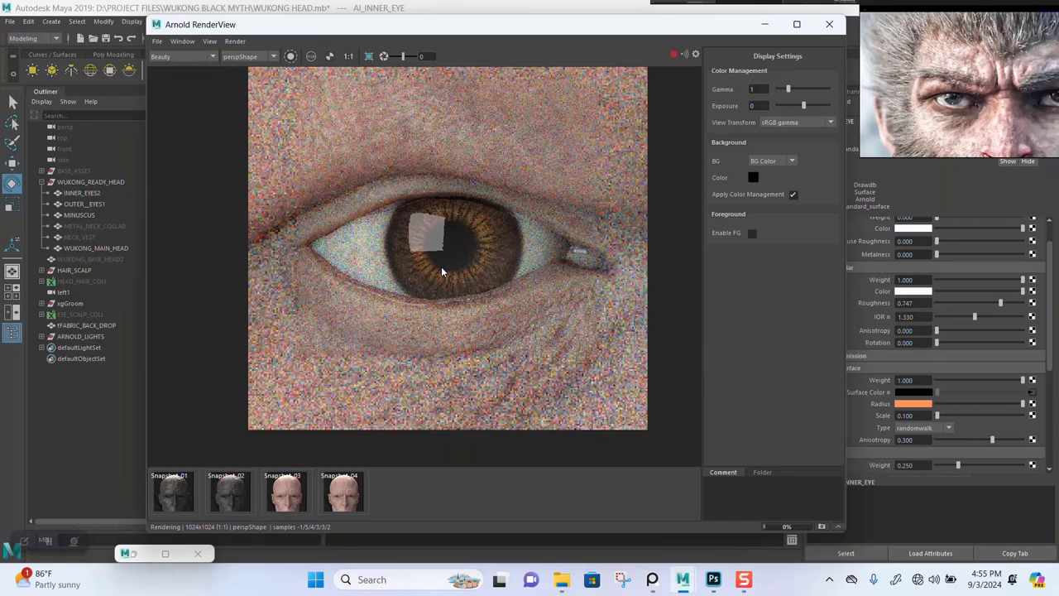
scroll(441, 267, up, 1)
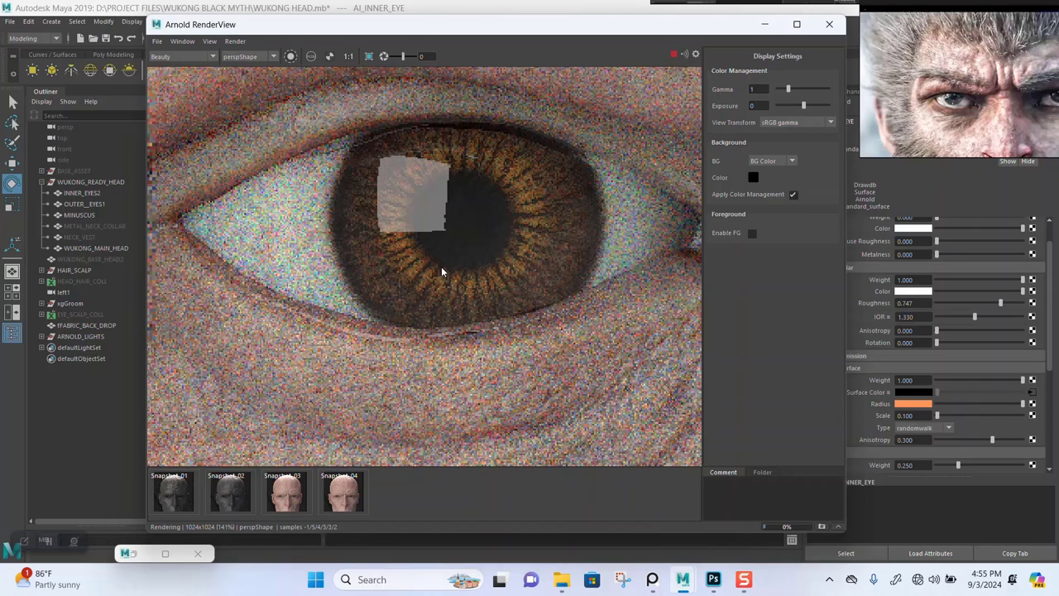
scroll(441, 271, down, 1)
scroll(441, 267, down, 2)
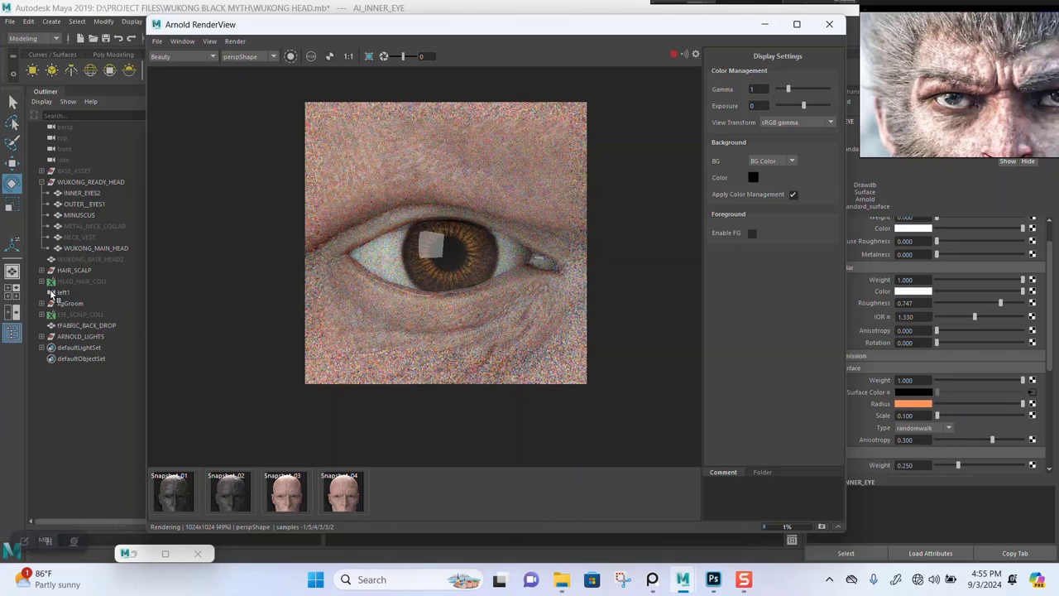
click(41, 336)
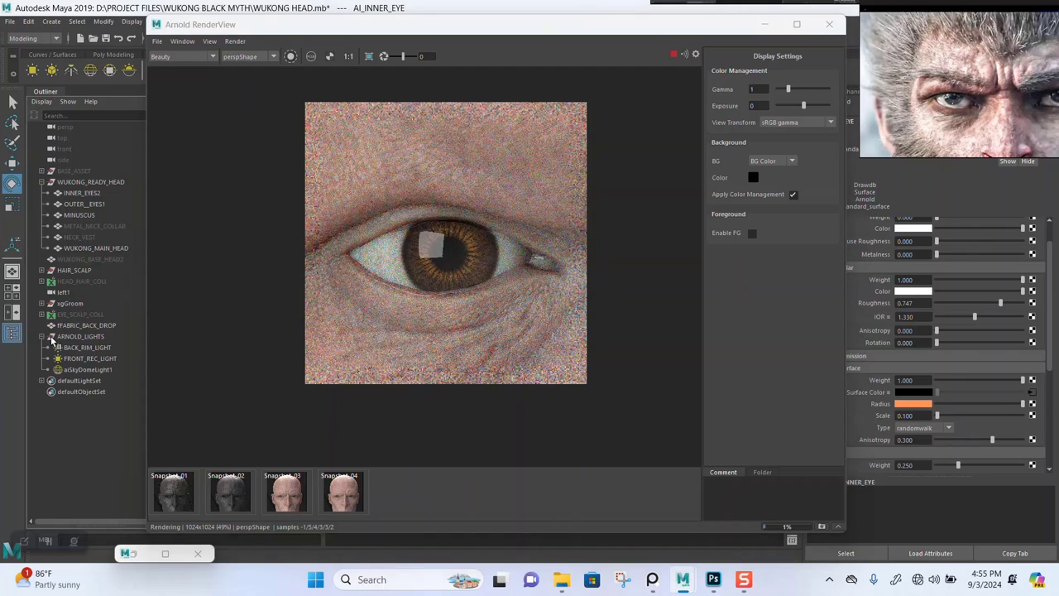
click(91, 358)
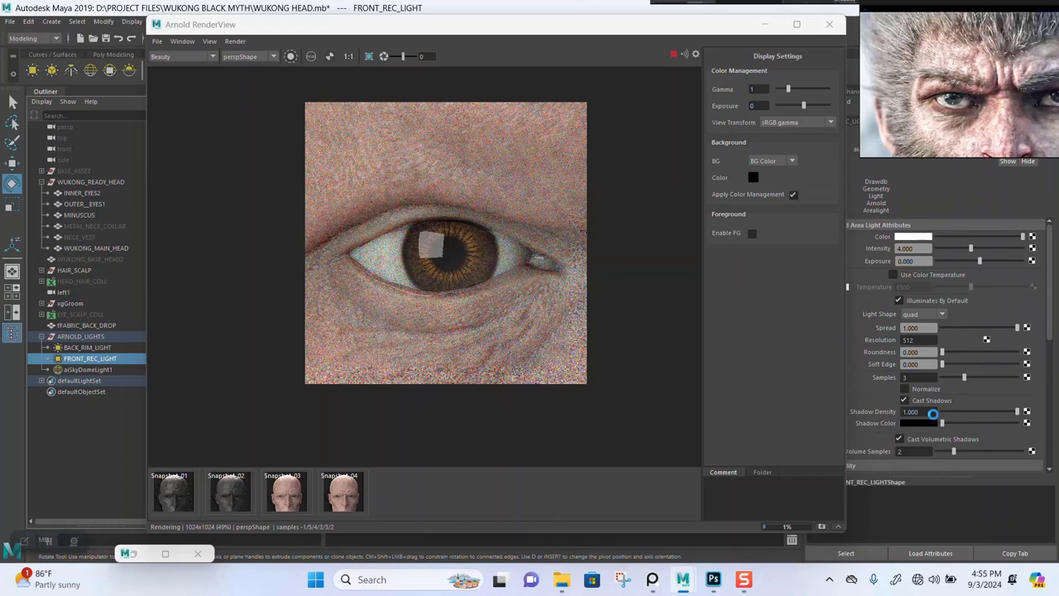
scroll(939, 414, down, 3)
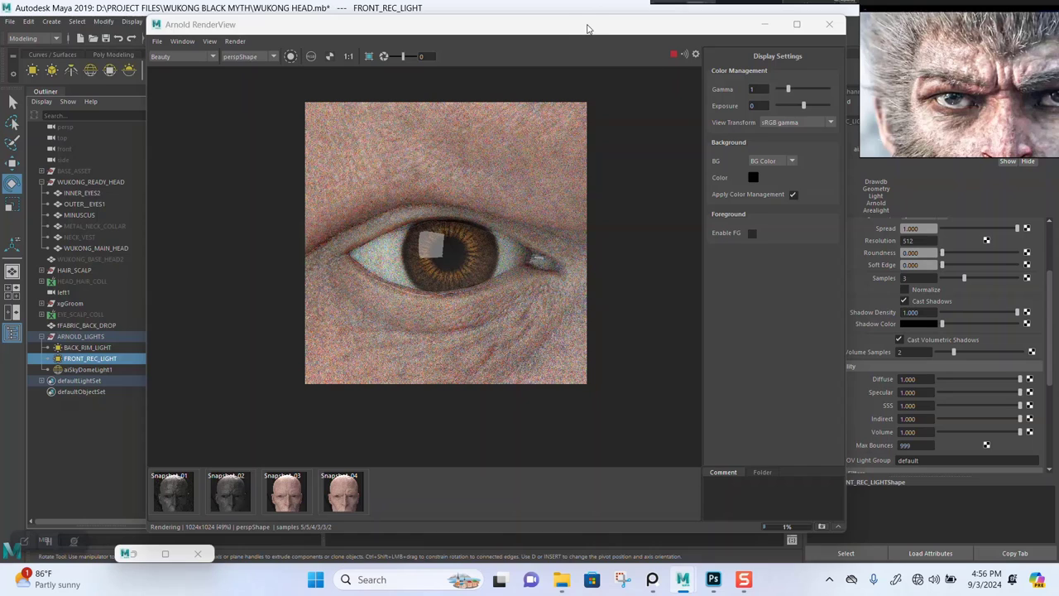
drag(597, 29, 525, 22)
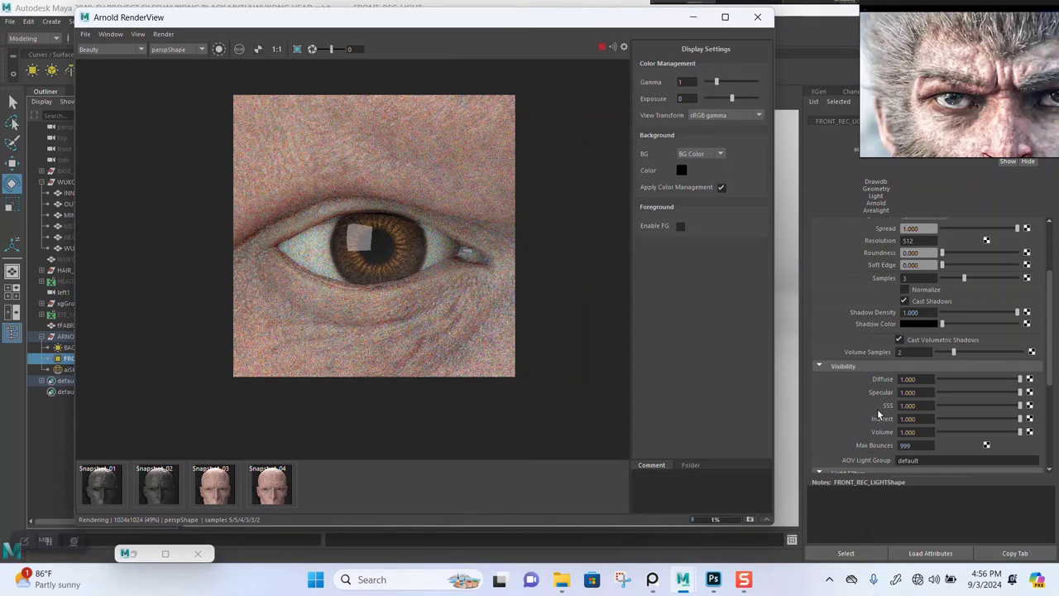
scroll(869, 407, down, 2)
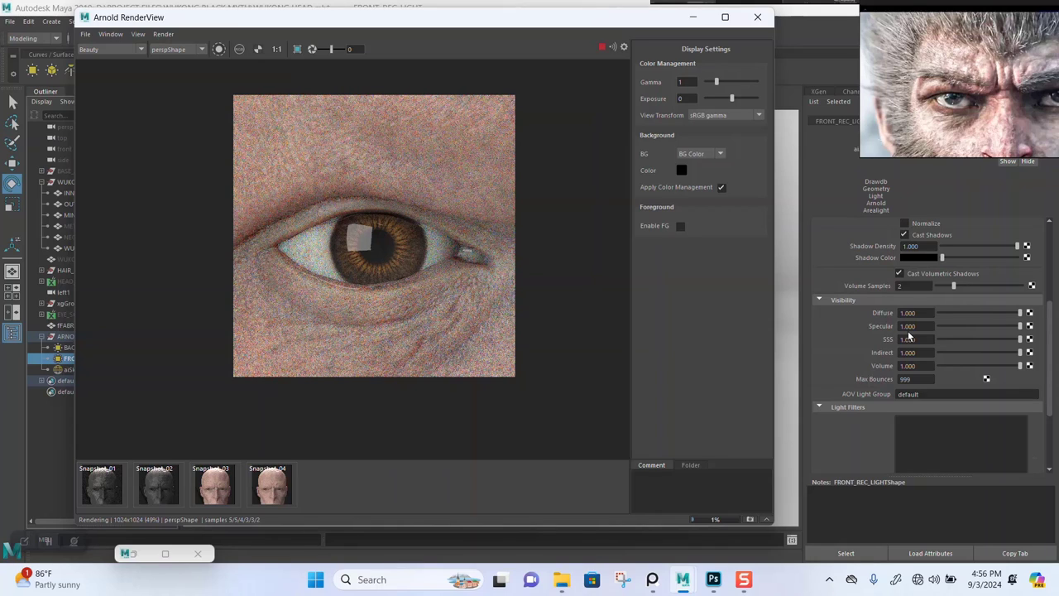
scroll(875, 357, up, 5)
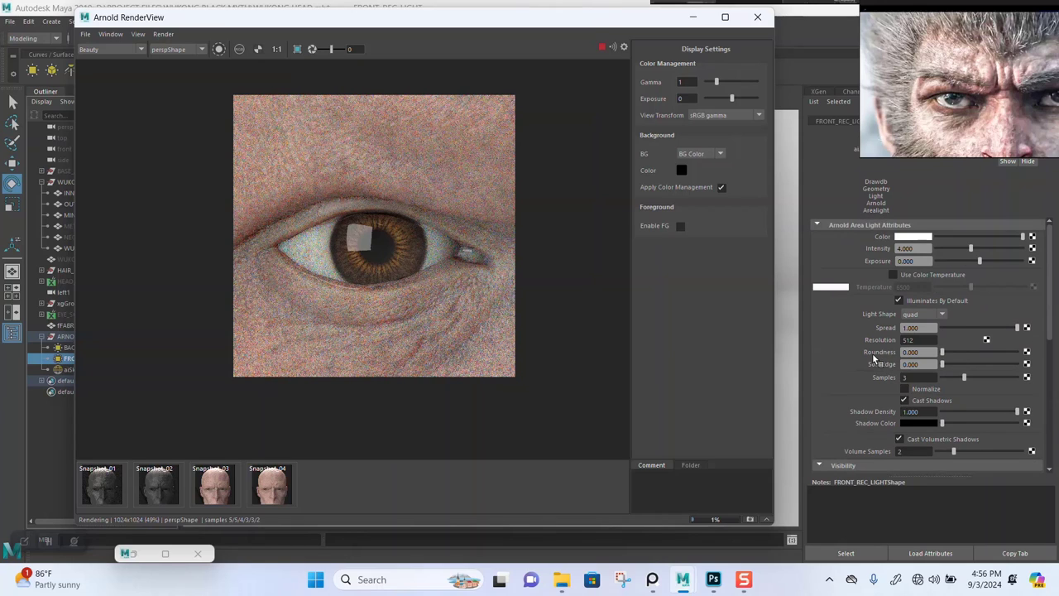
scroll(874, 357, down, 1)
scroll(872, 353, down, 3)
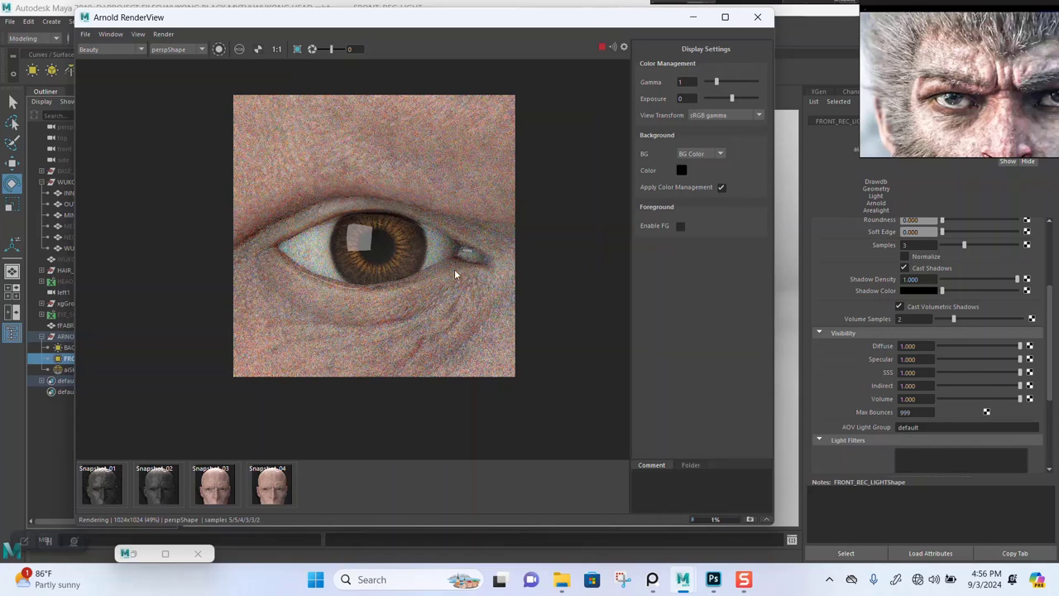
scroll(374, 257, up, 4)
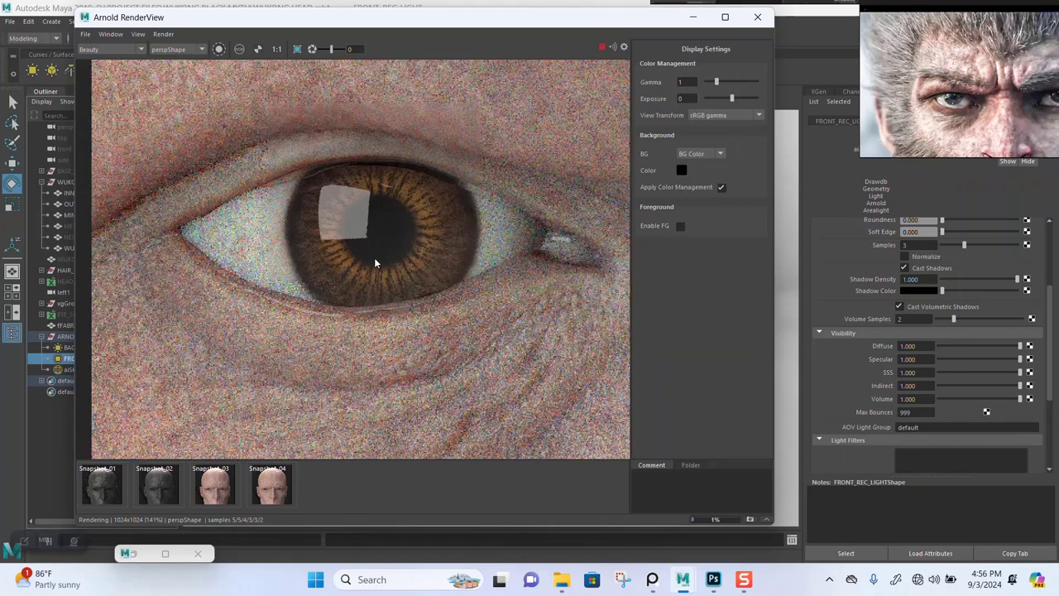
scroll(398, 257, down, 1)
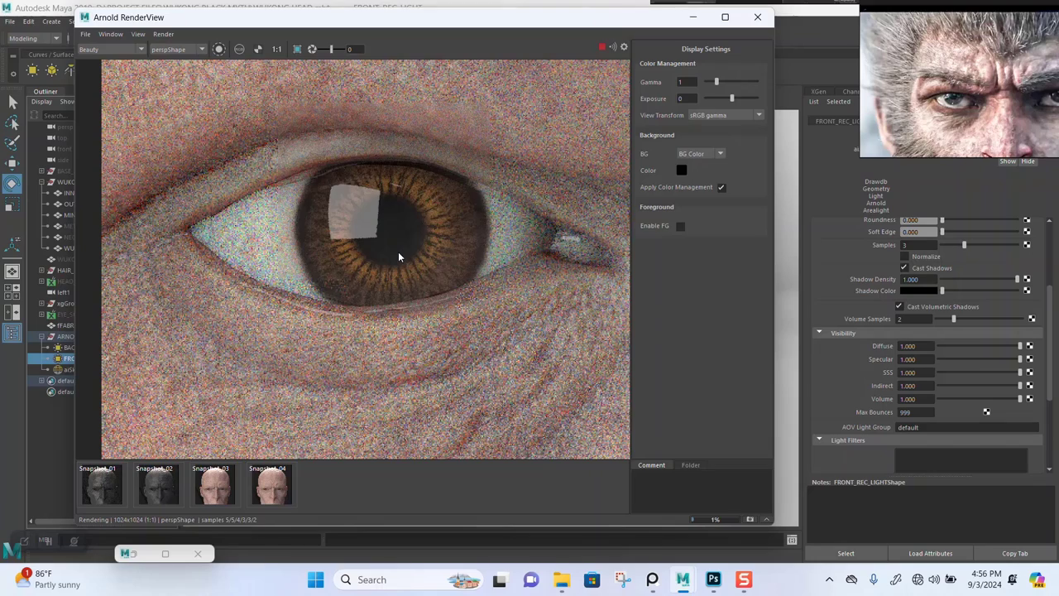
scroll(400, 251, down, 3)
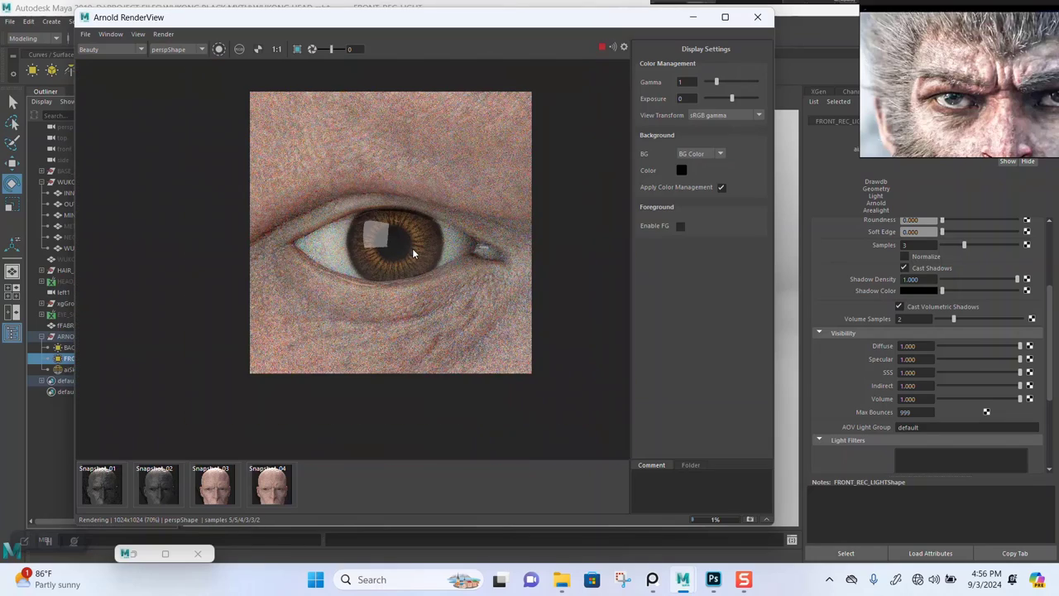
scroll(412, 249, up, 2)
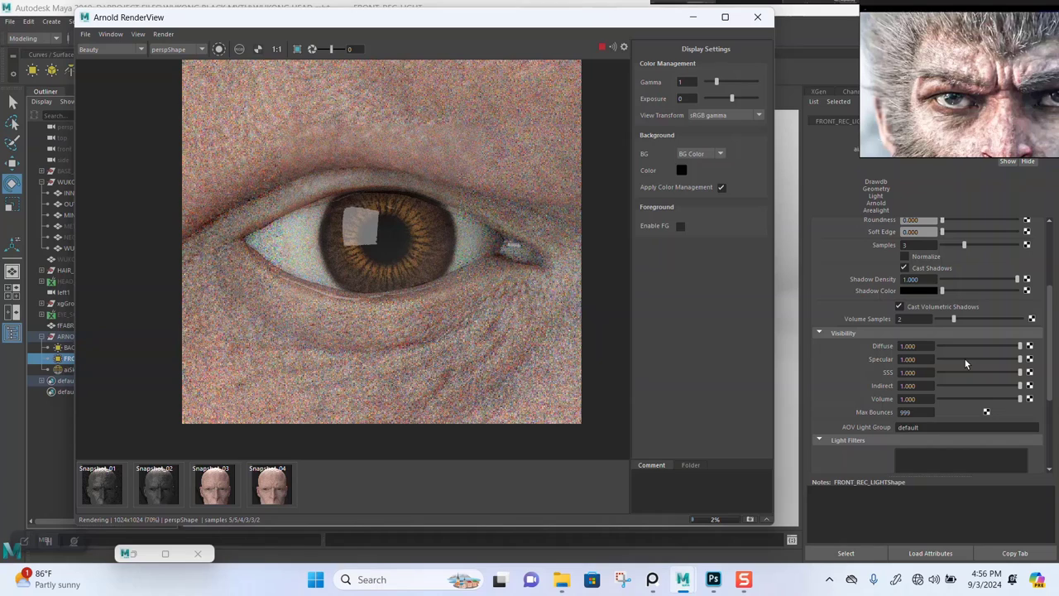
Lower FRONT_REC_LIGHT's Specular to 0.326 and inspect the softened eye glare.
click(964, 359)
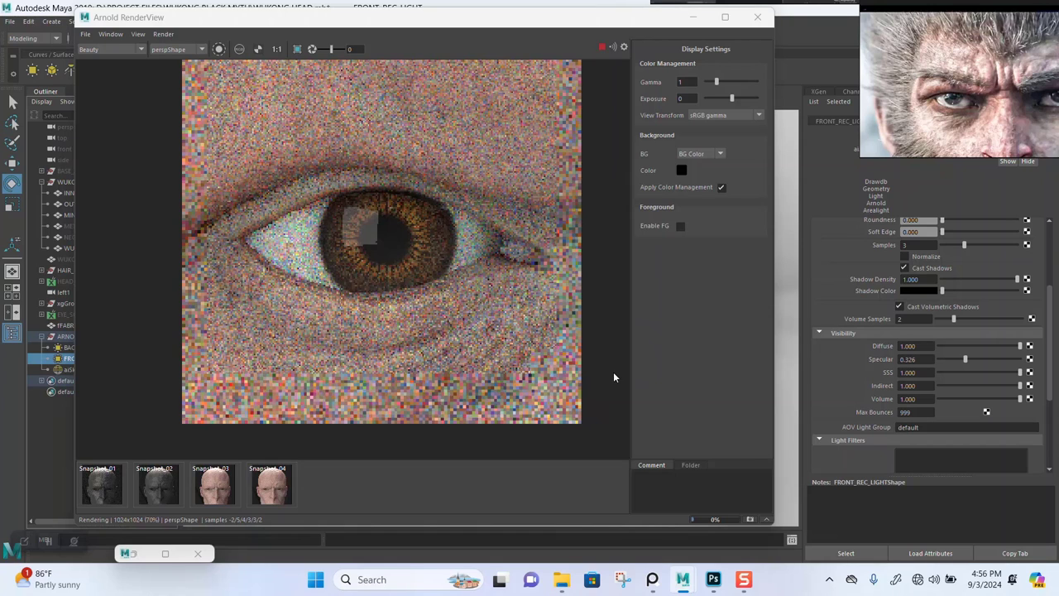
scroll(397, 306, down, 3)
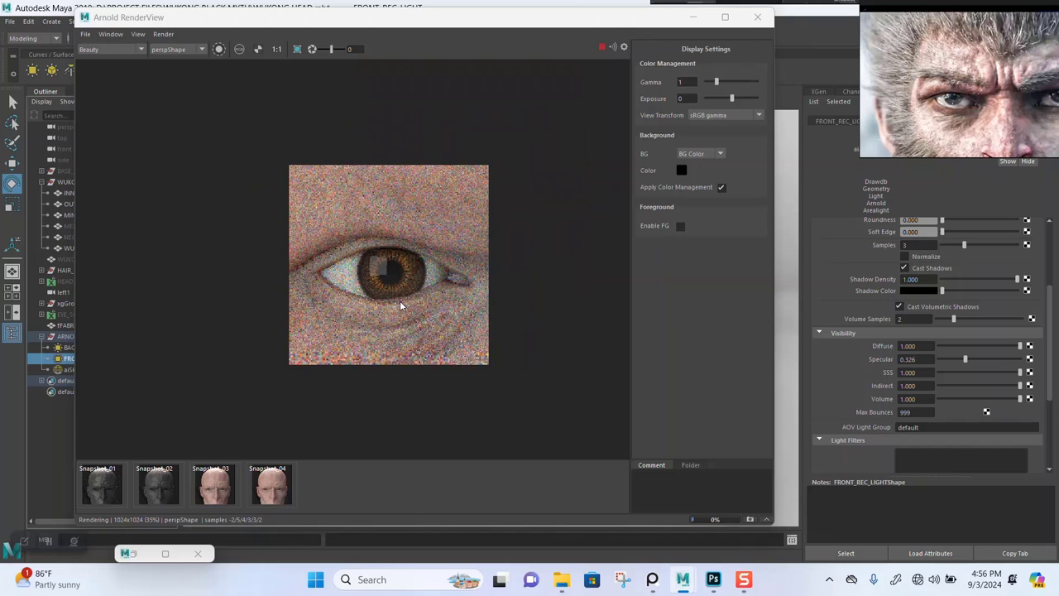
scroll(400, 306, up, 3)
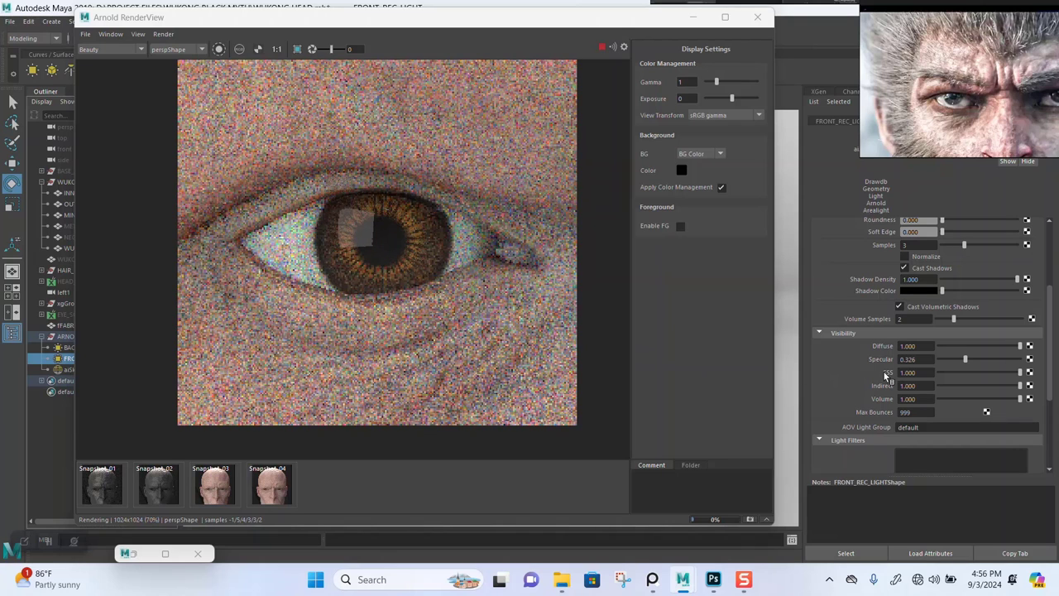
scroll(875, 364, up, 4)
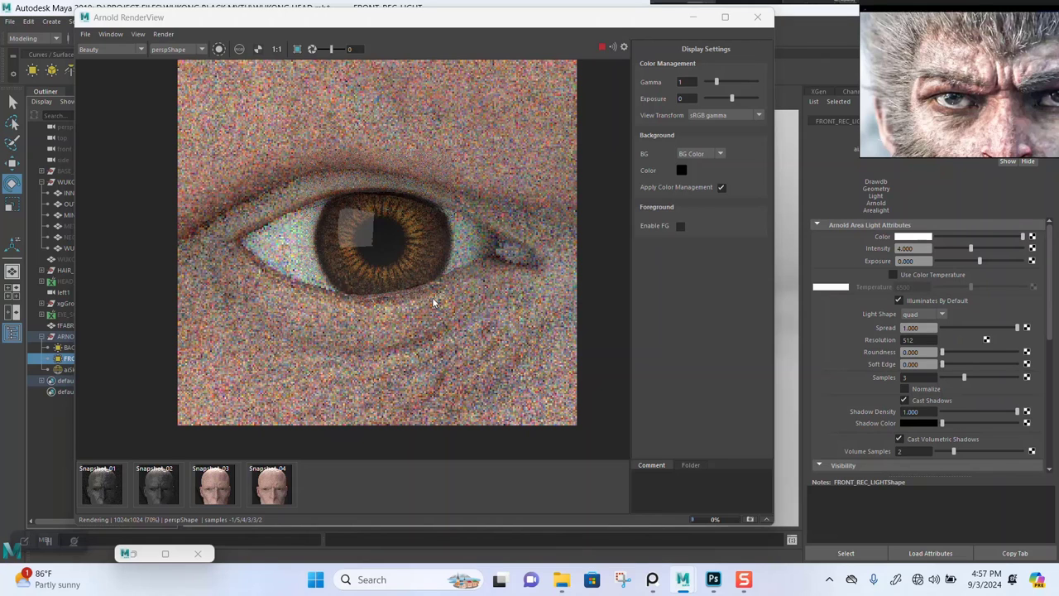
scroll(447, 303, down, 4)
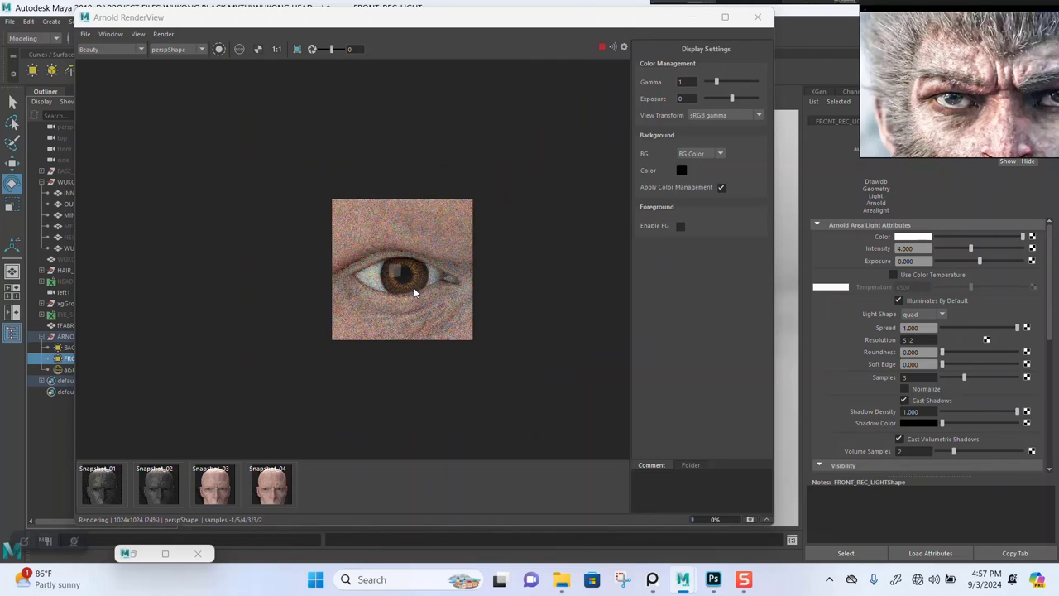
scroll(415, 293, up, 5)
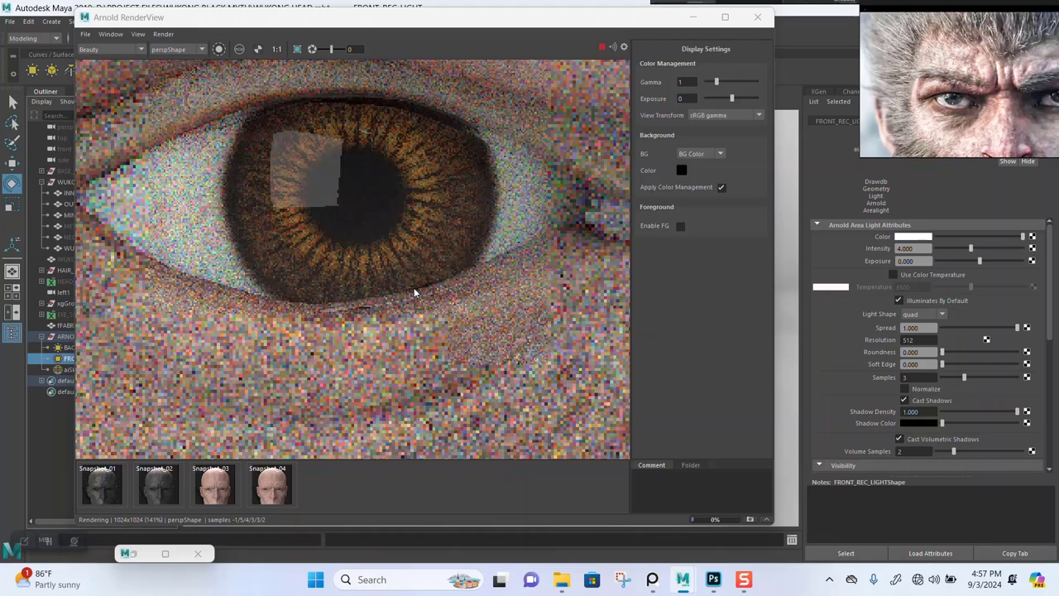
scroll(344, 226, down, 5)
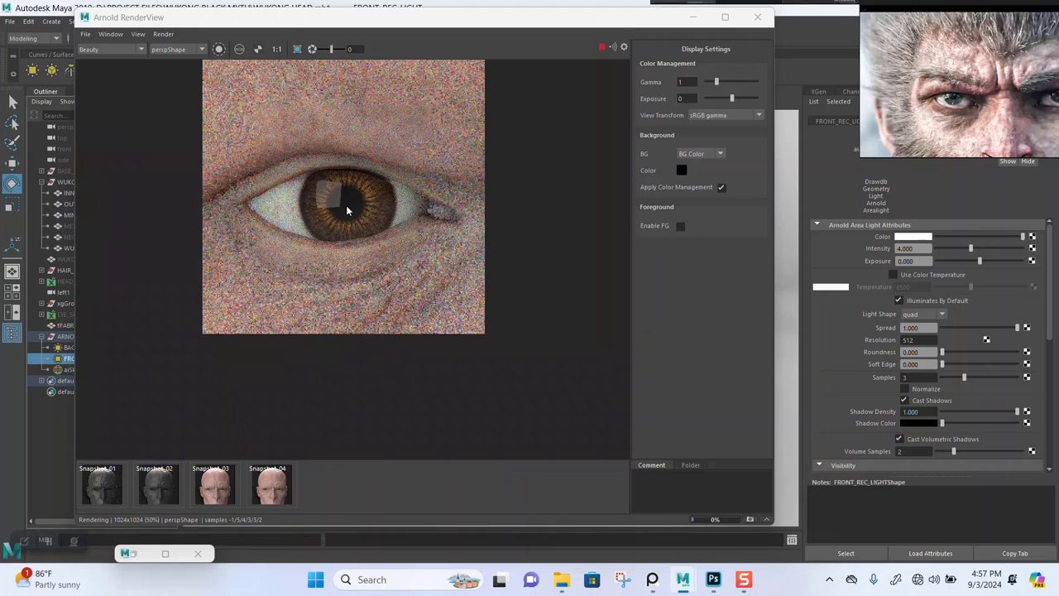
Region-render around the eye, inspect it magnified, and store it as Snapshot_05.
click(297, 49)
drag(210, 110, 472, 306)
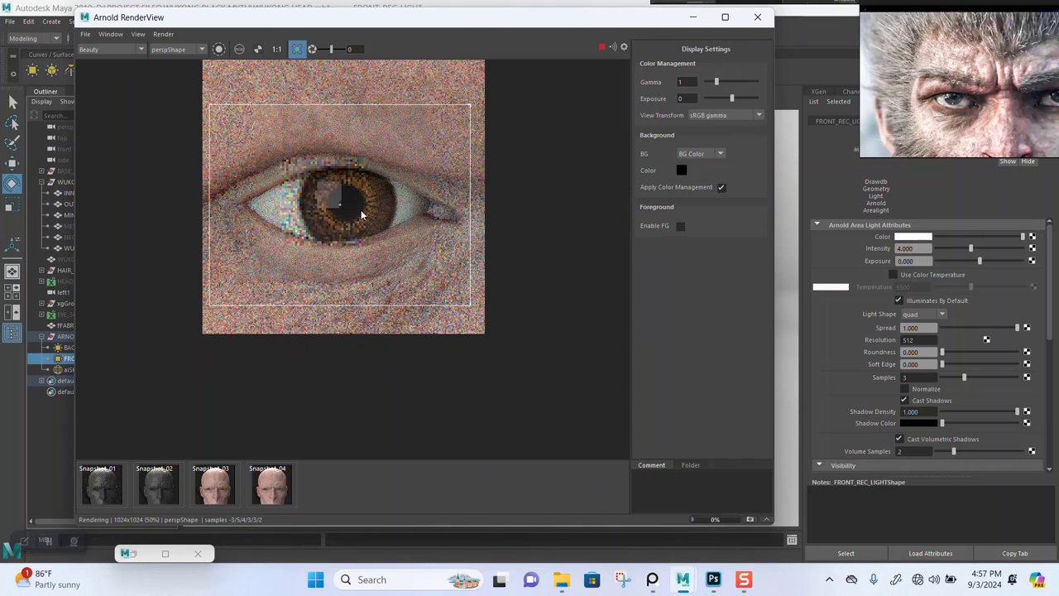
scroll(357, 215, up, 5)
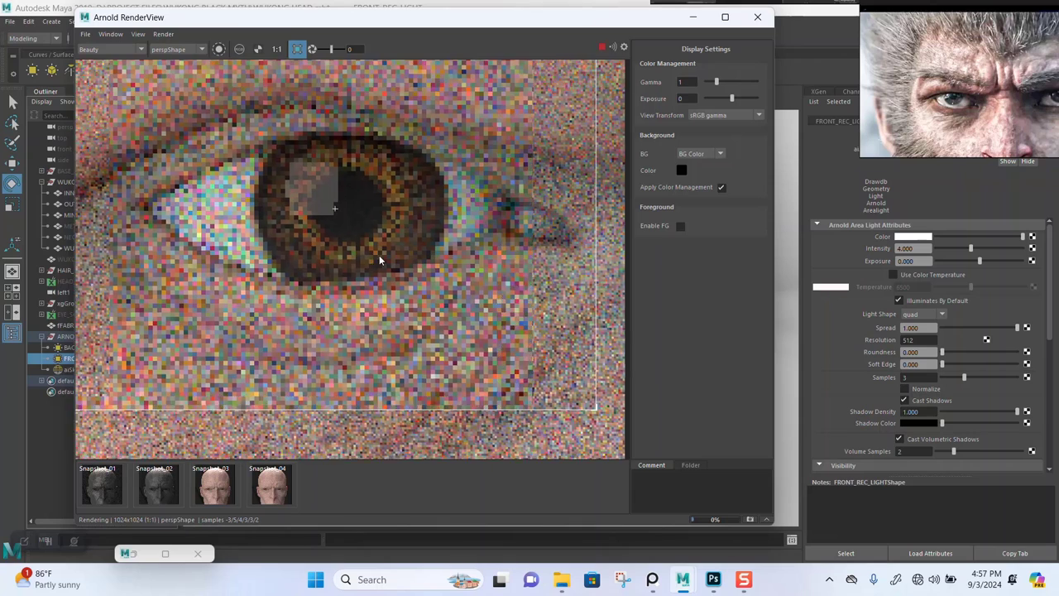
scroll(381, 257, down, 2)
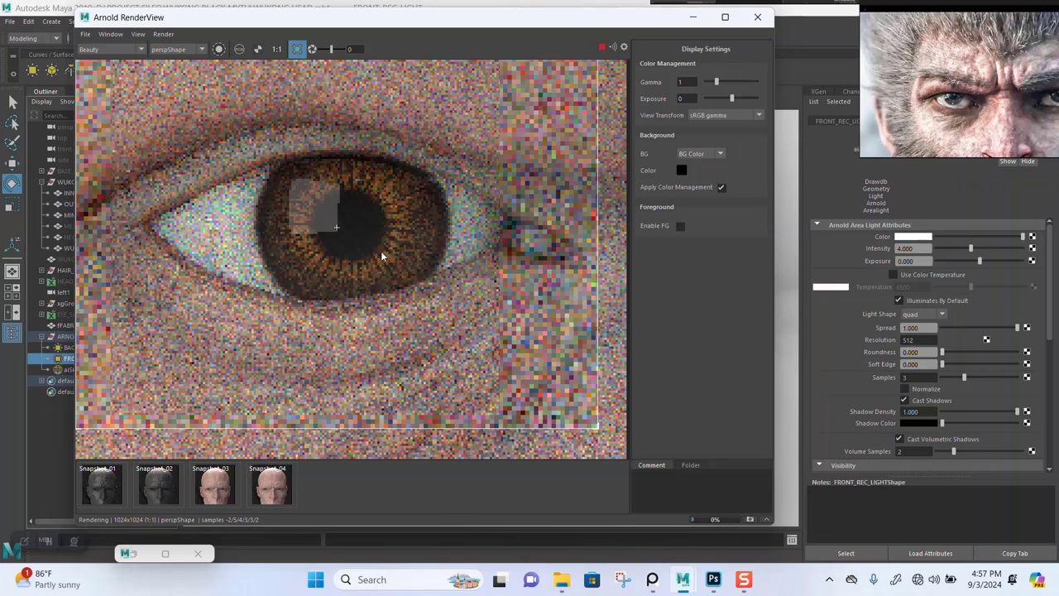
scroll(381, 256, down, 1)
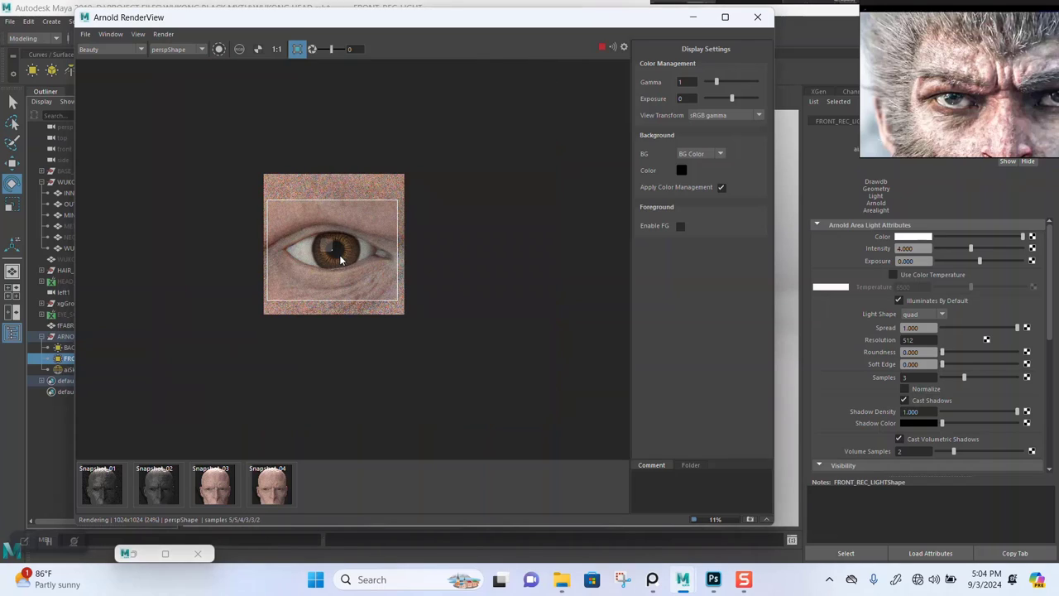
scroll(339, 255, up, 3)
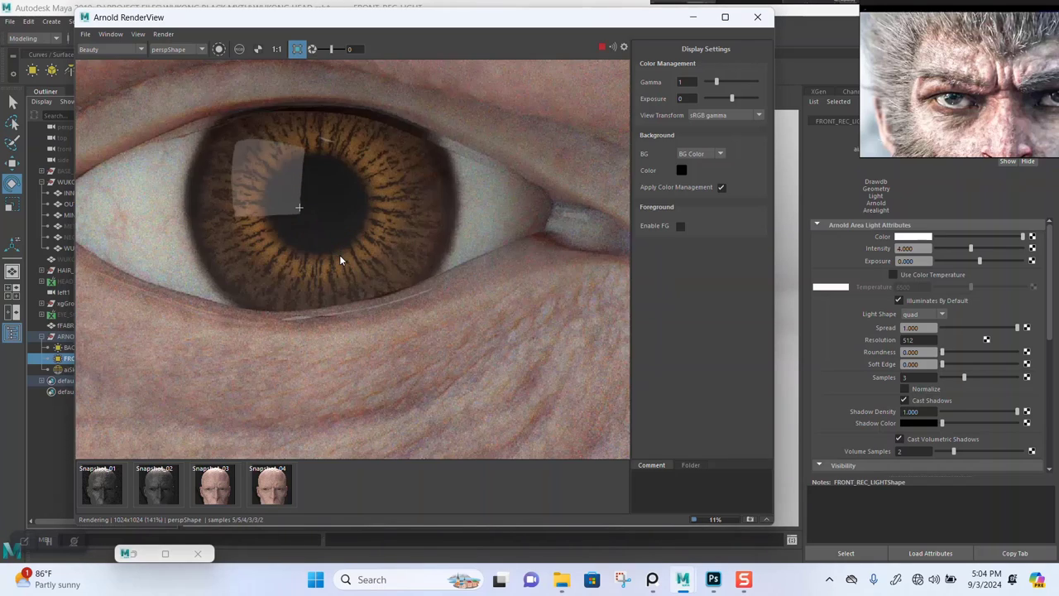
scroll(339, 253, down, 3)
scroll(331, 266, up, 6)
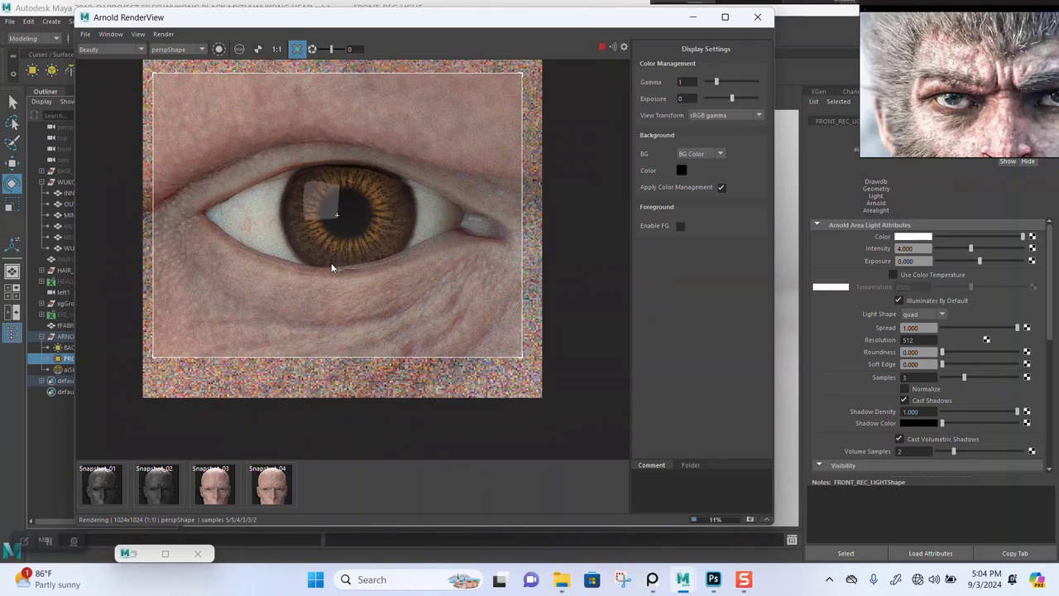
middle_drag(326, 287, 322, 279)
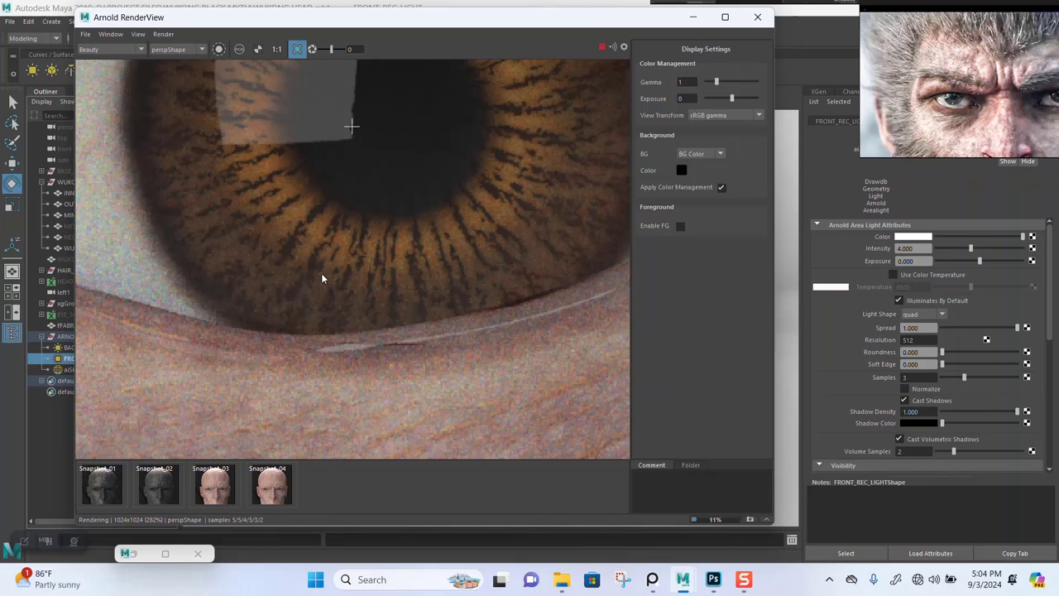
scroll(323, 272, down, 4)
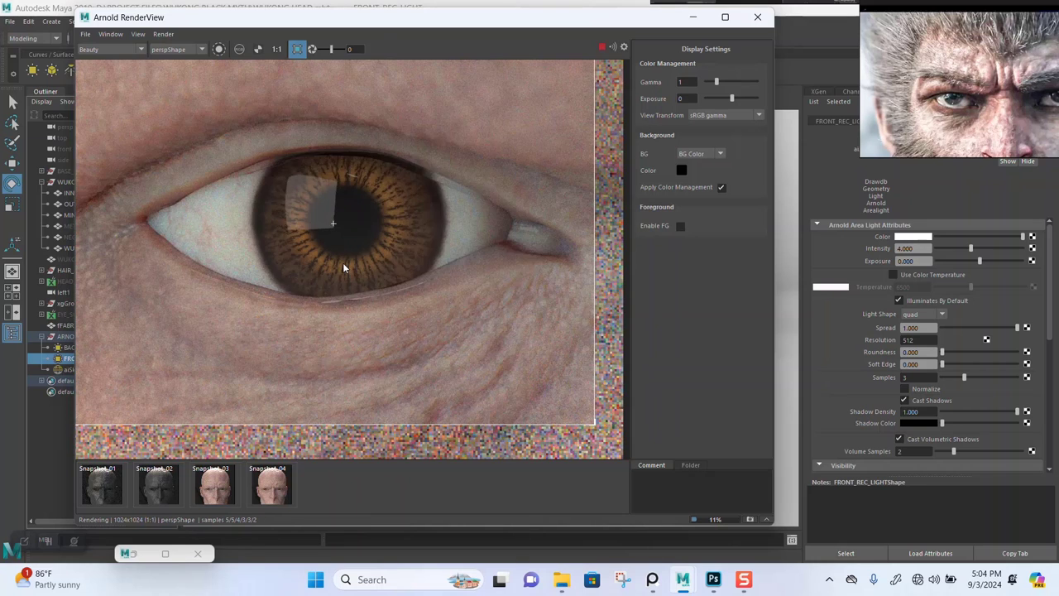
middle_drag(338, 244, 350, 244)
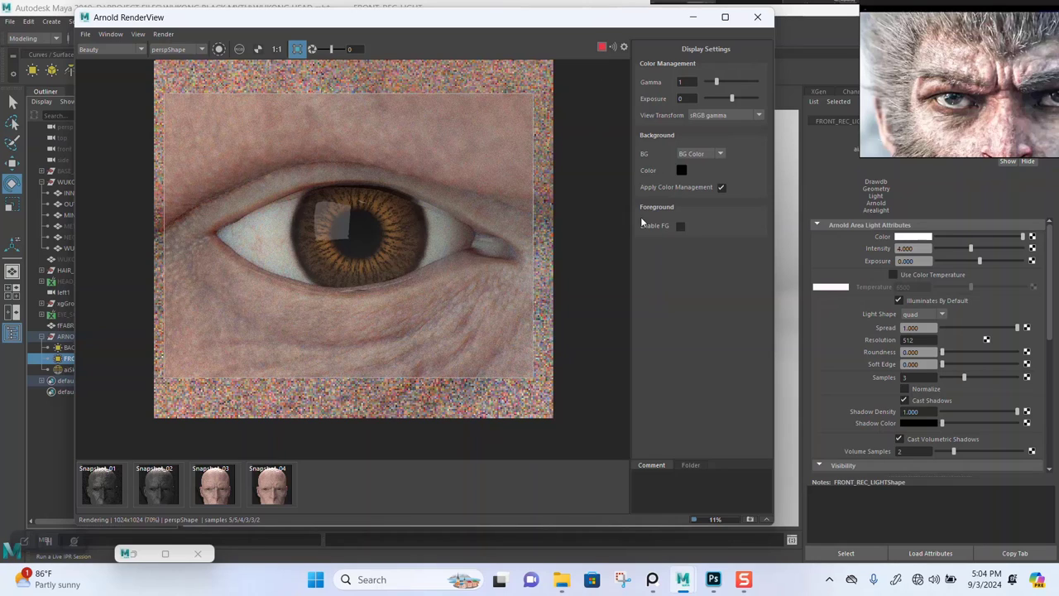
click(750, 520)
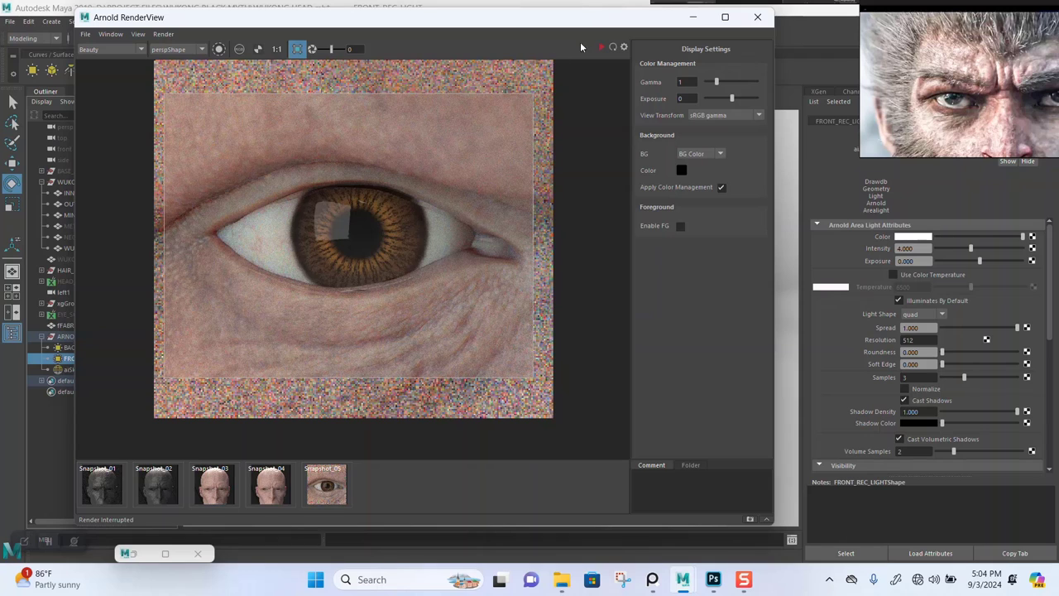
Minimize RenderView, switch the viewport to the FRONT_CMA bookmark, then reopen and hide Hypershade.
click(693, 18)
click(193, 92)
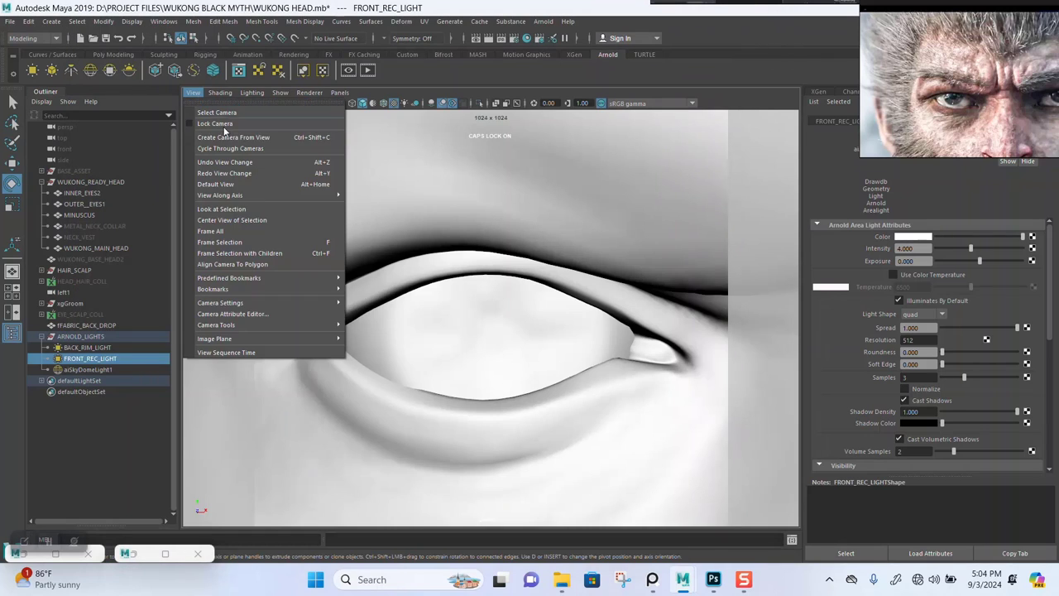
mouse_move(322, 290)
click(377, 290)
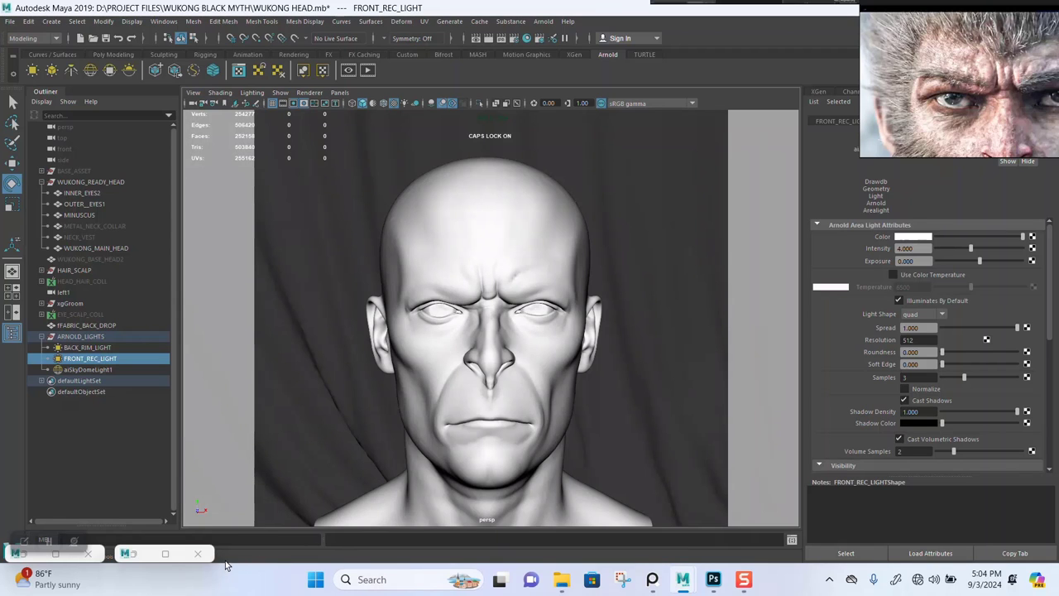
click(164, 553)
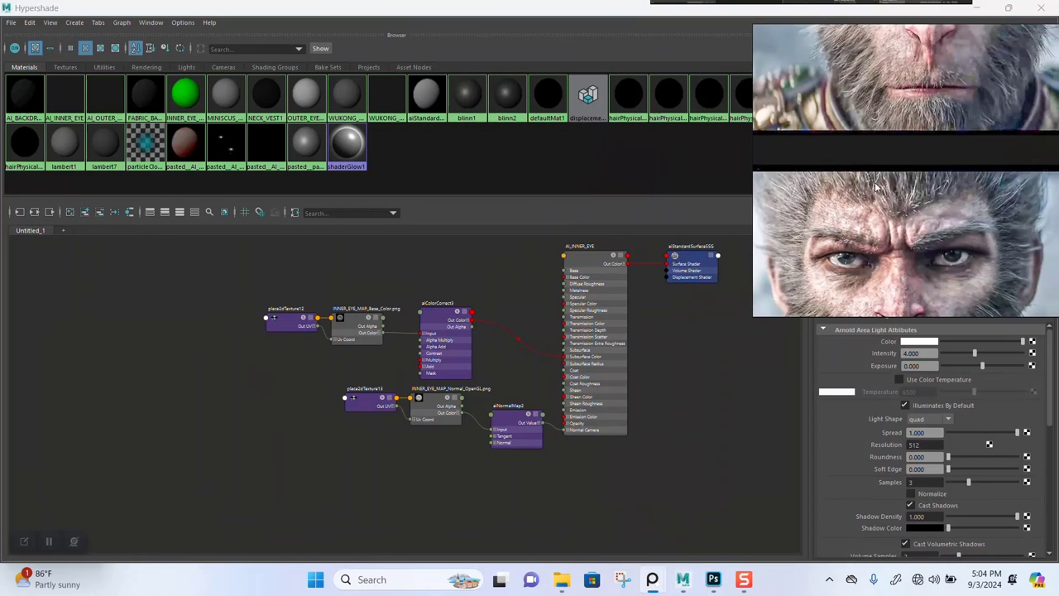
click(978, 9)
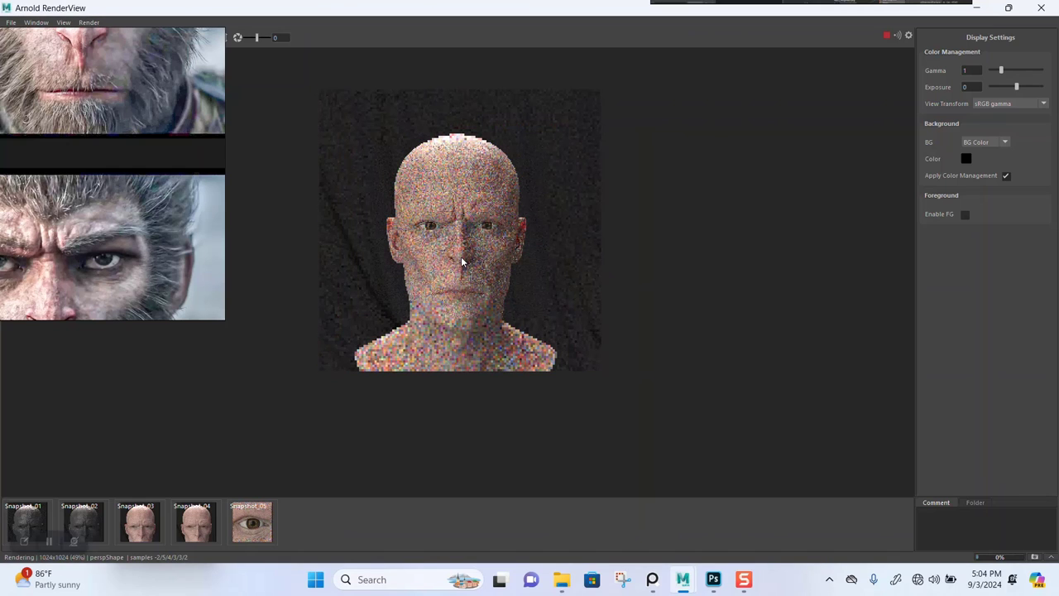
scroll(472, 224, up, 2)
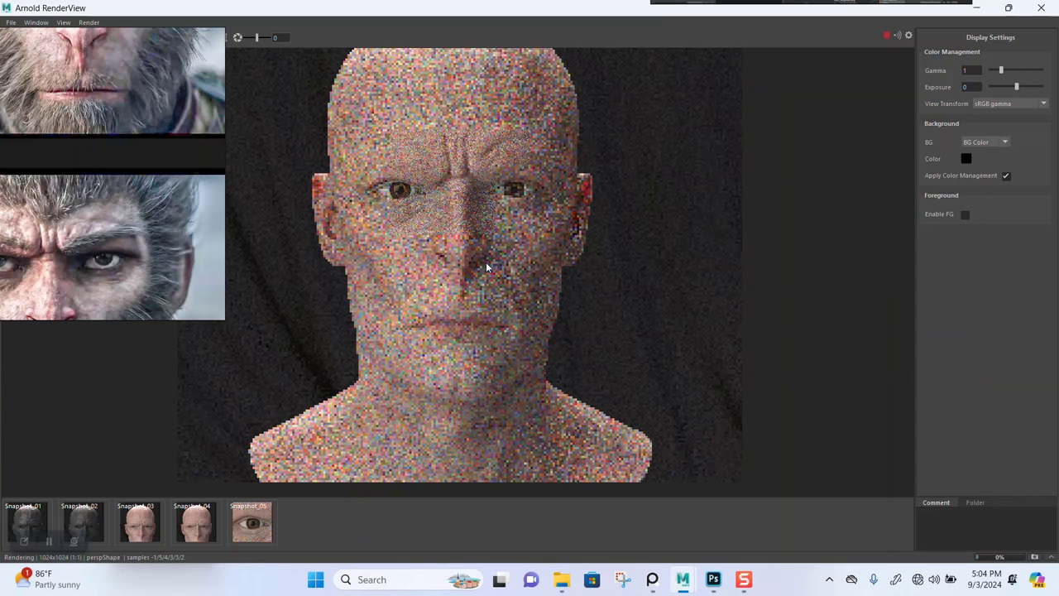
scroll(486, 278, down, 1)
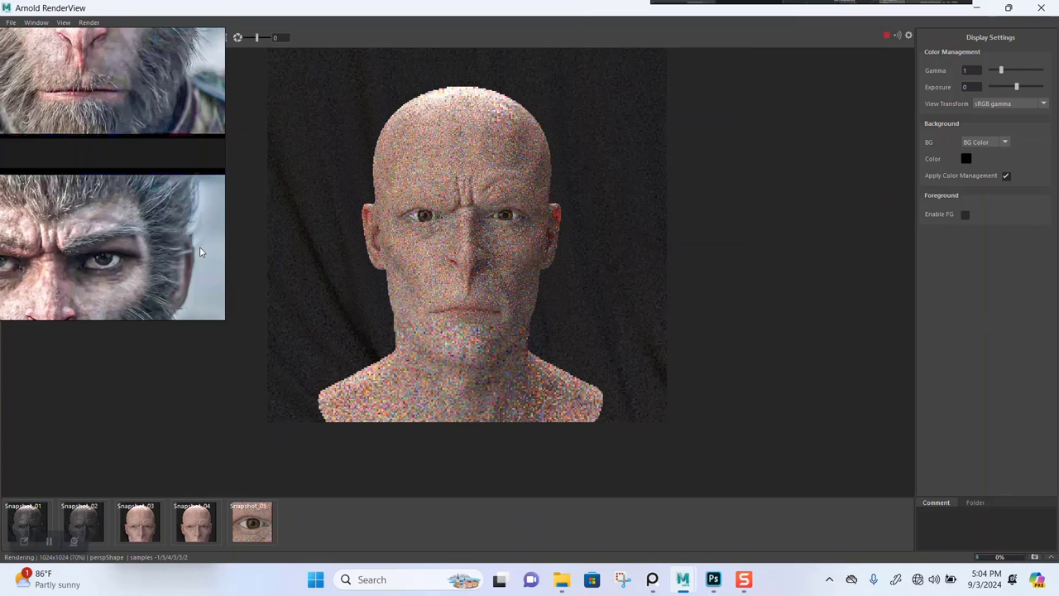
drag(155, 245, 955, 263)
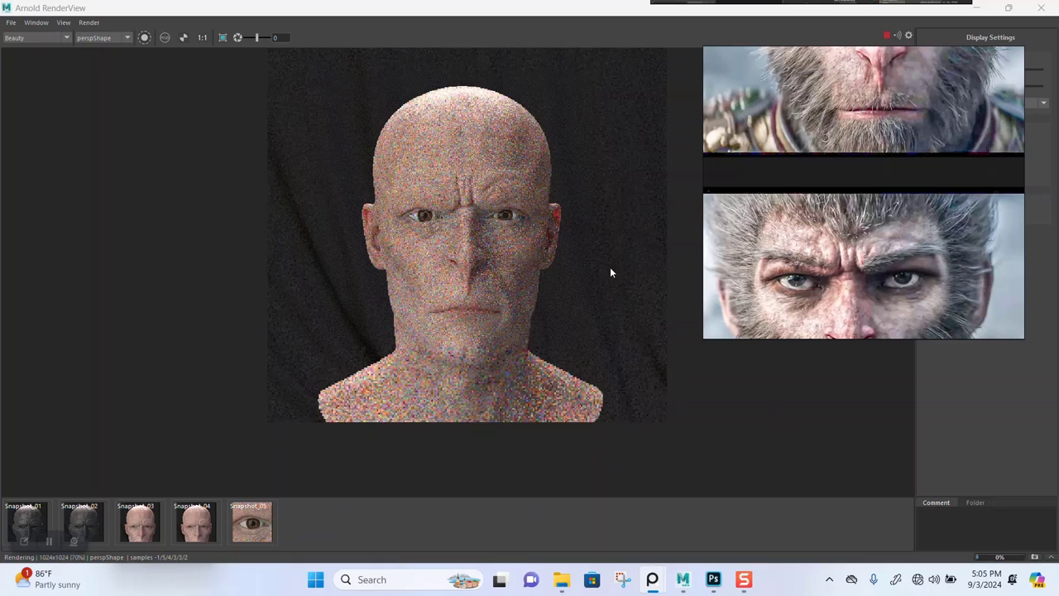
drag(721, 245, 800, 240)
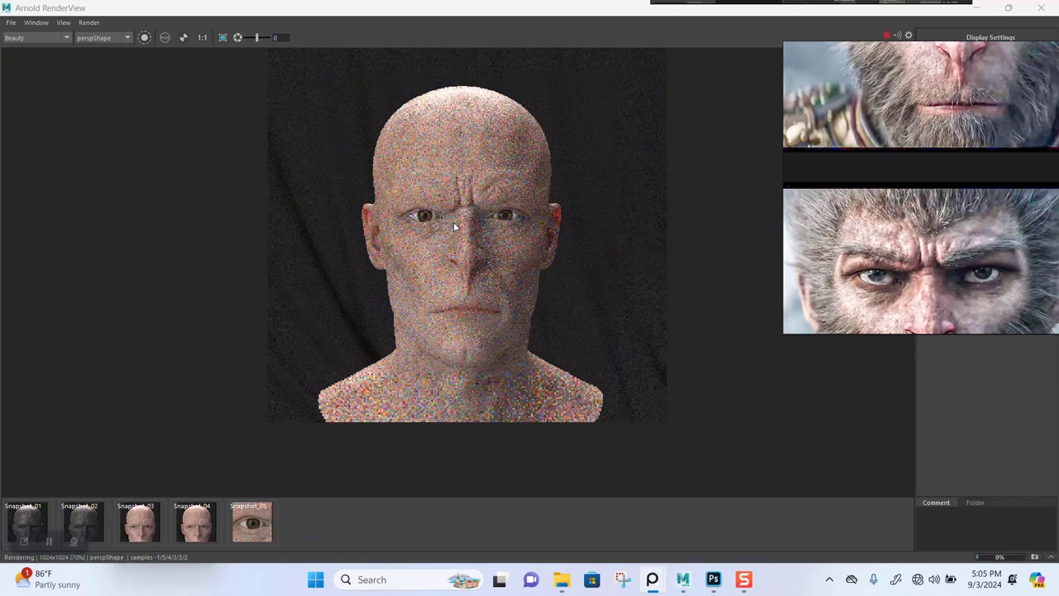
scroll(453, 222, up, 1)
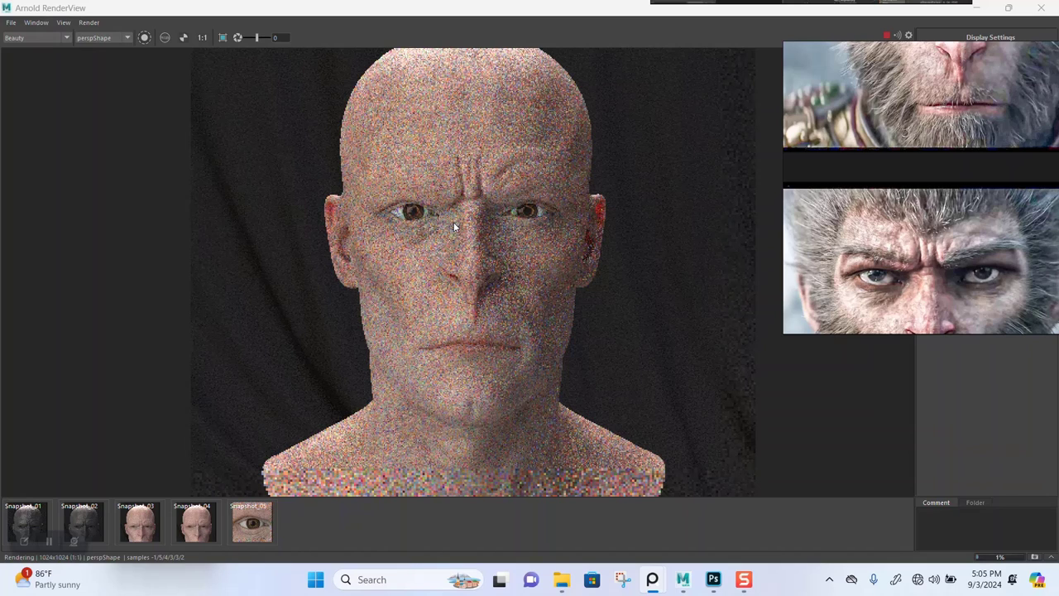
scroll(432, 228, up, 1)
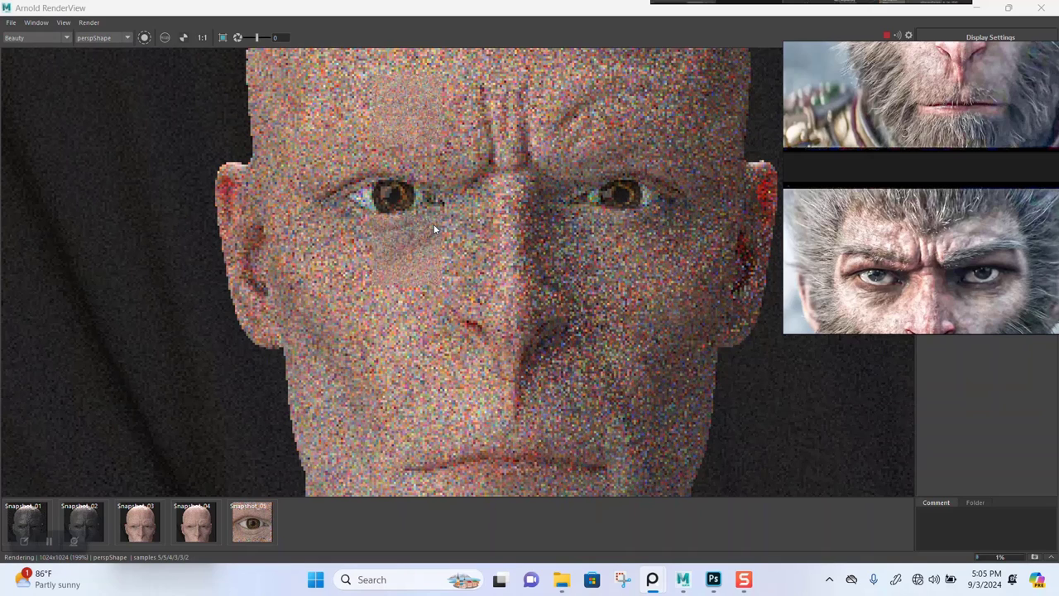
scroll(429, 224, down, 1)
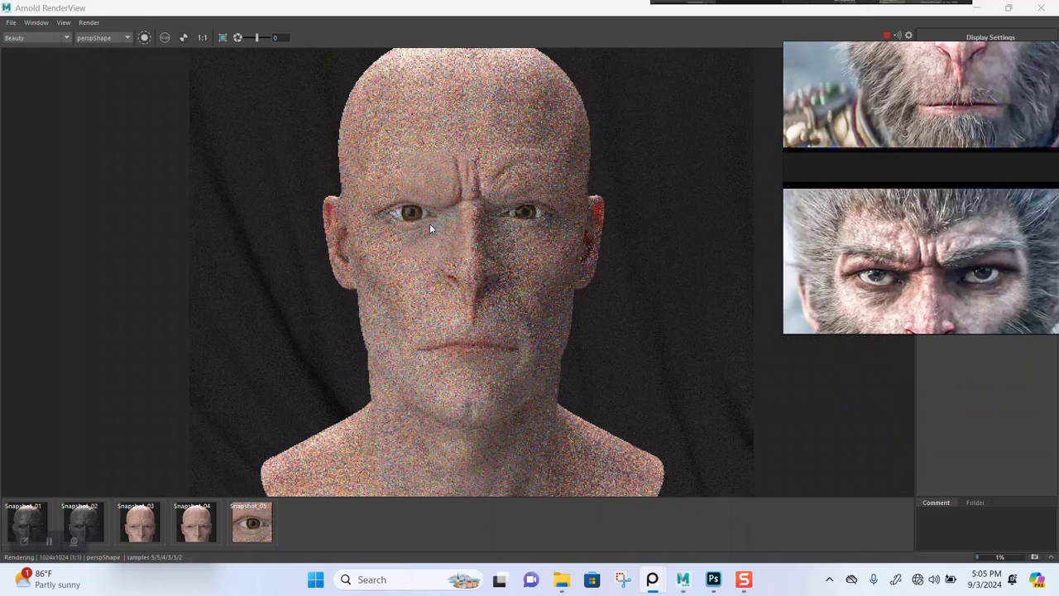
scroll(820, 261, up, 3)
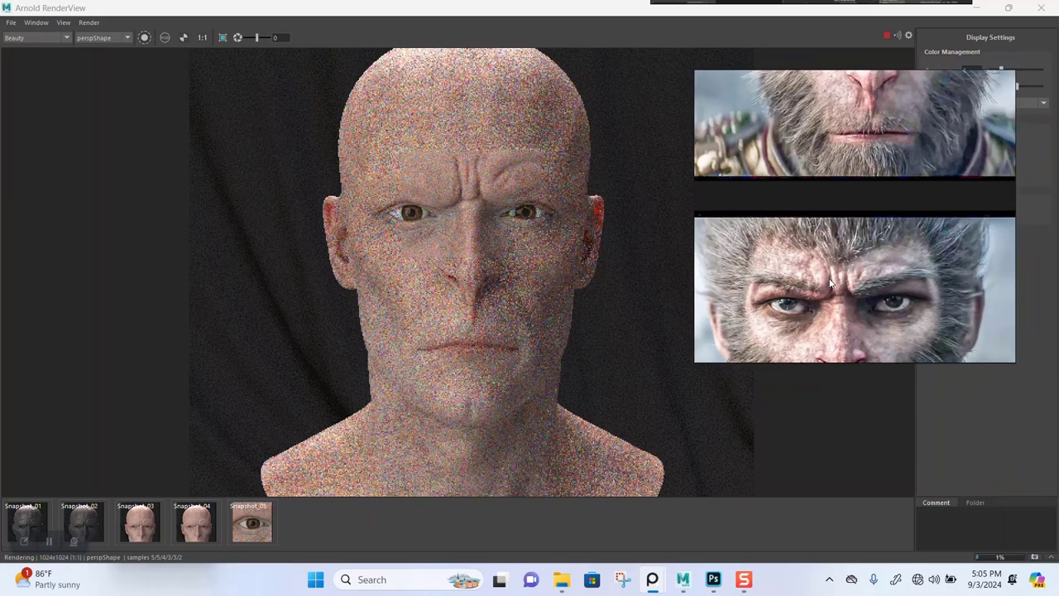
middle_drag(905, 225, 886, 284)
scroll(468, 230, up, 1)
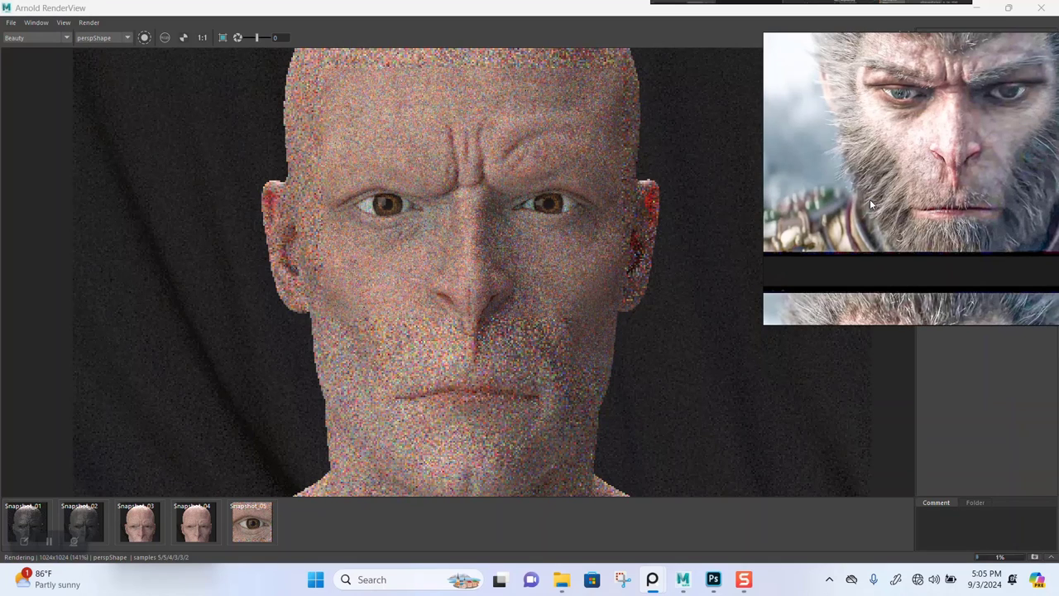
scroll(472, 258, down, 1)
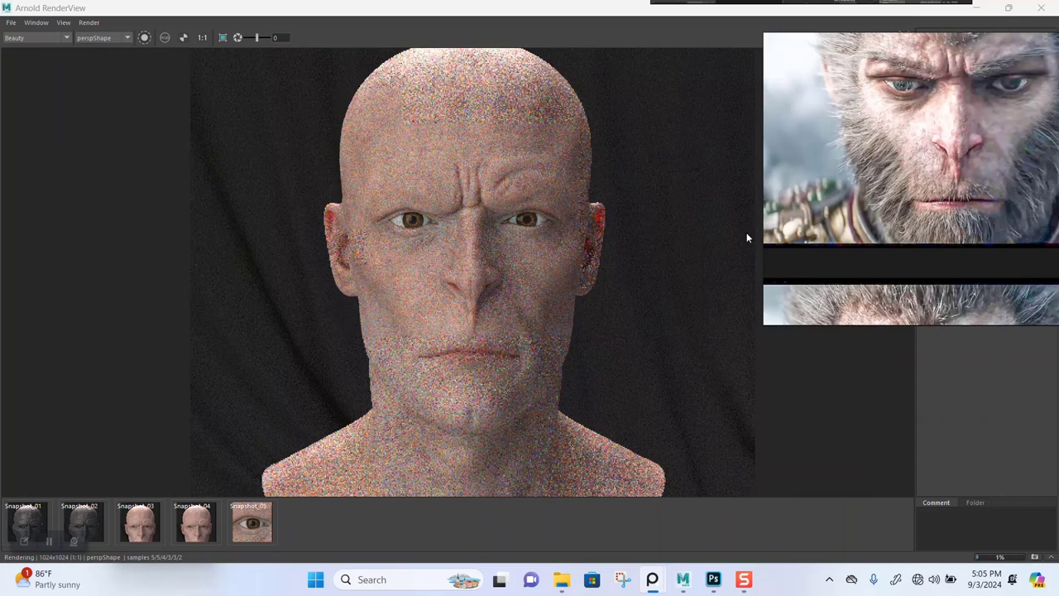
scroll(855, 190, down, 3)
scroll(865, 182, down, 1)
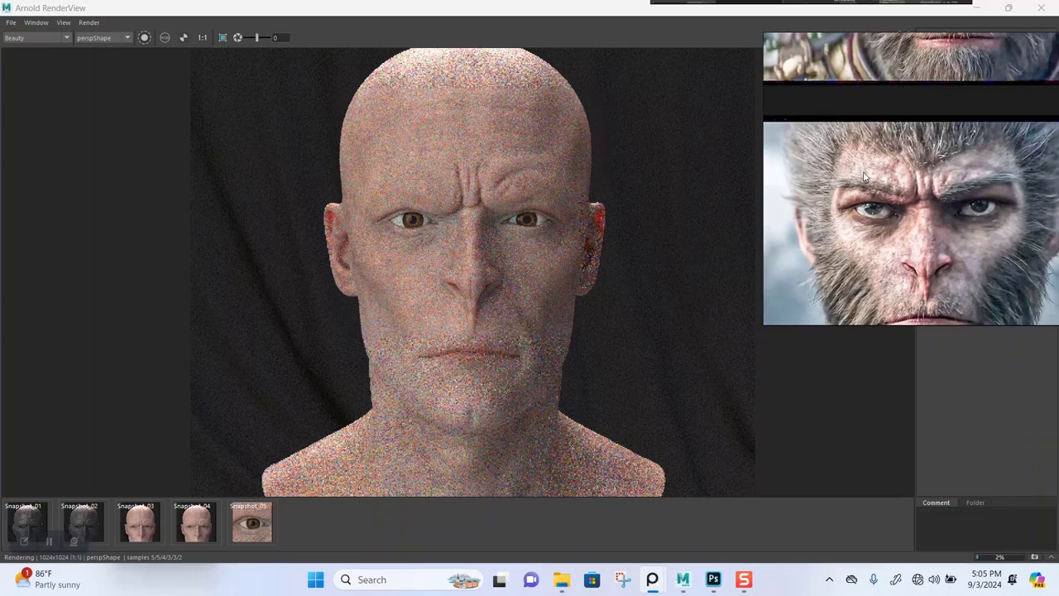
scroll(403, 240, up, 2)
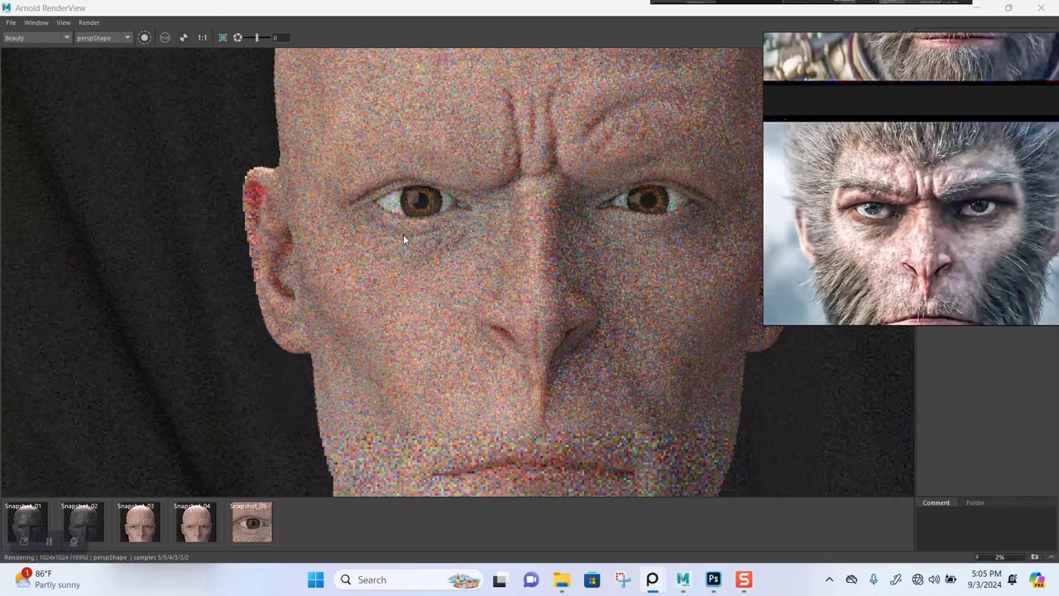
scroll(403, 239, down, 1)
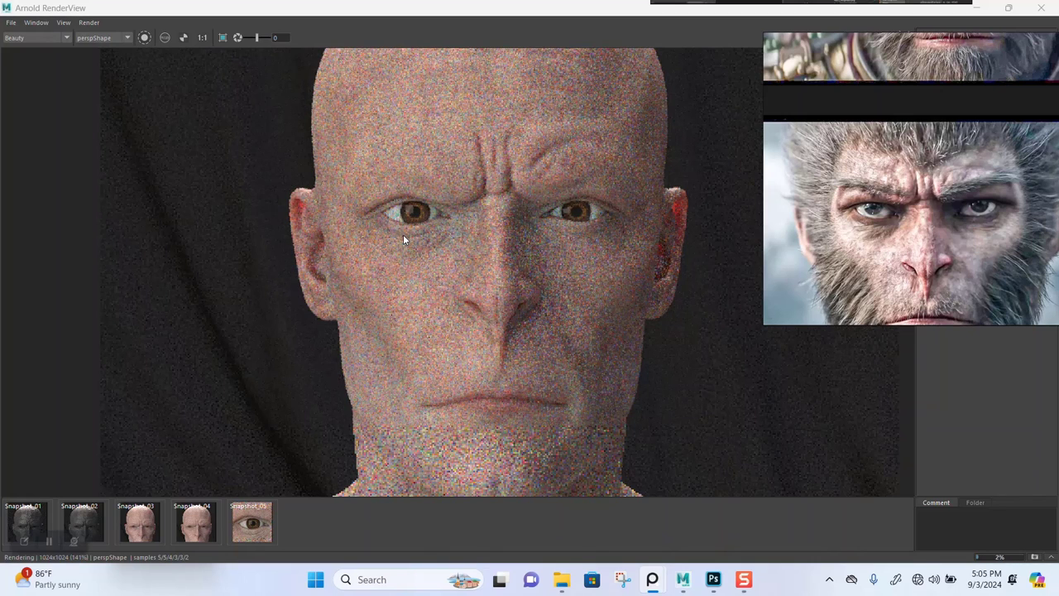
scroll(404, 239, down, 1)
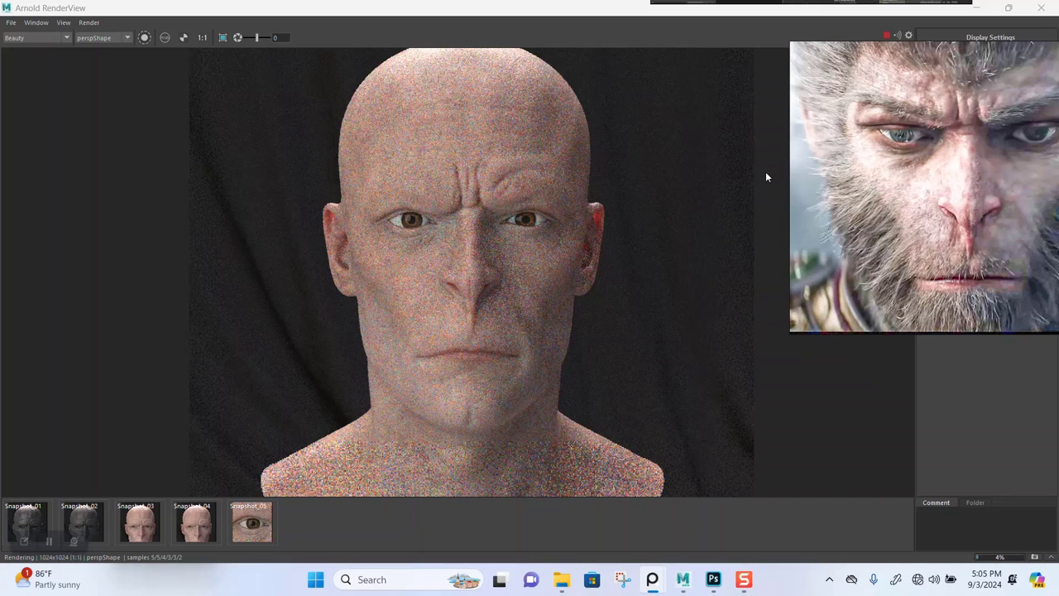
drag(907, 187, 90, 52)
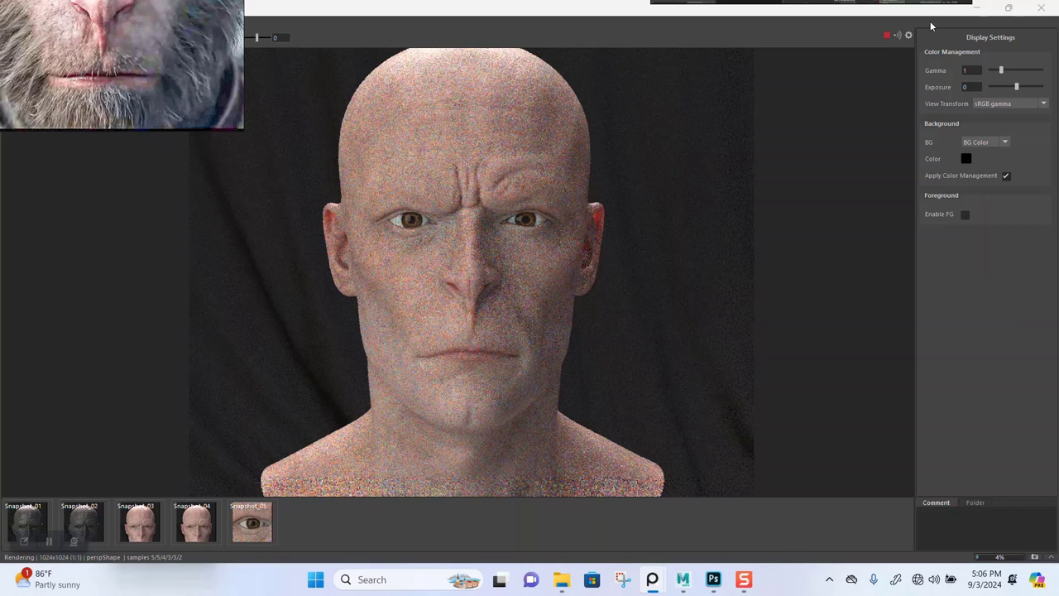
Select the aiColorCorrect3 node in Hypershade, then render a region across both eyes.
click(1008, 8)
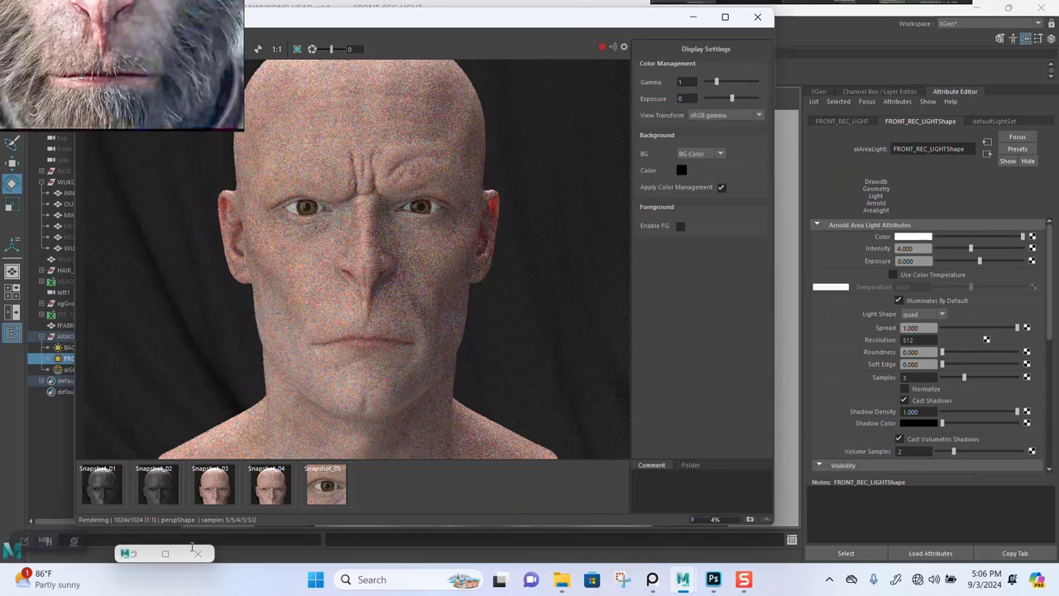
click(165, 552)
scroll(514, 318, up, 3)
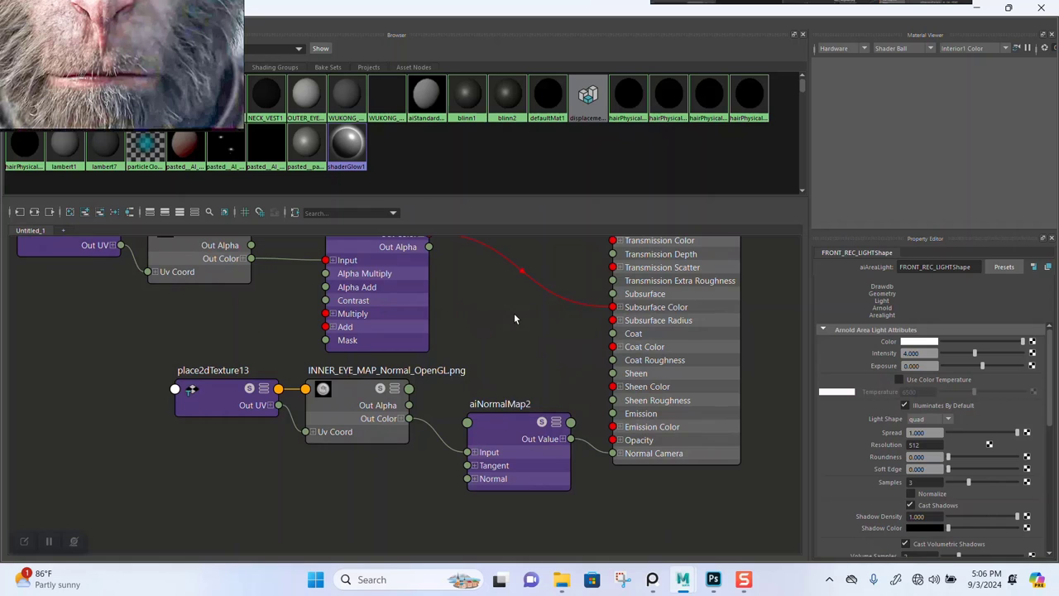
alt+middle_drag(381, 250, 383, 318)
click(364, 316)
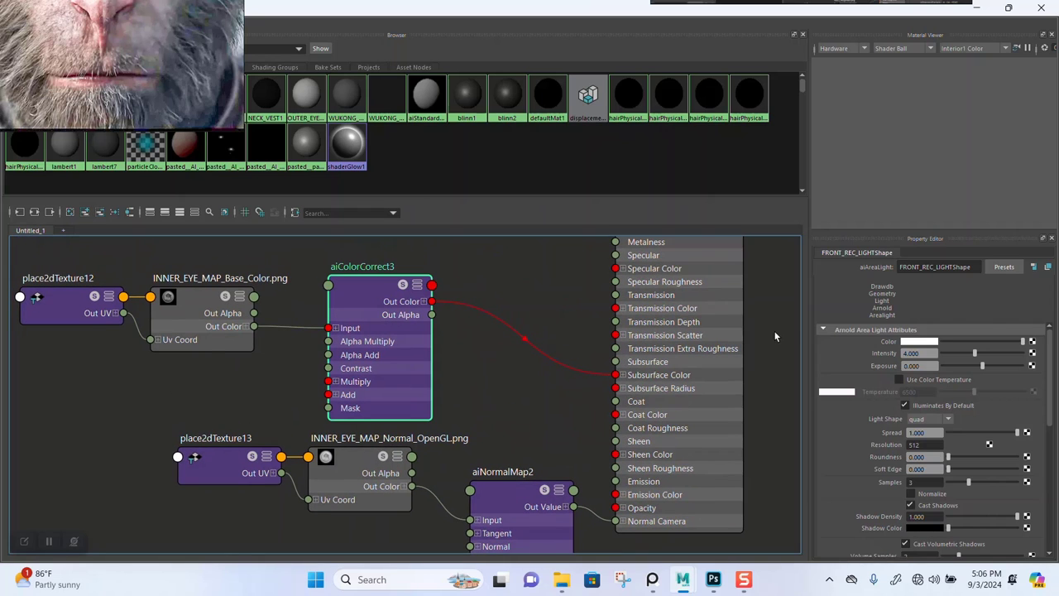
click(993, 8)
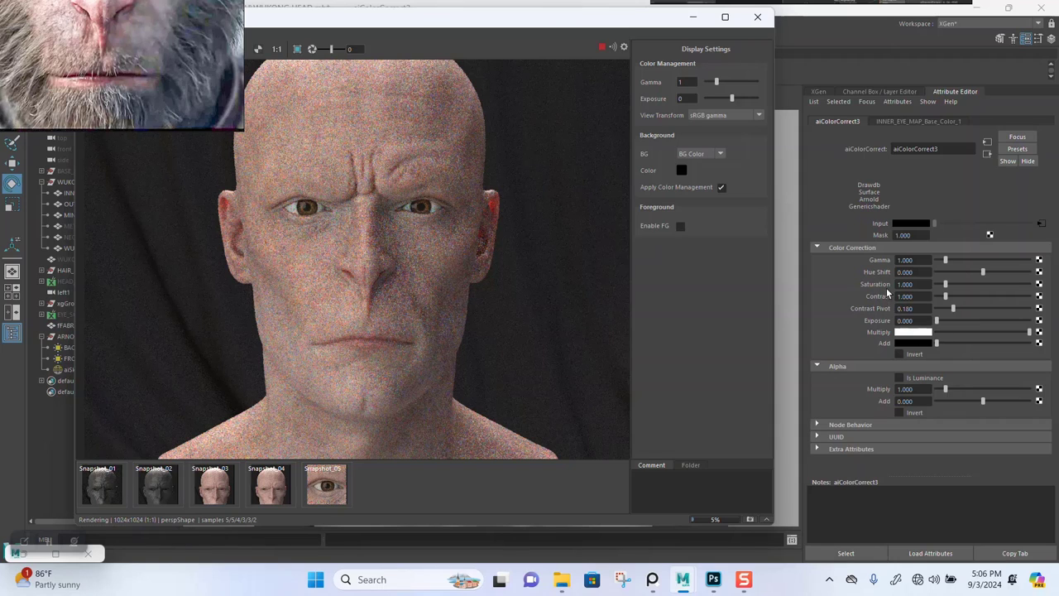
drag(238, 86, 149, 86)
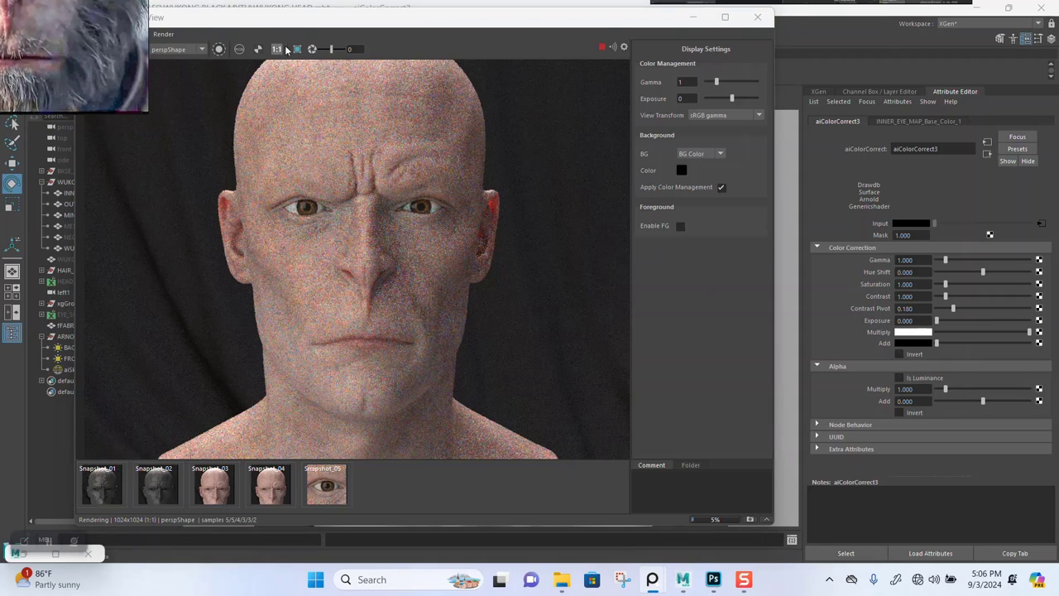
drag(239, 172, 497, 244)
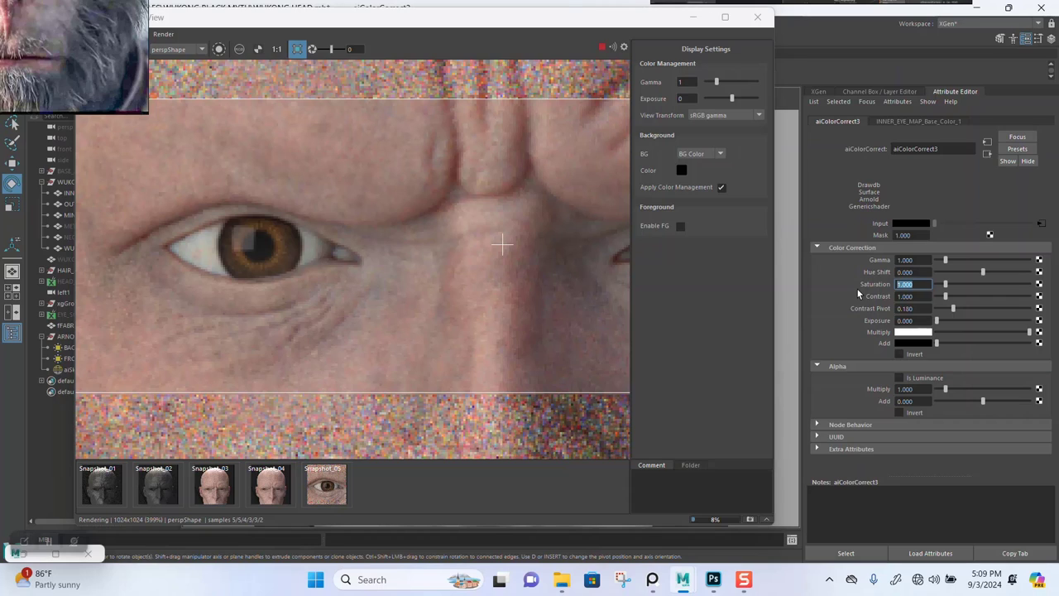
Set aiColorCorrect3 Saturation to 0.7 and zoom the RenderView in on the eyes to check them.
text(0.7)
key(Return)
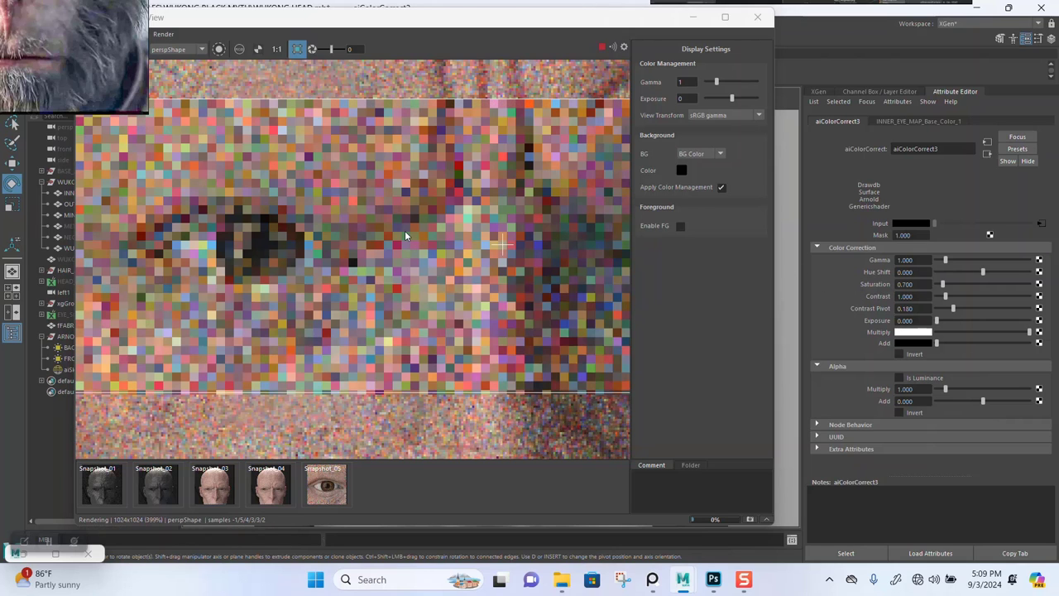
scroll(278, 225, down, 2)
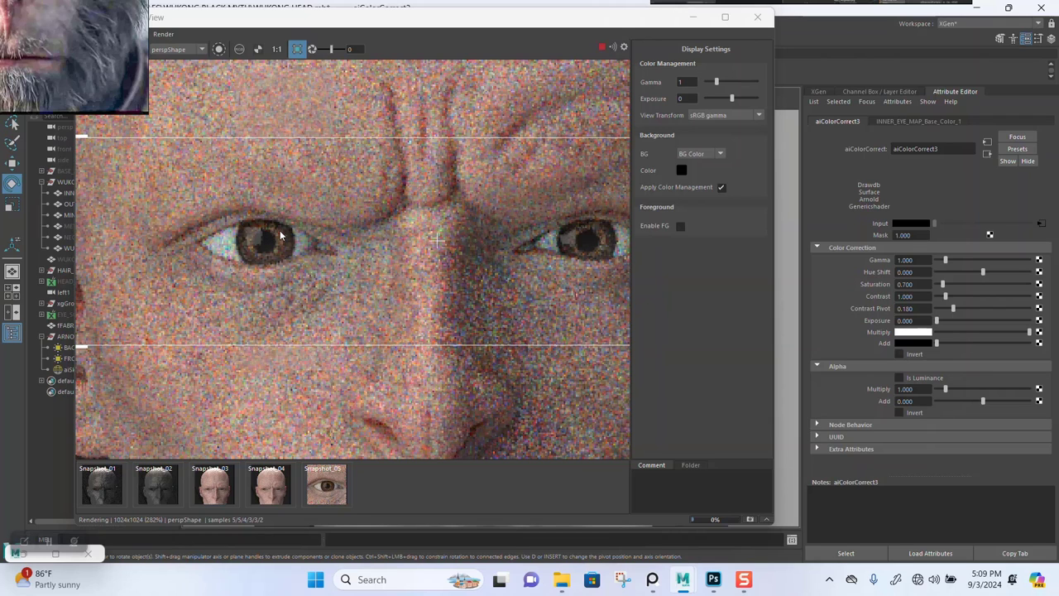
scroll(279, 236, down, 2)
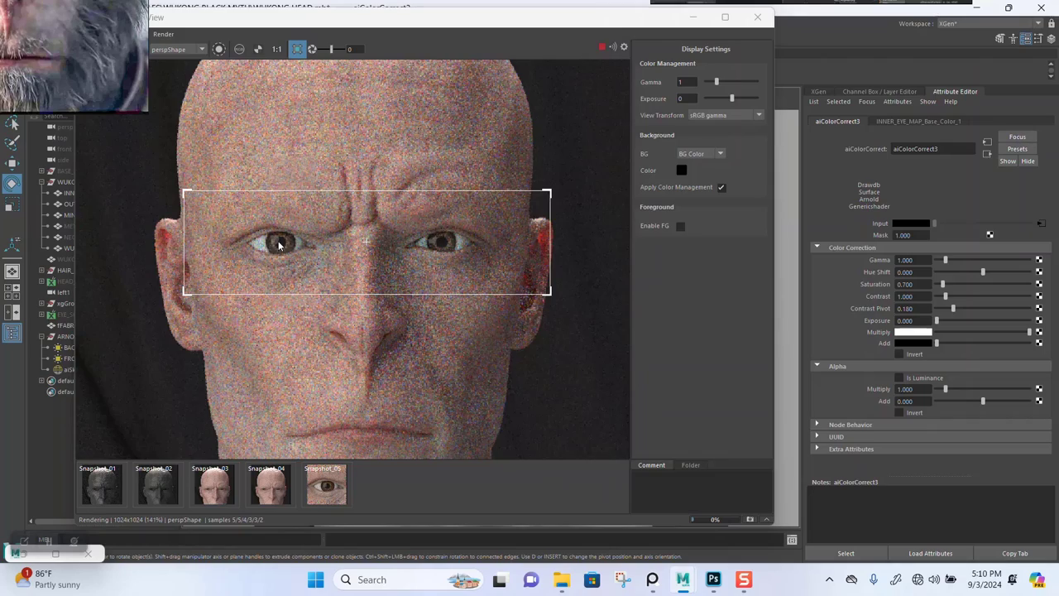
scroll(299, 241, up, 3)
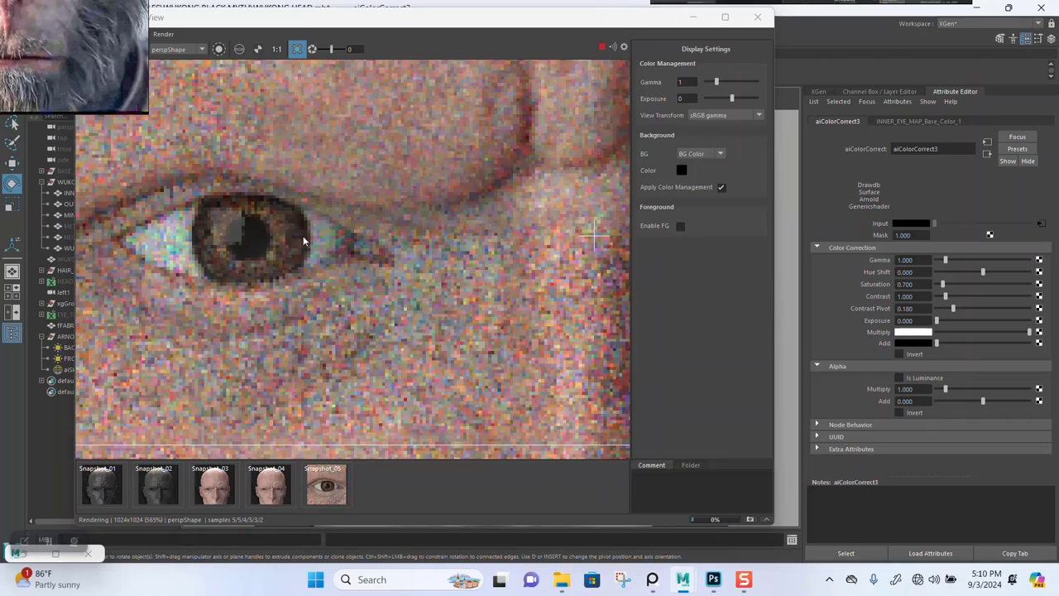
scroll(302, 233, down, 1)
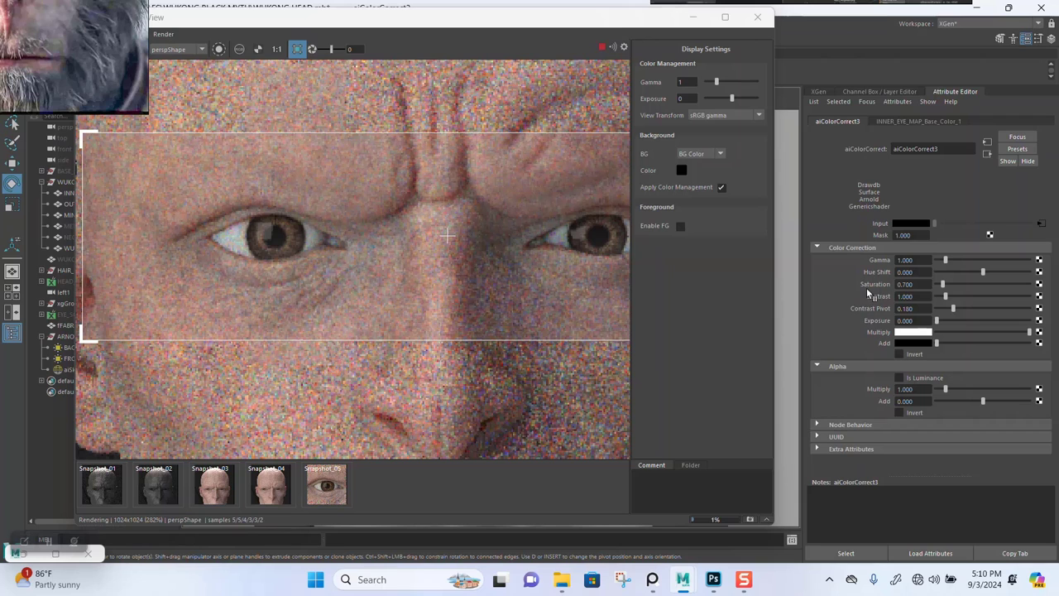
Lower aiColorCorrect3 contrast to 0.361 and render a tight region around the left eye.
ctrl+drag(920, 293, 759, 298)
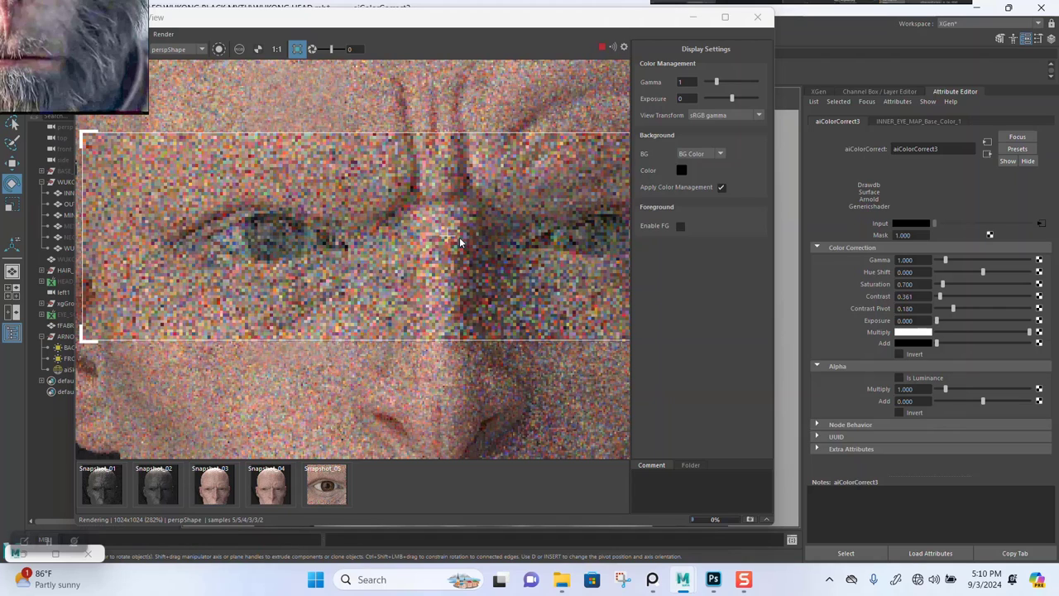
click(298, 50)
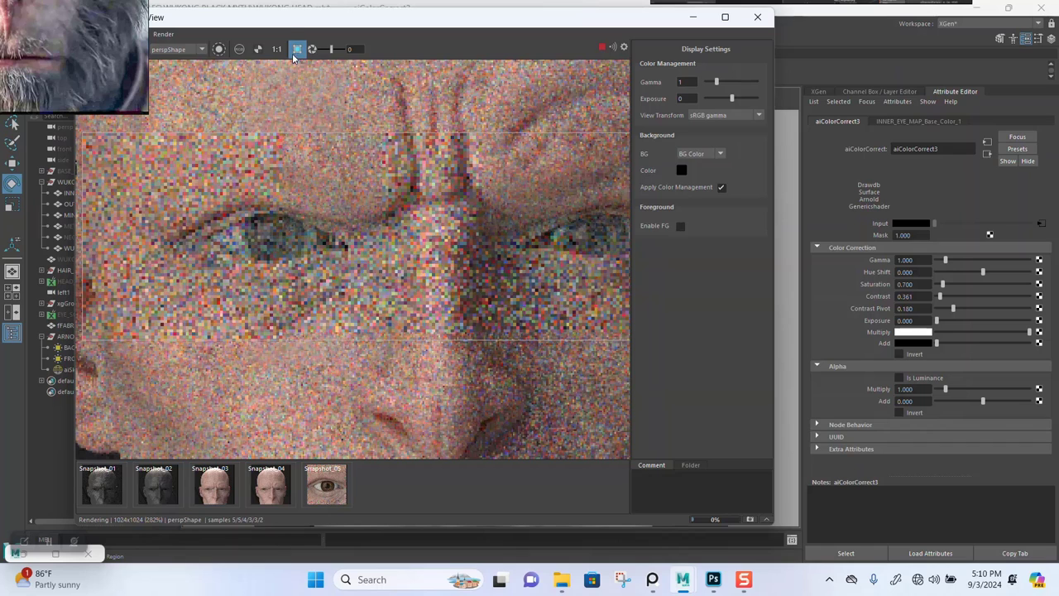
click(295, 51)
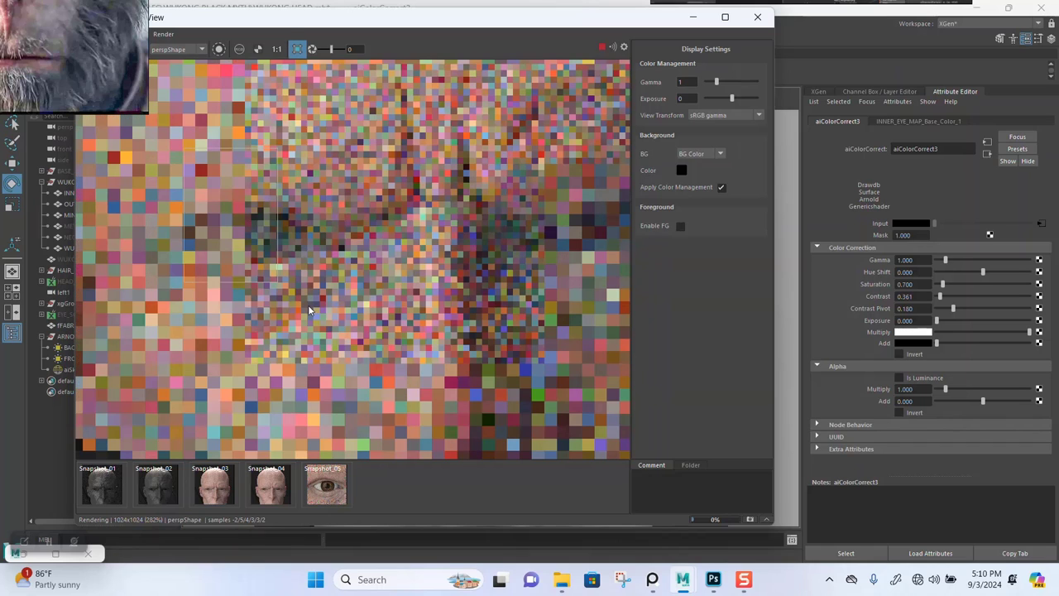
drag(184, 147, 395, 356)
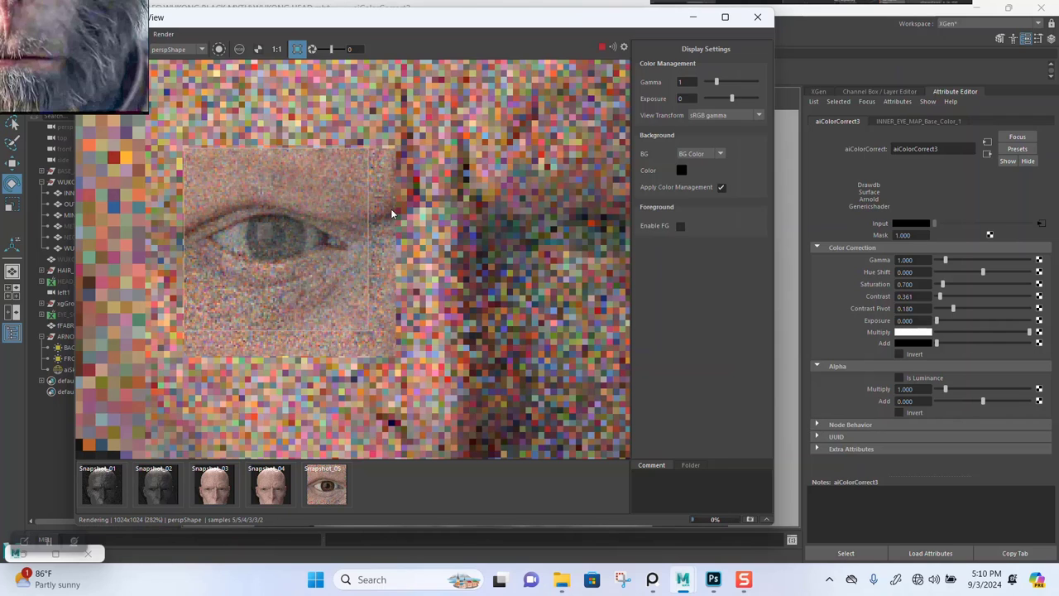
mouse_move(316, 222)
scroll(306, 224, down, 3)
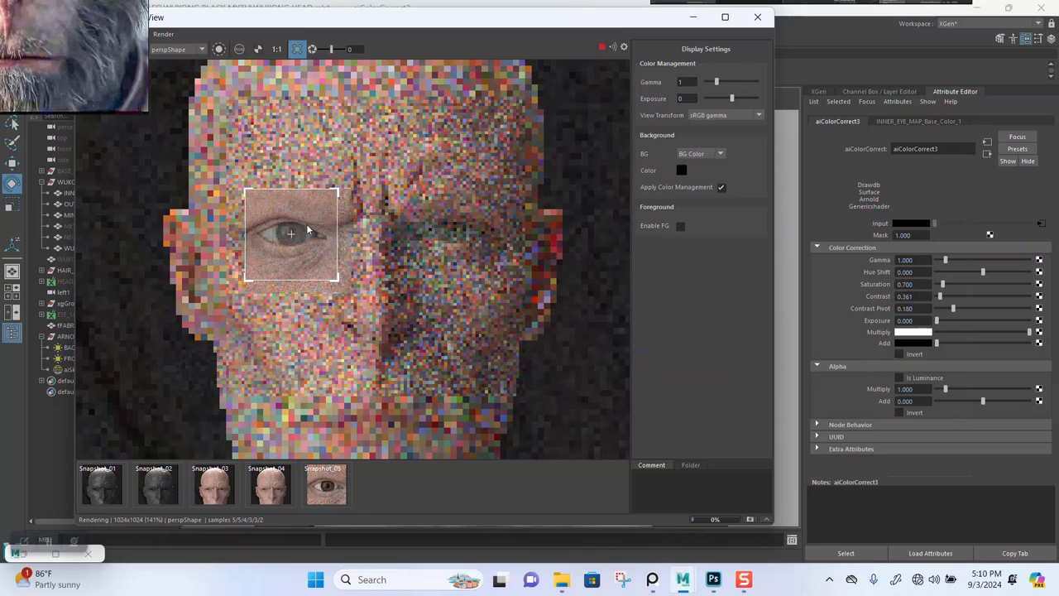
scroll(306, 224, up, 3)
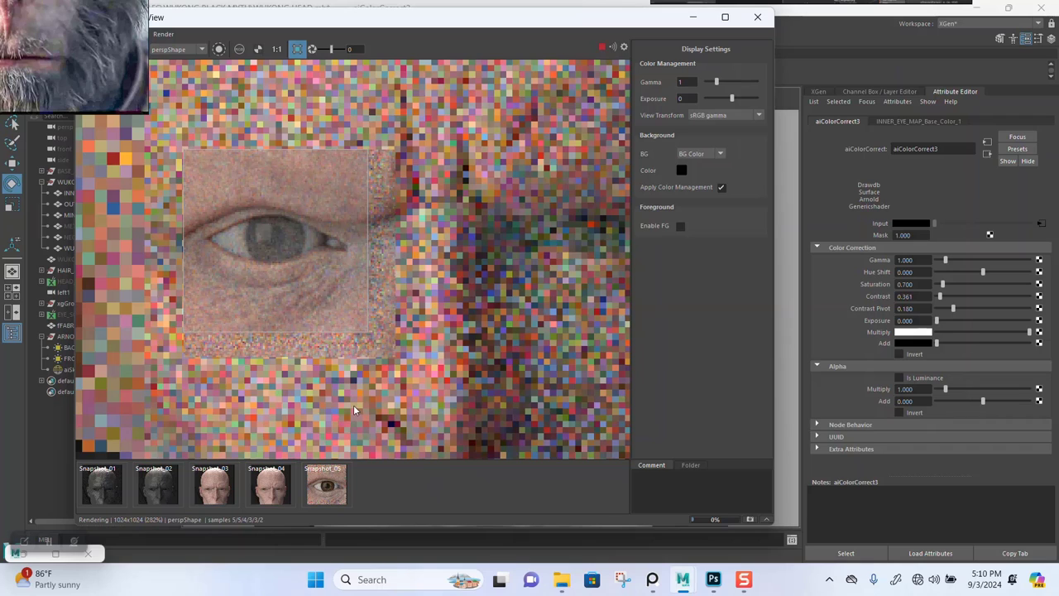
Stop the render and drag INNER_EYE_MAP_Base_Color and Normal_OpenGL from SP TEXURES into Photoshop.
click(602, 48)
click(718, 588)
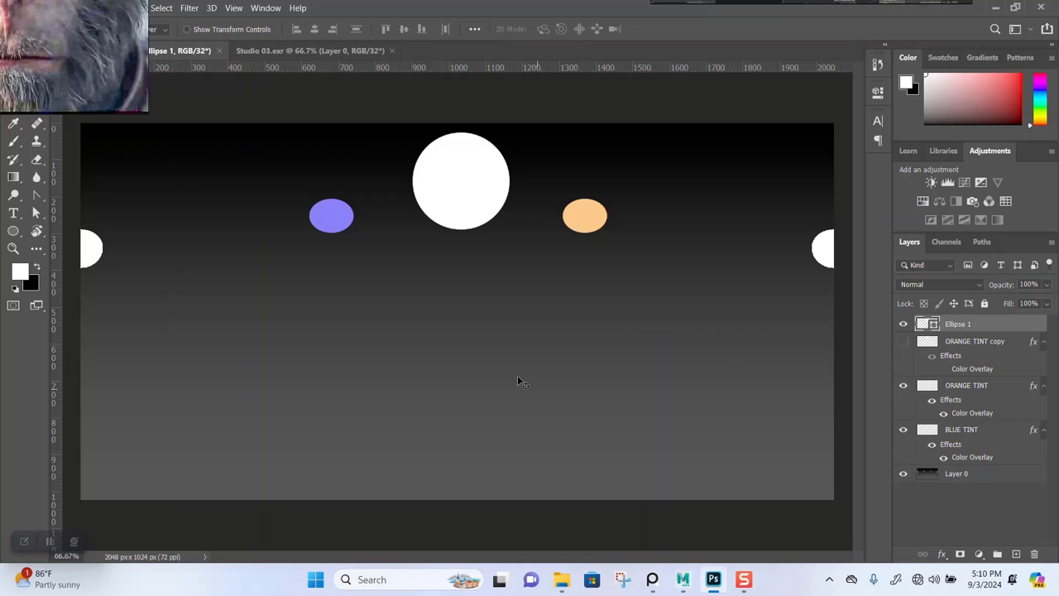
mouse_move(561, 585)
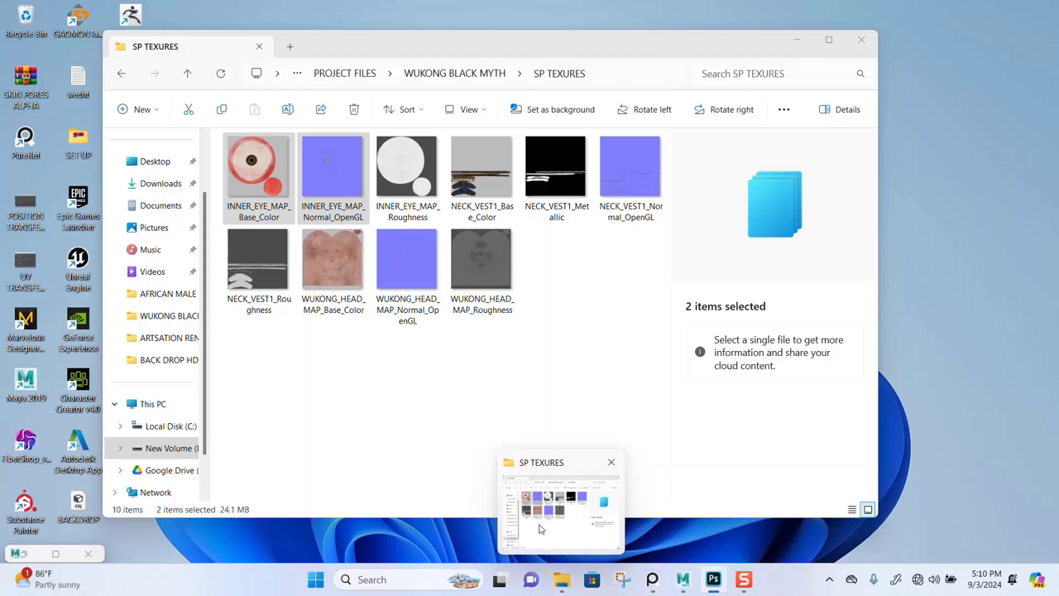
click(561, 506)
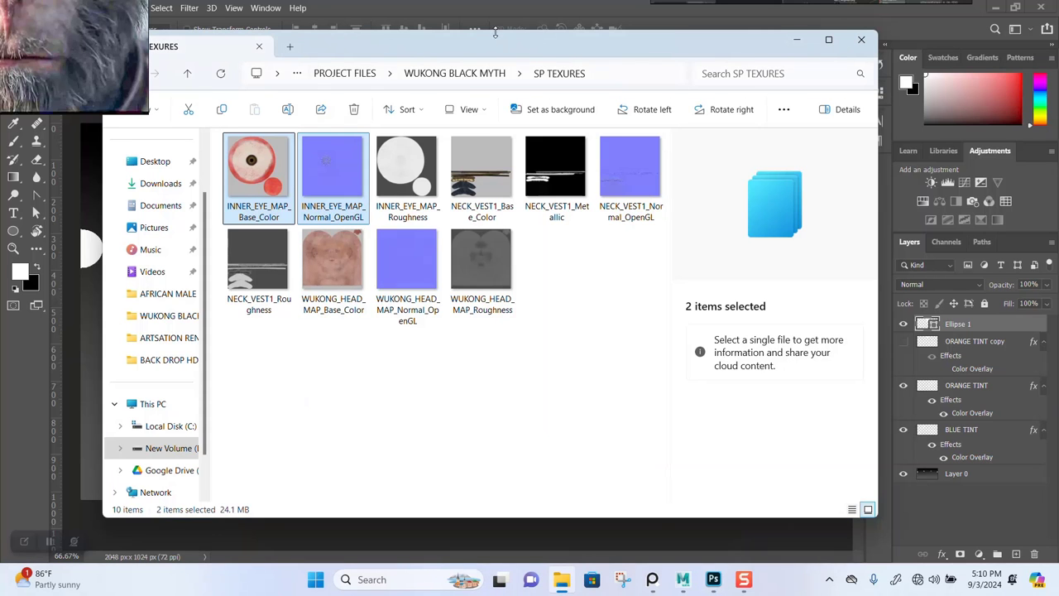
drag(490, 41, 468, 176)
drag(238, 317, 542, 54)
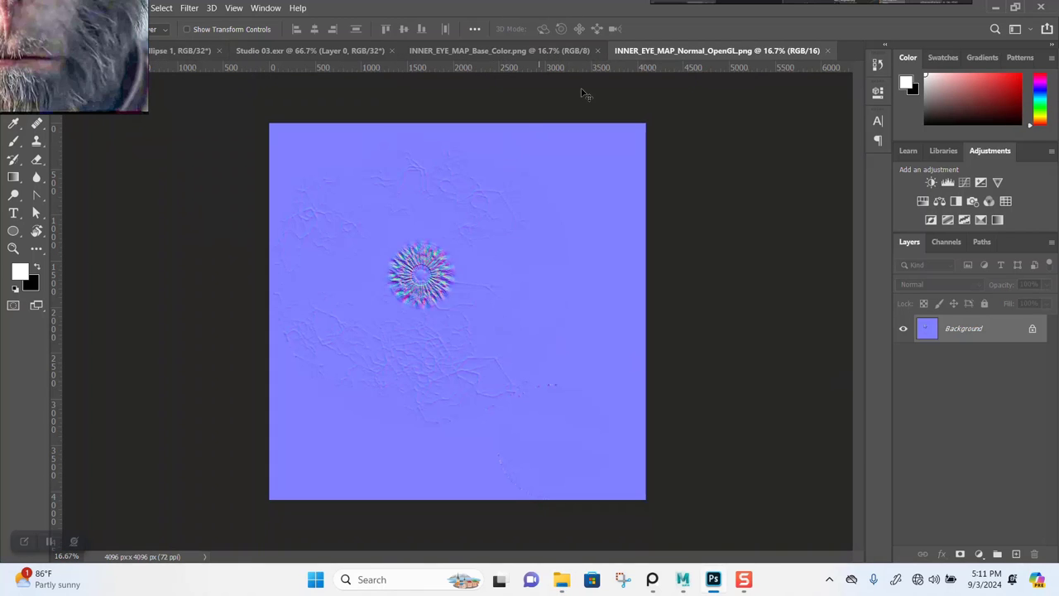
Unlock the base-colour texture's background layer and zoom in on the iris.
click(538, 51)
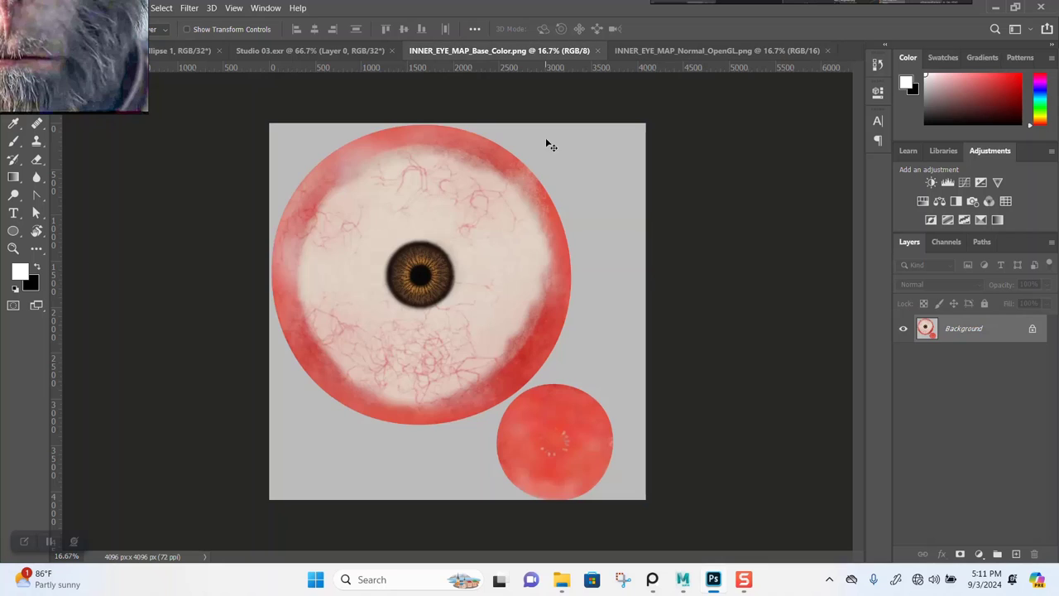
click(1037, 328)
key(z)
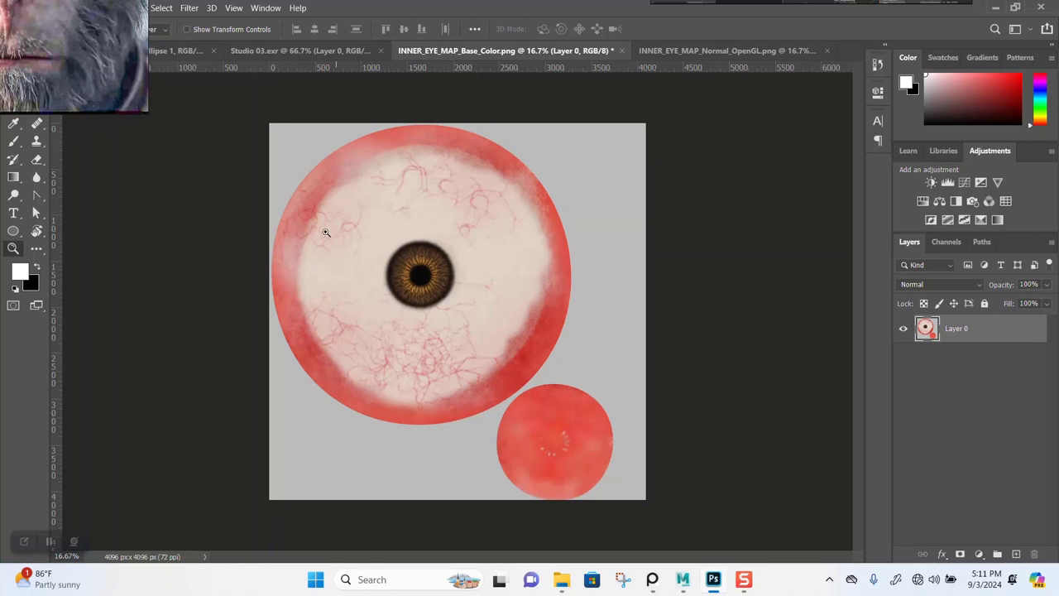
drag(363, 206, 433, 286)
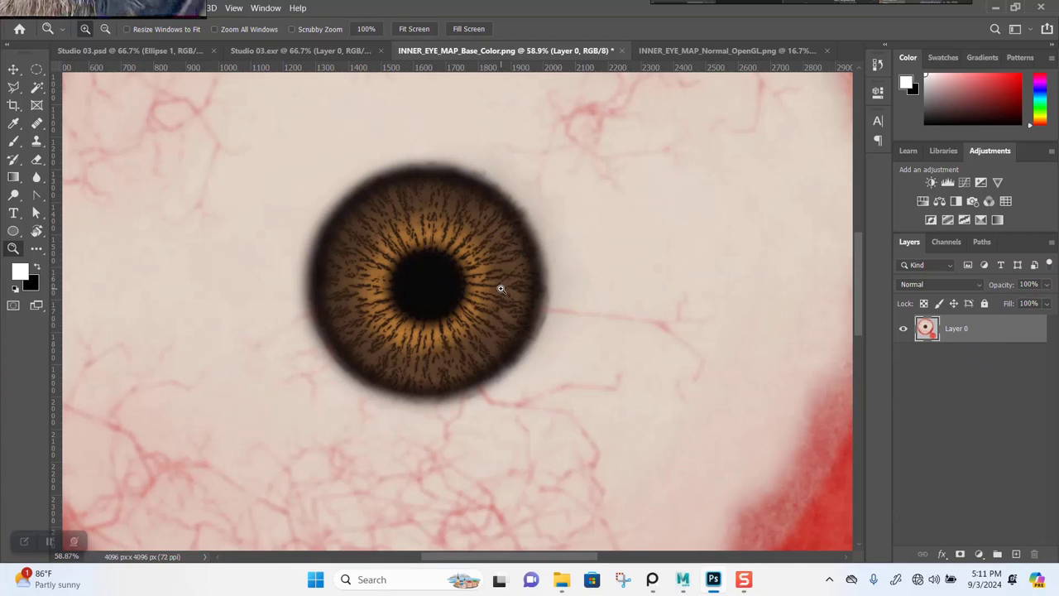
Duplicate the layer as a smart object and apply an 8.8 px Gaussian Blur smart filter.
key(ctrl+j)
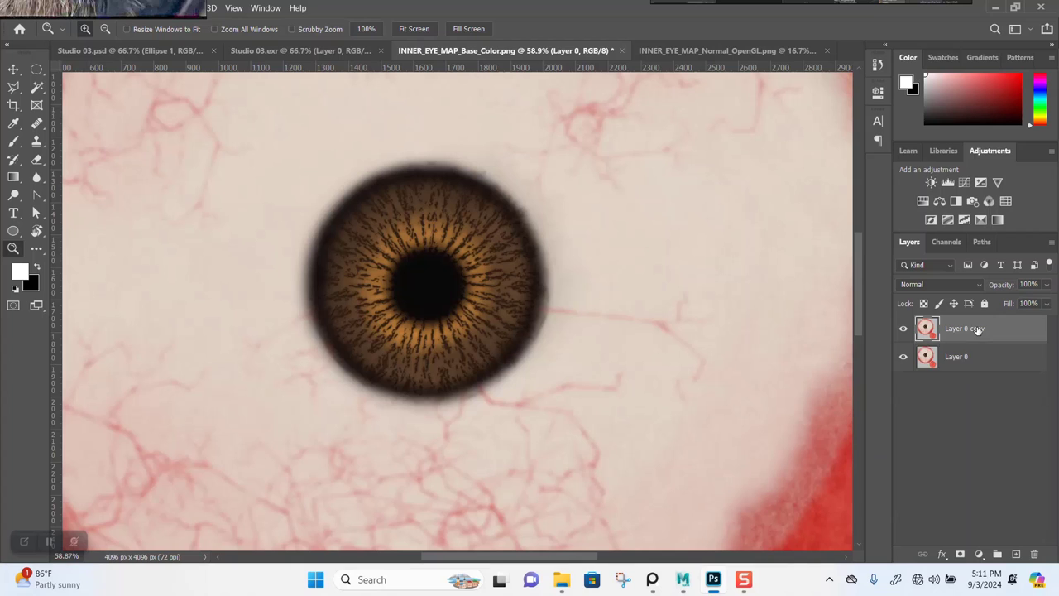
right_click(969, 338)
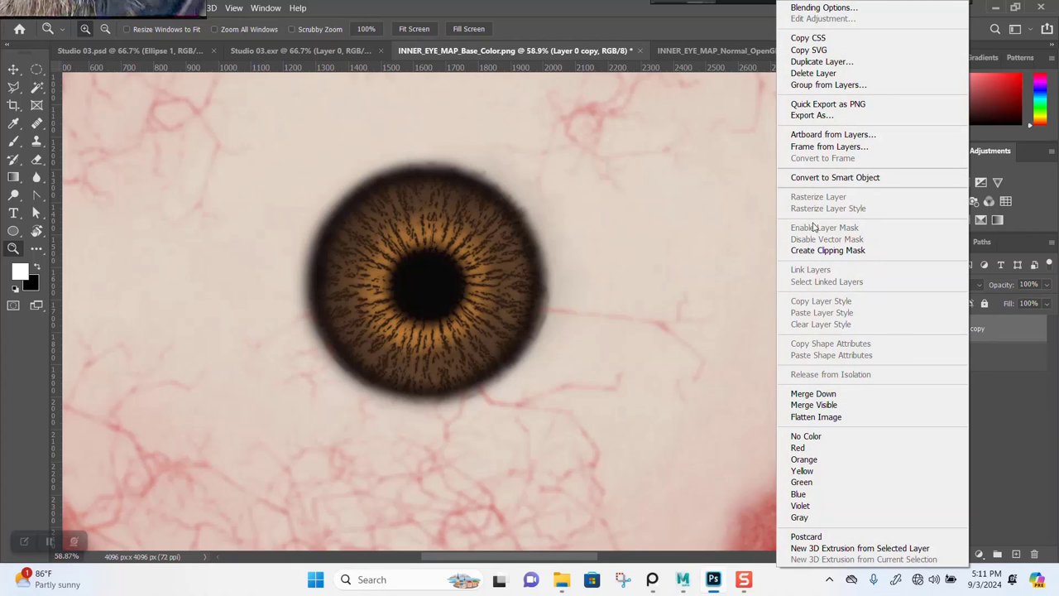
click(819, 180)
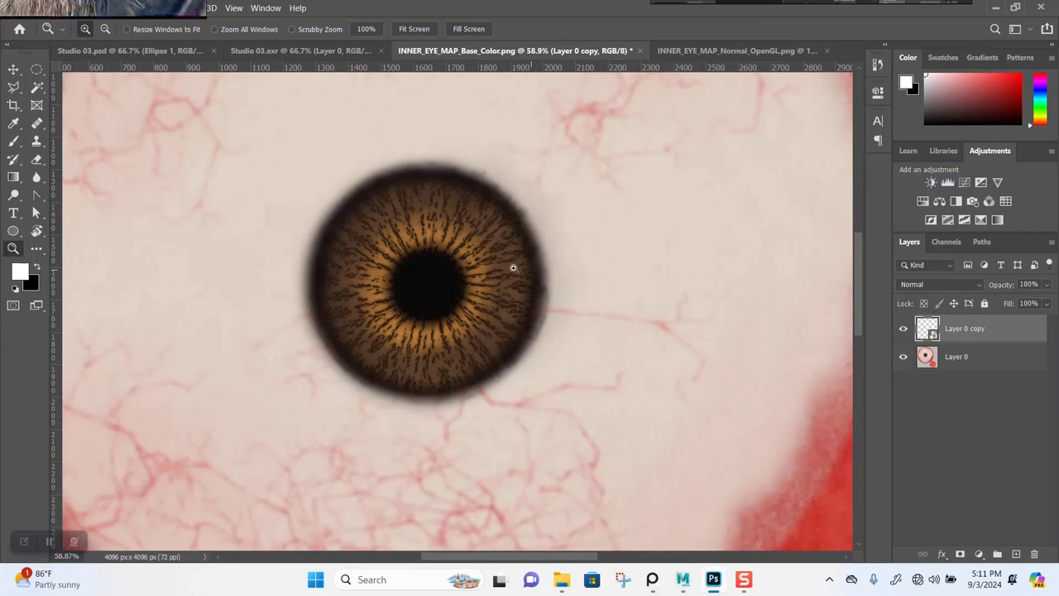
click(190, 10)
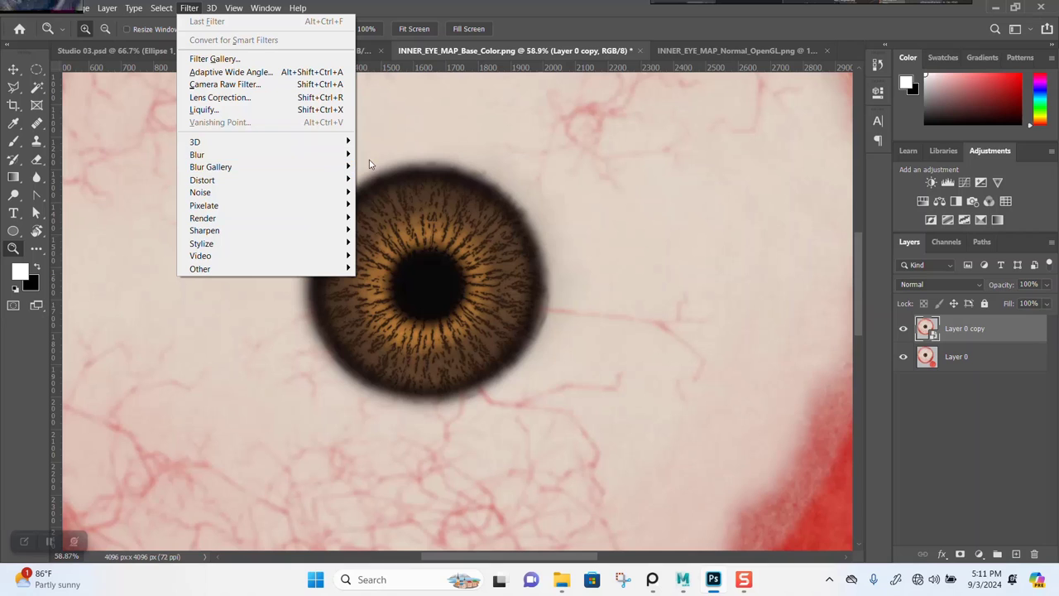
mouse_move(351, 155)
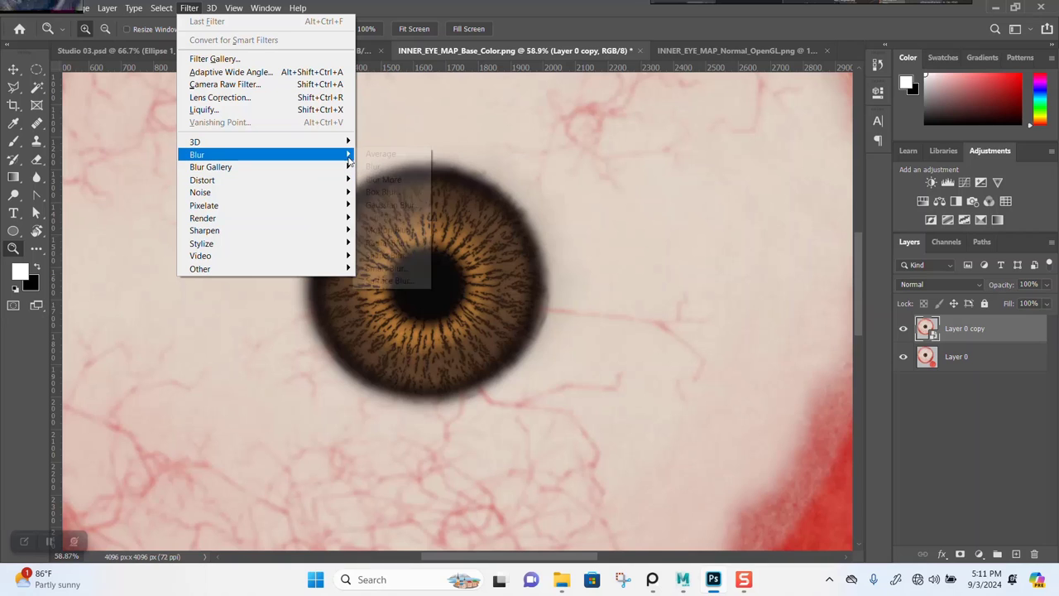
click(391, 204)
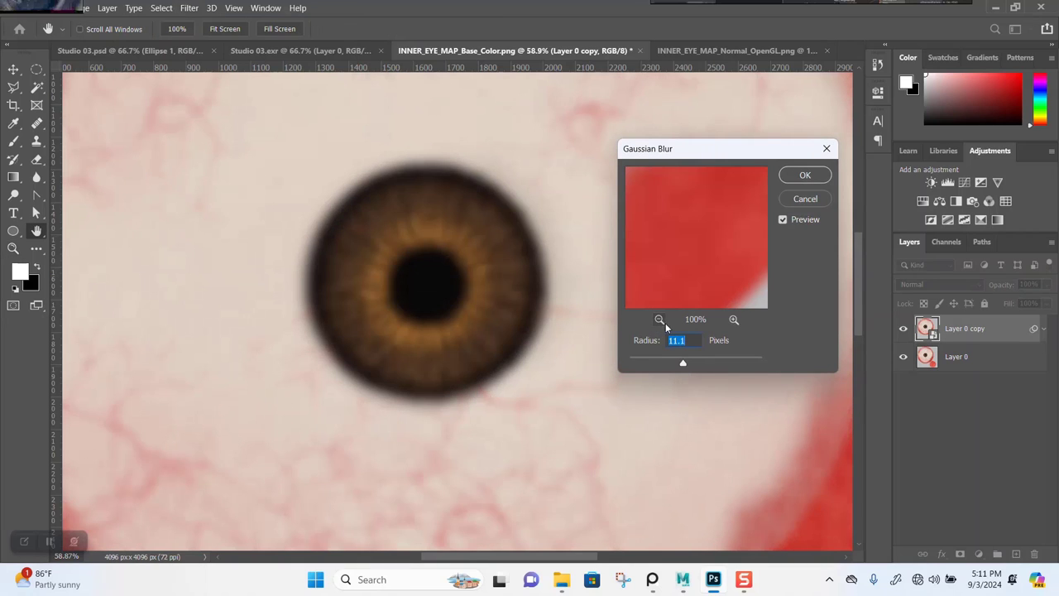
drag(683, 364, 675, 365)
click(800, 177)
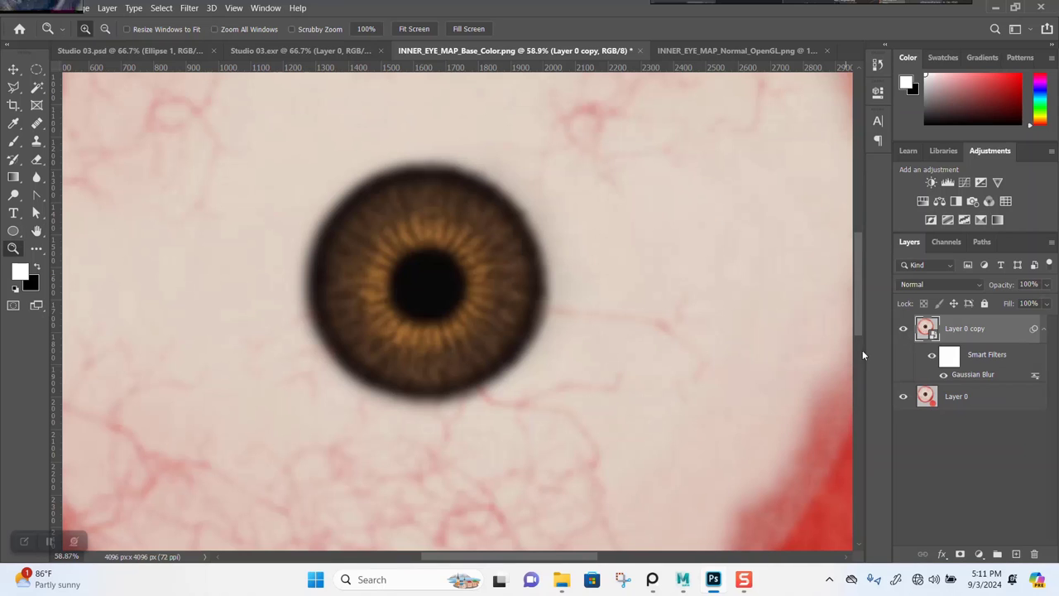
click(950, 357)
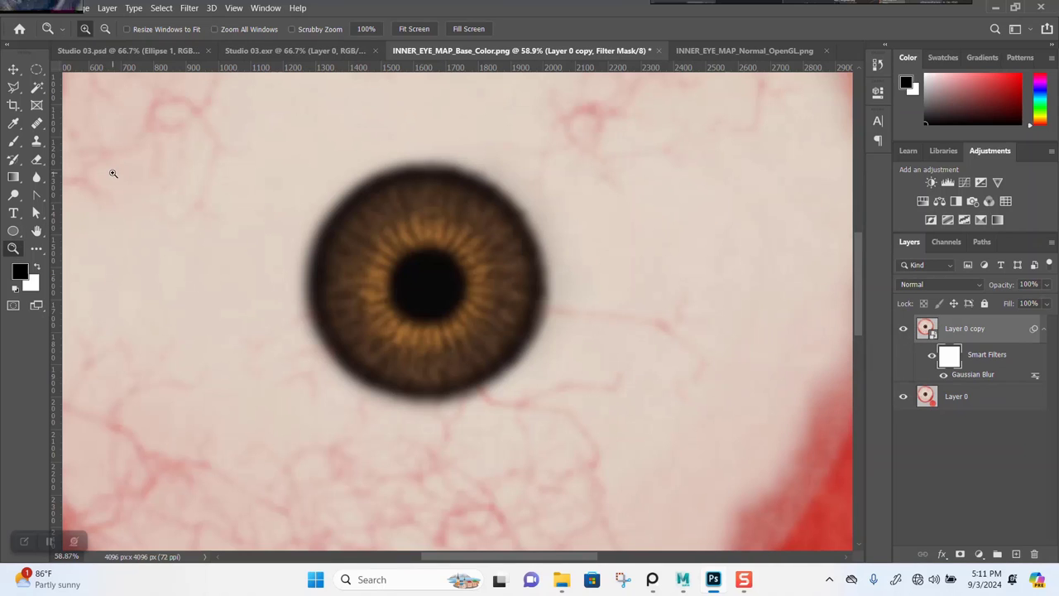
Set up a 900 px brush at 100% opacity and 100% flow.
click(13, 140)
key(bracketright)
key(bracketright)
key(bracketright)
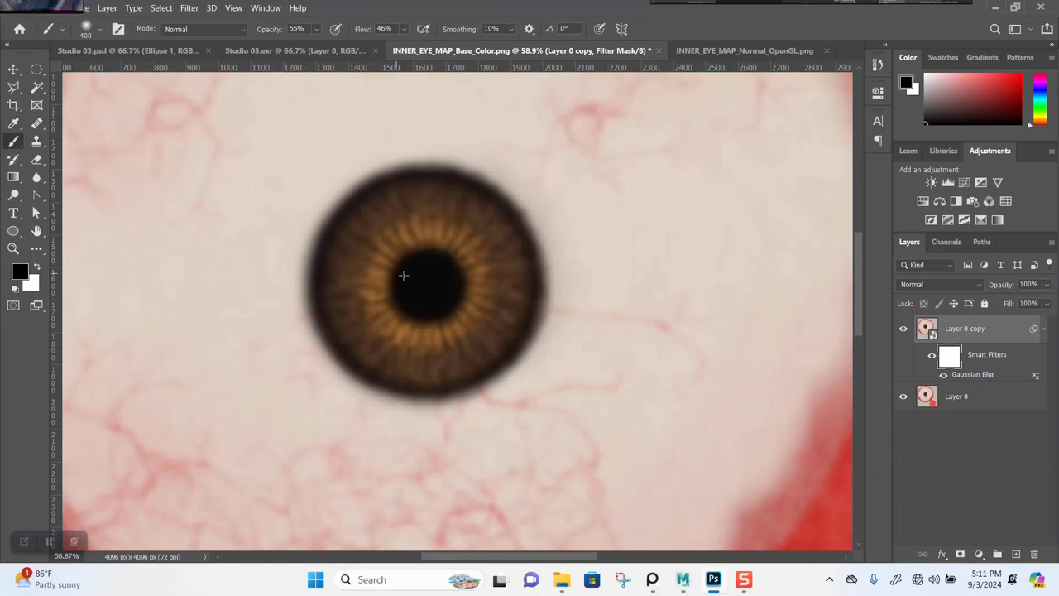
key(bracketright)
key(bracketright)
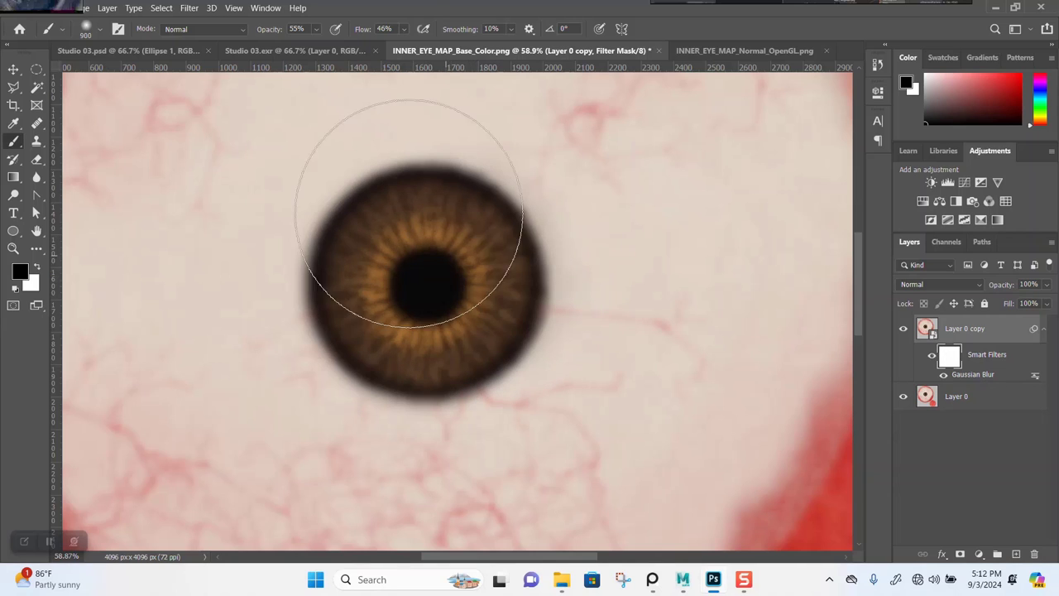
click(315, 30)
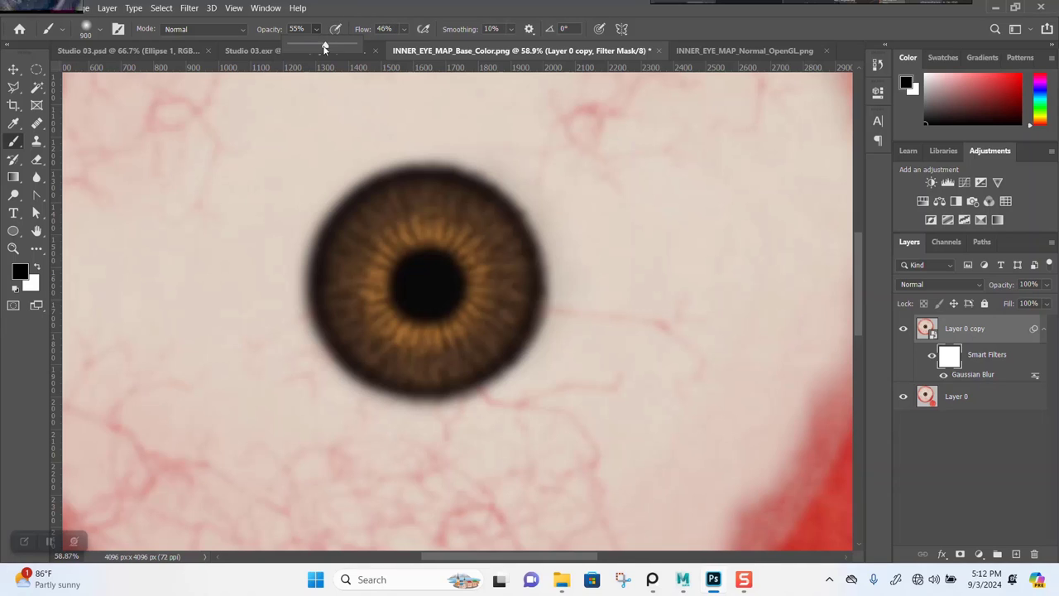
drag(325, 45, 374, 52)
drag(411, 46, 488, 56)
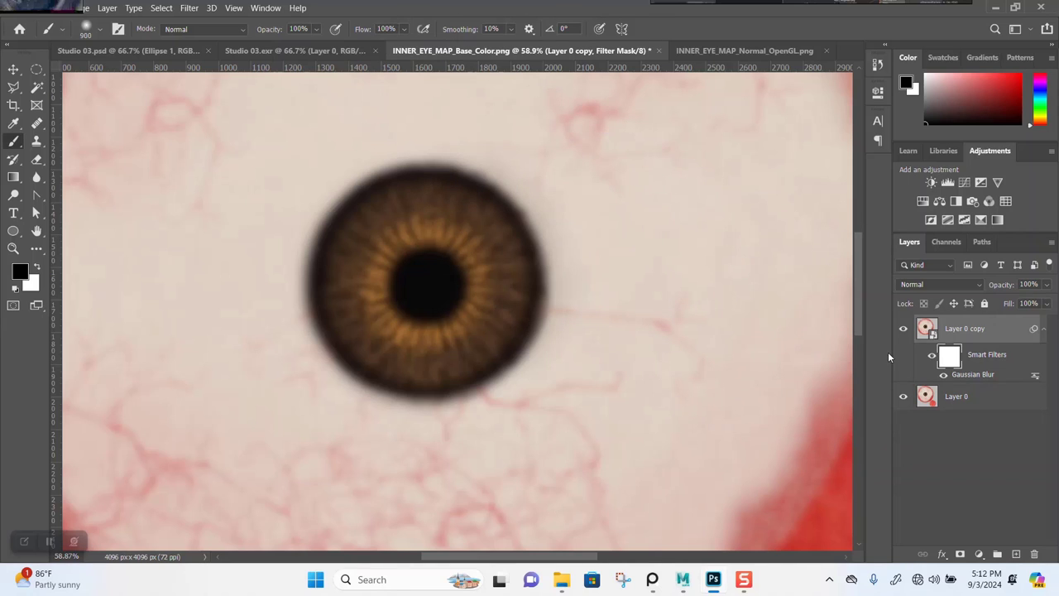
Fill the blur filter mask black and paint white over the iris to confine the blur.
key(ctrl+i)
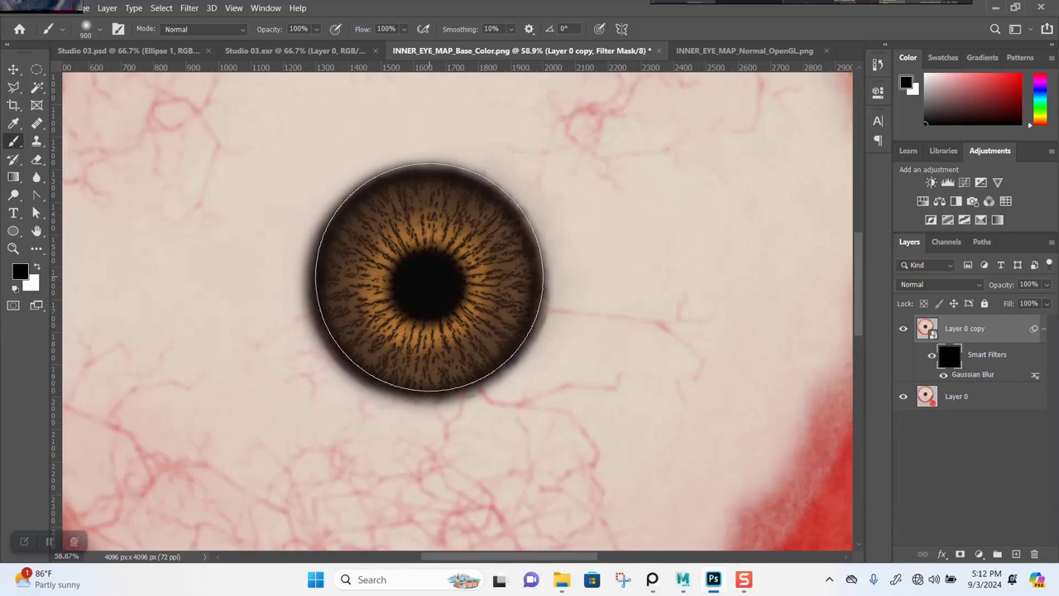
key(x)
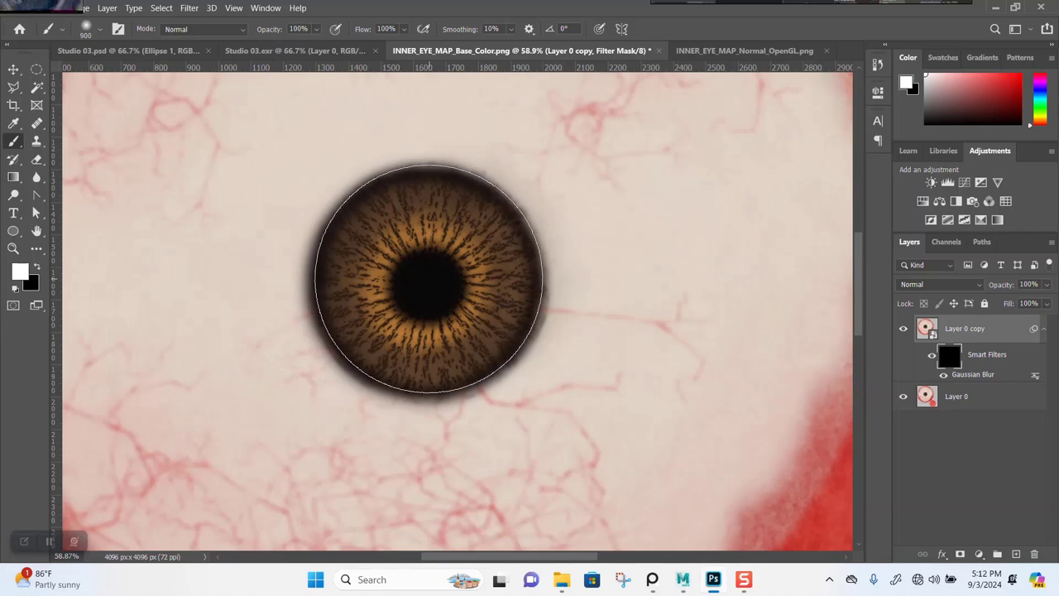
click(429, 279)
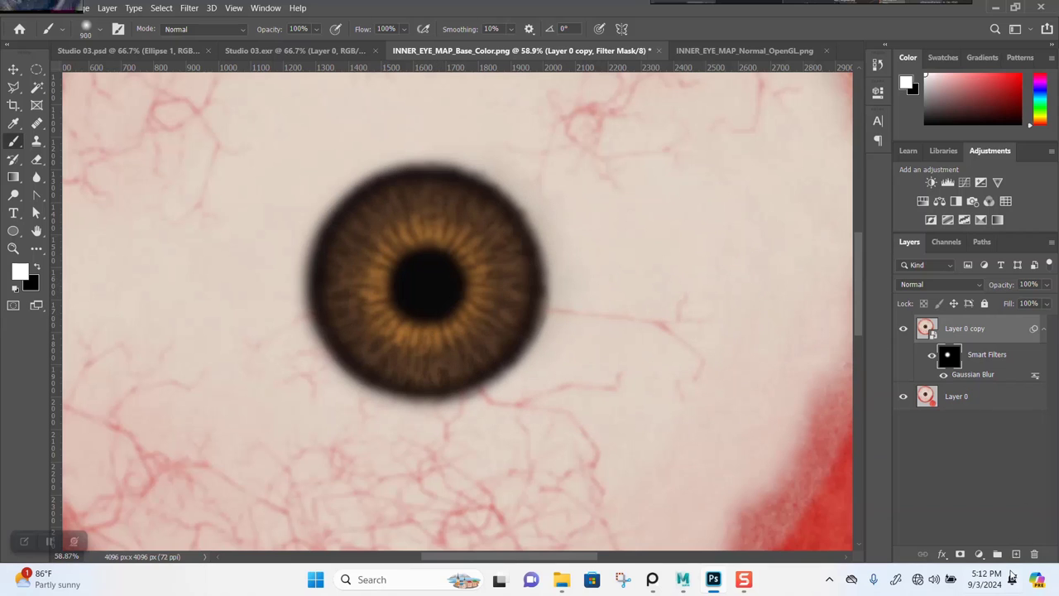
Paint a soft black spot over the iris on a new Layer 1 and set its opacity to 89%.
click(1016, 553)
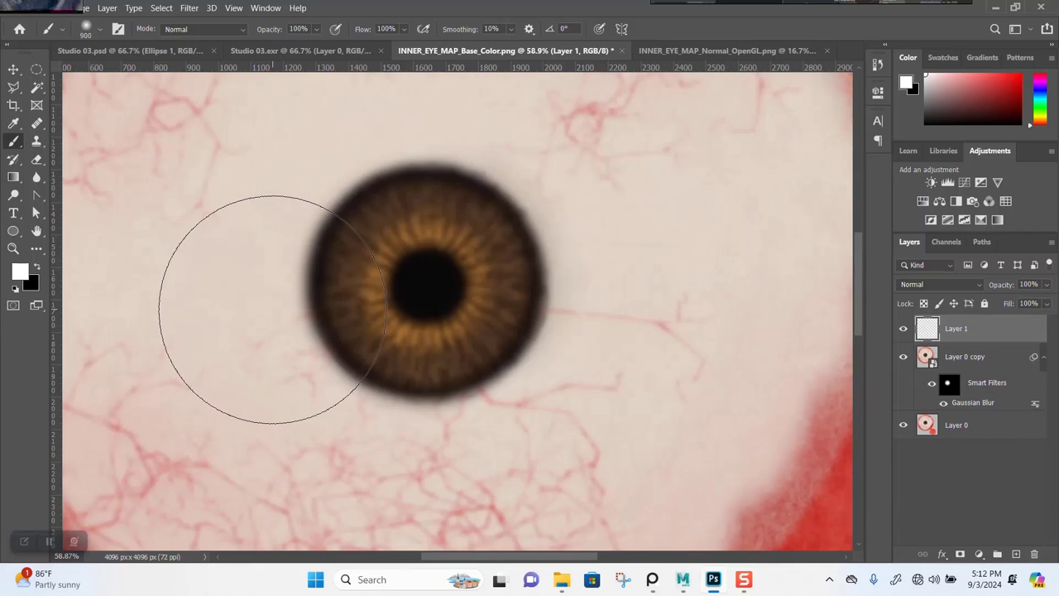
key(x)
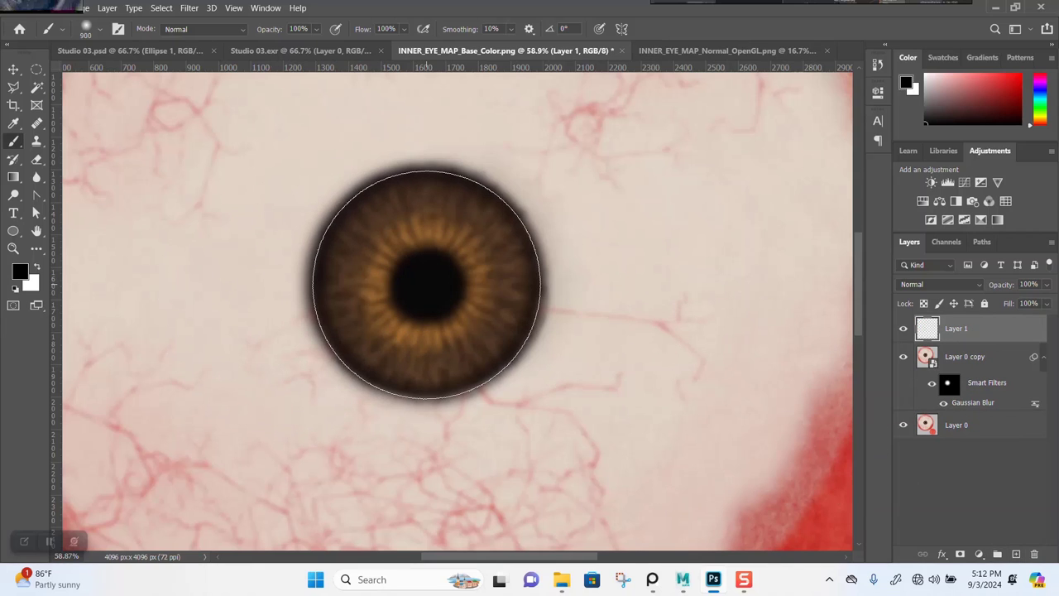
click(427, 285)
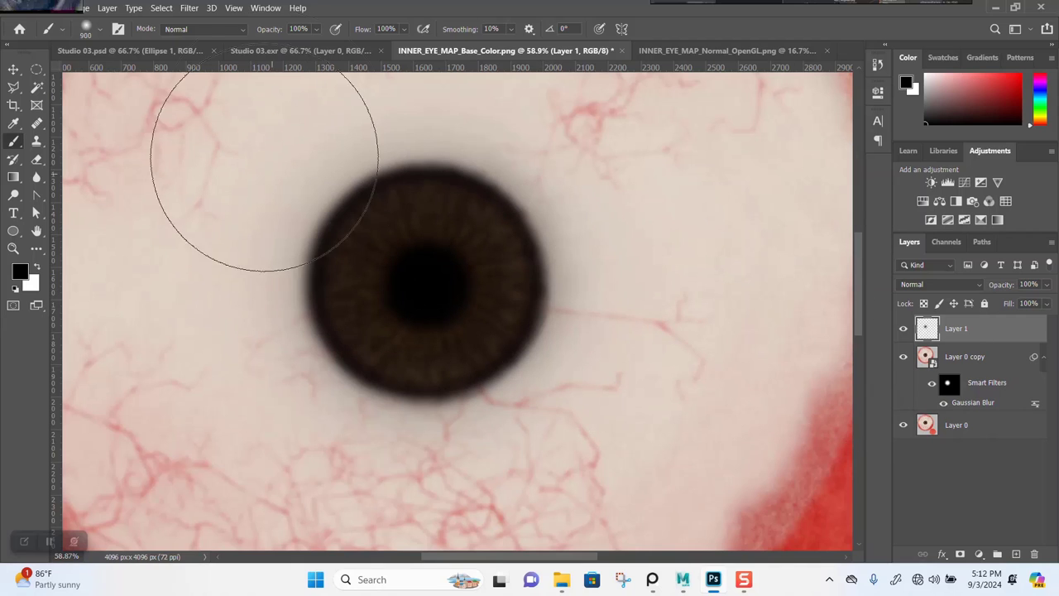
click(1046, 284)
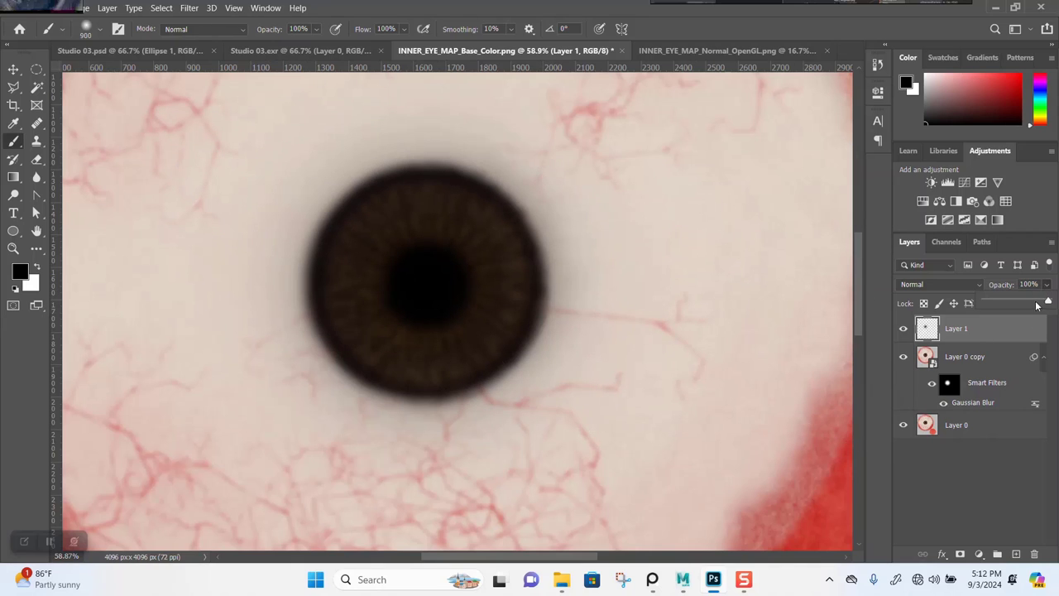
drag(1027, 303, 1025, 302)
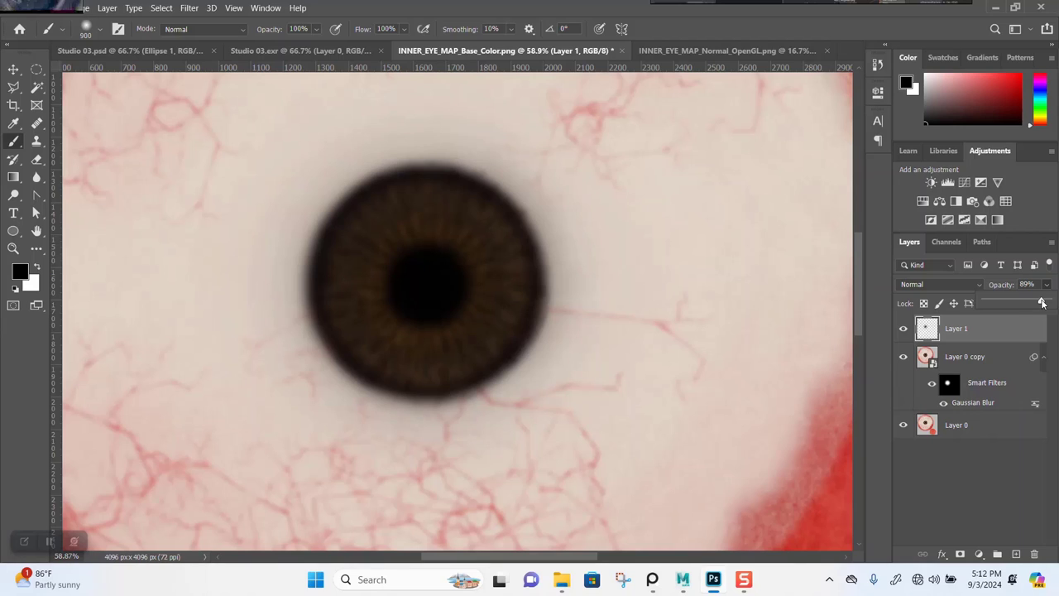
click(1055, 338)
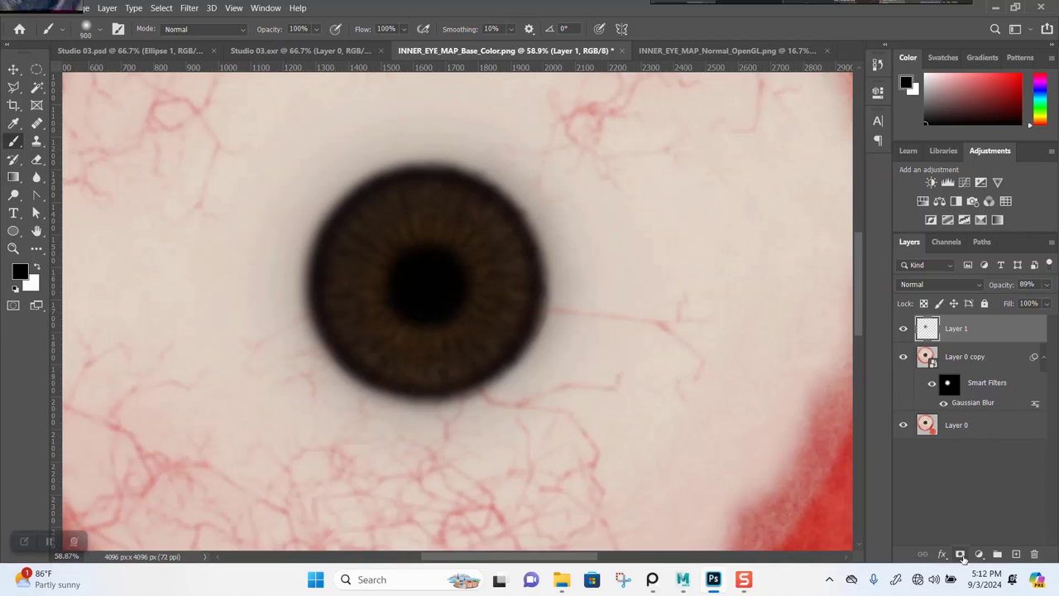
Add a mask to Layer 1 and paint out the pupil area with a 300 px soft brush.
click(961, 555)
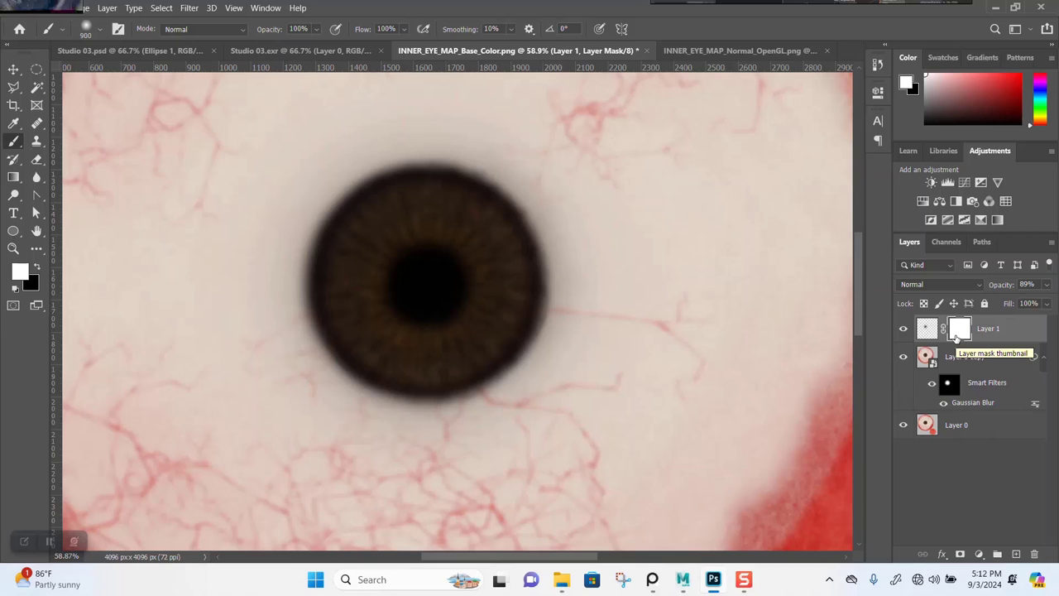
key(x)
key(alt+BackSpace)
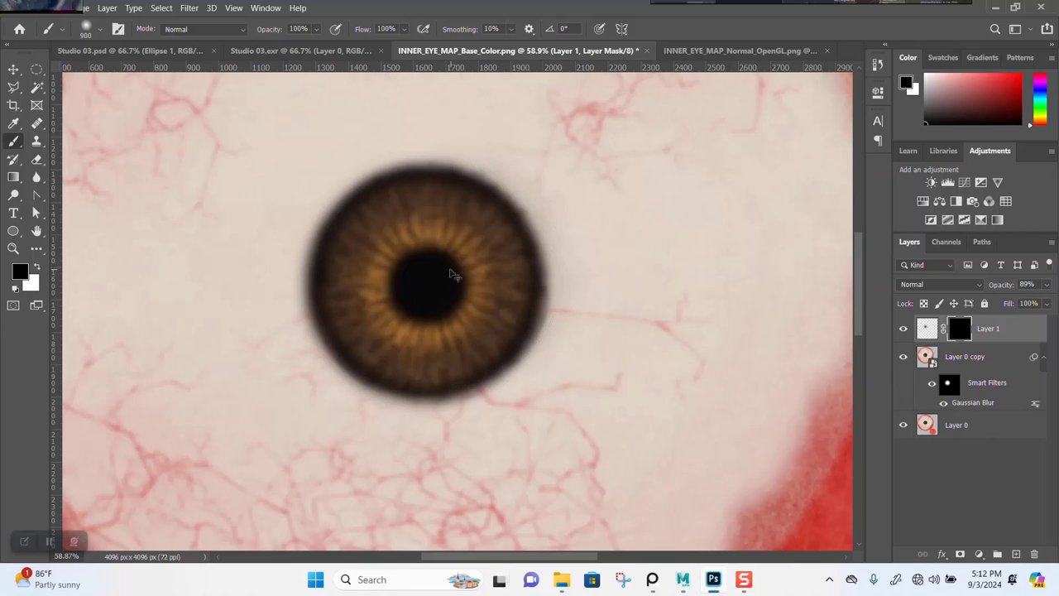
key(ctrl+z)
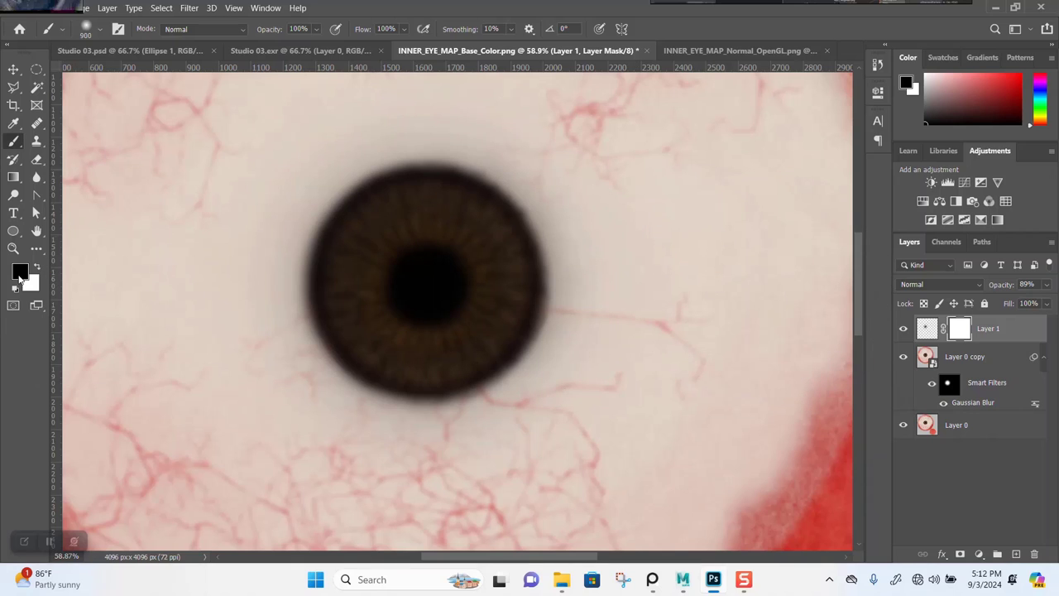
key(bracketleft)
key(bracketleft)
key(bracketleft)
key(bracketleft)
key(bracketleft)
right_click(426, 281)
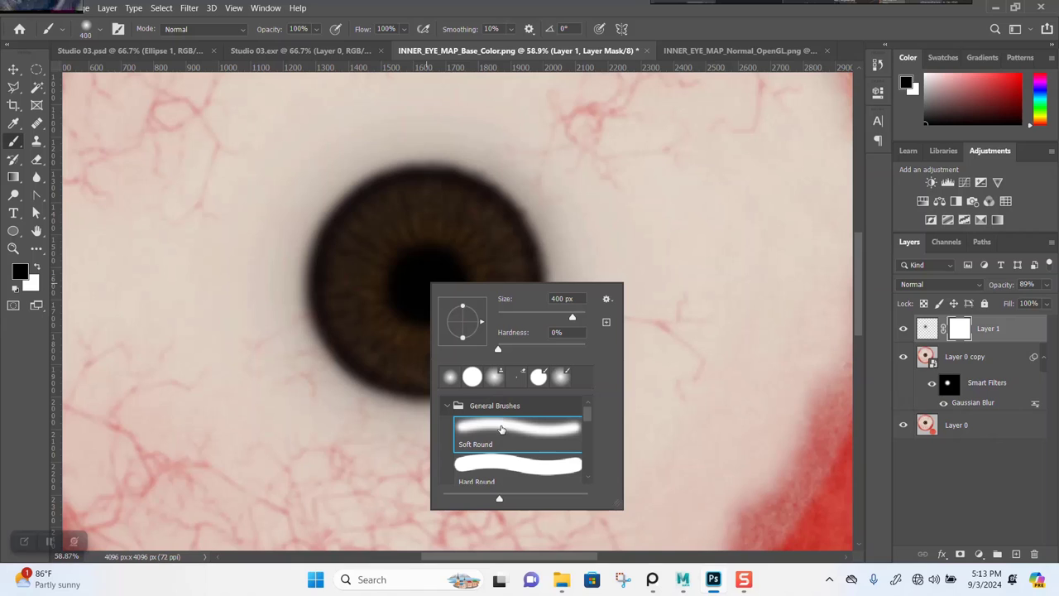
click(763, 26)
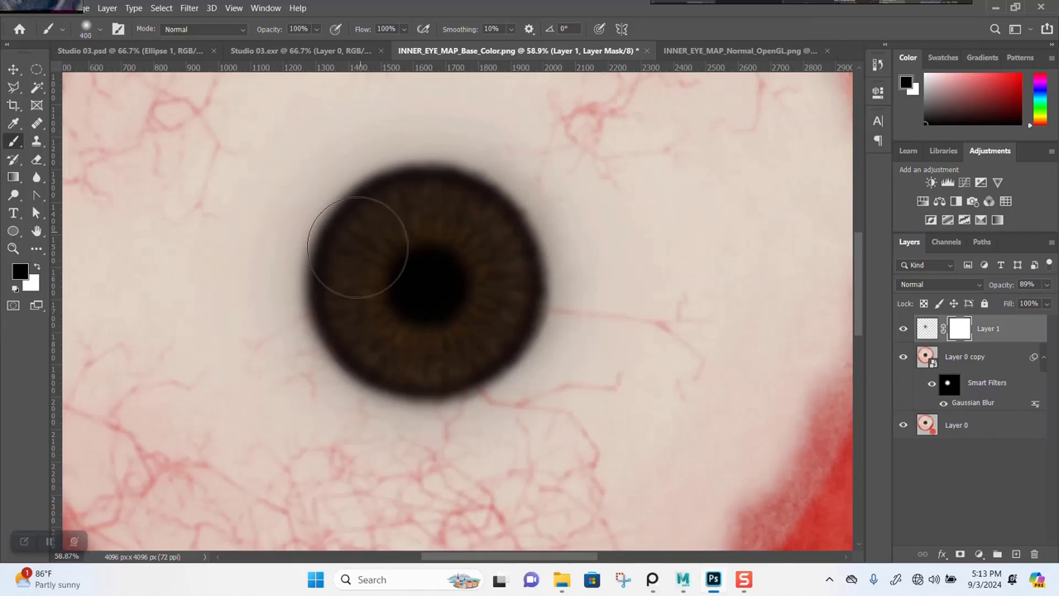
key(bracketleft)
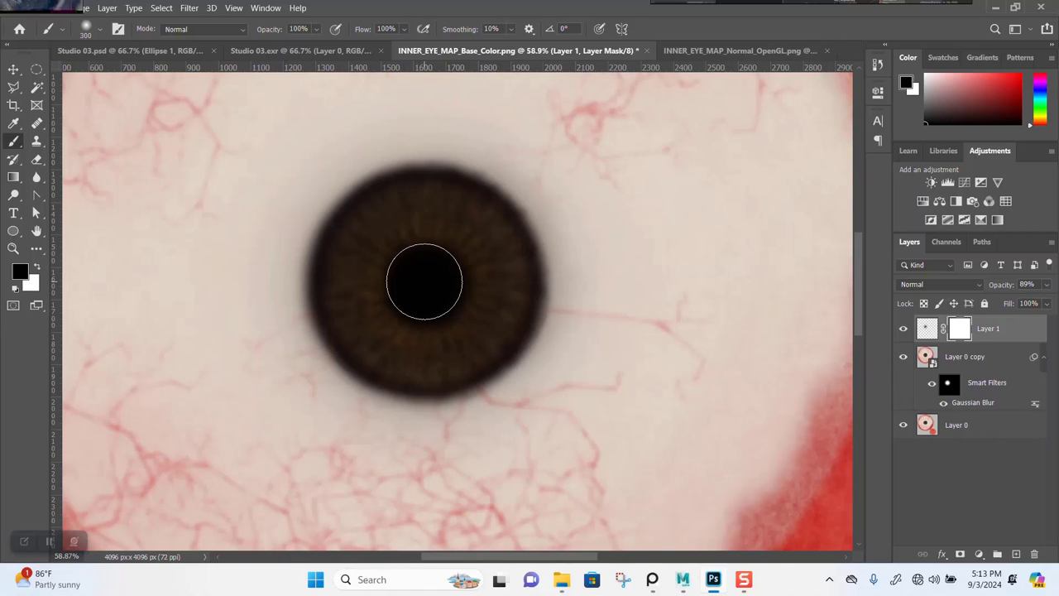
click(425, 282)
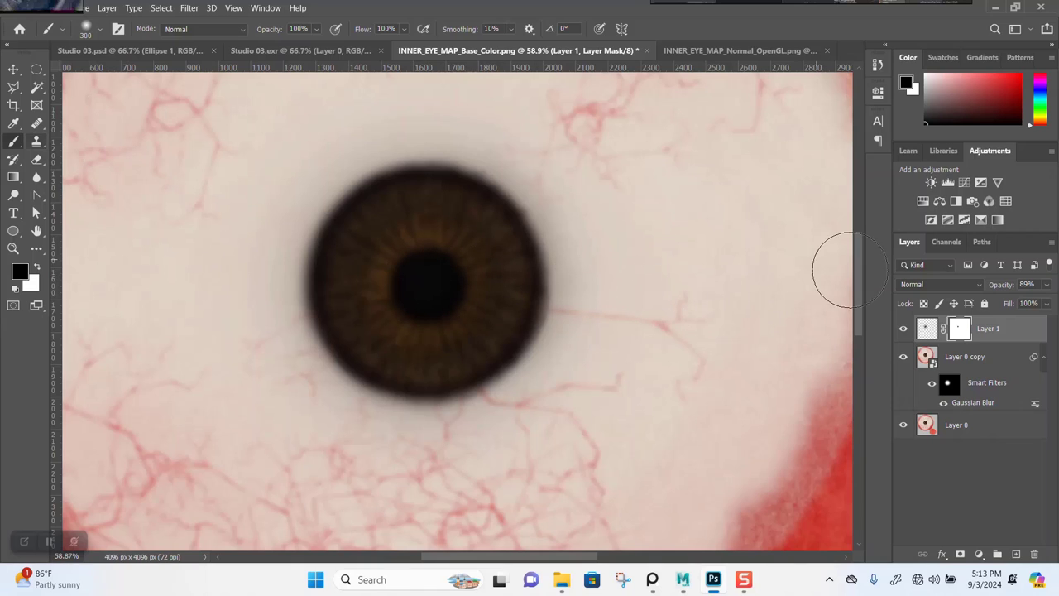
Raise Layer 1's opacity back to 100%.
click(927, 329)
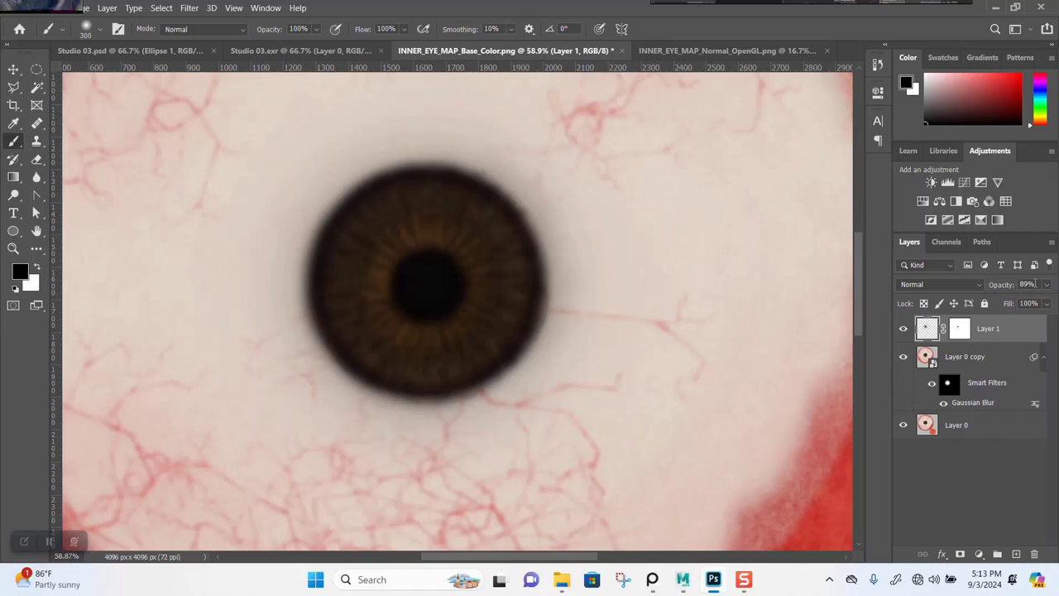
click(1047, 285)
drag(1042, 301, 1052, 301)
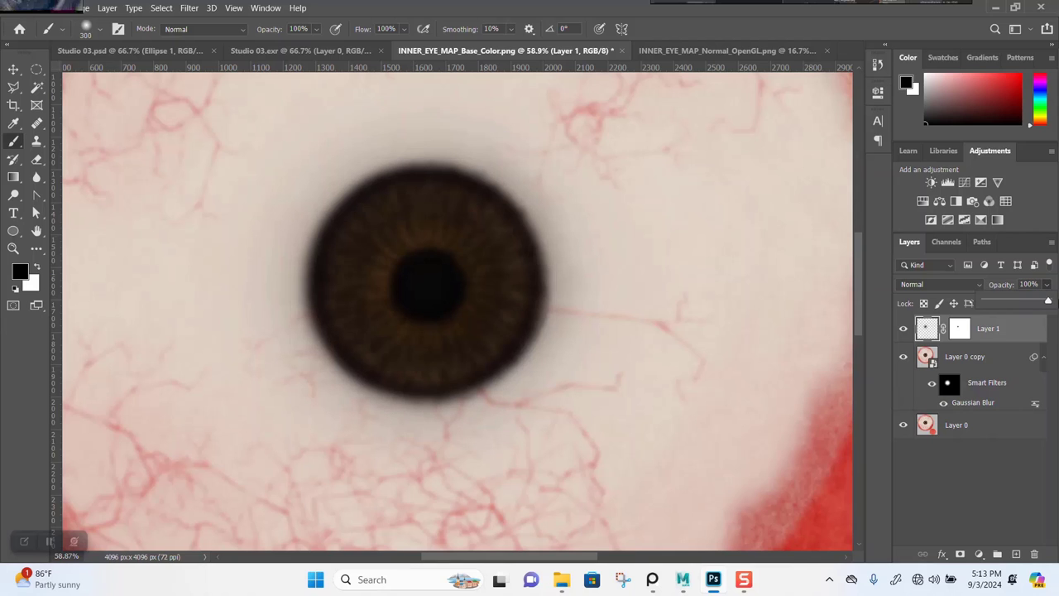
Add a Hue/Saturation adjustment above Layer 0 copy with saturation raised to about +46.
click(14, 69)
key(ctrl+0)
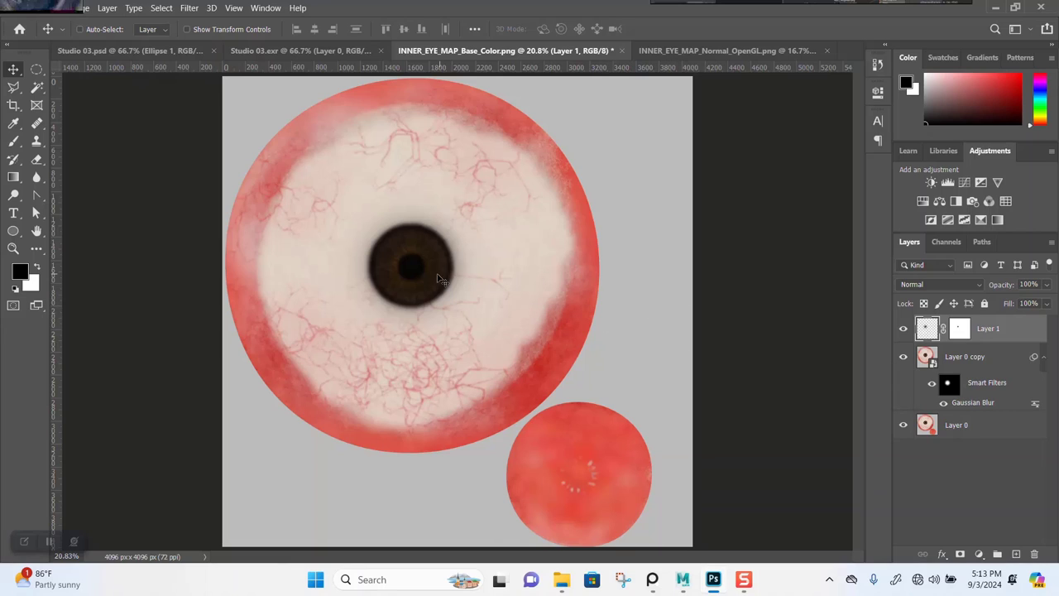
click(984, 357)
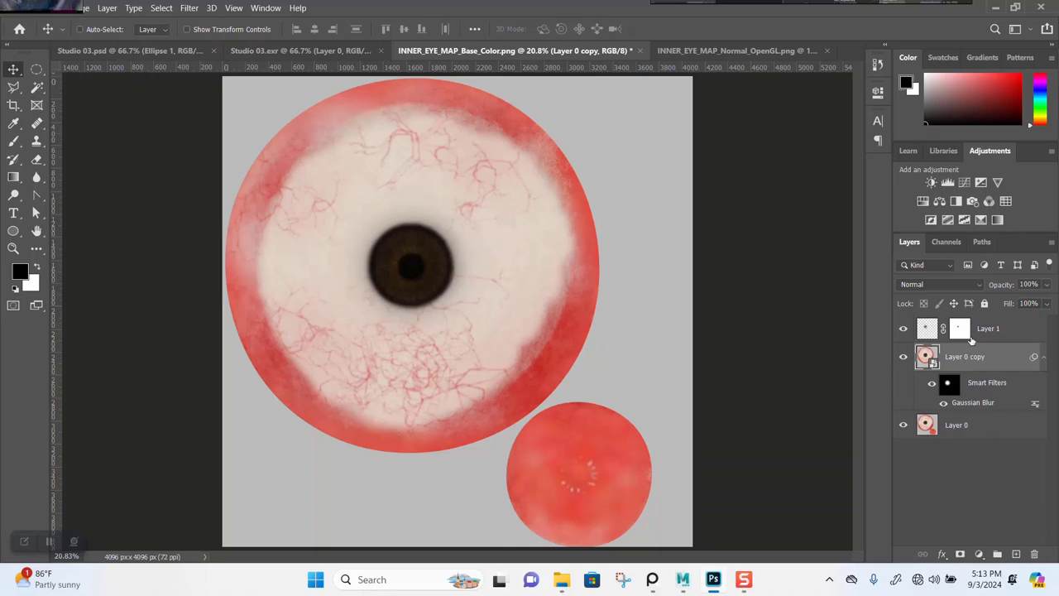
click(968, 426)
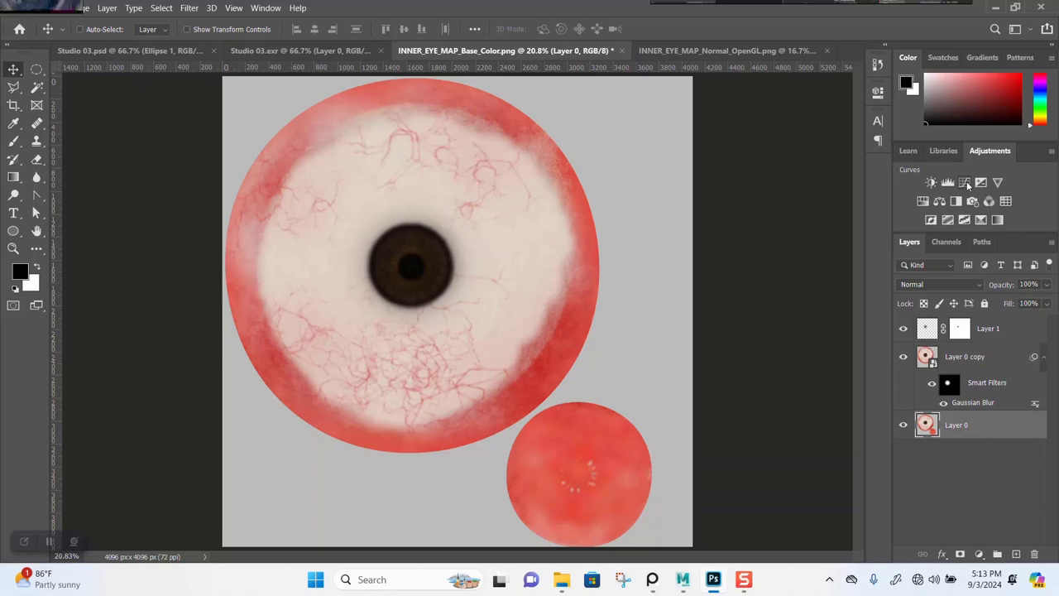
click(926, 201)
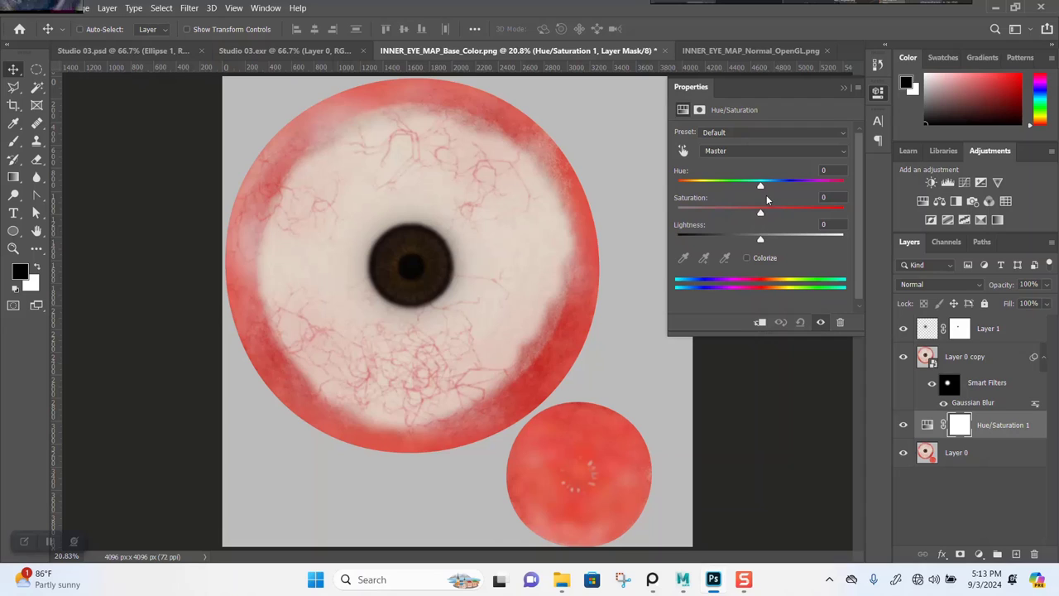
mouse_move(768, 213)
mouse_down()
mouse_move(784, 212)
mouse_move(764, 213)
mouse_up()
click(968, 472)
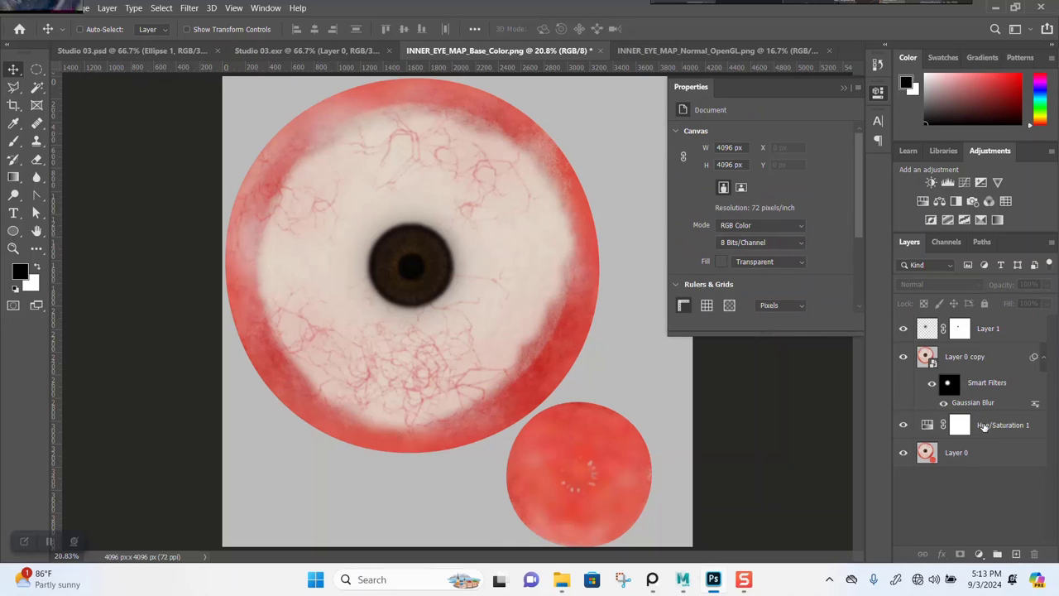
drag(983, 426, 985, 358)
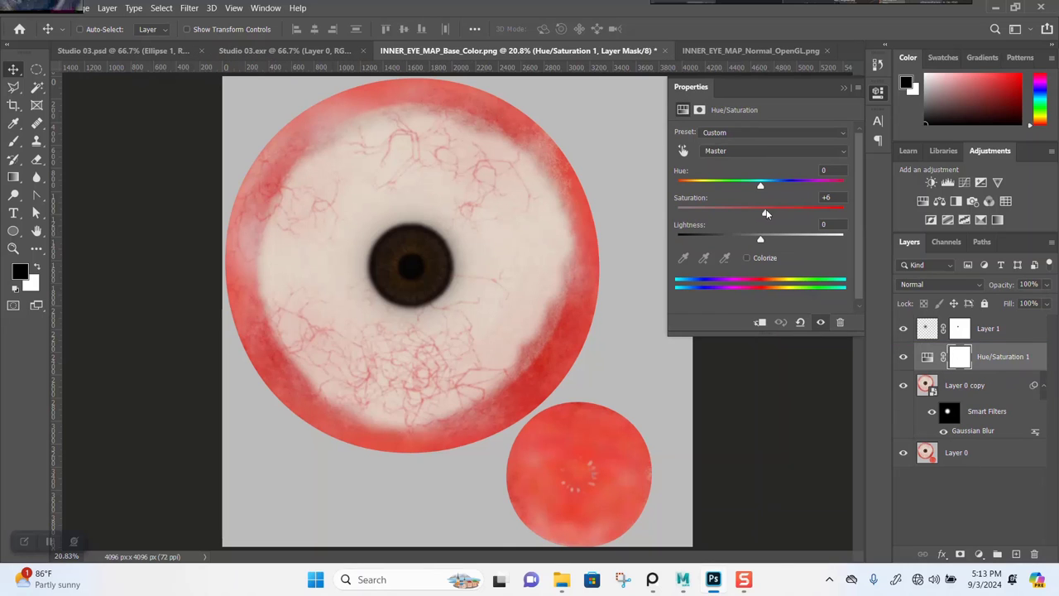
drag(765, 214, 804, 214)
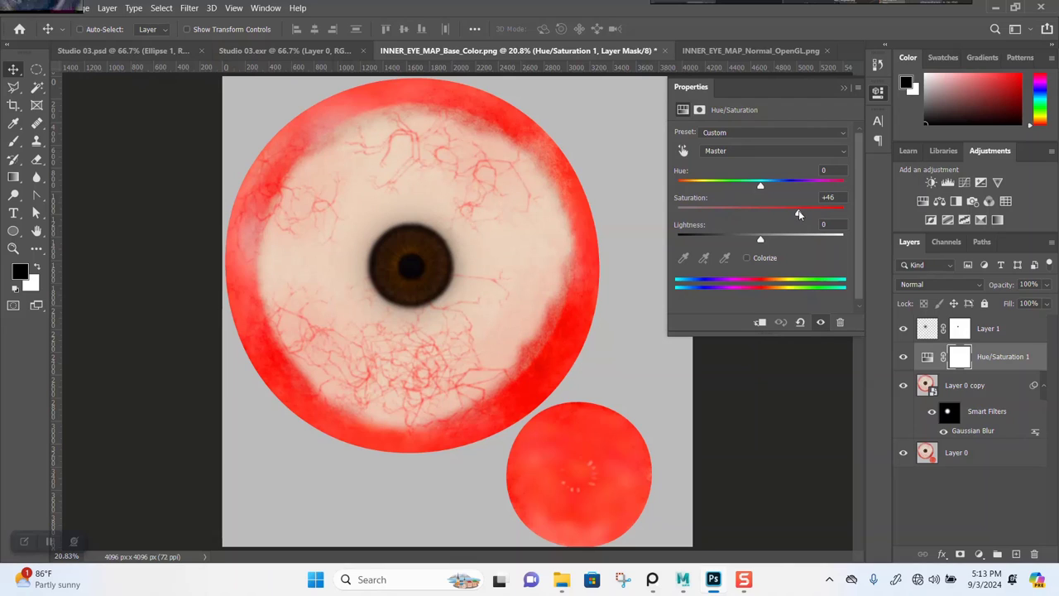
click(842, 90)
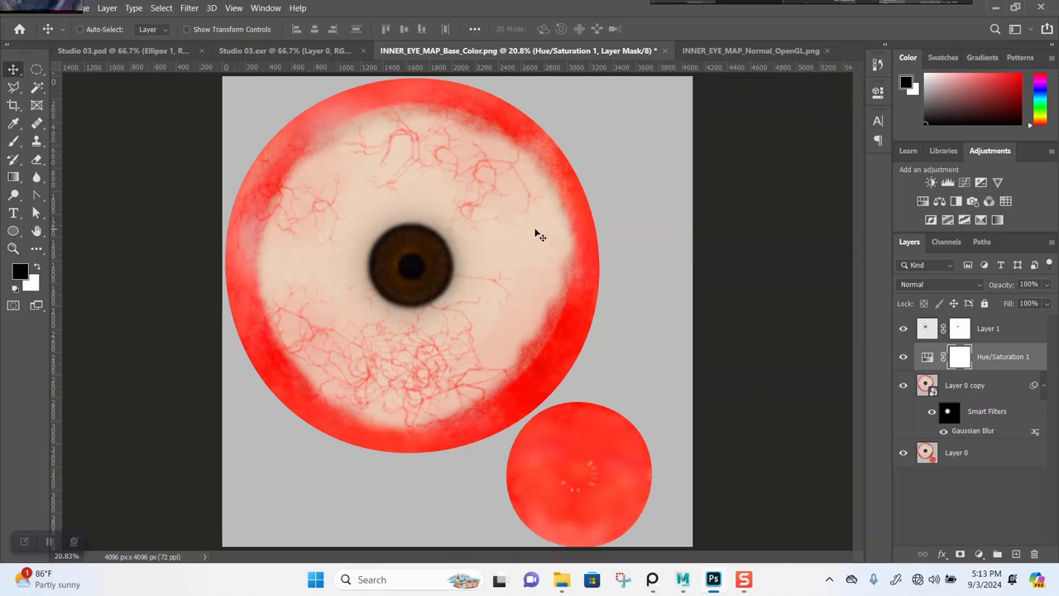
key(ctrl)
Save the texture as PNG '2 INNER_EYE_MAP_Base_Color' in SP TEXURES with default PNG options.
key(ctrl+shift+s)
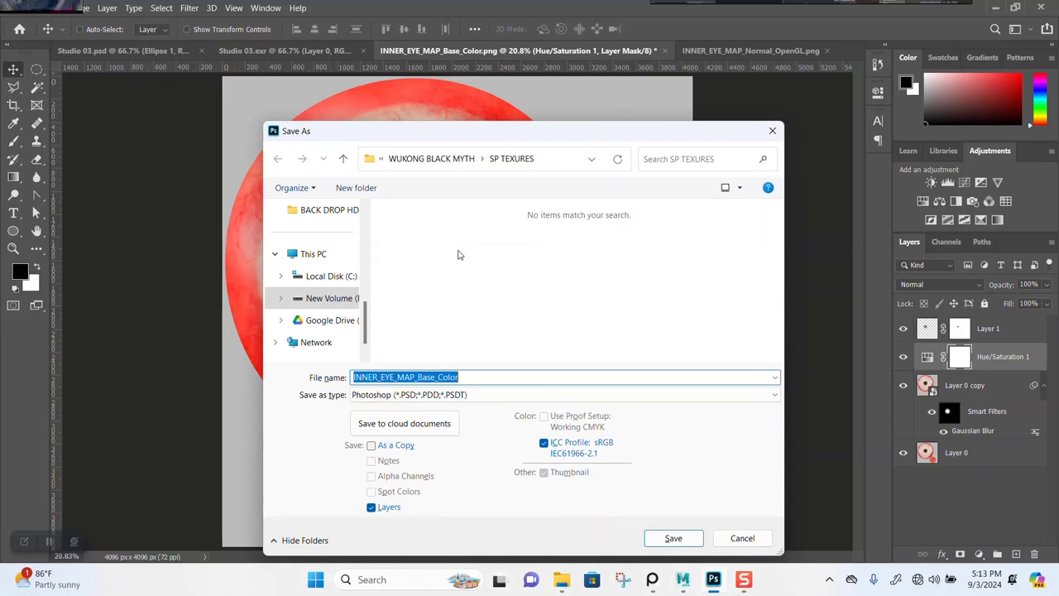
click(408, 396)
click(388, 251)
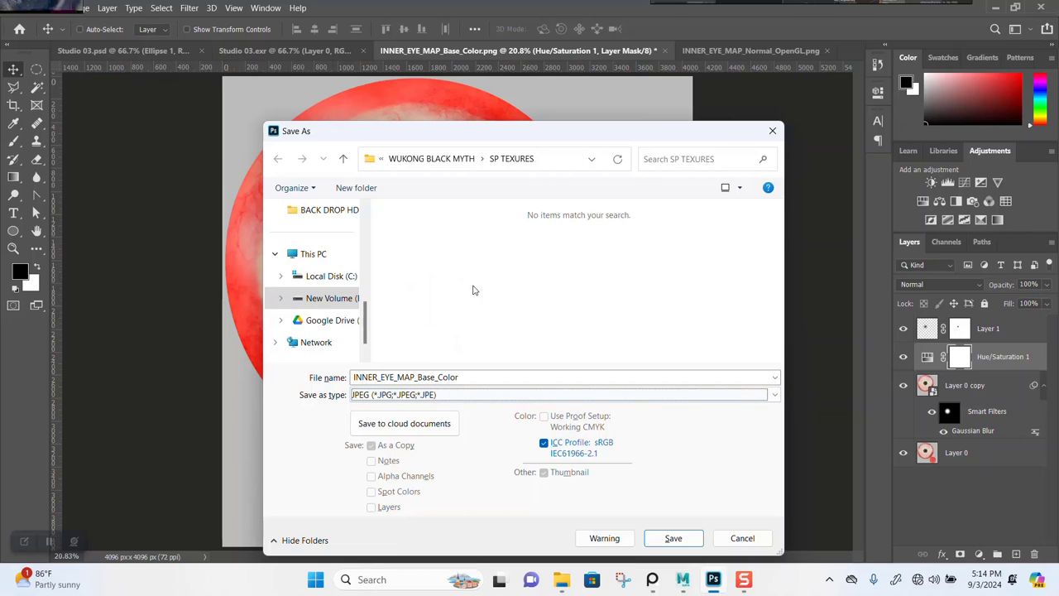
click(398, 395)
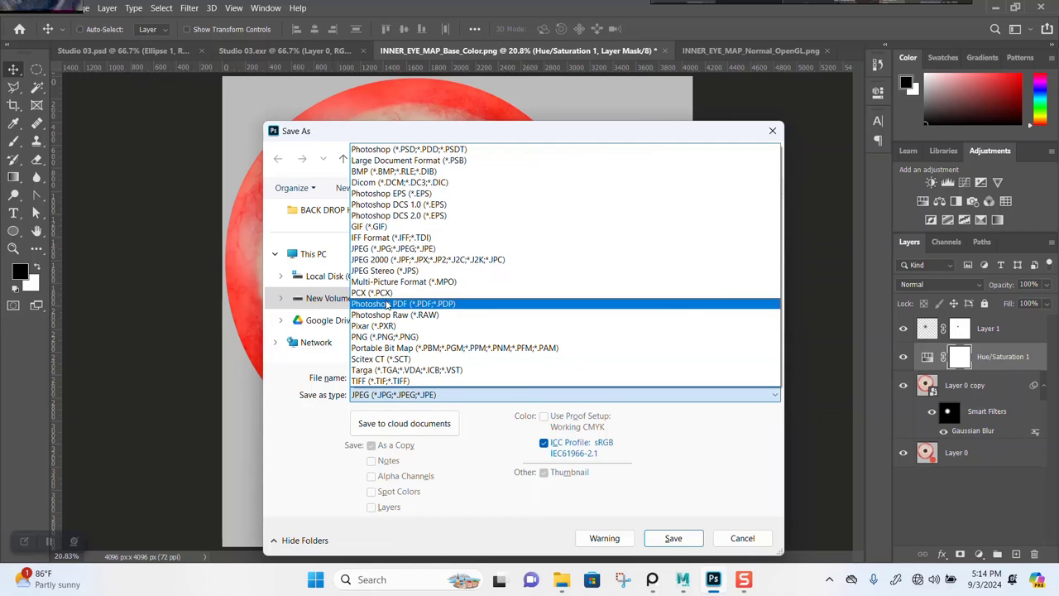
click(388, 337)
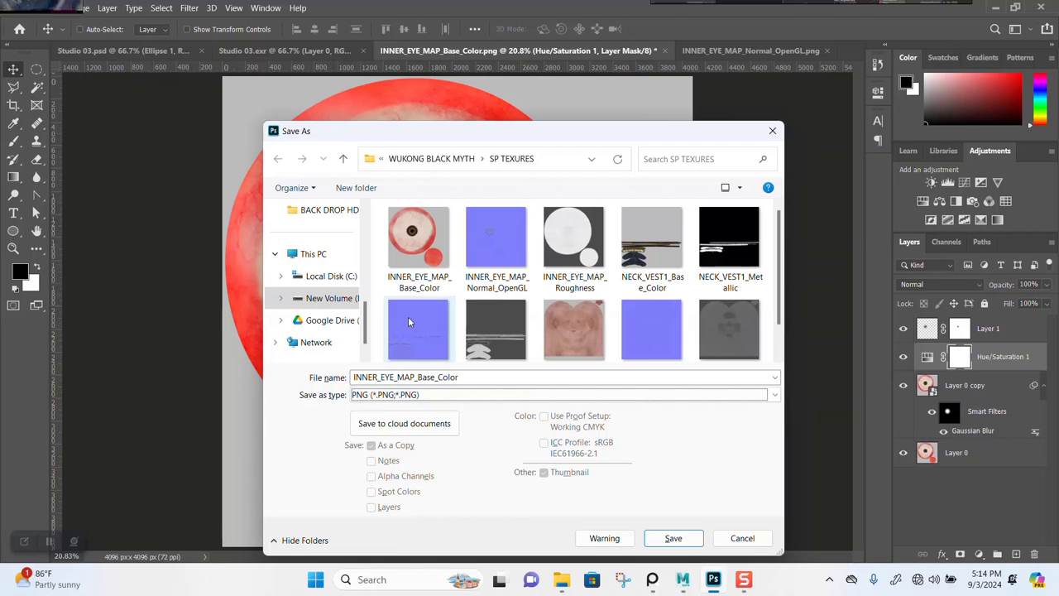
click(414, 252)
double_click(354, 377)
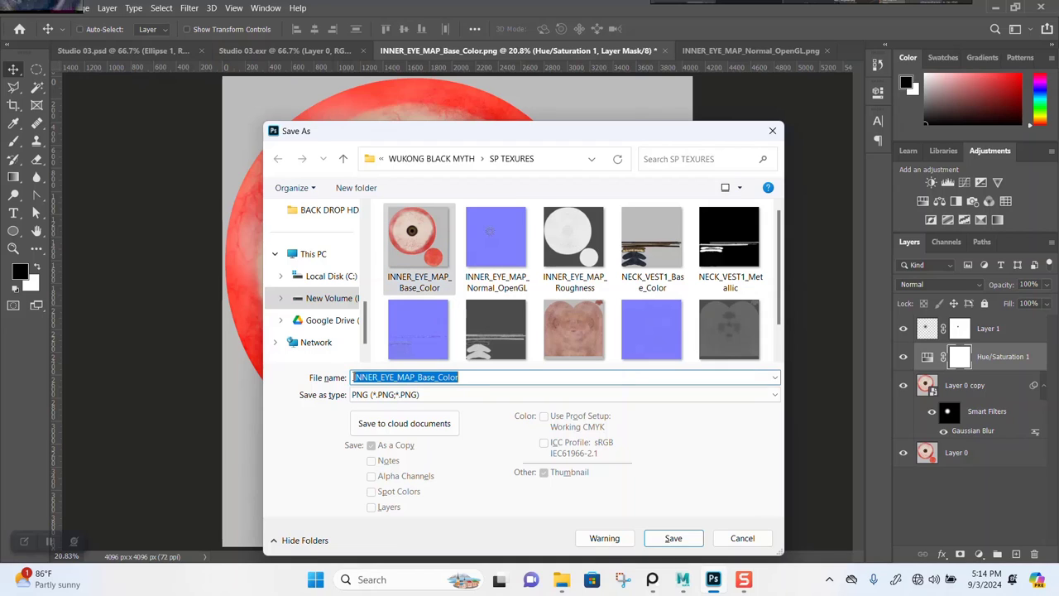
click(355, 377)
text(2)
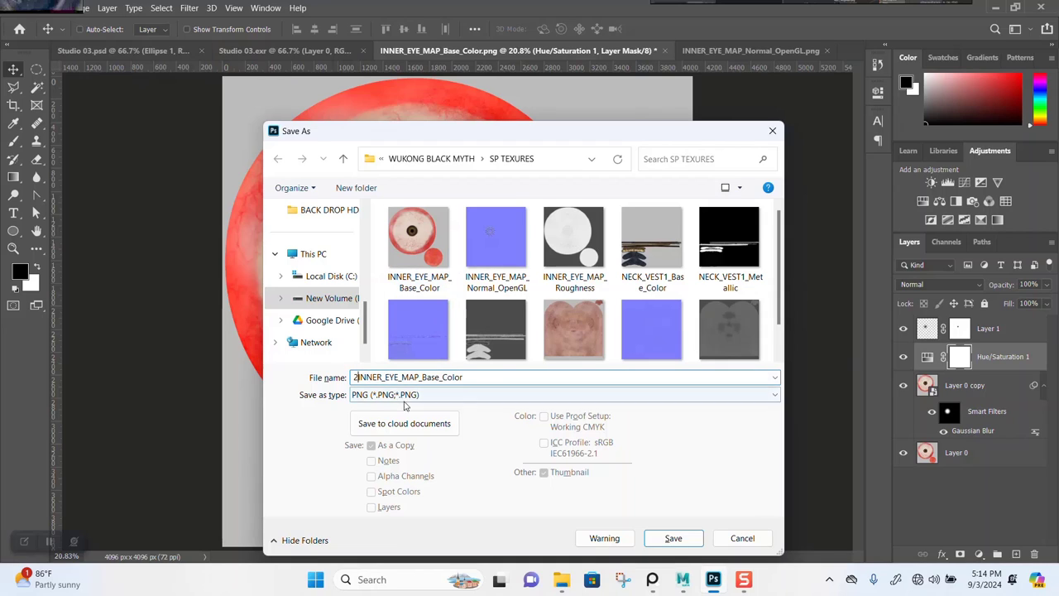
click(672, 538)
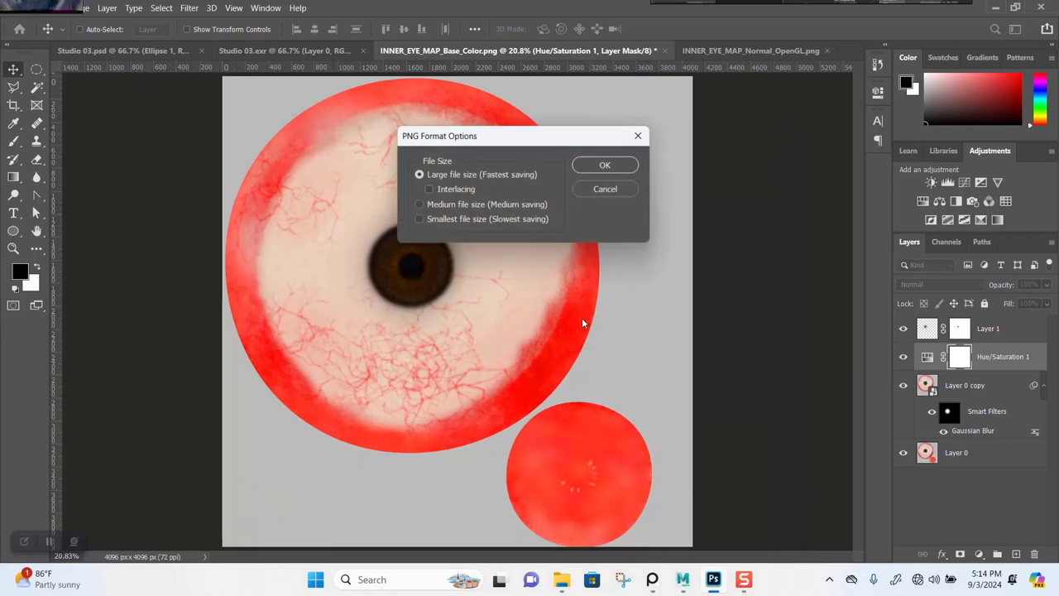
click(607, 164)
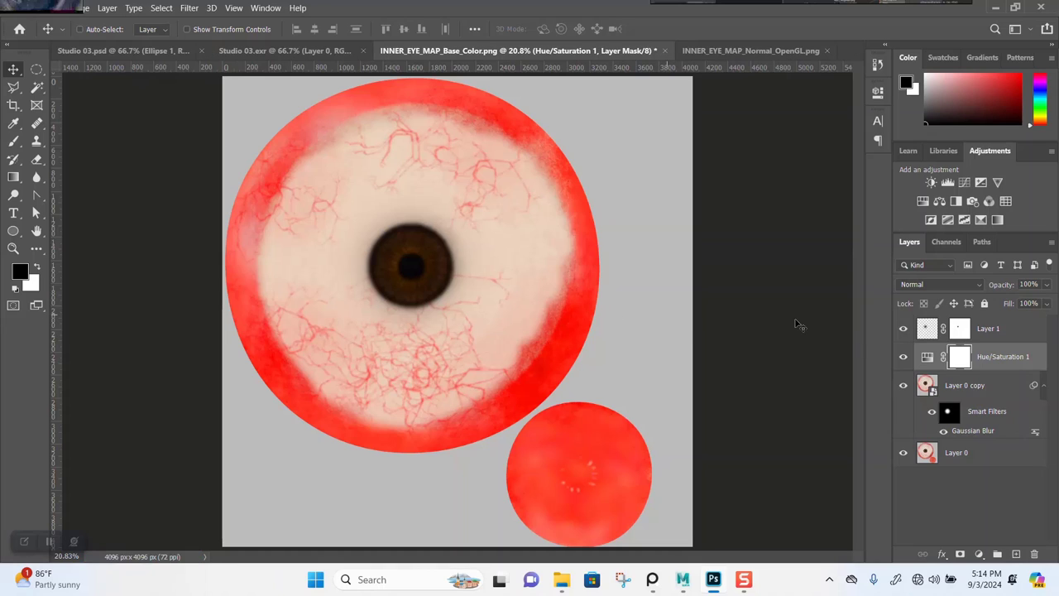
click(985, 334)
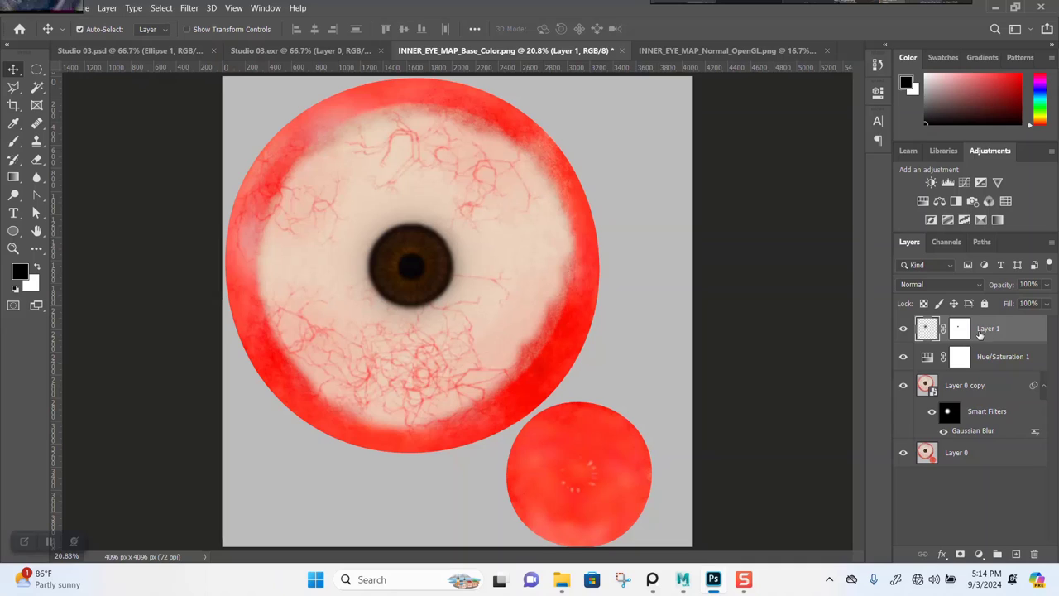
click(959, 330)
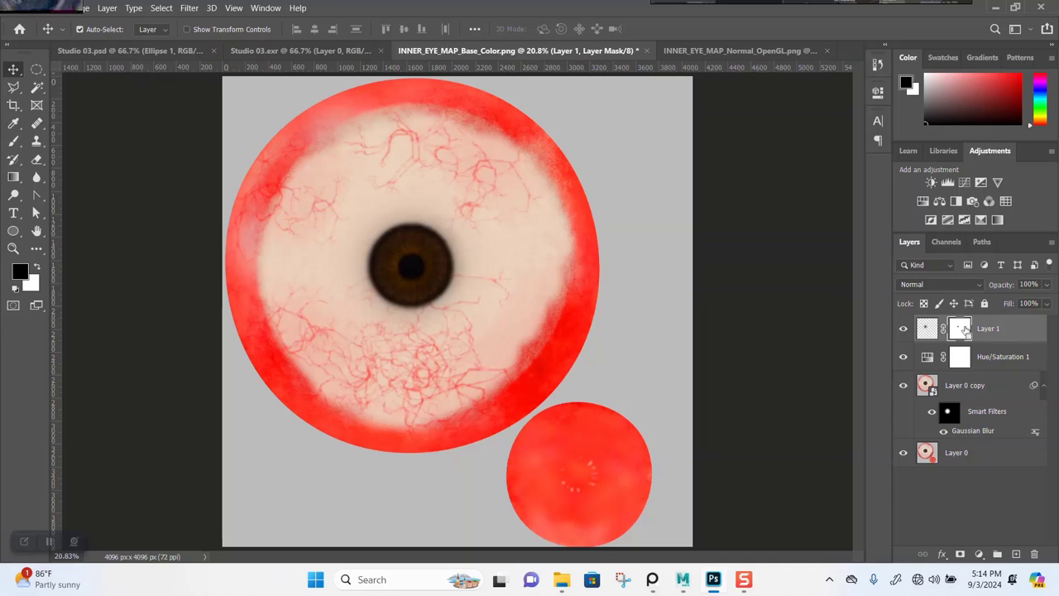
key(ctrl+j)
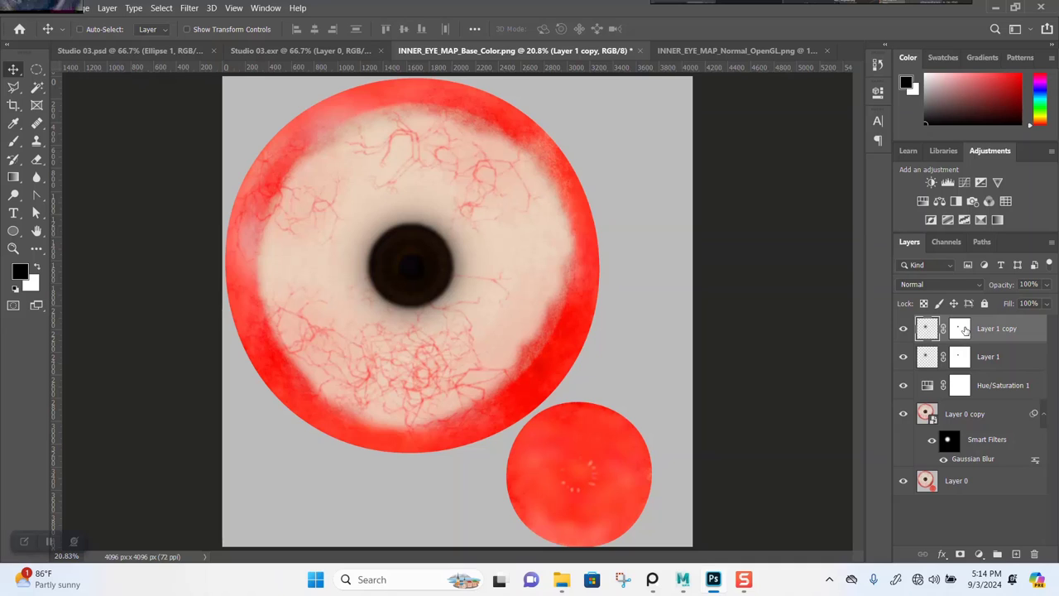
key(ctrl+z)
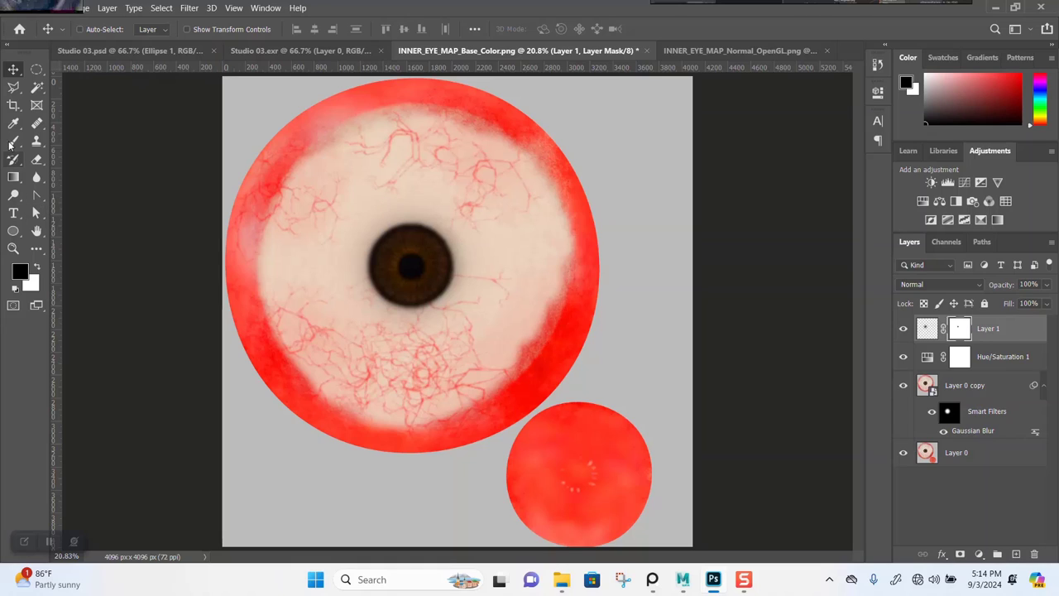
On a new layer, paint a black Hard Round brush dab over the iris.
click(14, 141)
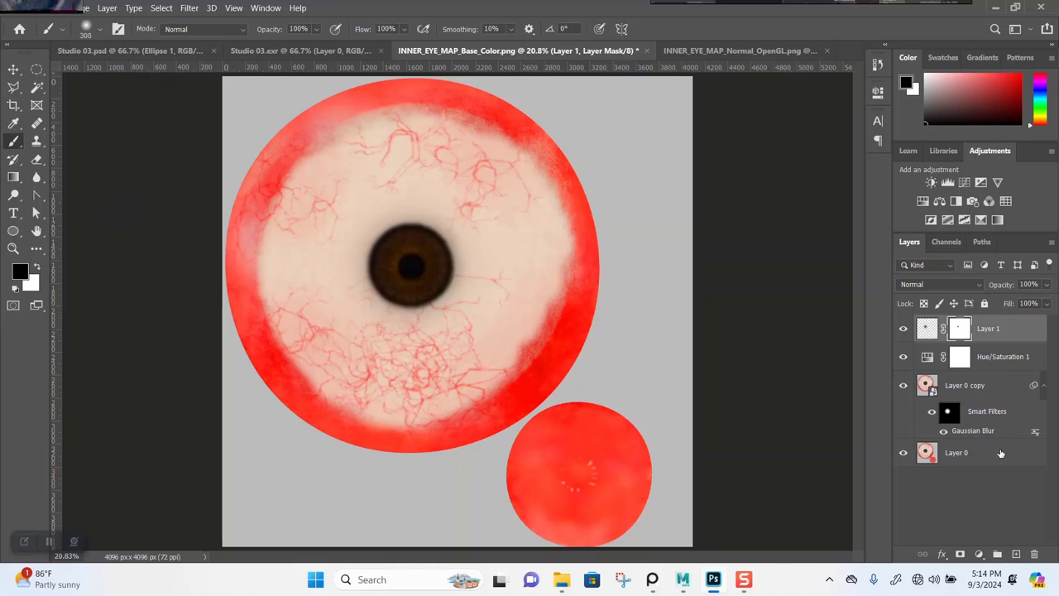
click(1016, 554)
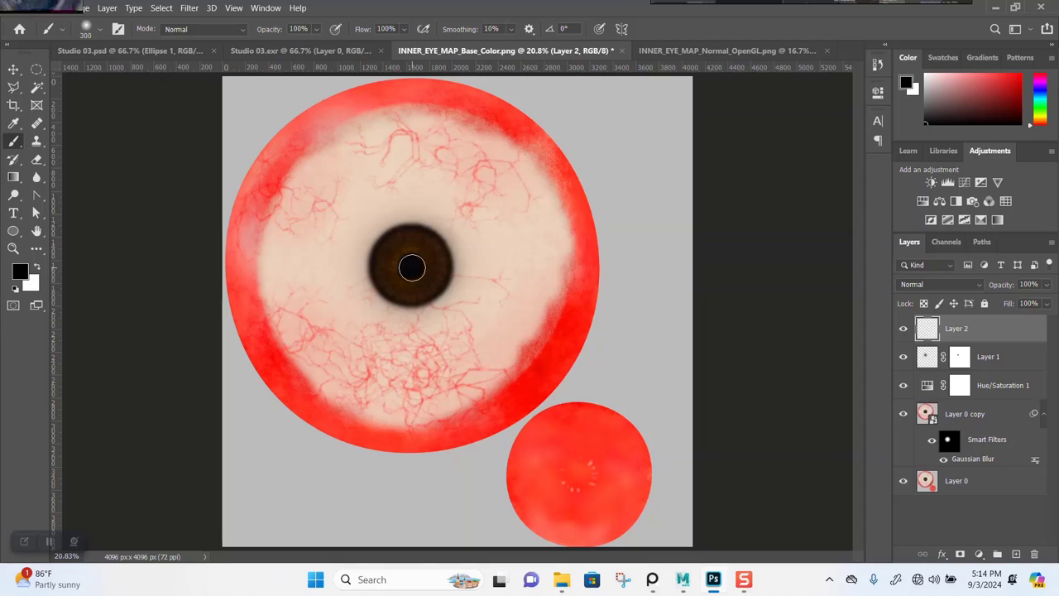
key(bracketright)
key(bracketright)
key(bracketright)
key(bracketright)
key(bracketright)
right_click(410, 263)
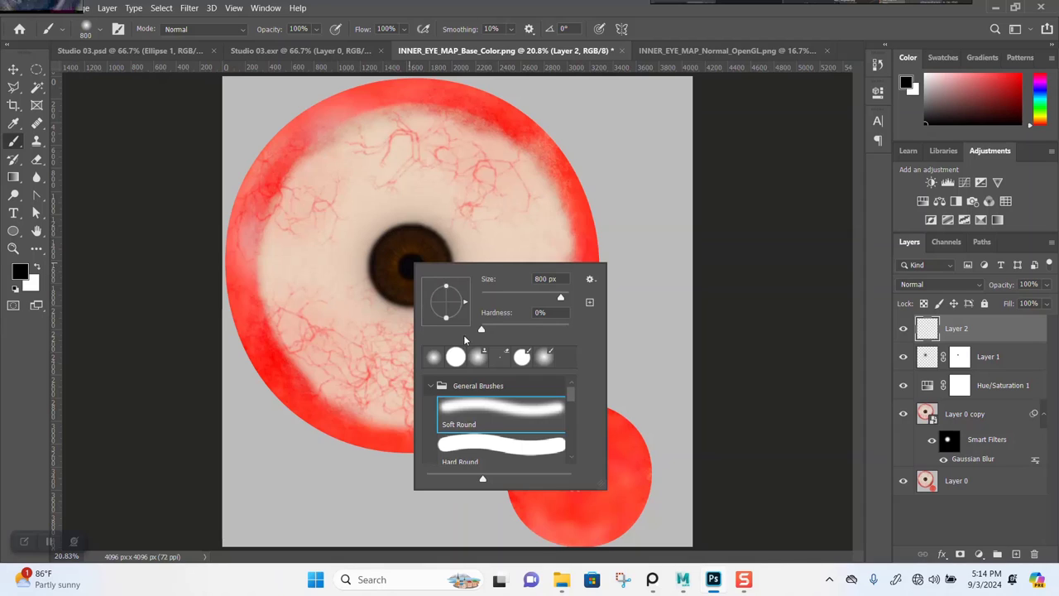
click(485, 447)
click(745, 275)
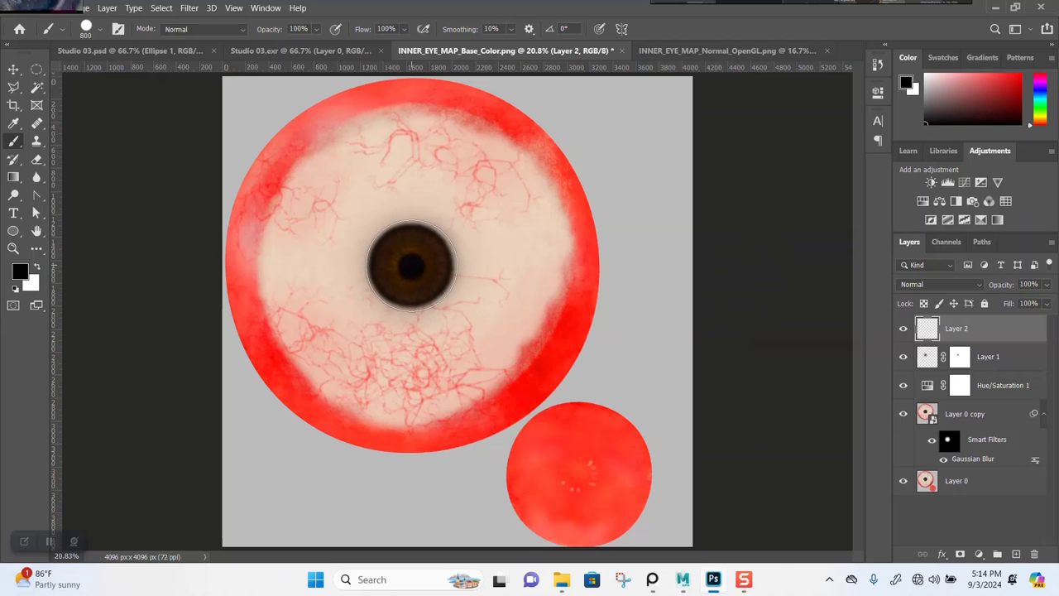
key(bracketleft)
click(412, 265)
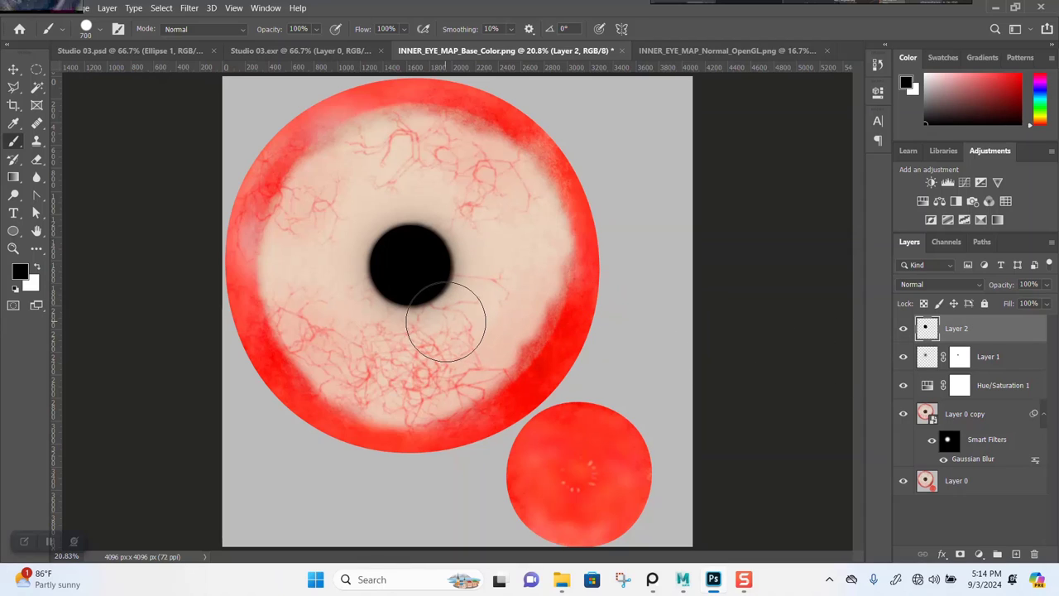
Zoom in on the pupil and set Layer 2 opacity to about 47%.
key(z)
drag(326, 218, 492, 355)
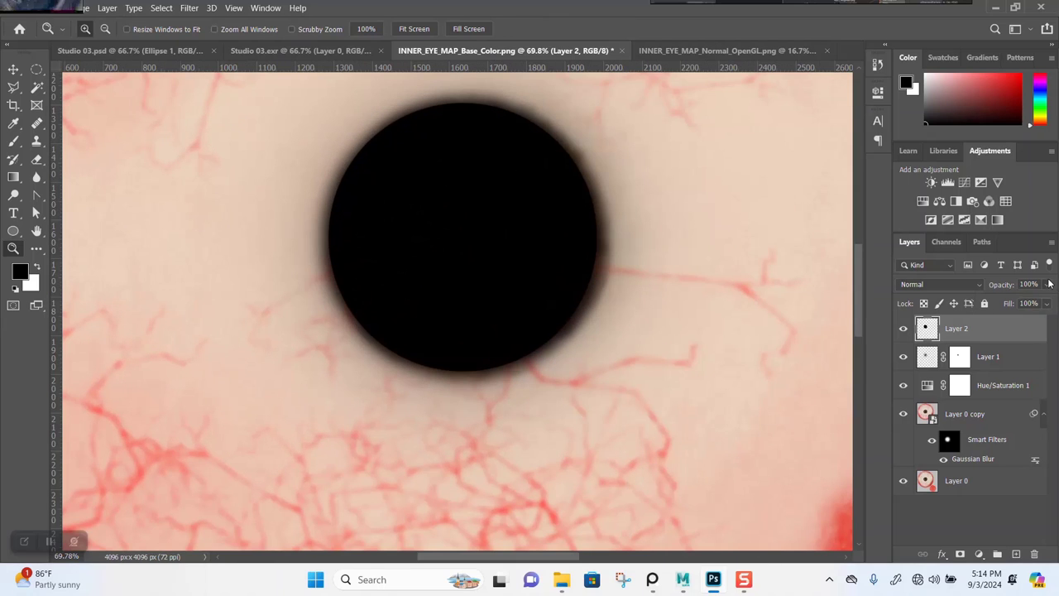
drag(1049, 283, 1013, 301)
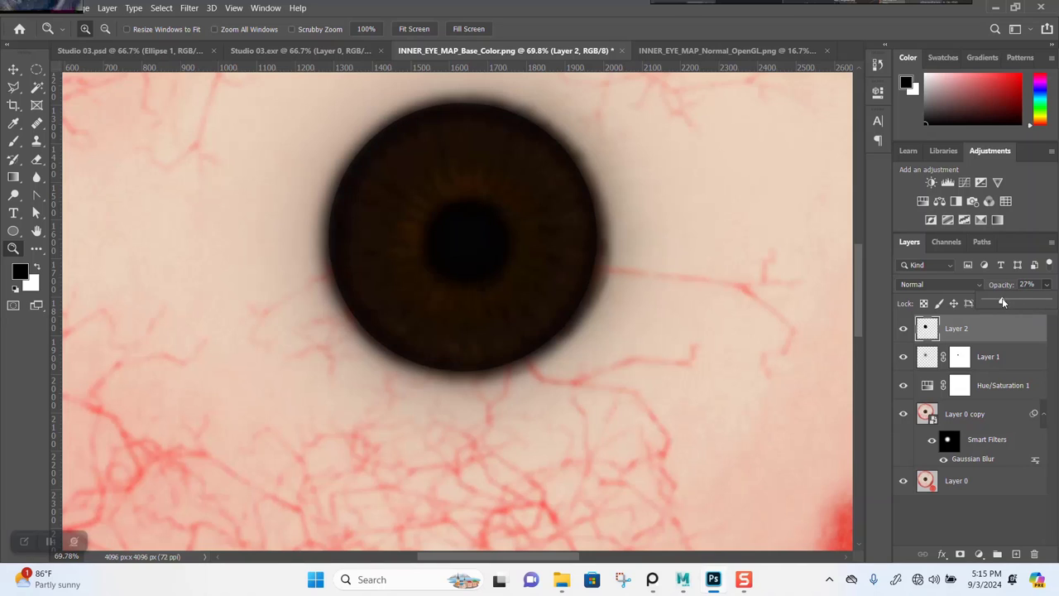
drag(1002, 303, 1018, 304)
Save the eye texture as a PNG over 2 INNER_EYE_MAP_Base_Color, confirming the replacement.
key(ctrl+shift+s)
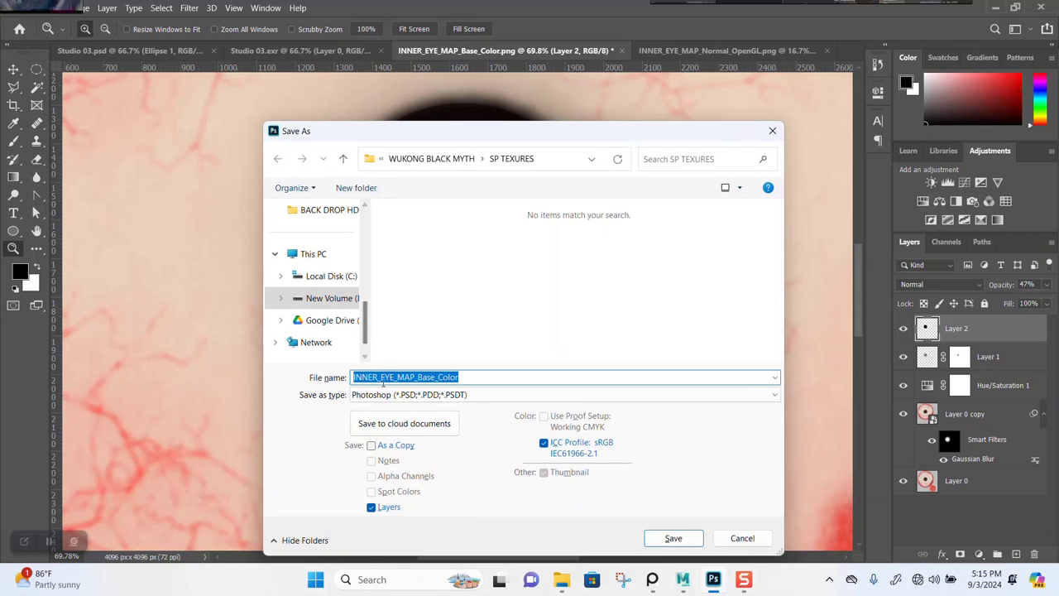
click(383, 395)
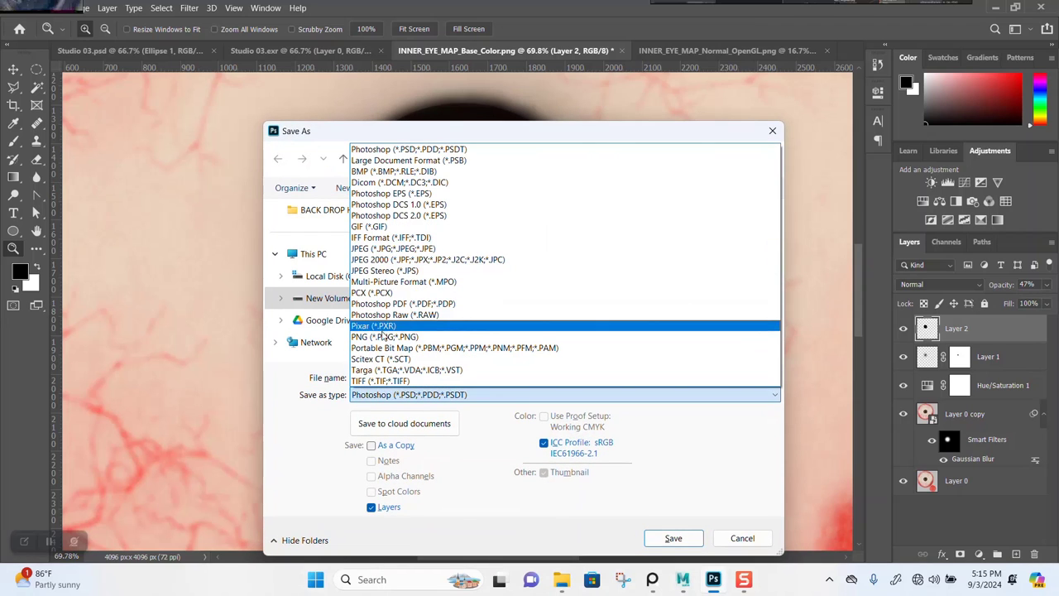
click(410, 303)
click(431, 263)
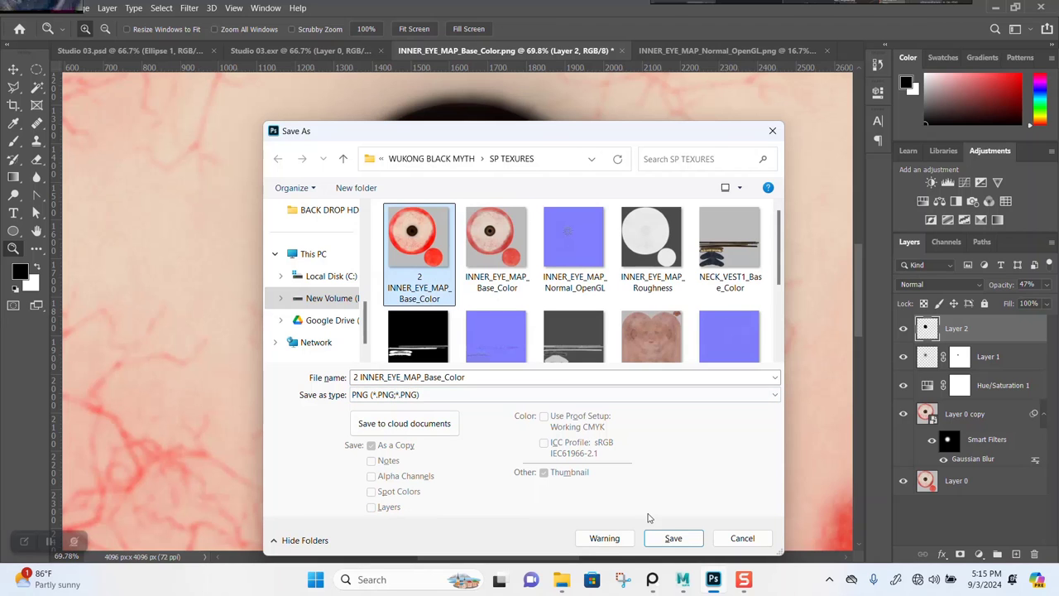
click(667, 538)
click(542, 291)
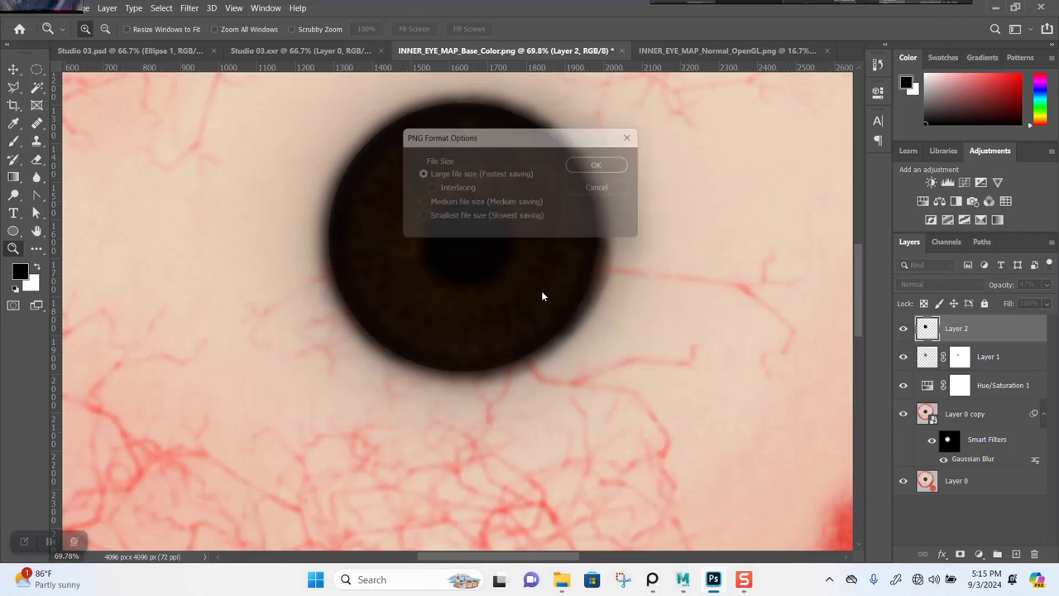
click(605, 166)
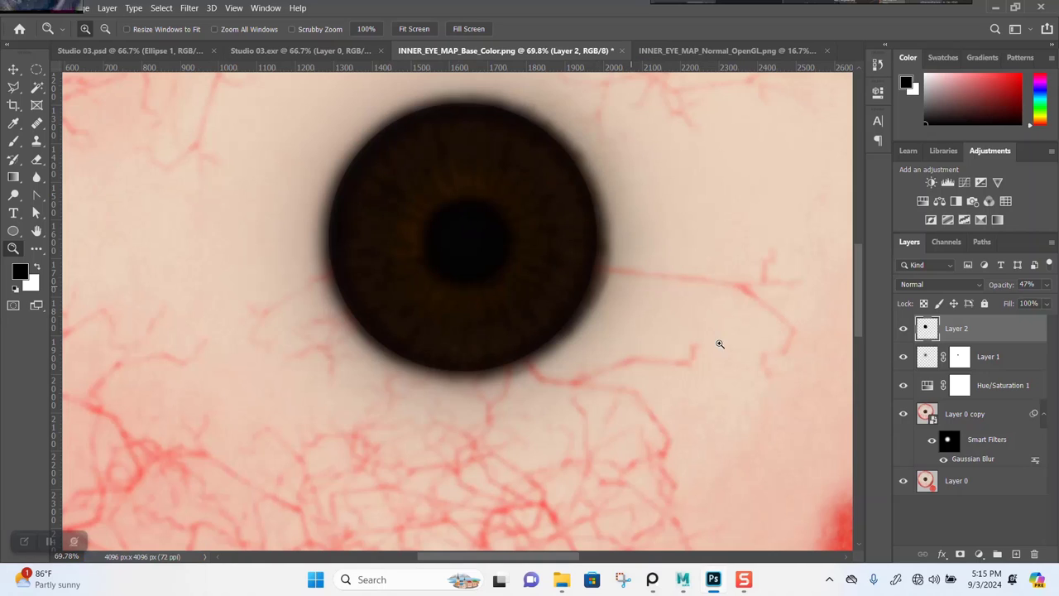
Set aiColorCorrect3 Contrast and Saturation both to 1.000.
mouse_move(685, 581)
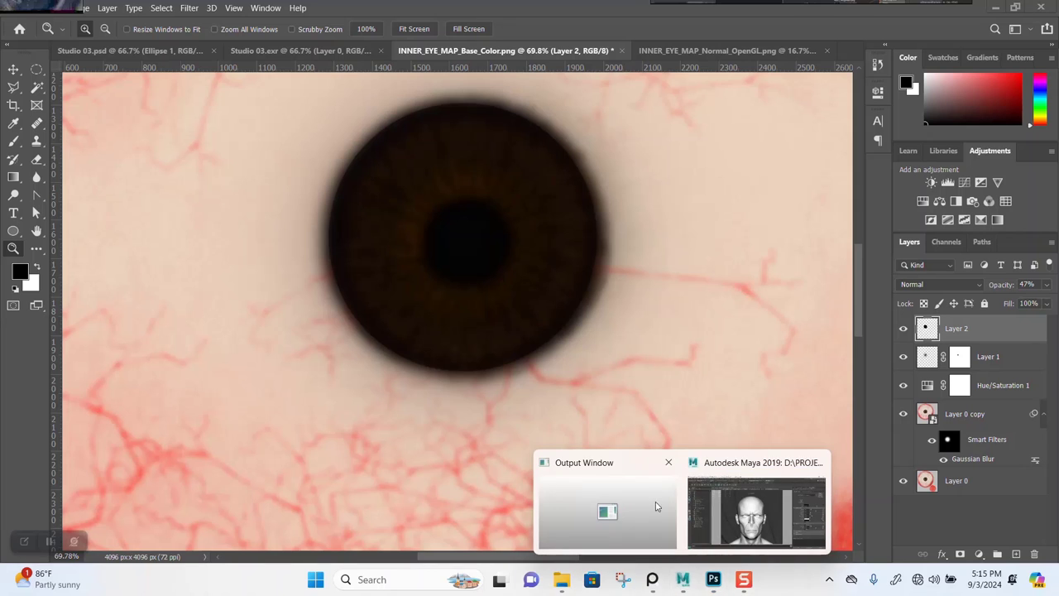
click(748, 530)
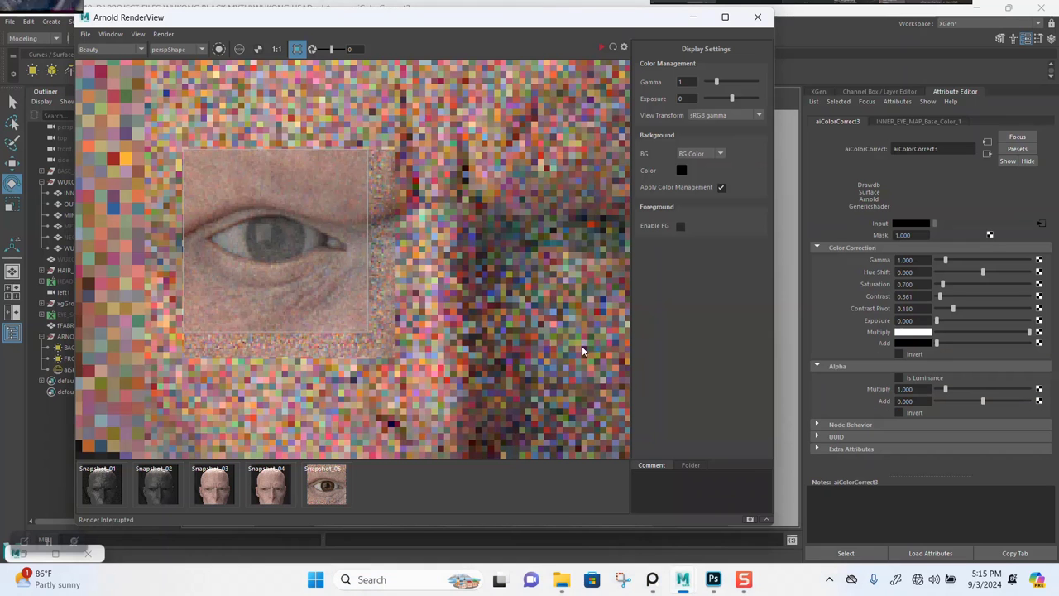
click(929, 296)
text(1)
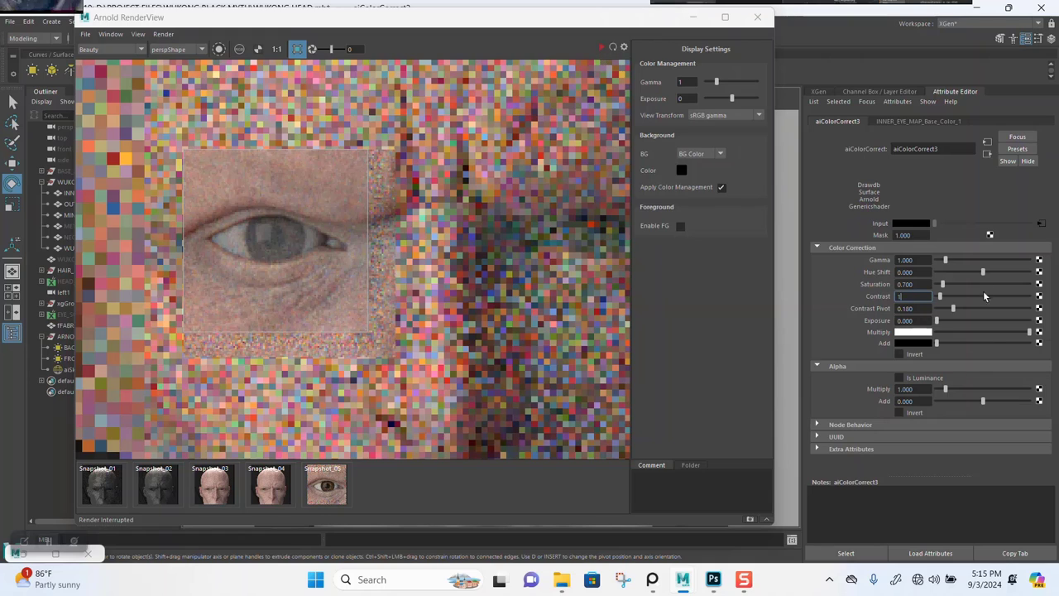
click(923, 283)
drag(924, 284, 880, 284)
text(1)
key(Return)
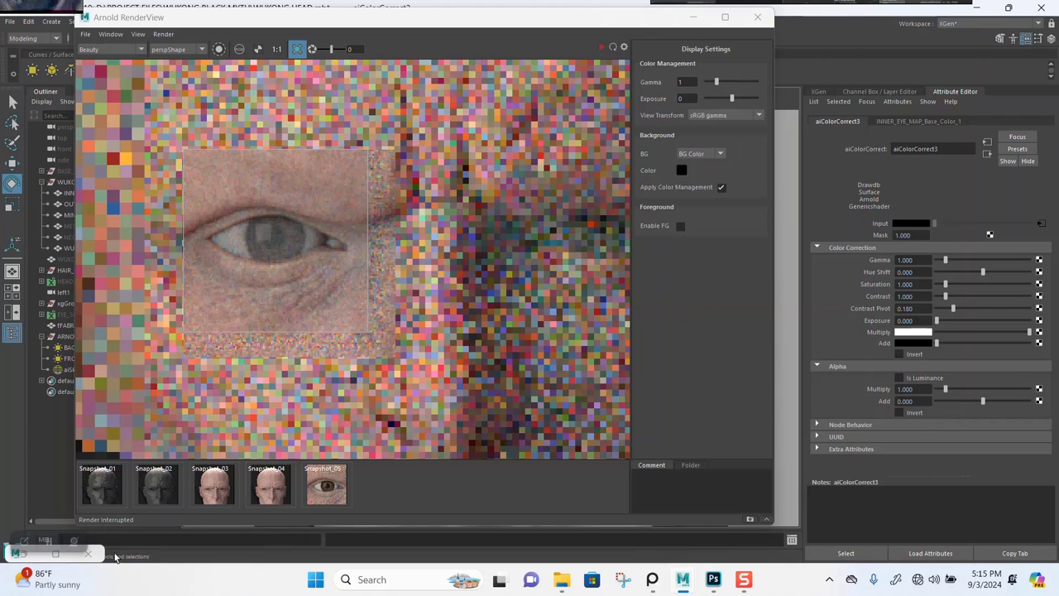
Close the node editor, save the Maya scene and re-render the eye region.
click(48, 542)
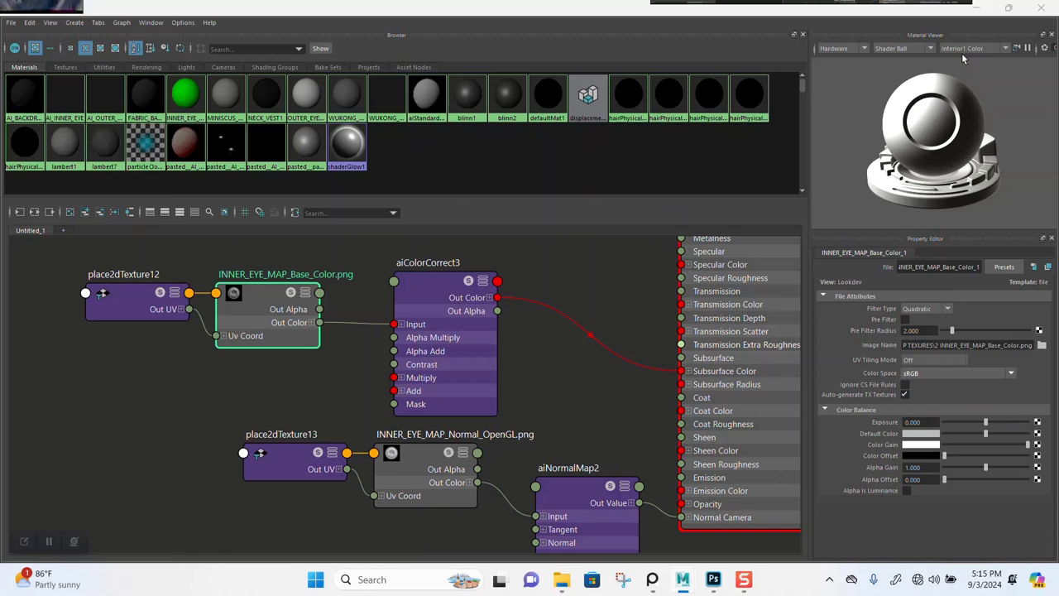
click(977, 10)
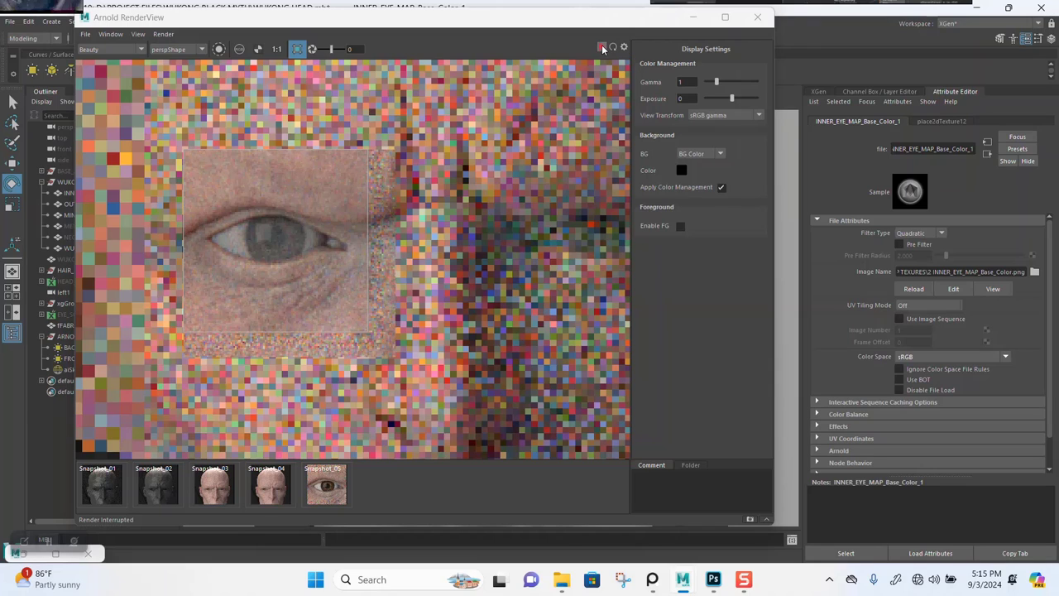
key(ctrl+s)
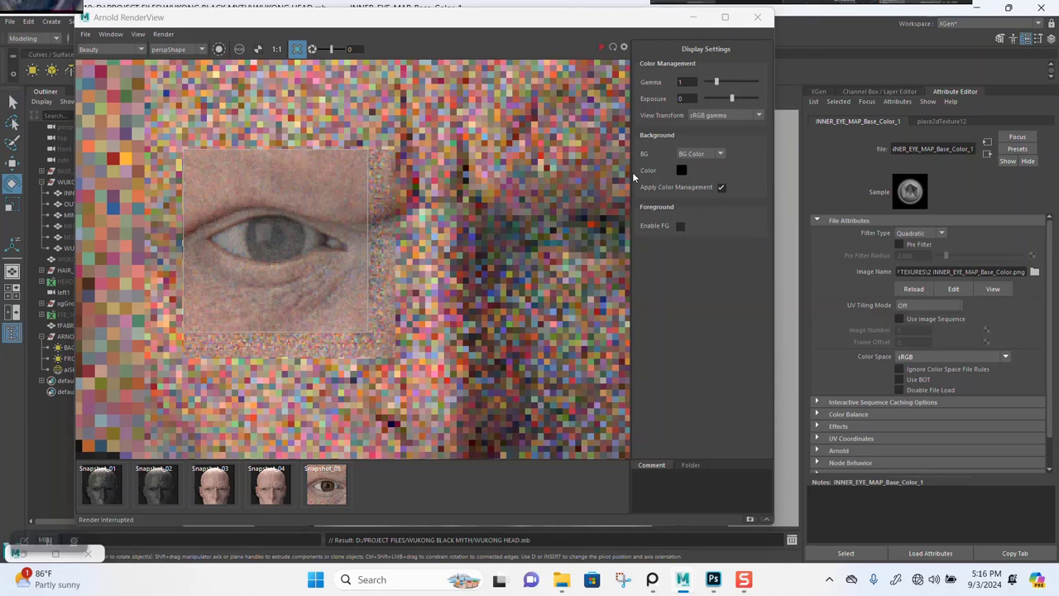
click(602, 49)
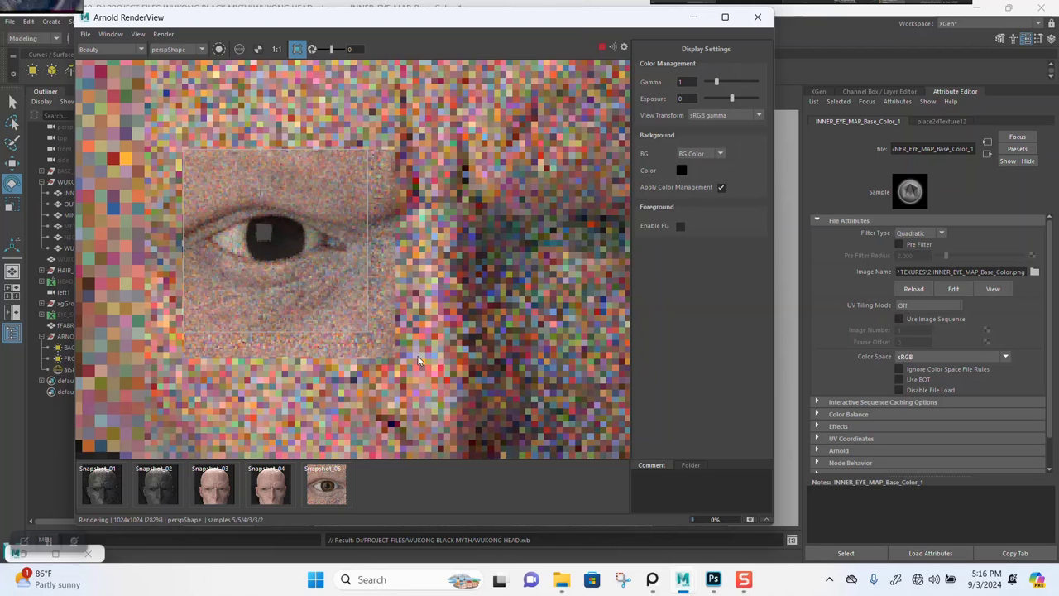
Zoom in and out on the refining Arnold render to inspect the face, eyes and skin.
scroll(399, 351, down, 1)
scroll(399, 351, down, 3)
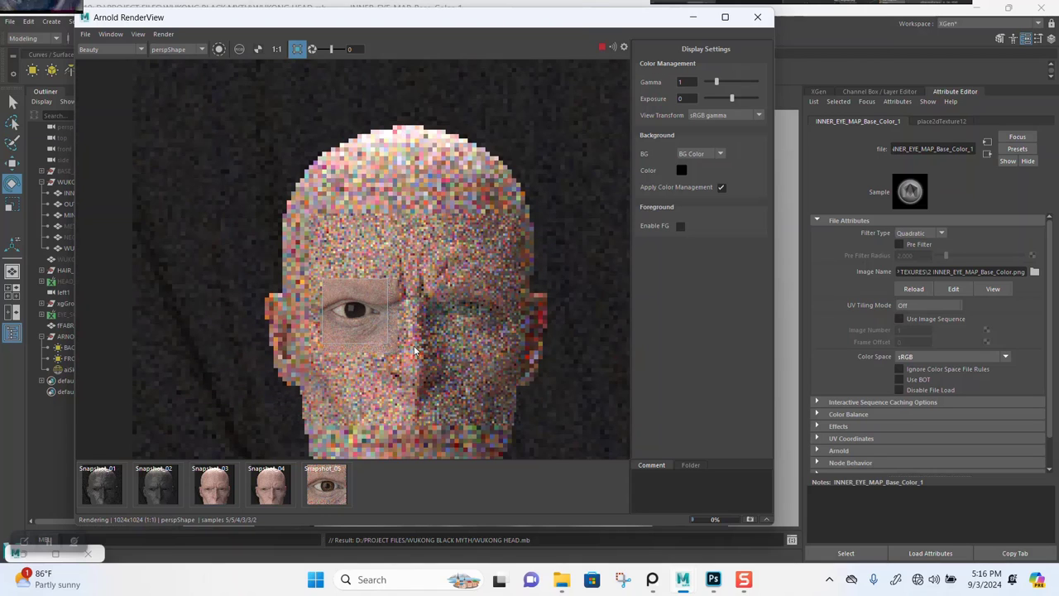
scroll(415, 351, up, 2)
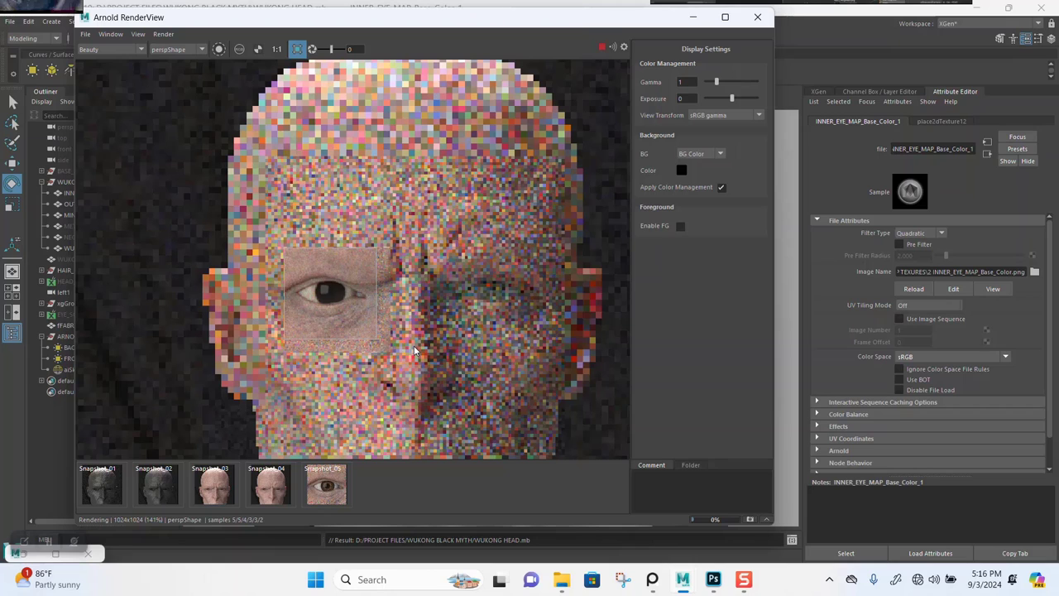
scroll(415, 351, up, 1)
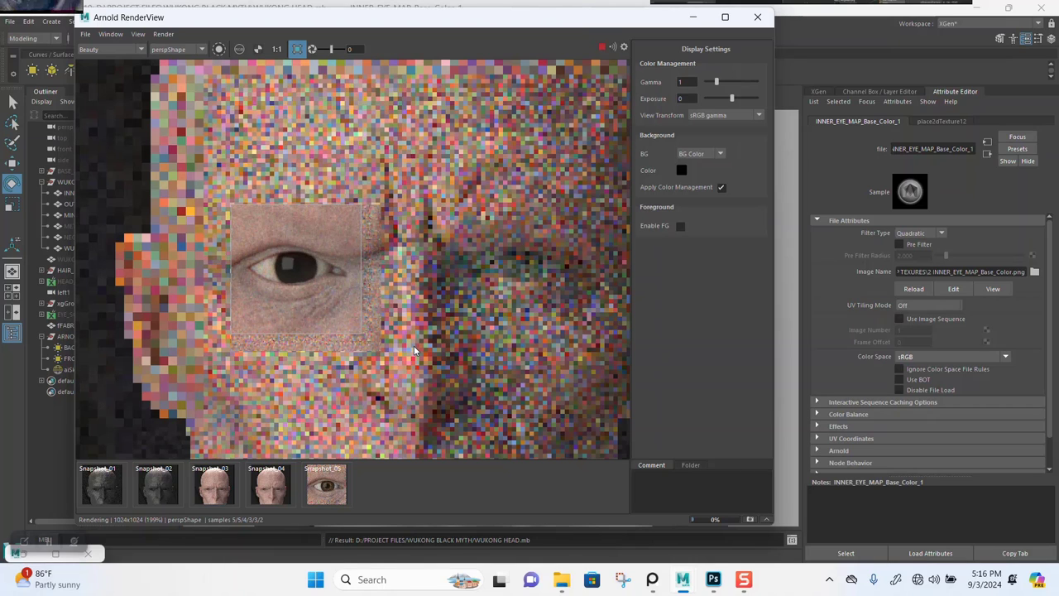
scroll(314, 281, up, 2)
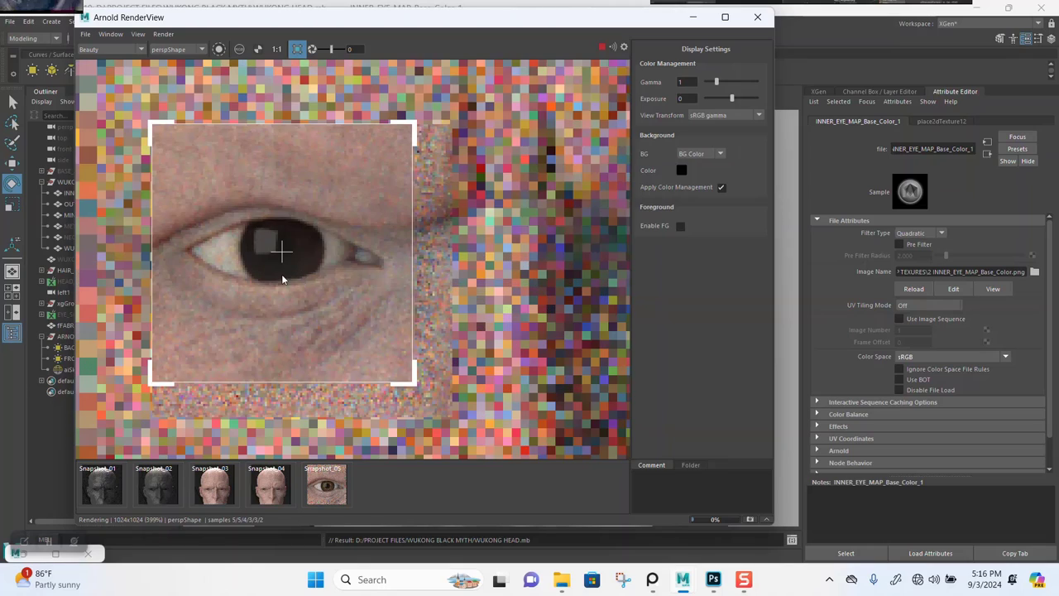
scroll(282, 276, up, 1)
scroll(285, 279, down, 2)
scroll(357, 285, down, 1)
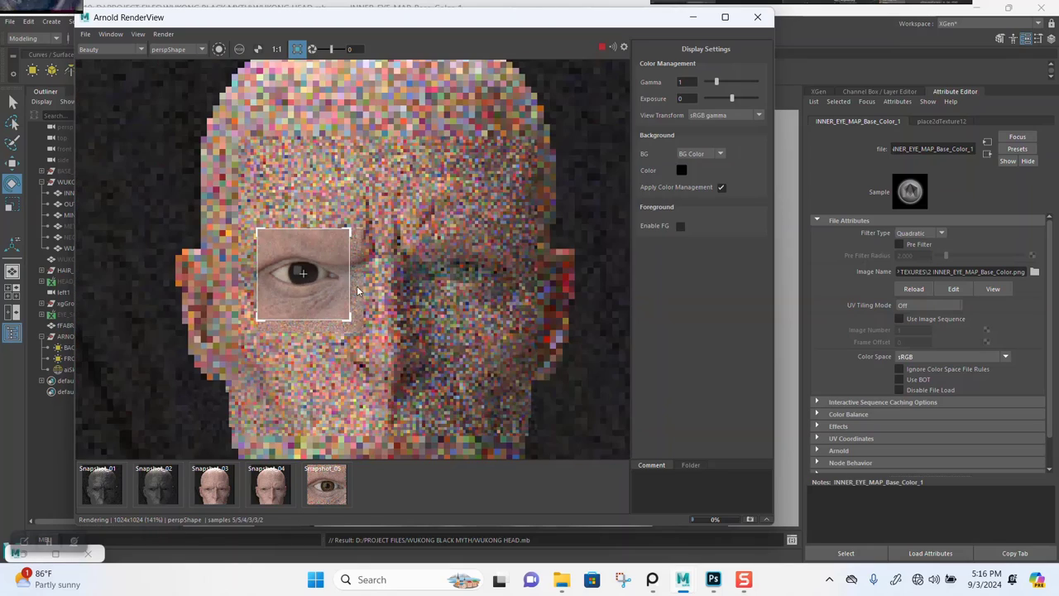
scroll(342, 300, up, 1)
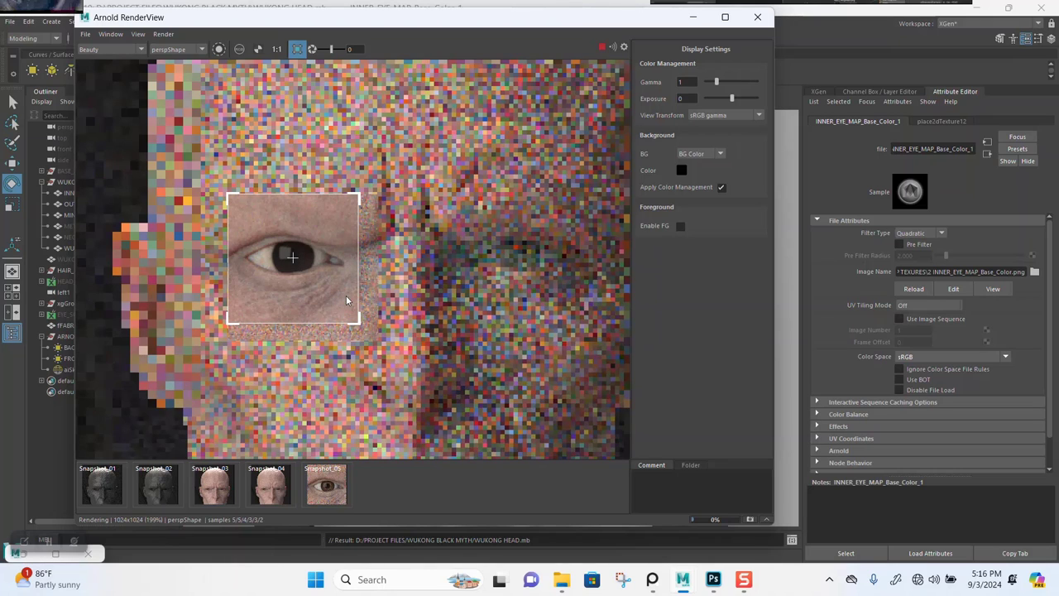
scroll(347, 296, down, 2)
scroll(352, 296, up, 1)
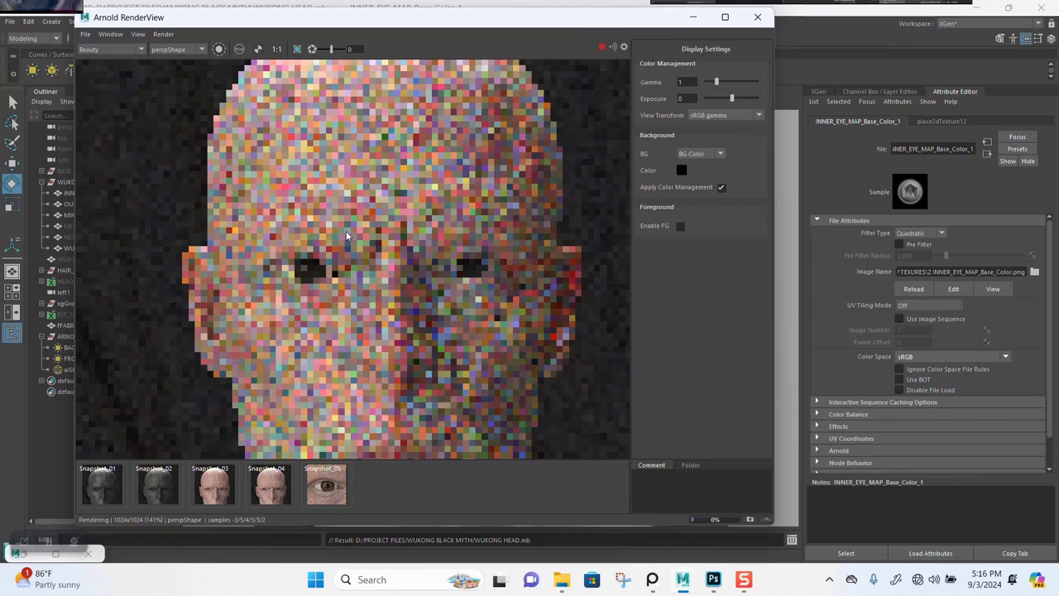
scroll(393, 278, down, 1)
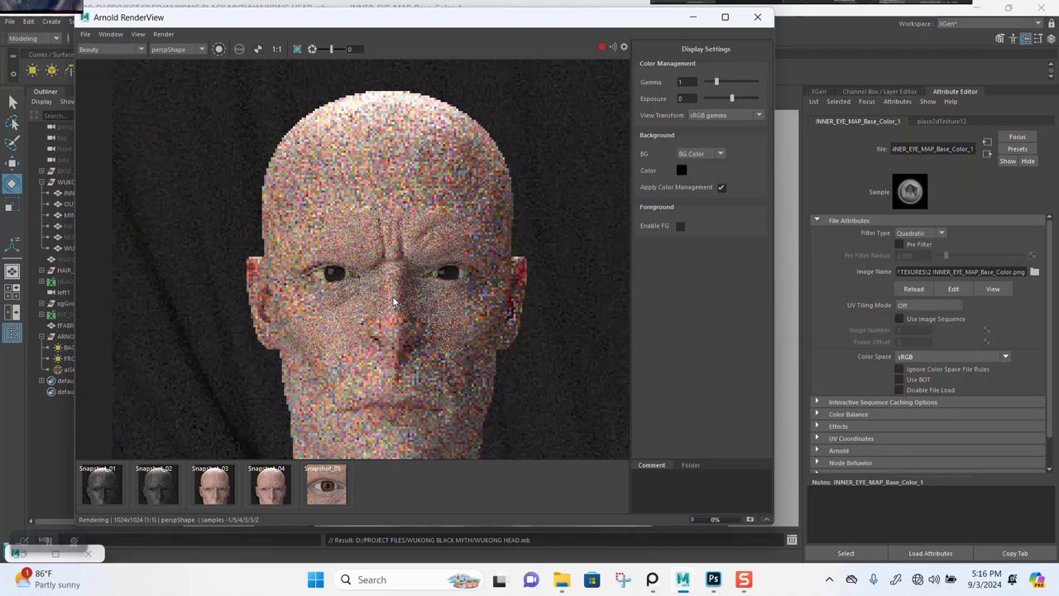
scroll(394, 302, down, 1)
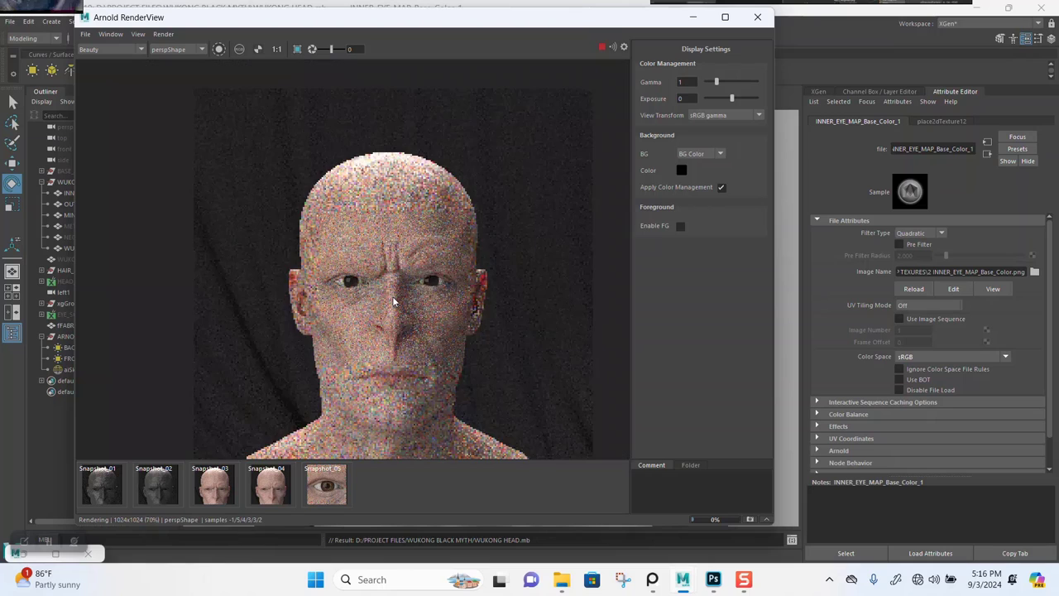
scroll(381, 313, up, 1)
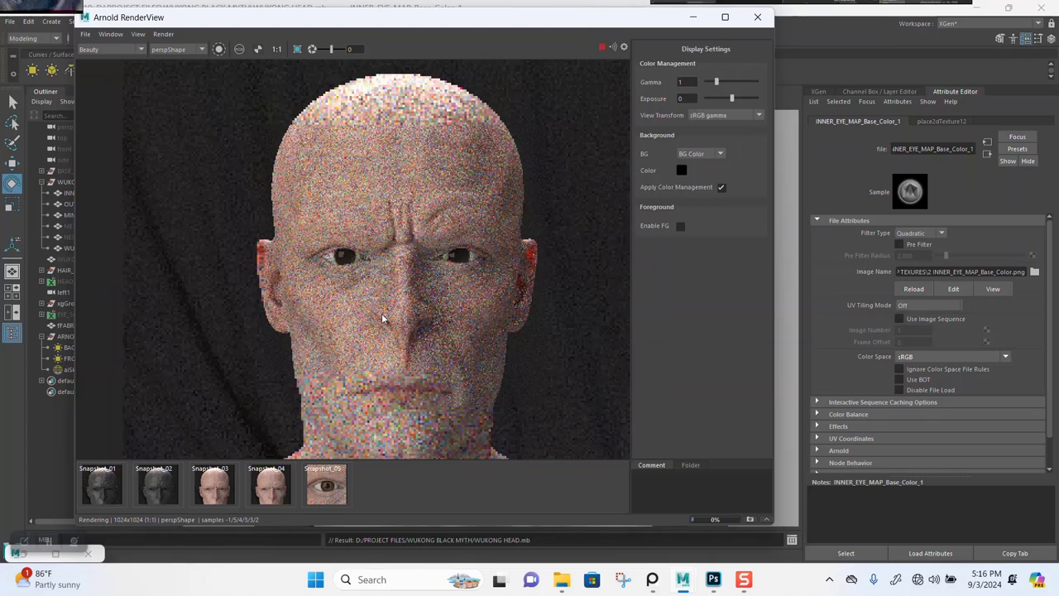
scroll(382, 317, up, 2)
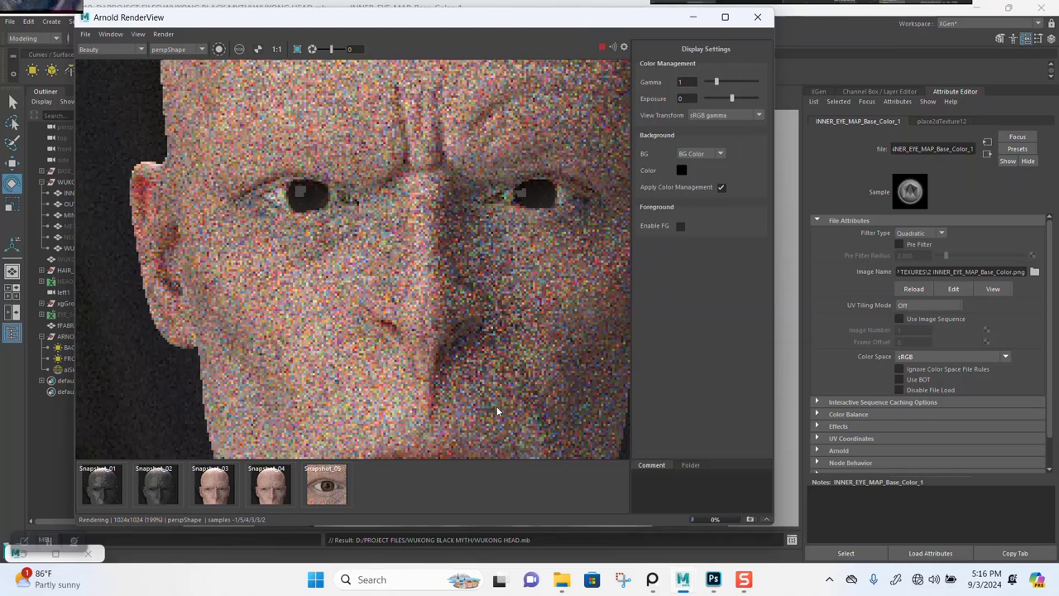
Scale the Layer 2 iris dab to 85.67%, then 107.40%, so it sits just inside the iris.
click(713, 579)
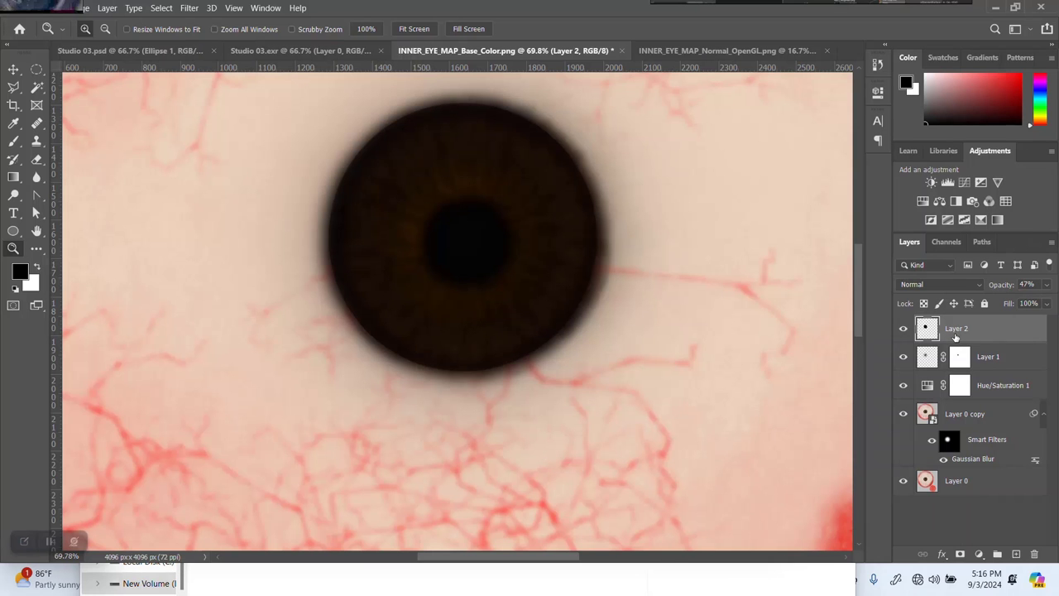
key(ctrl+t)
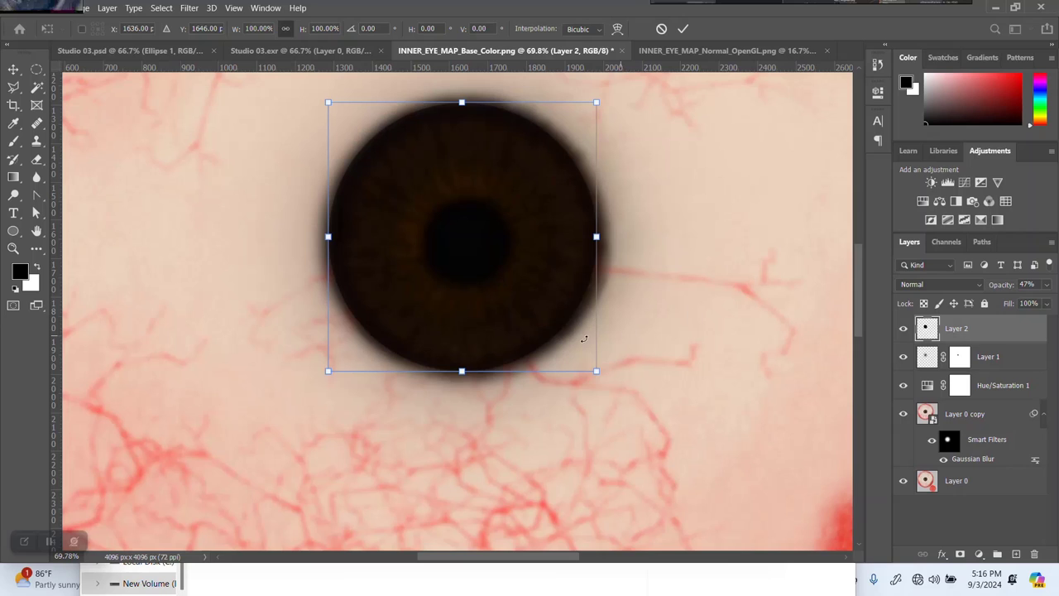
alt+drag(595, 370, 568, 359)
key(Return)
key(z)
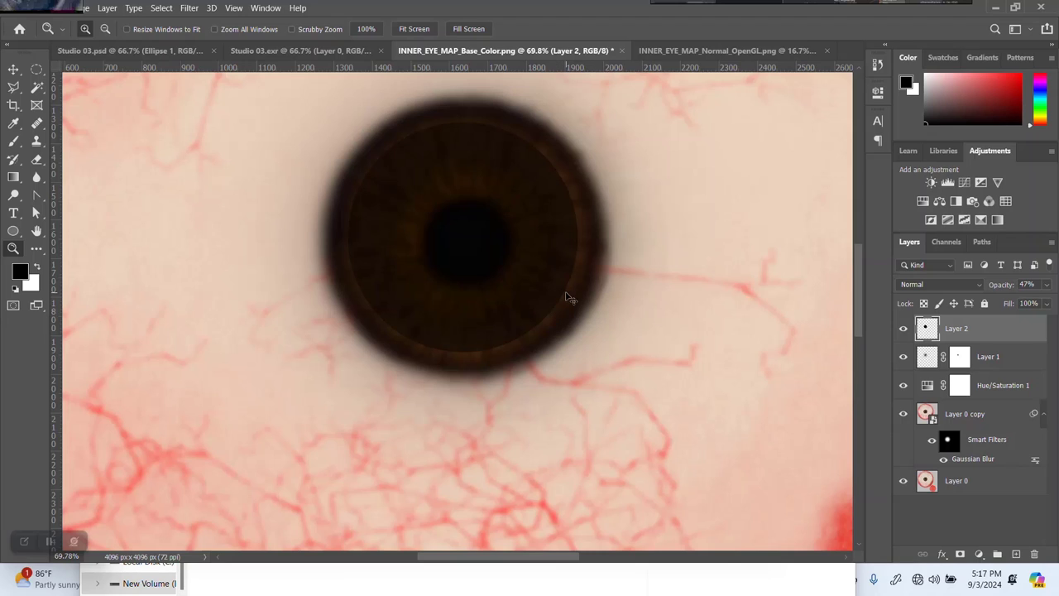
key(ctrl+t)
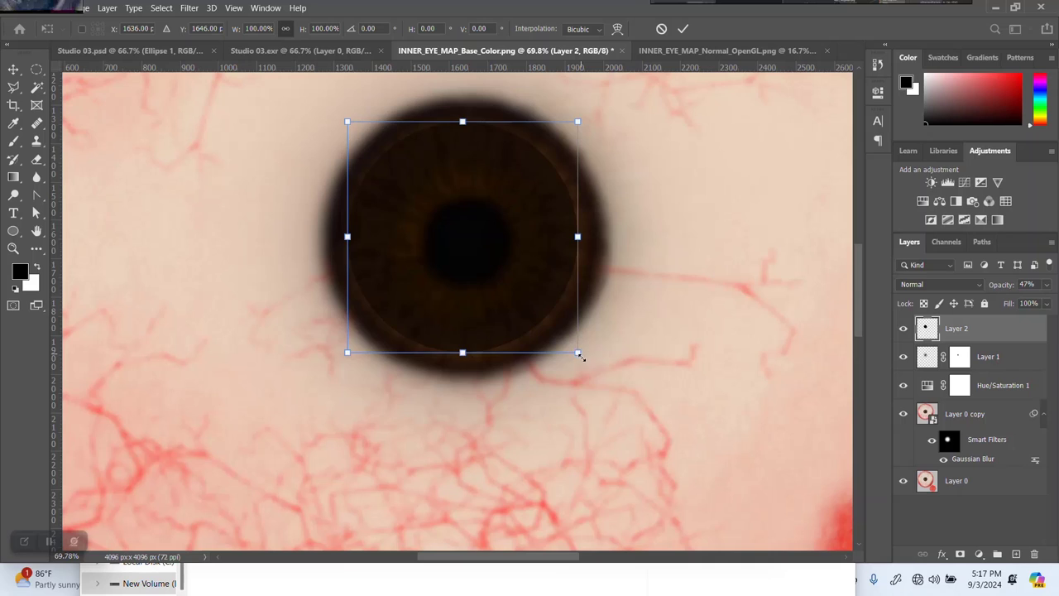
drag(578, 354, 586, 362)
key(Return)
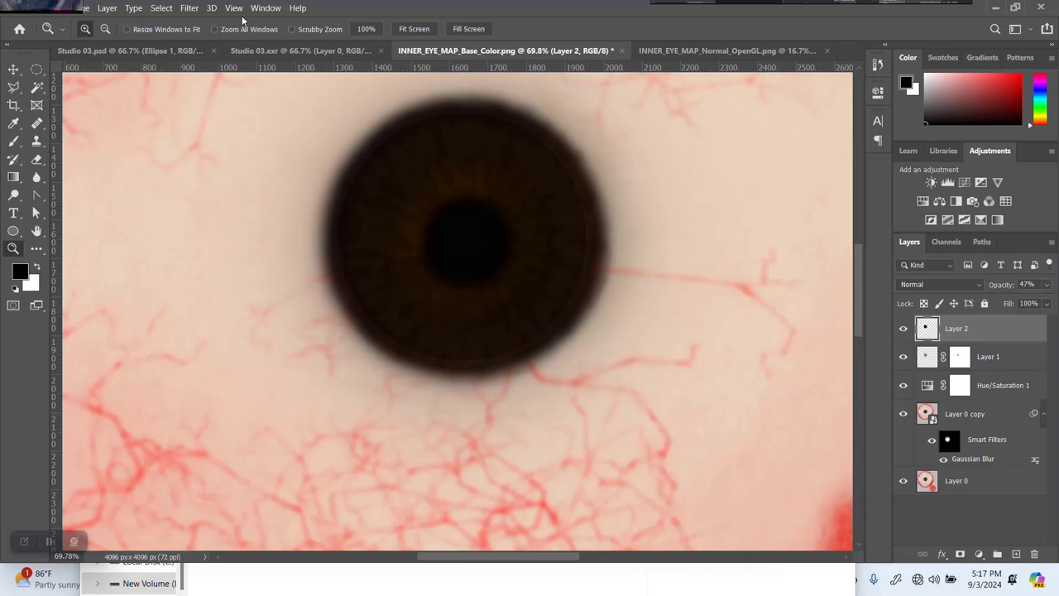
Convert Layer 2 into a Smart Object.
click(190, 9)
mouse_move(256, 156)
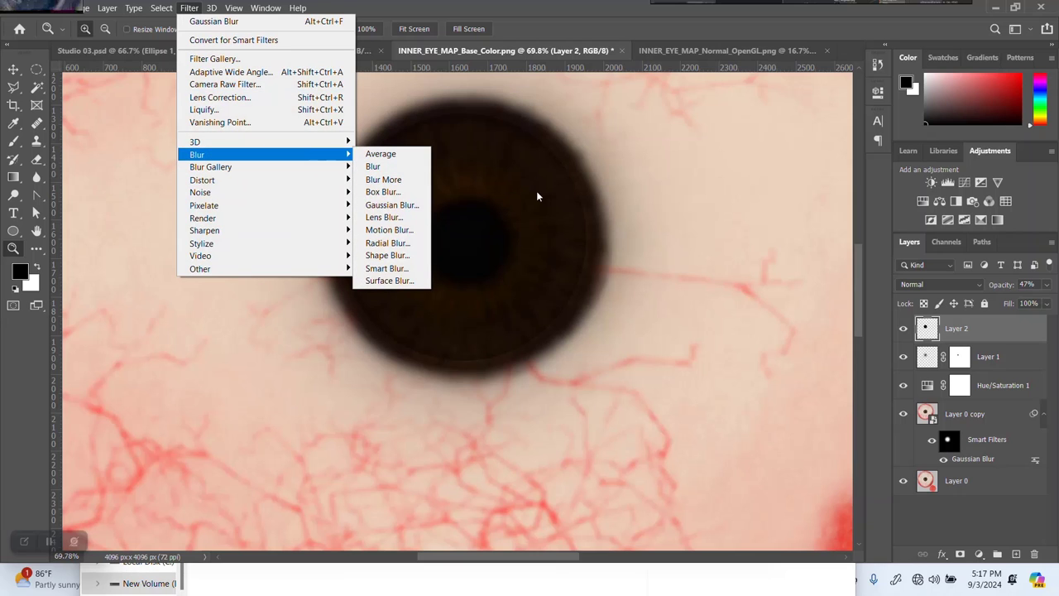
click(985, 324)
right_click(985, 327)
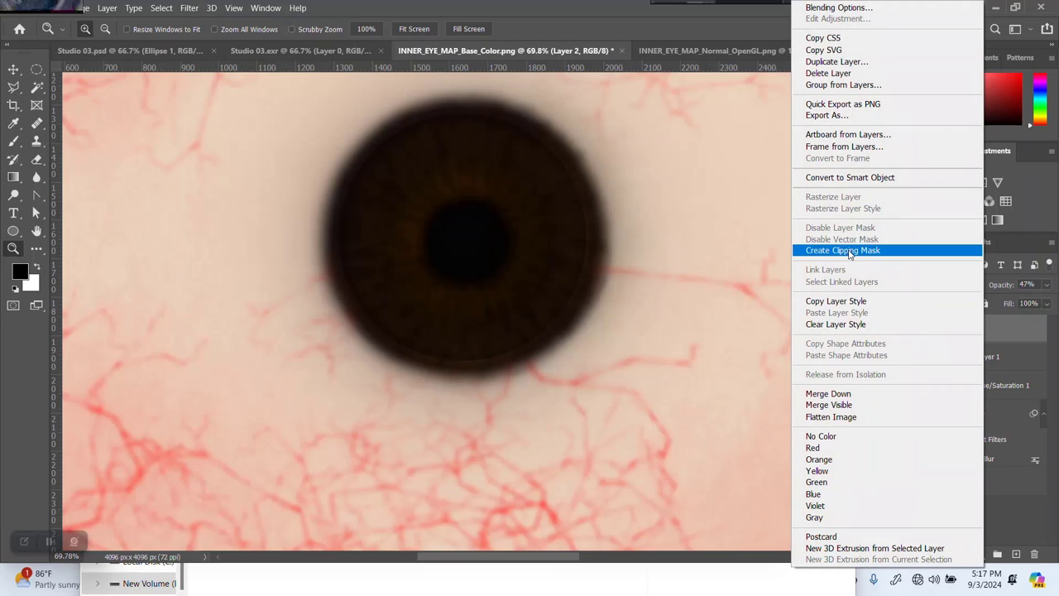
click(846, 177)
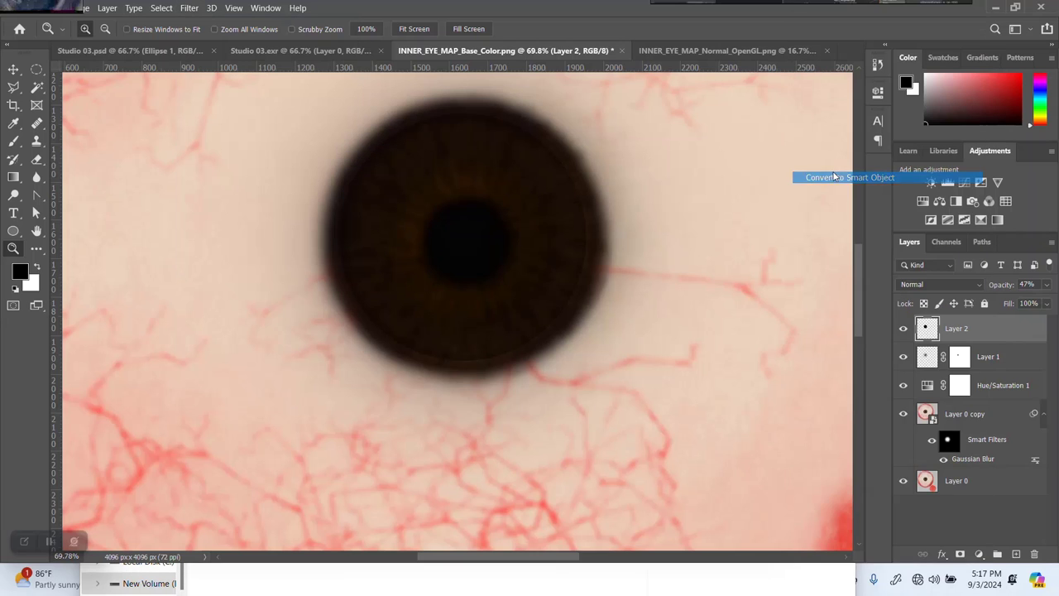
Apply a Gaussian Blur smart filter with a 12.5 px radius to the iris dab.
click(230, 8)
mouse_move(189, 8)
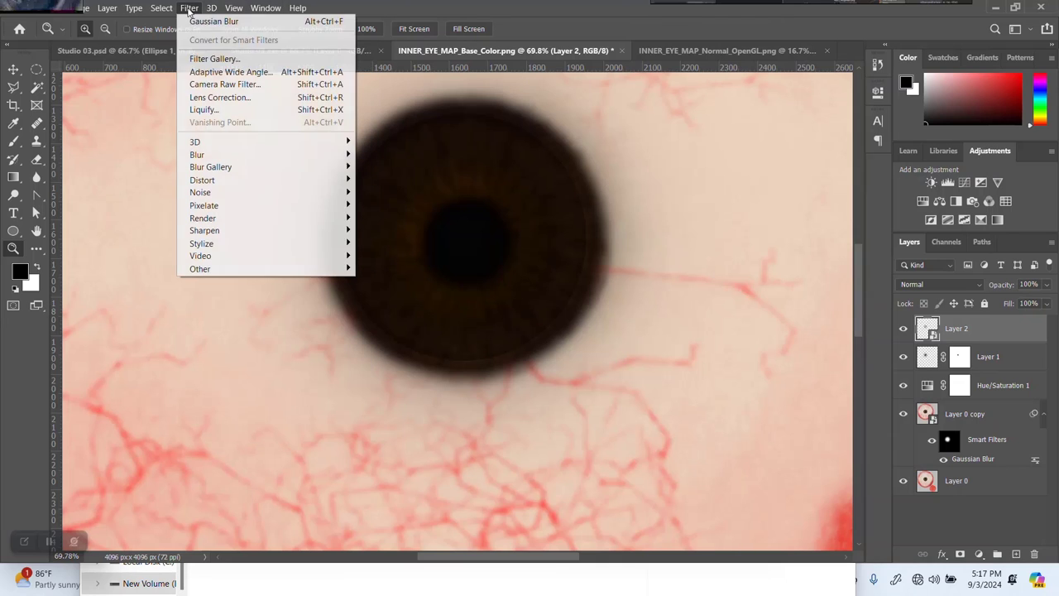
mouse_move(197, 154)
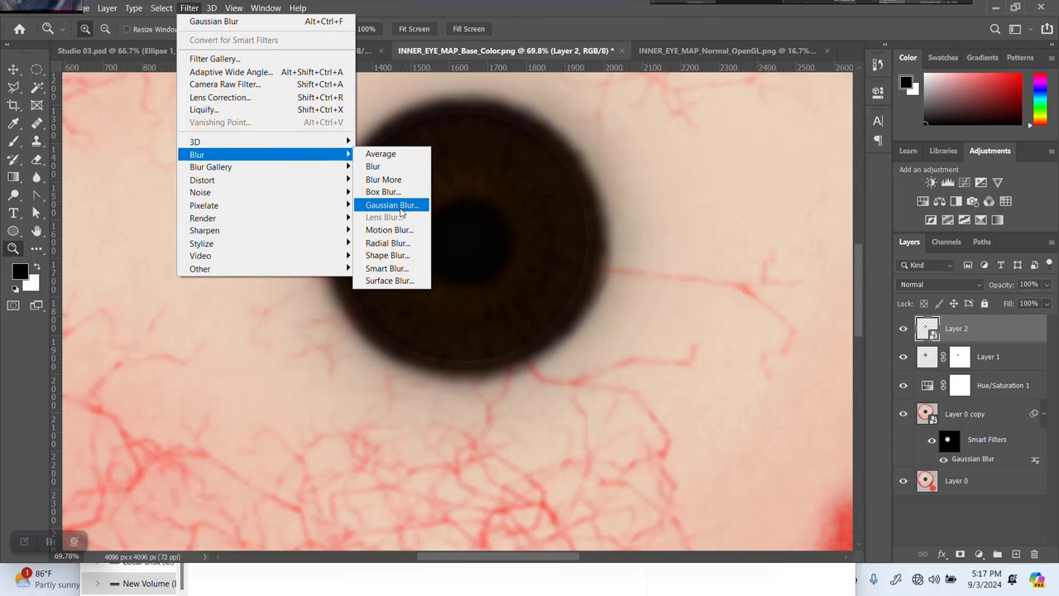
click(389, 205)
key(Down)
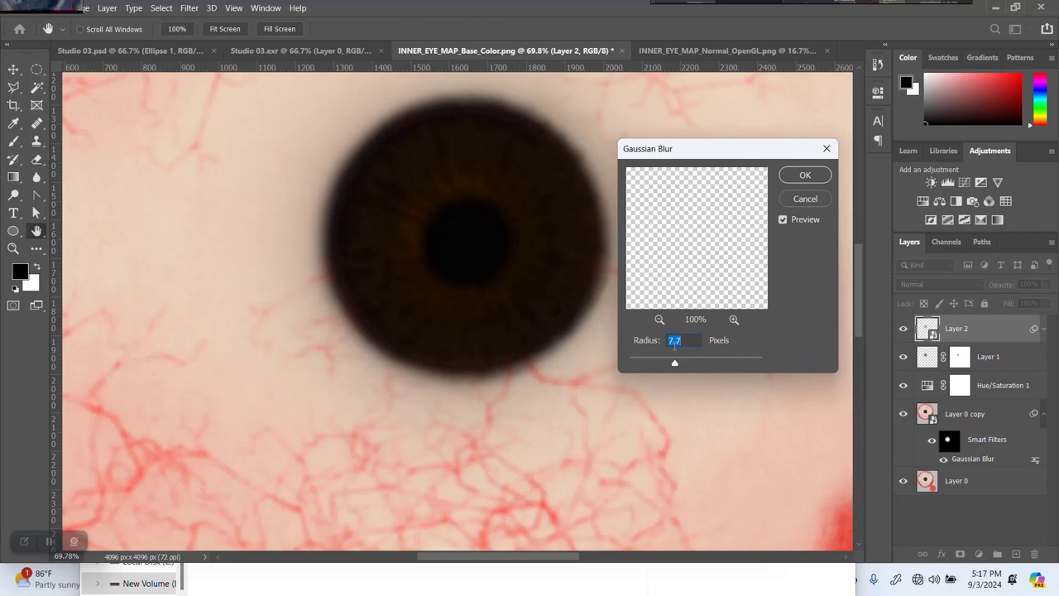
drag(673, 365, 627, 364)
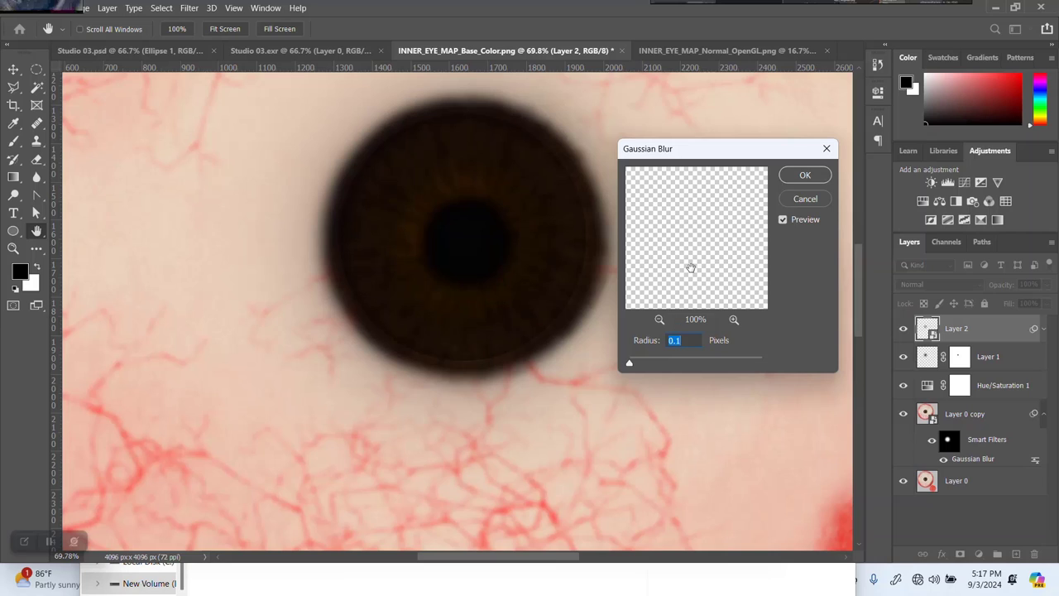
click(660, 319)
click(659, 320)
click(659, 319)
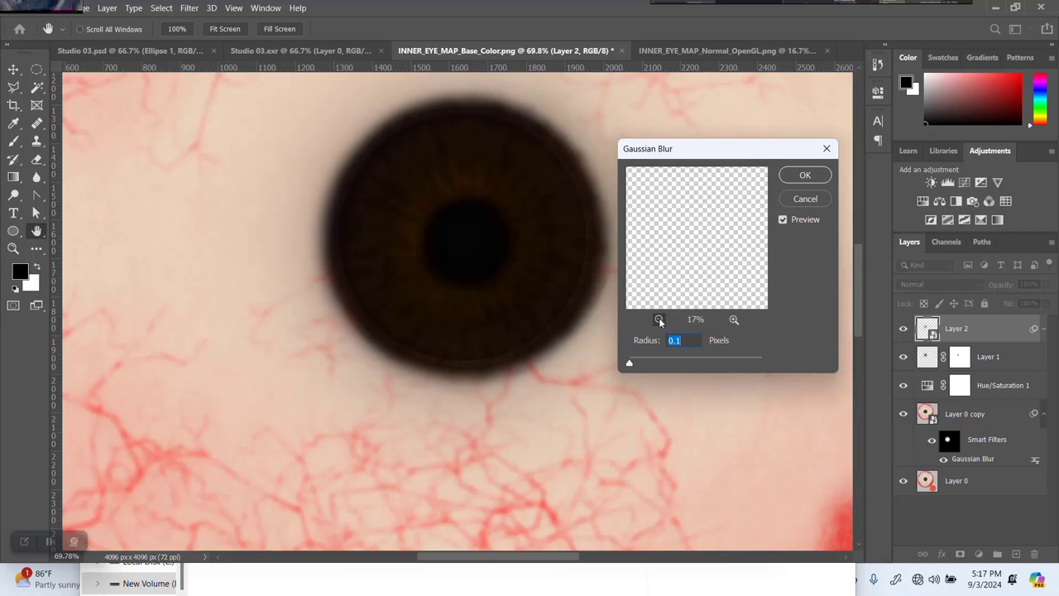
click(659, 319)
text(0.5)
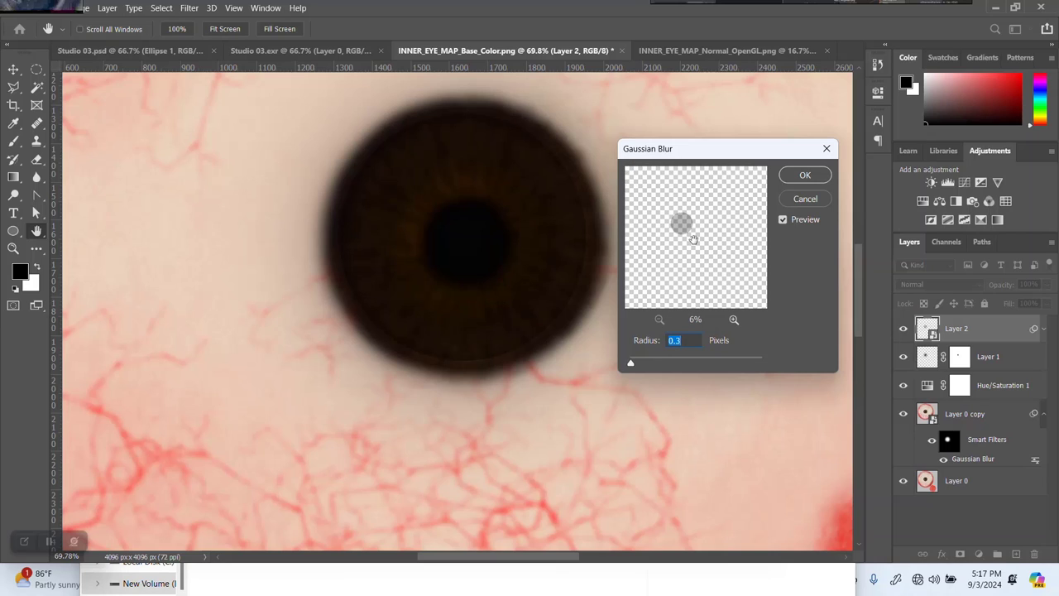
key(Up)
key(Up)
click(734, 319)
click(734, 319)
click(734, 319)
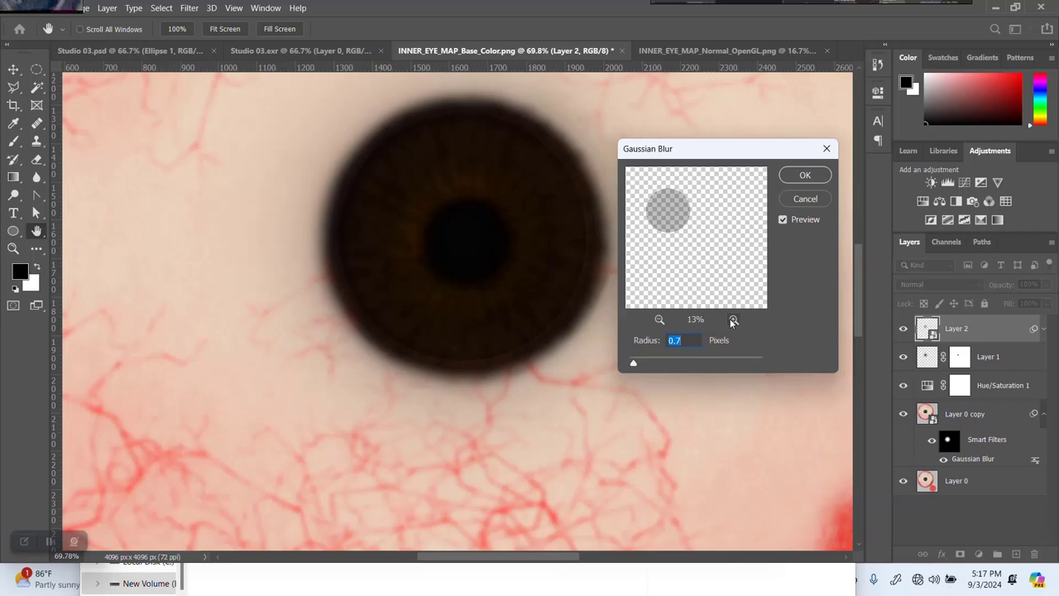
drag(679, 238, 702, 267)
drag(634, 362, 684, 362)
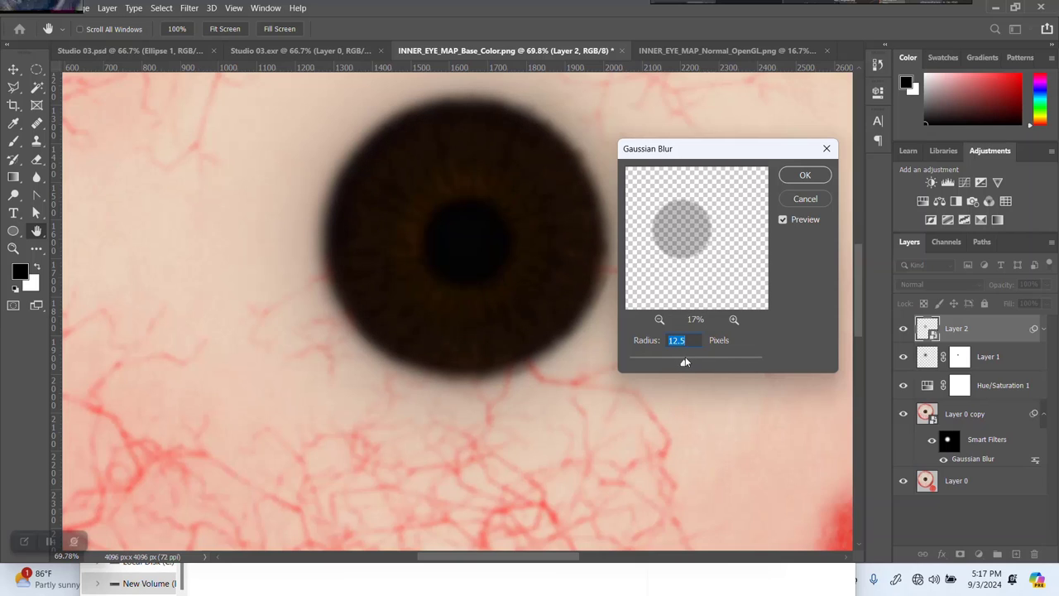
click(792, 178)
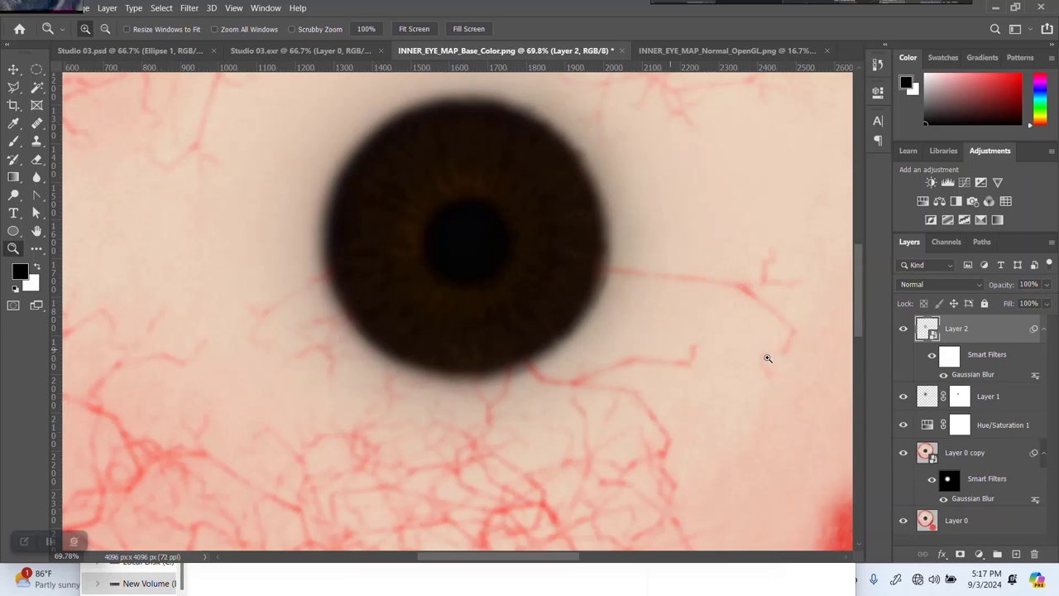
Lower Layer 2 opacity to 55%.
click(1046, 285)
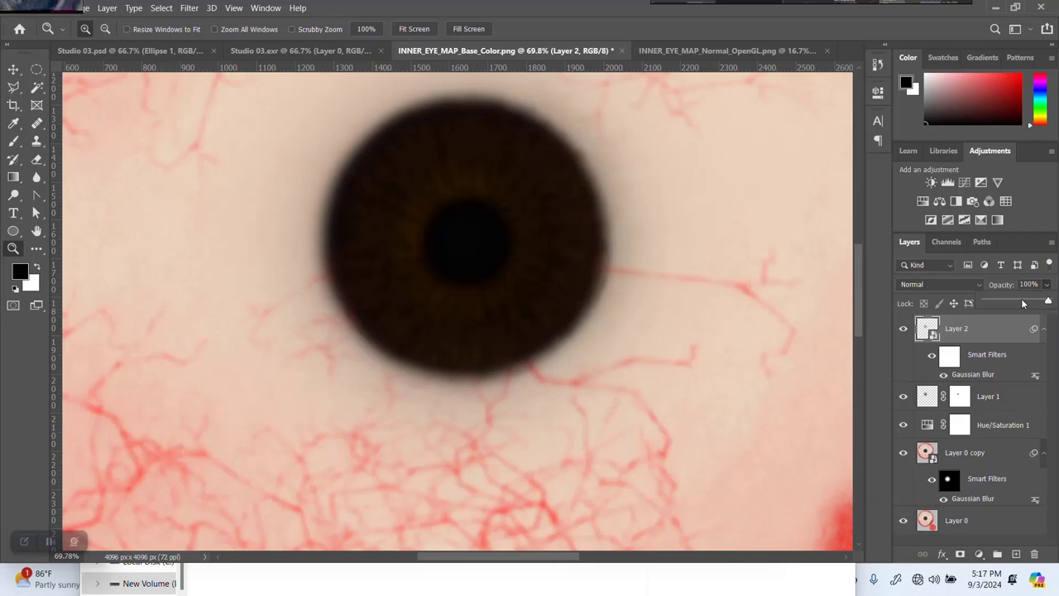
click(1044, 287)
drag(1022, 304, 1020, 303)
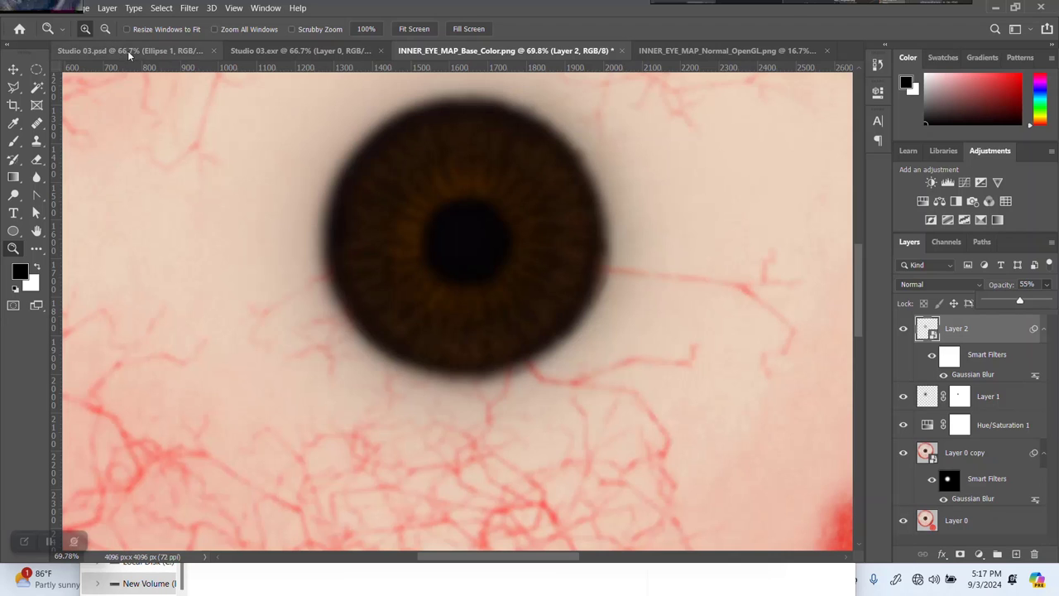
click(49, 7)
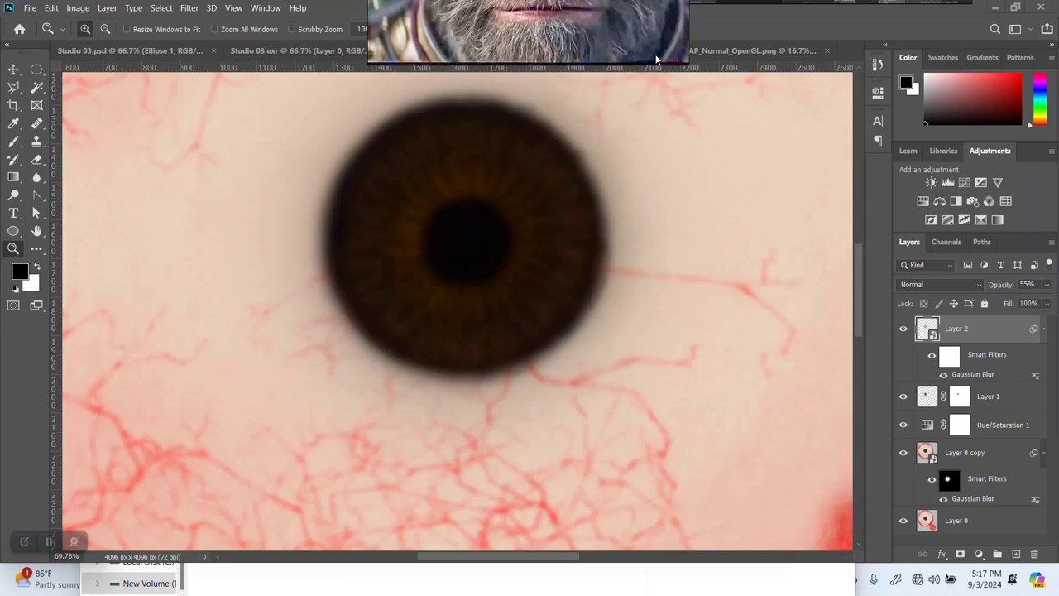
Save the blurred eye texture as PNG named 3 INNER_EYE_MAP_Base_Color in SP TEXURES.
click(29, 8)
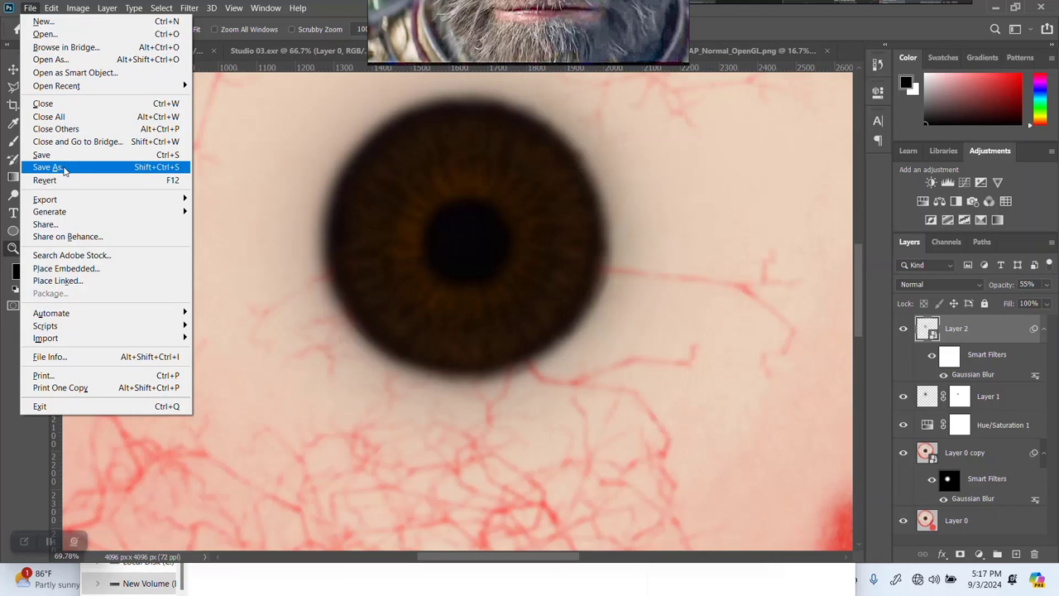
click(64, 170)
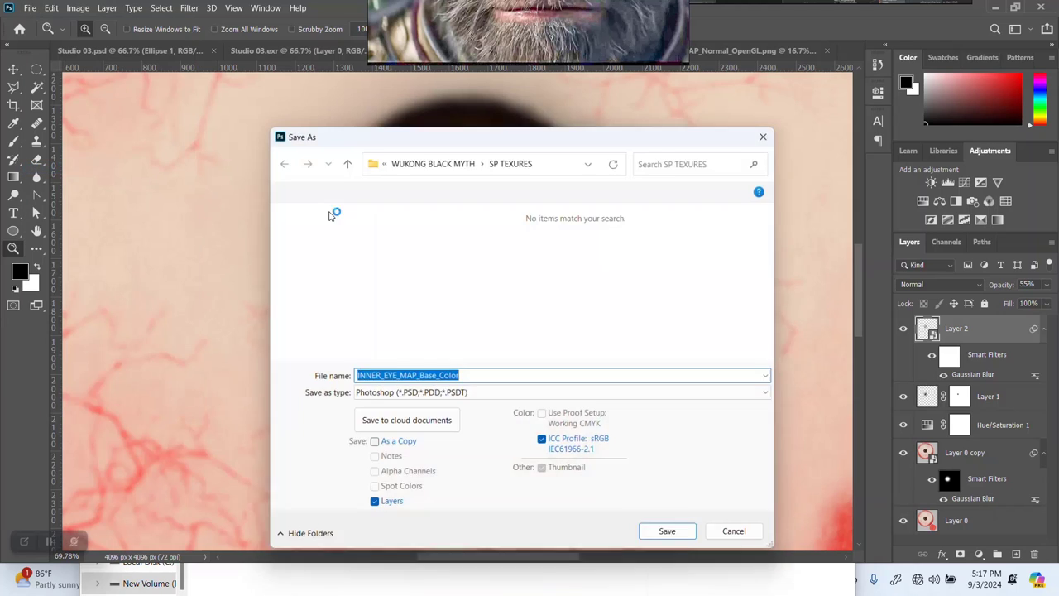
click(409, 395)
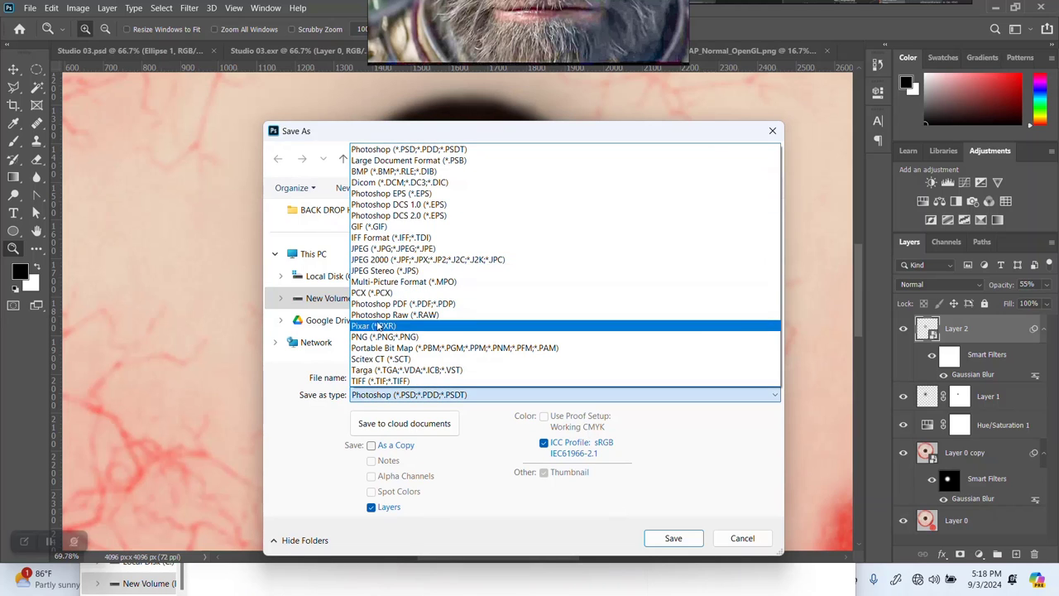
click(389, 337)
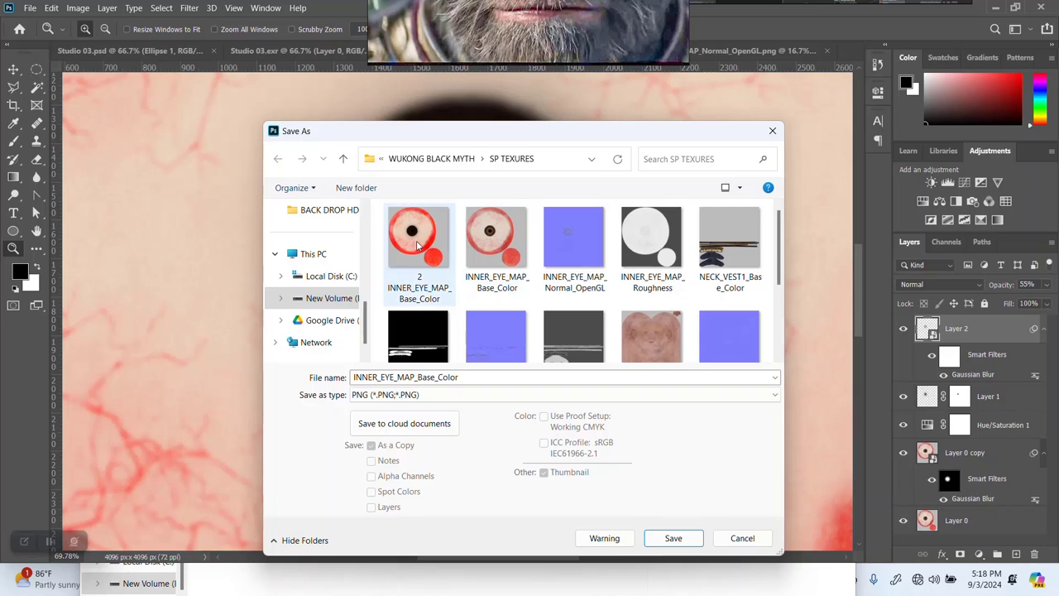
click(414, 240)
click(360, 376)
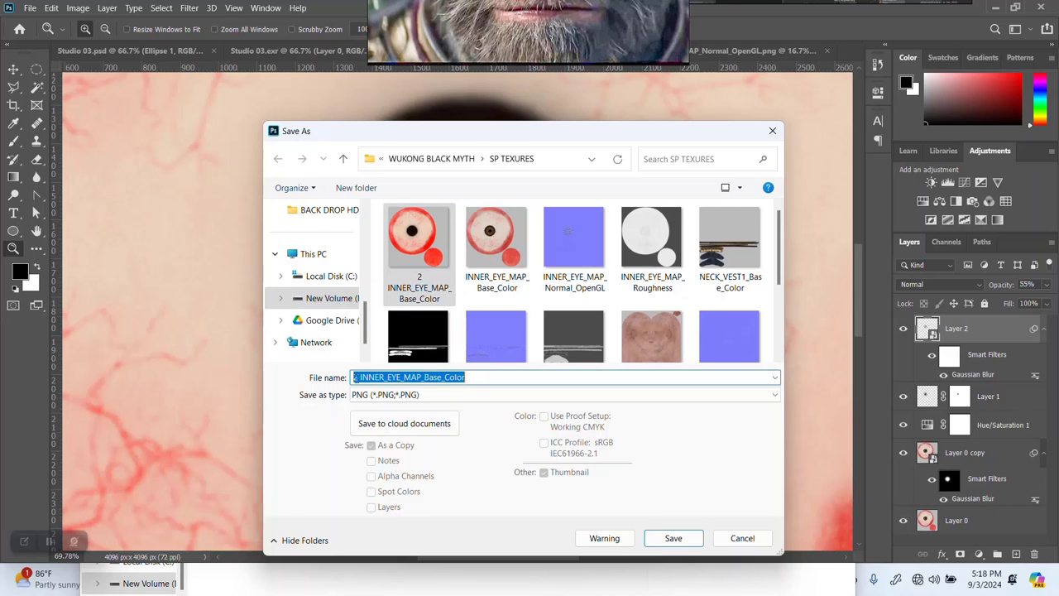
click(356, 377)
key(BackSpace)
key(BackSpace)
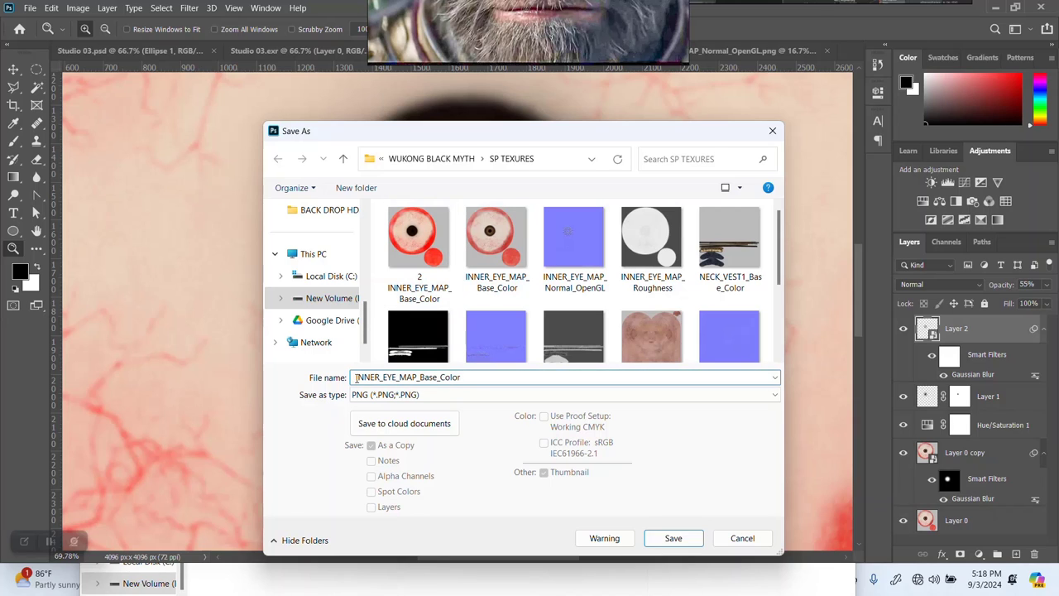
text(3)
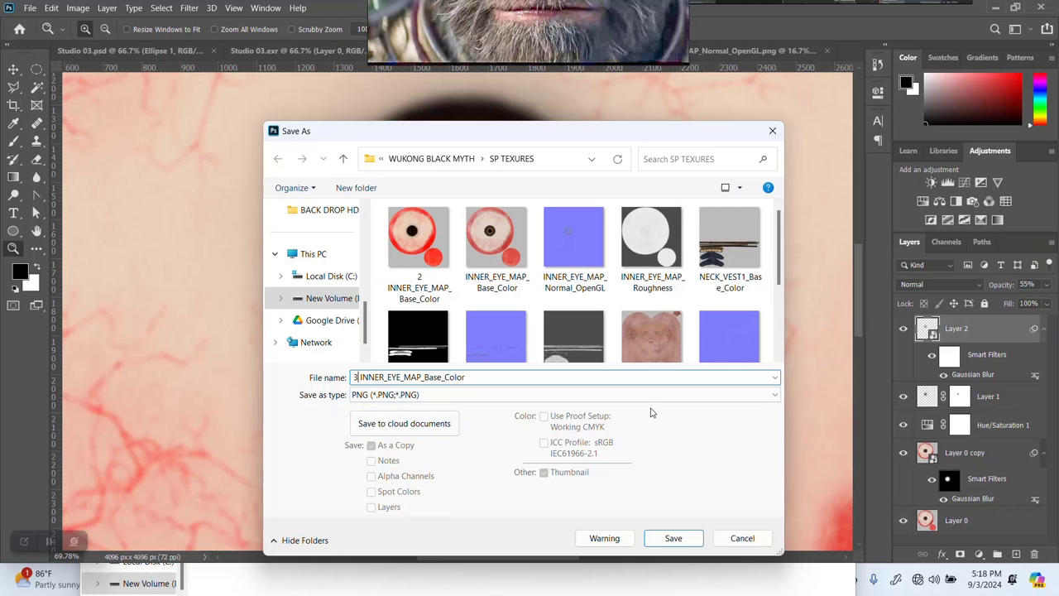
key(Return)
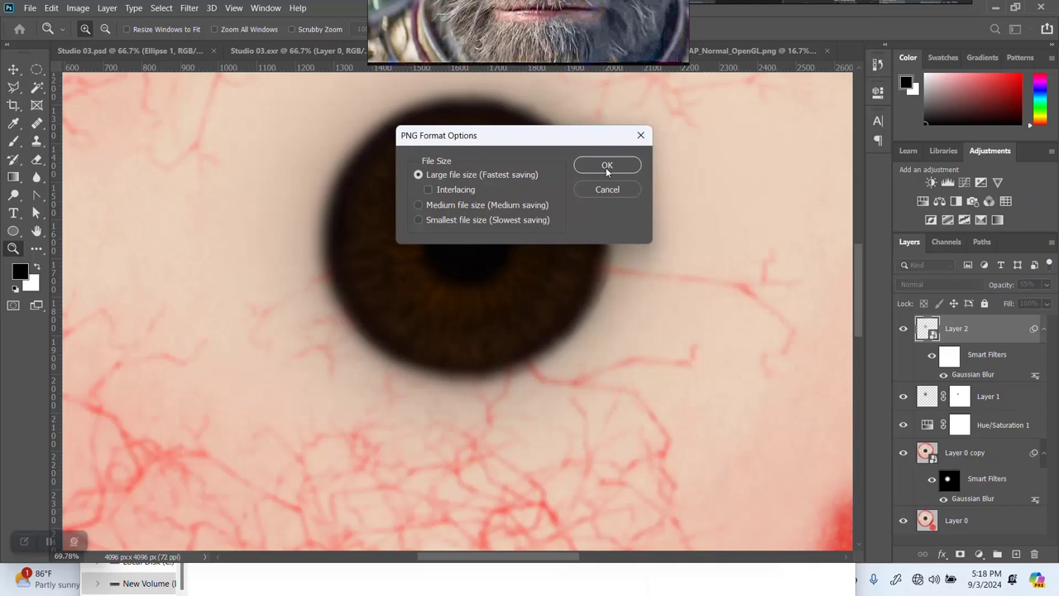
click(607, 166)
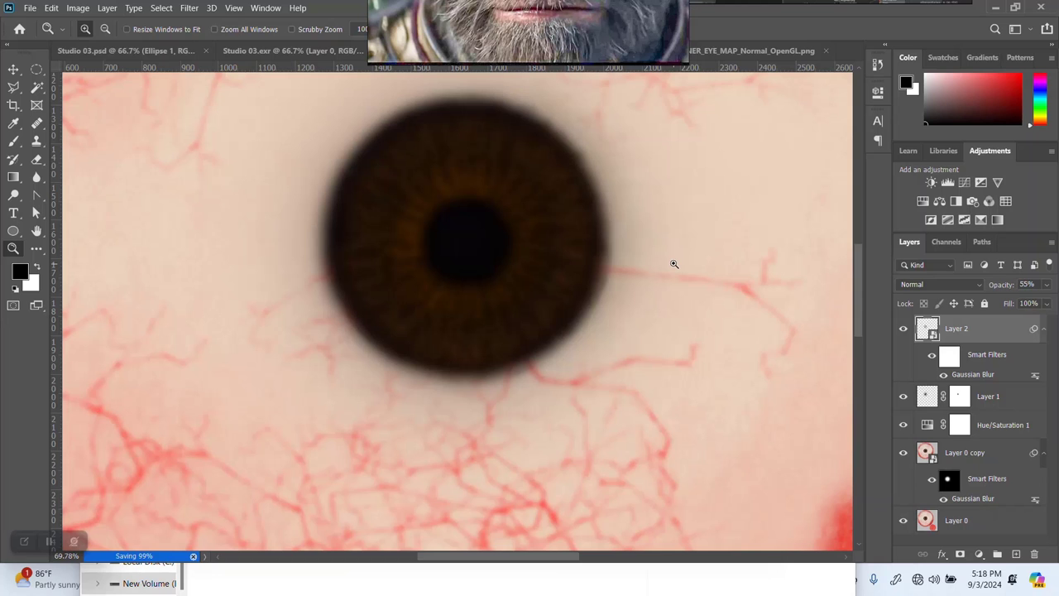
Load 3 INNER_EYE_MAP_Base_Color.png into the eye file node's Image Name.
click(995, 9)
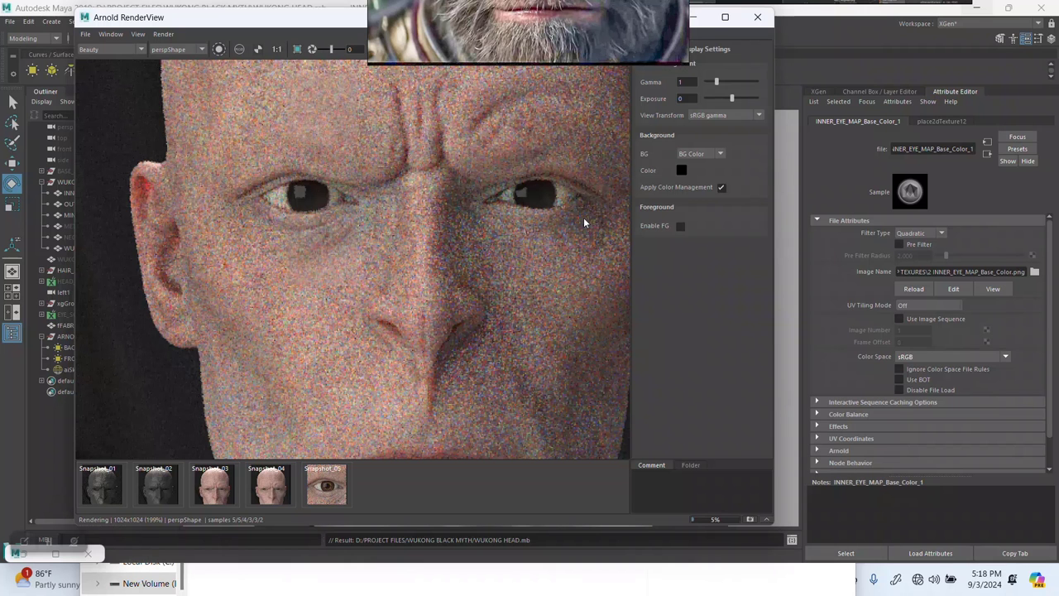
click(1034, 271)
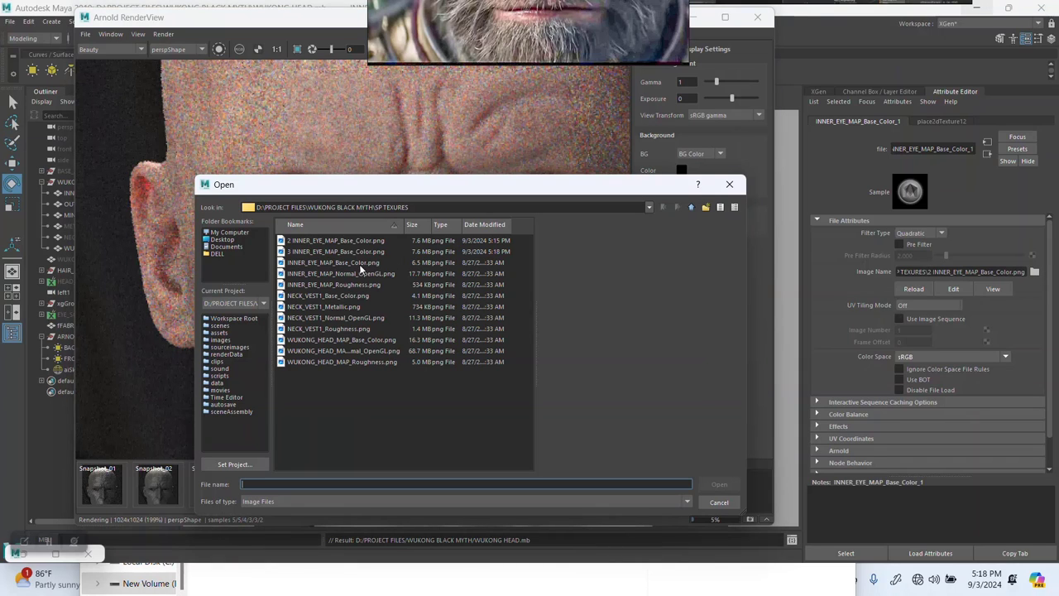
click(323, 251)
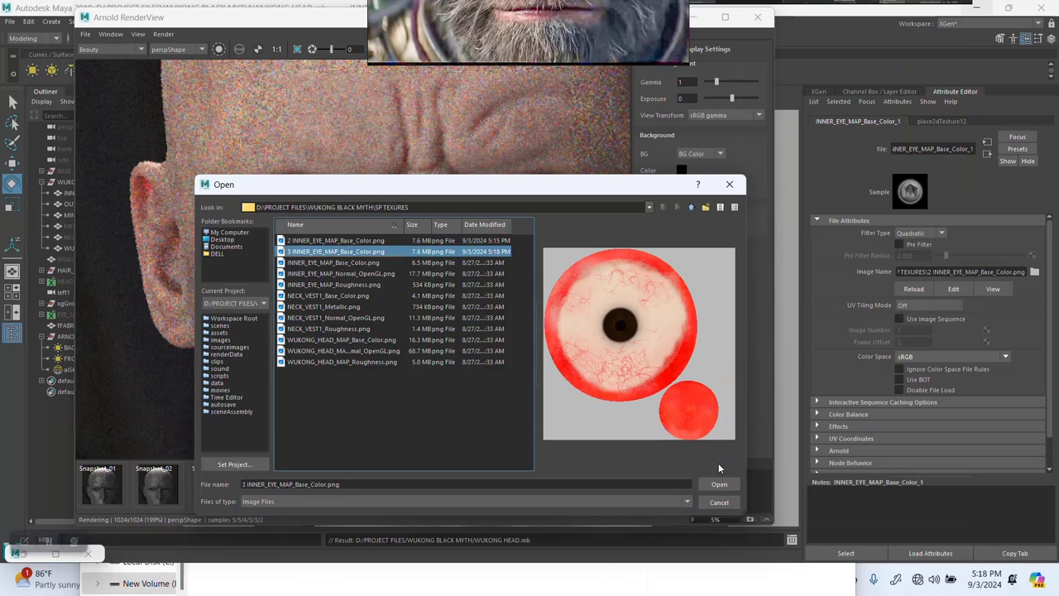
click(719, 484)
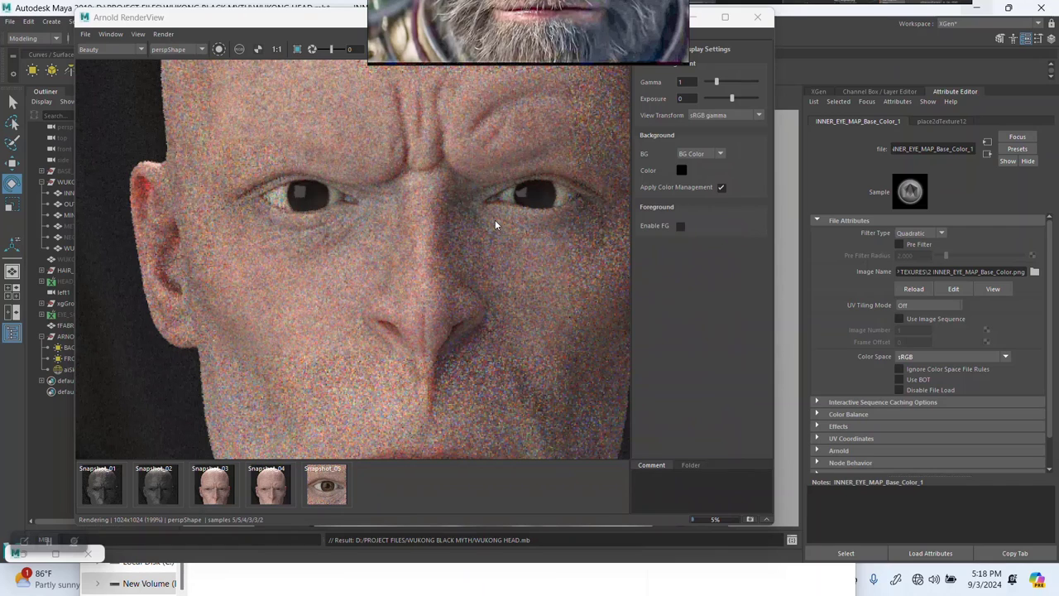
drag(482, 39, 813, 54)
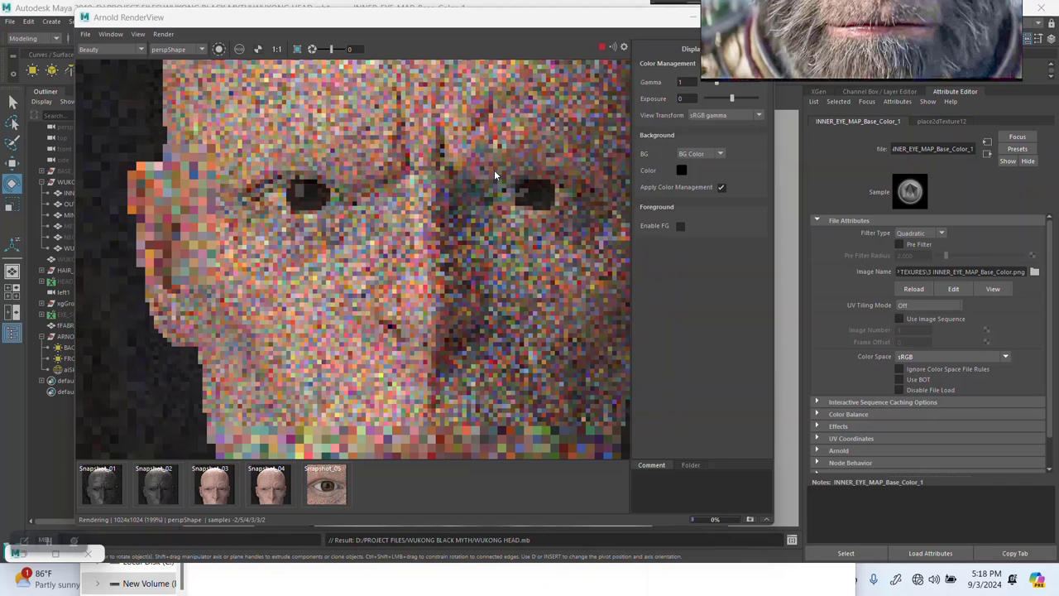
Region-render a box around the left eye and reposition the monkey face reference image.
click(297, 49)
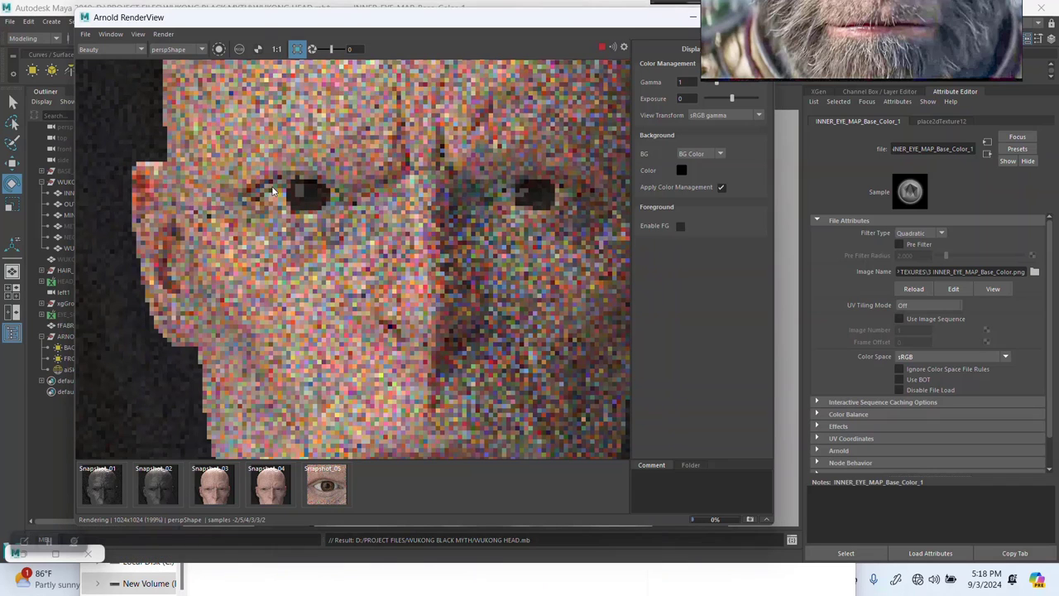
drag(214, 136, 384, 268)
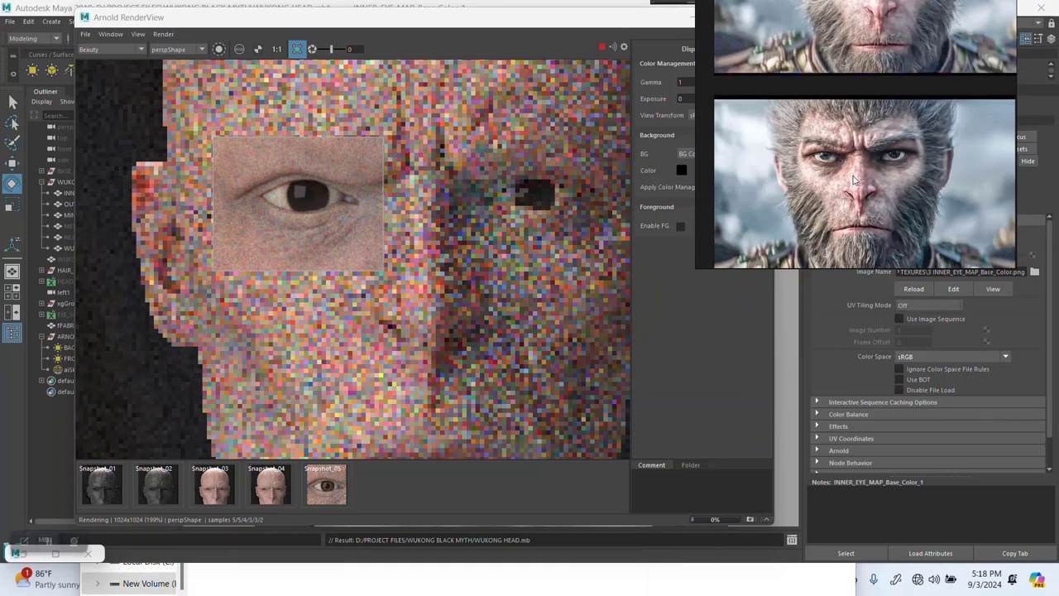
drag(858, 189, 875, 147)
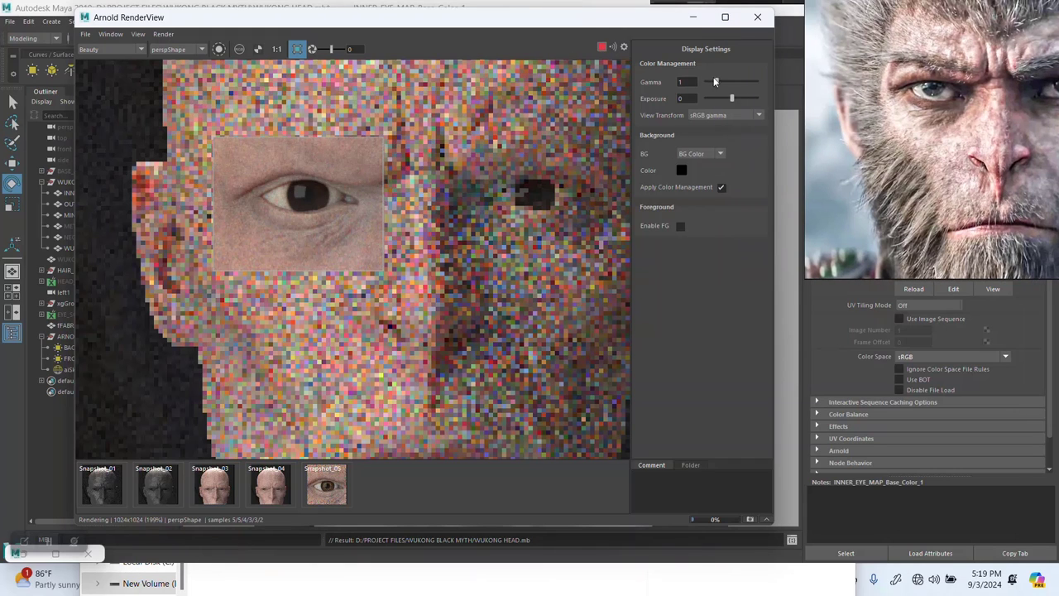
Group the eye meshes from INNER_EYES2 to MINUSCUS and name the group EYE.
click(693, 17)
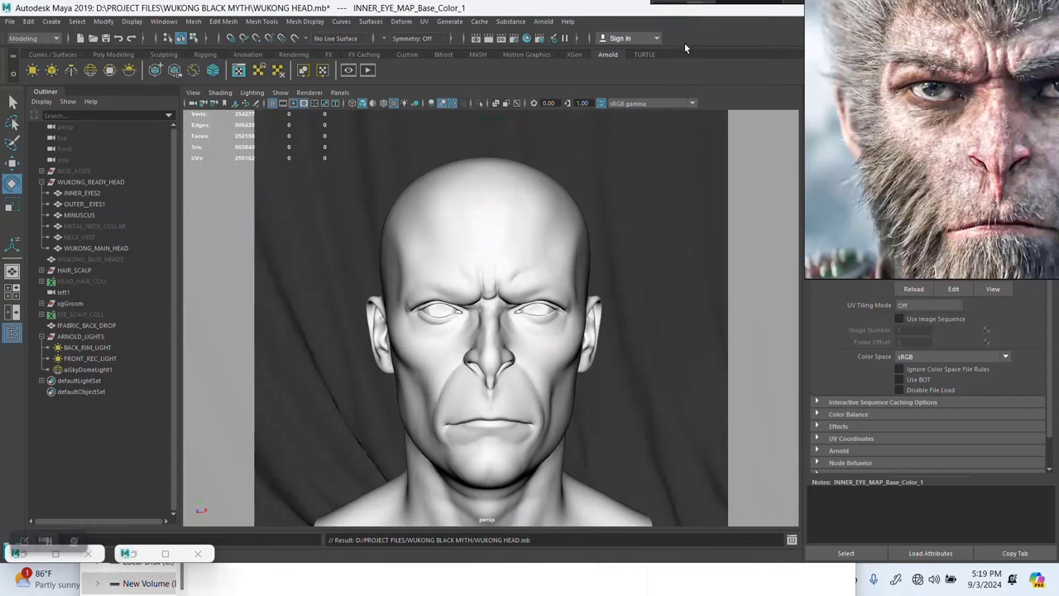
click(83, 213)
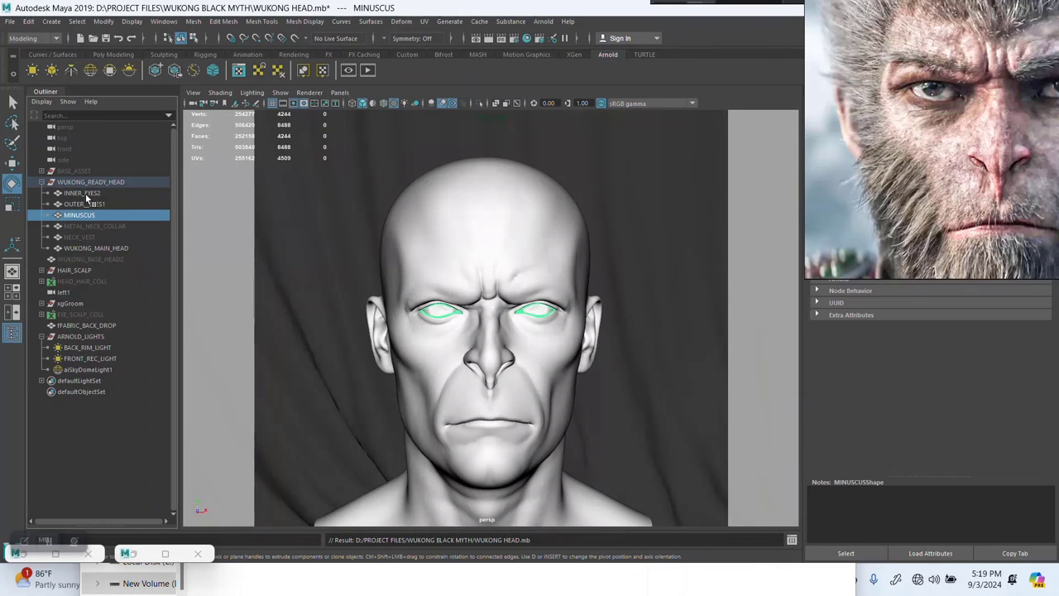
shift+click(85, 194)
key(ctrl+g)
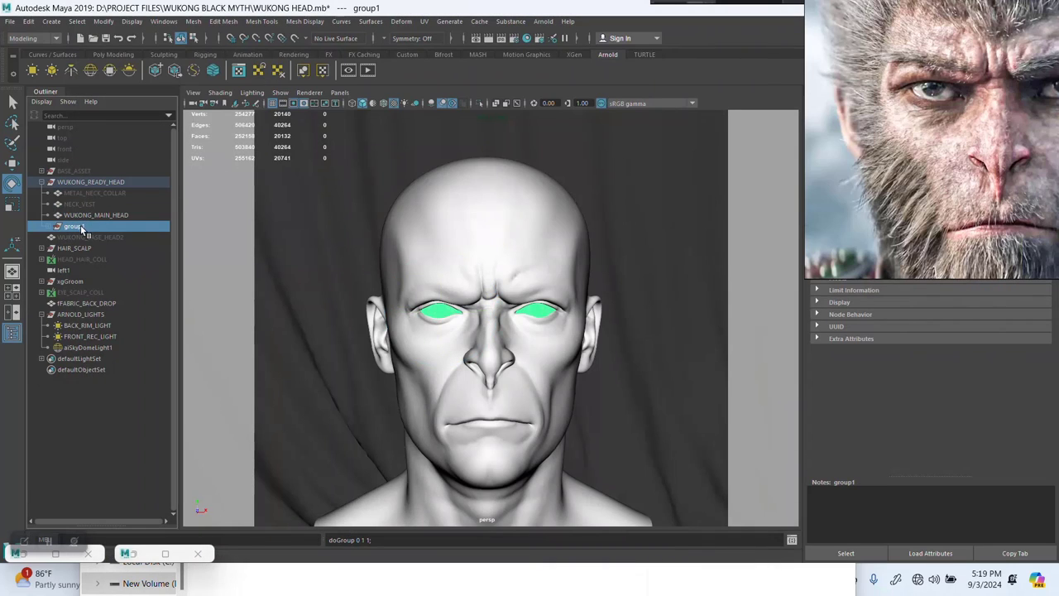
double_click(76, 226)
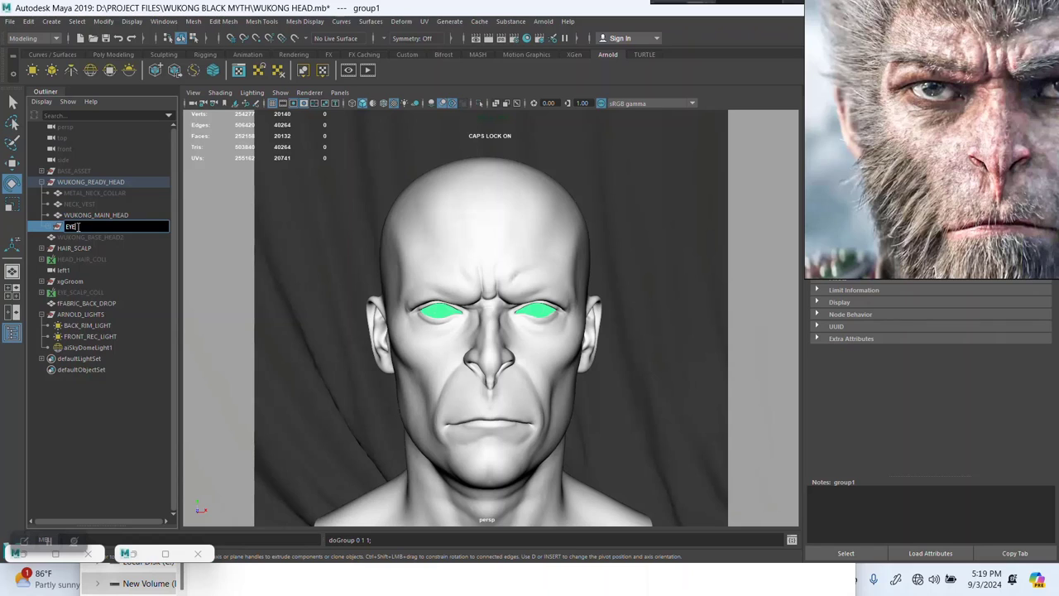
text(EYE)
key(Return)
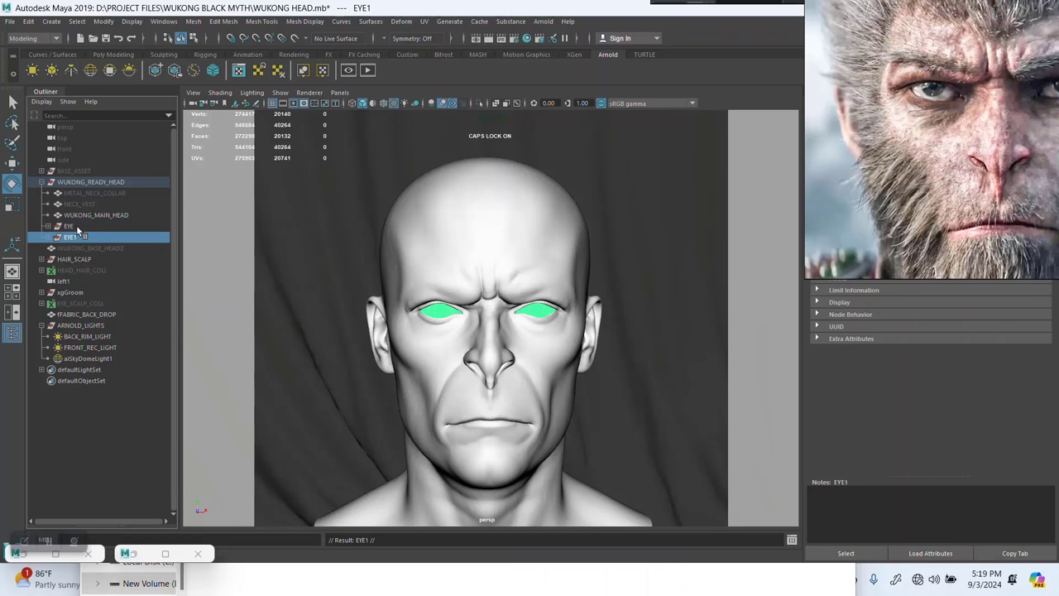
Hide the original EYE group, select EYE1 and try rotating it, framed on the eye.
key(ctrl+h)
key(shift+h)
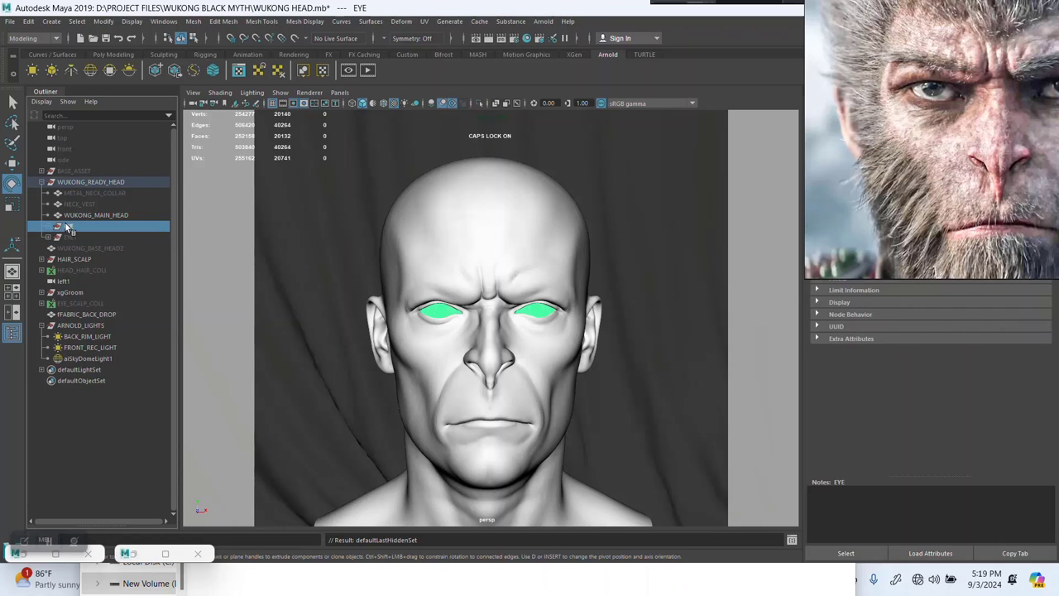
key(ctrl+h)
click(71, 237)
key(shift+h)
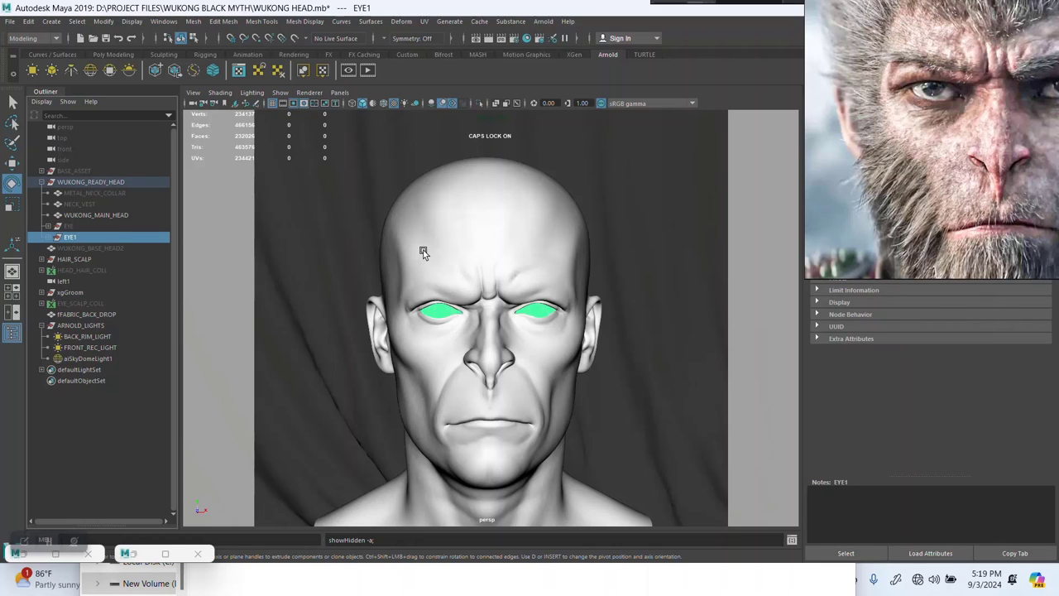
key(w)
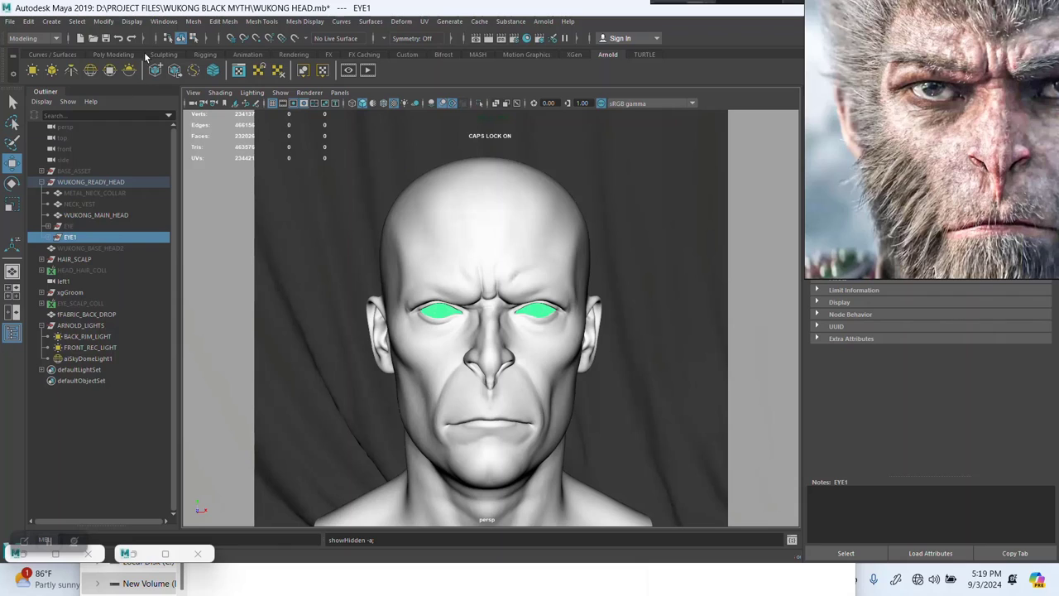
click(115, 54)
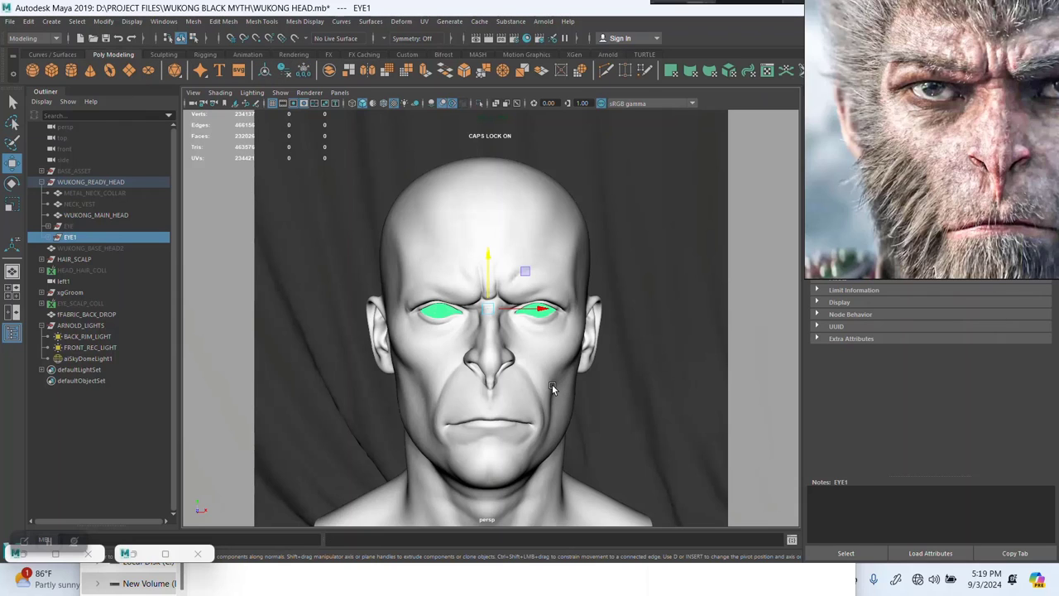
key(e)
alt+drag(532, 390, 558, 293)
key(f)
Undo the eye group's rotation, then rotate OUTER_EYES1 and INNER_EYES2 together to re-aim the iris.
key(ctrl+z)
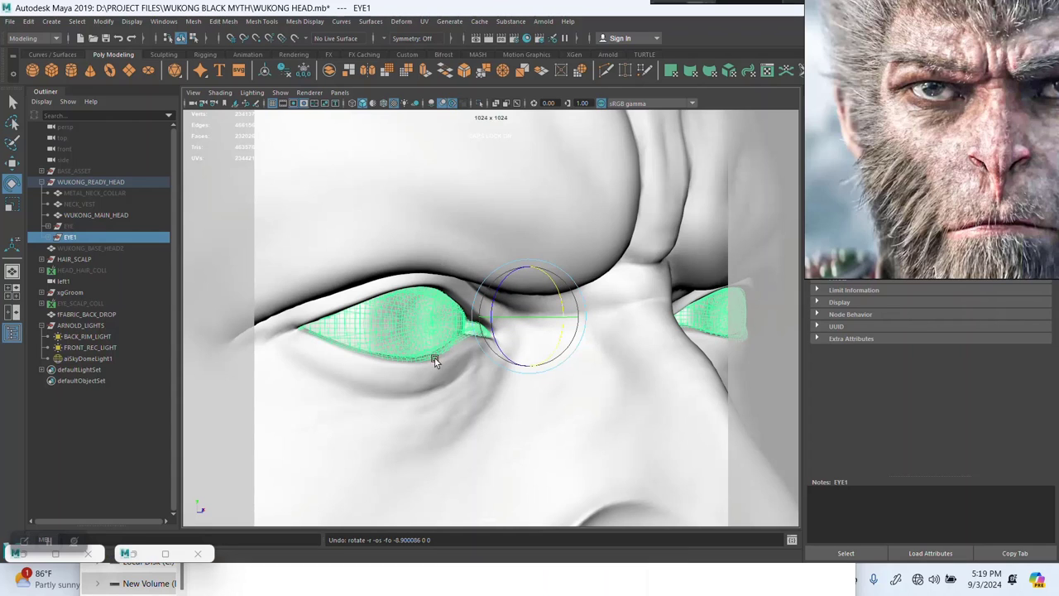
click(47, 237)
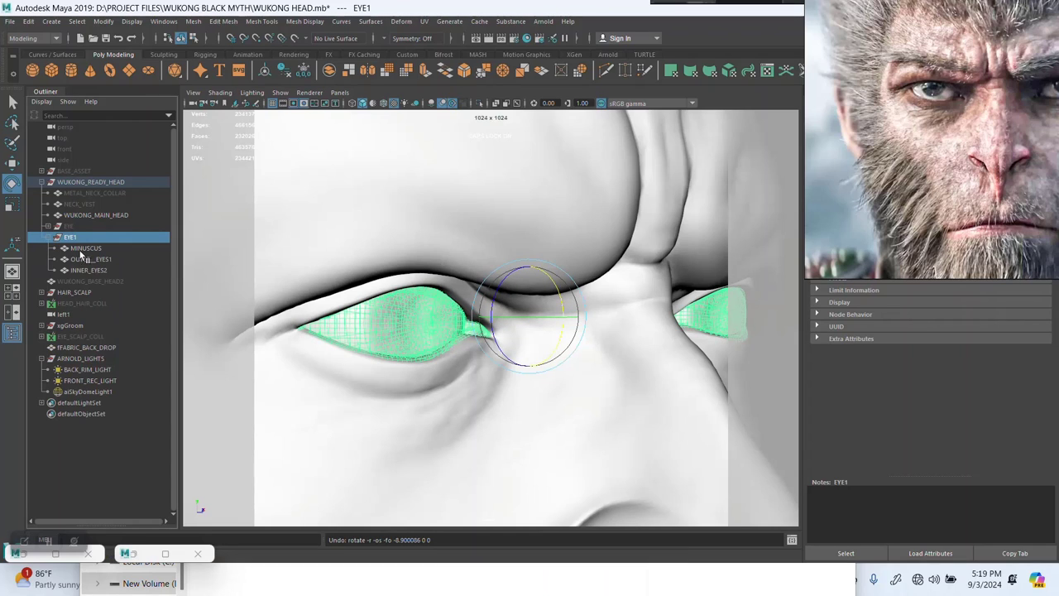
click(81, 259)
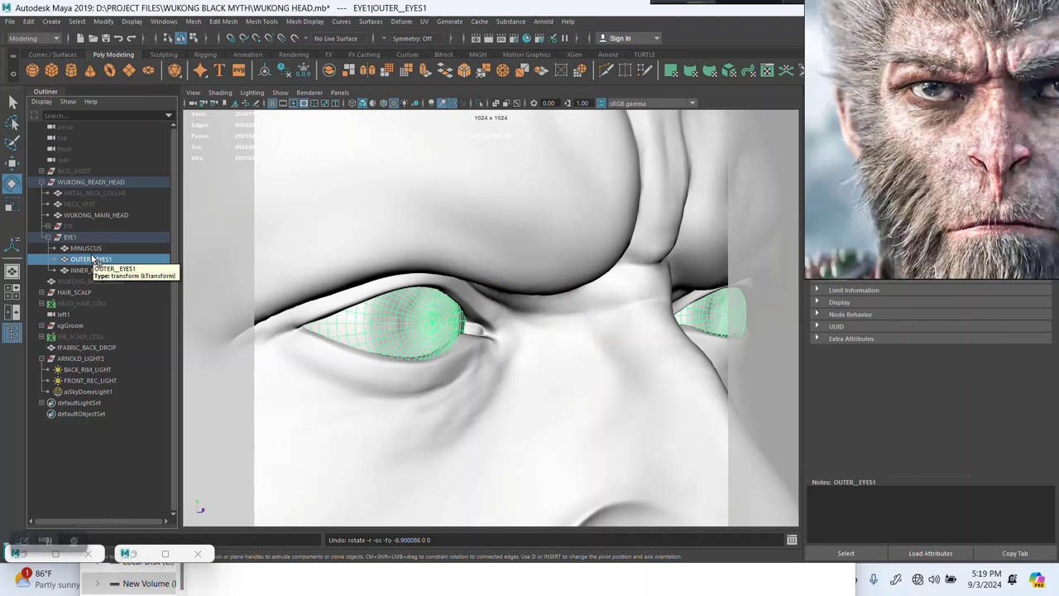
shift+click(87, 269)
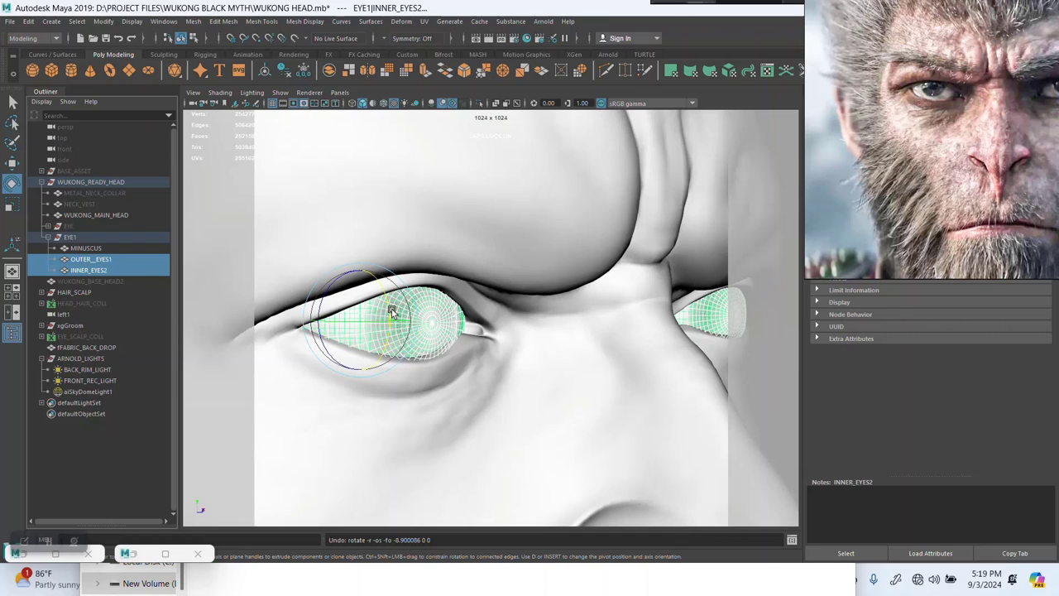
drag(389, 308, 387, 299)
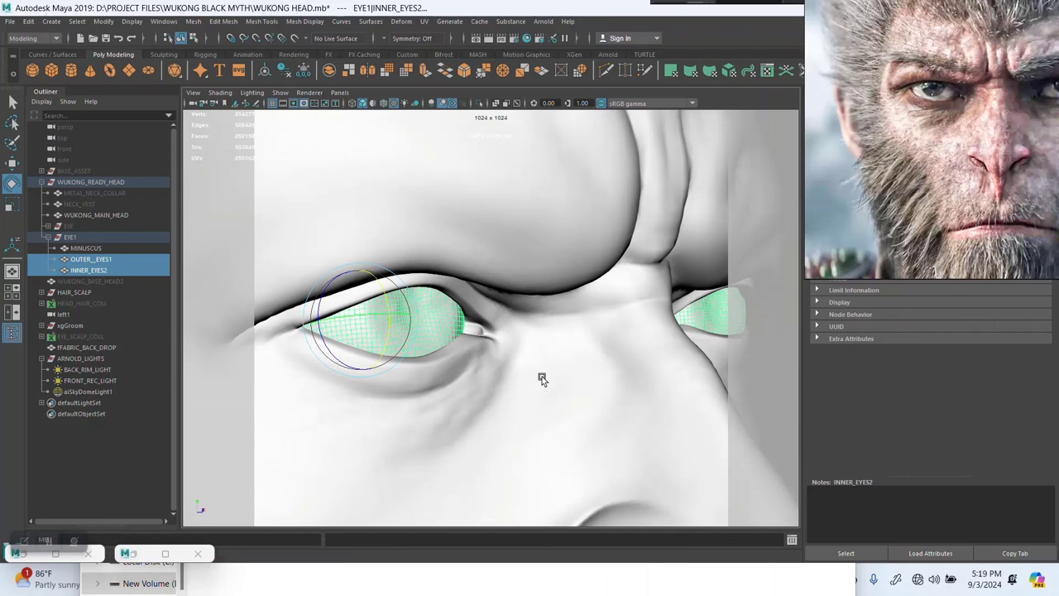
alt+drag(541, 378, 442, 356)
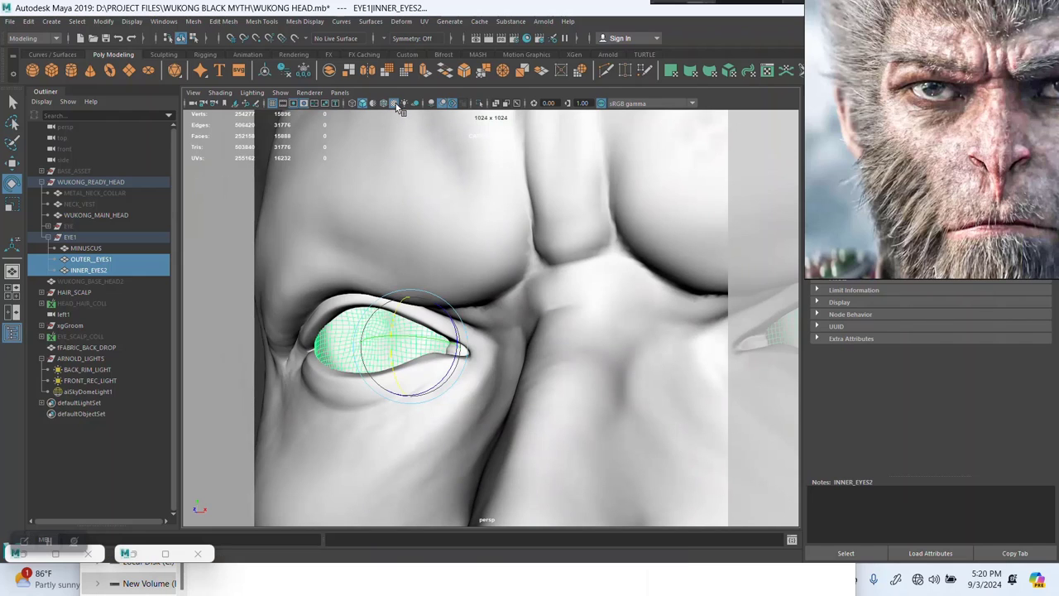
scroll(374, 229, down, 5)
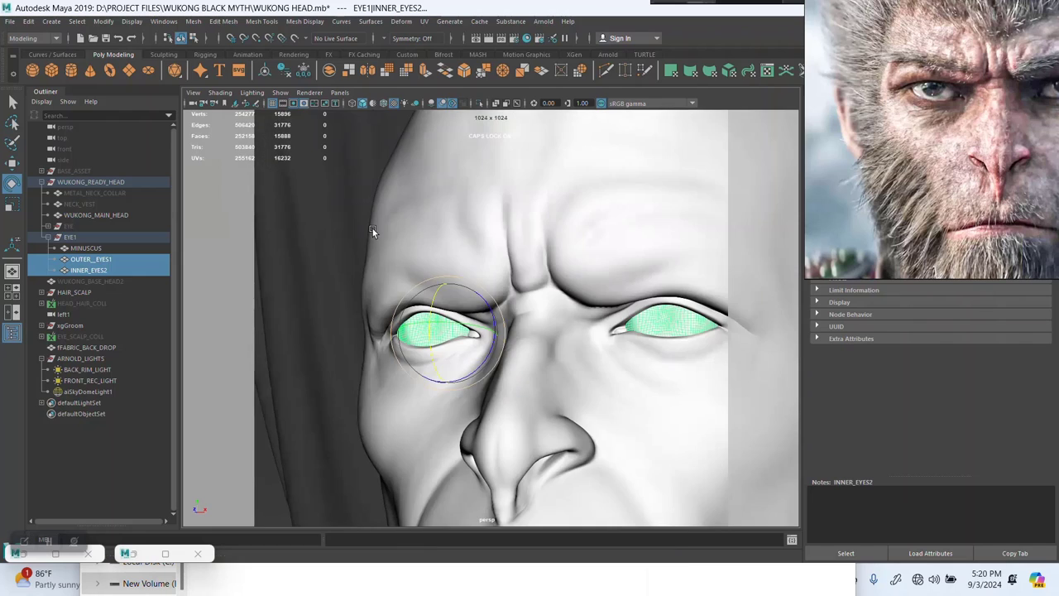
alt+drag(373, 230, 439, 281)
scroll(459, 263, down, 5)
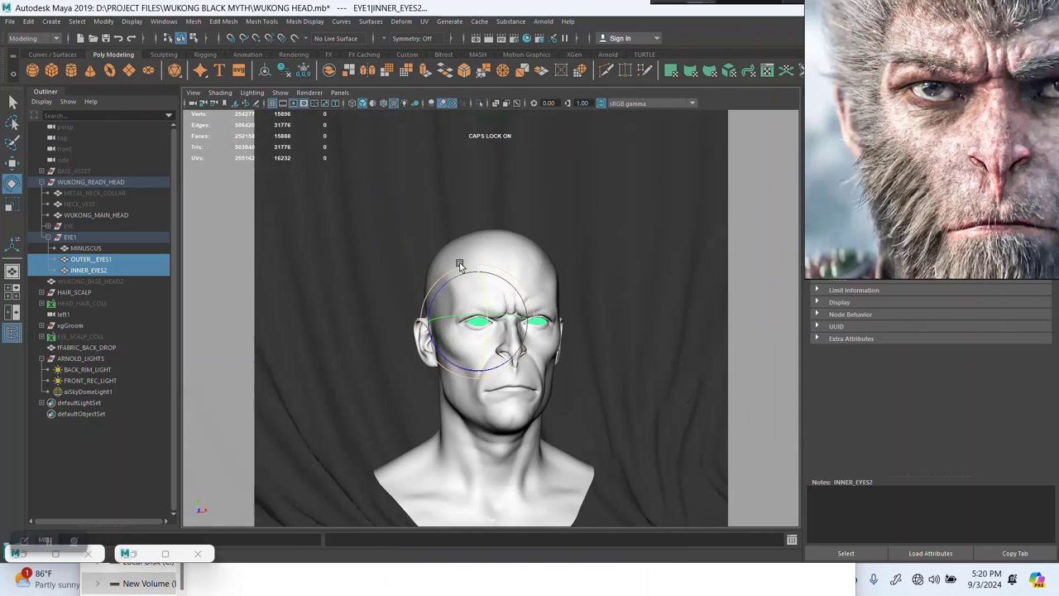
Bring the Arnold render to the front and move the reference image off it.
drag(879, 207, 415, 111)
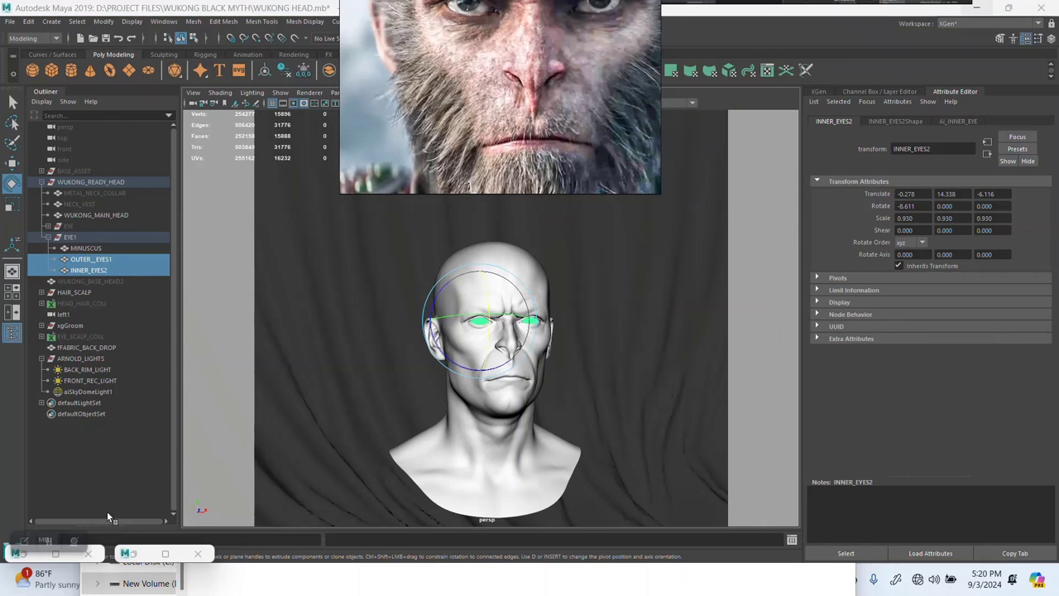
click(137, 562)
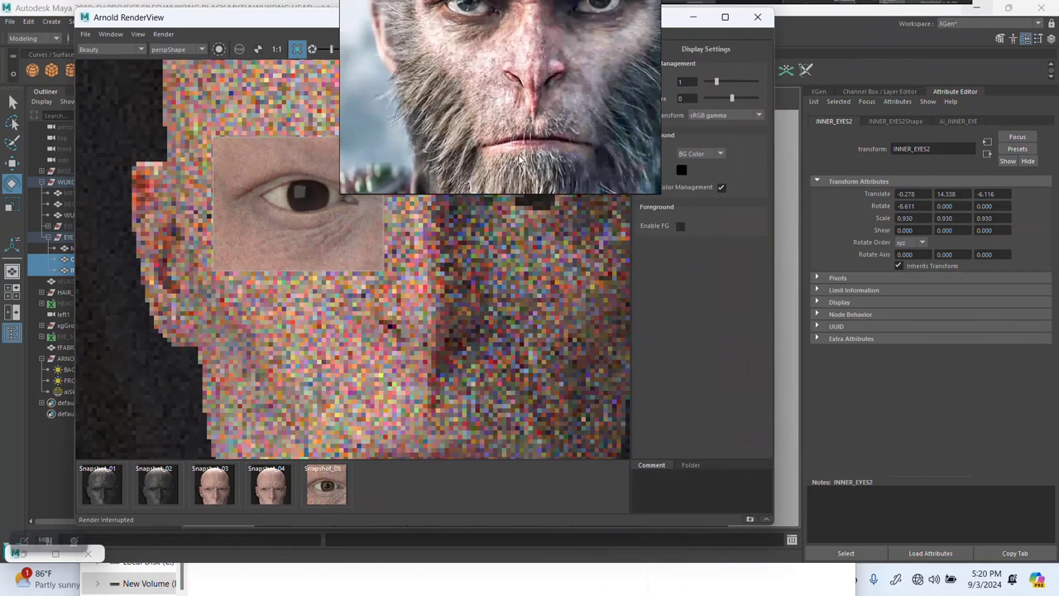
drag(501, 99, 822, 108)
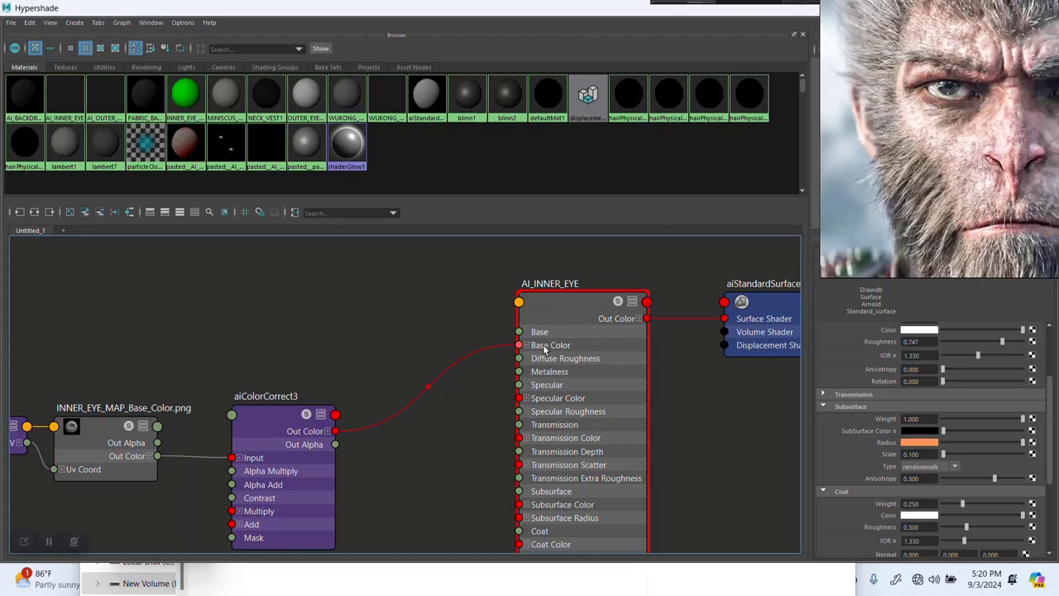
Restore the Hypershade from full screen and reposition it beside the enlarged reference image.
alt+middle_drag(193, 372, 201, 355)
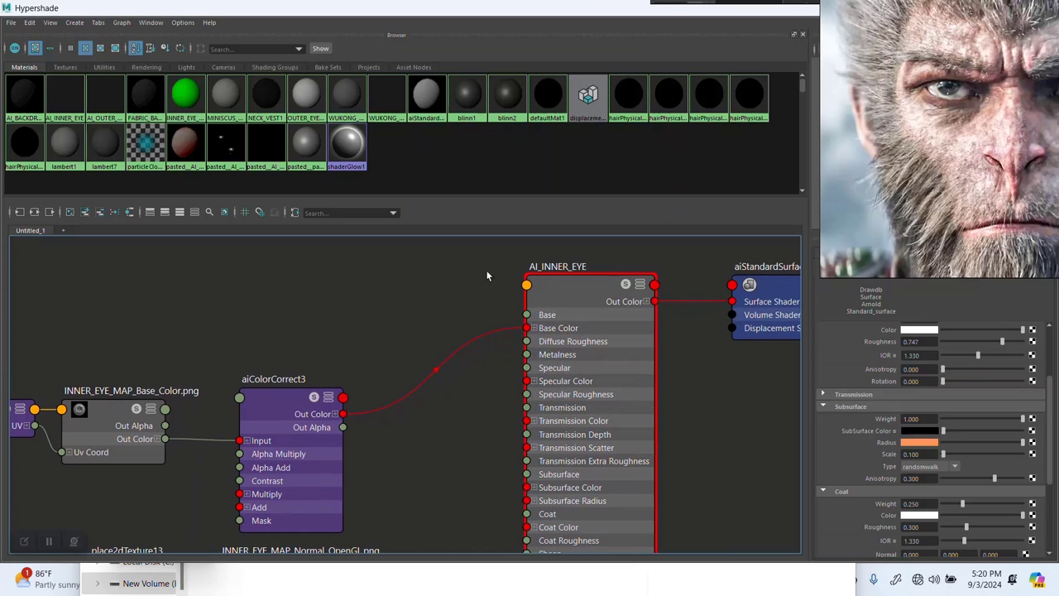
click(896, 183)
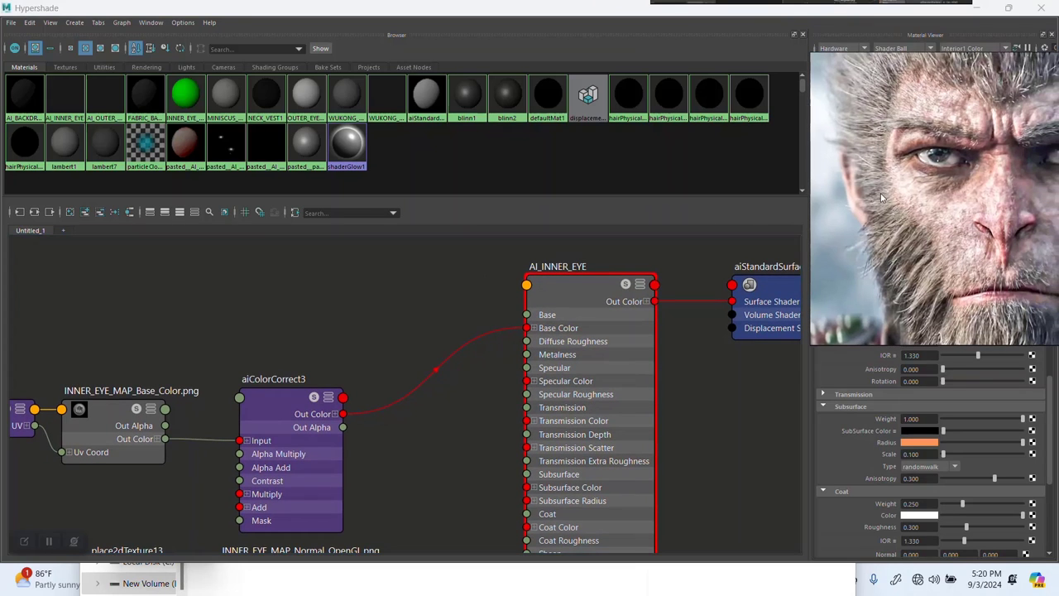
click(1009, 8)
drag(486, 63, 642, 68)
Connect aiColorCorrect3 Out Color to AI_INNER_EYE Subsurface Color and delete its Base Color link.
key(f)
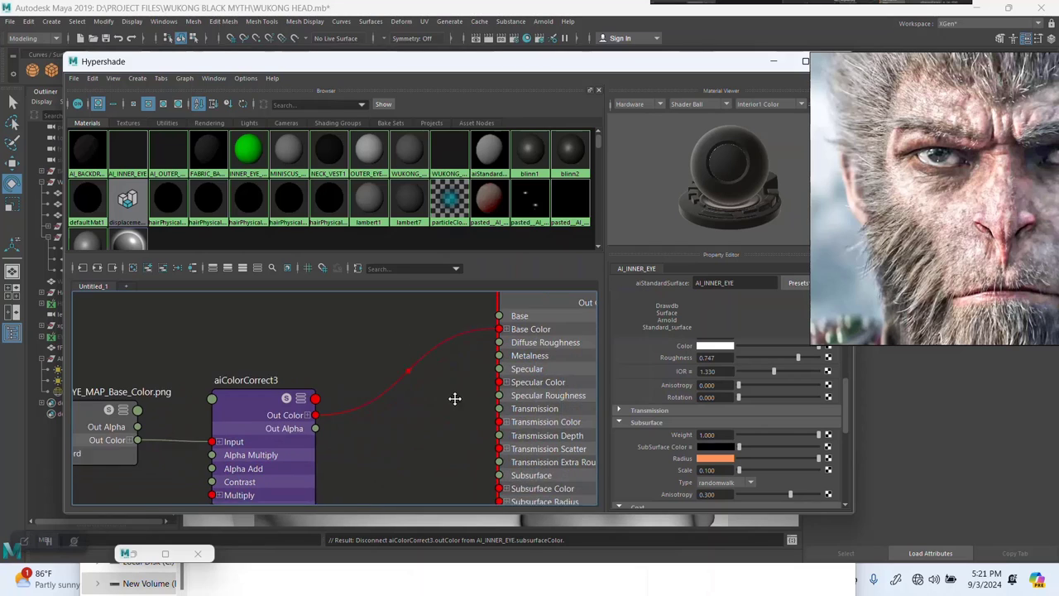
drag(328, 431, 481, 482)
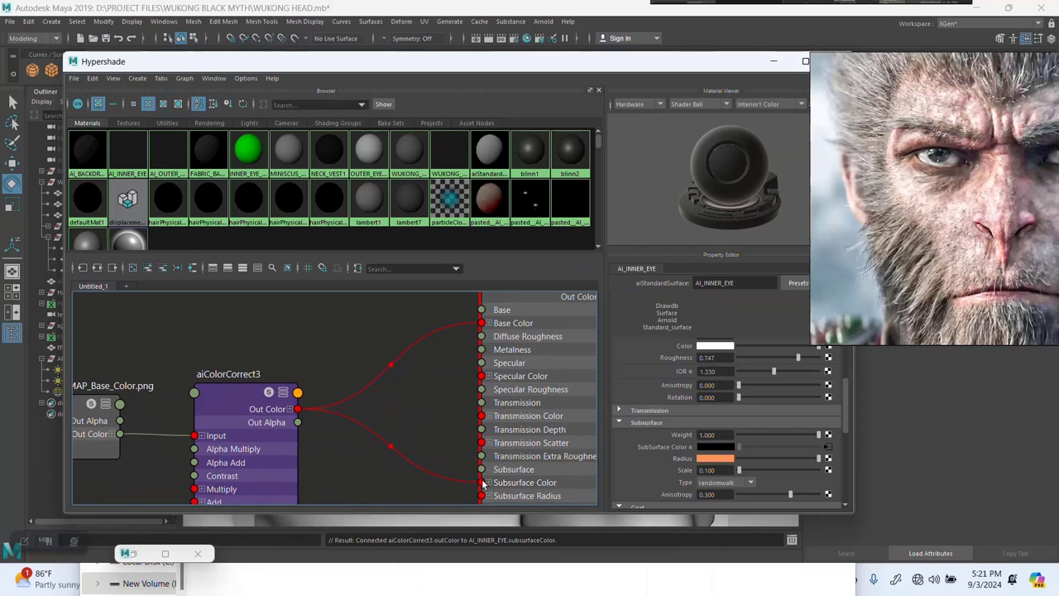
click(428, 335)
key(Delete)
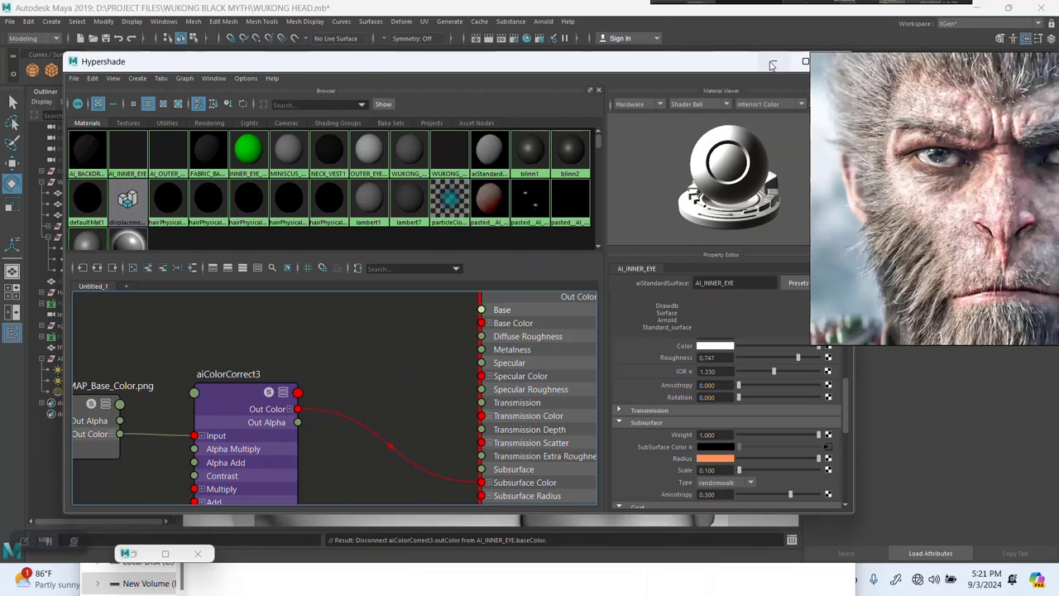
click(772, 62)
mouse_move(510, 345)
alt+mouse_down()
mouse_move(472, 361)
mouse_move(531, 355)
mouse_move(334, 360)
alt+mouse_up()
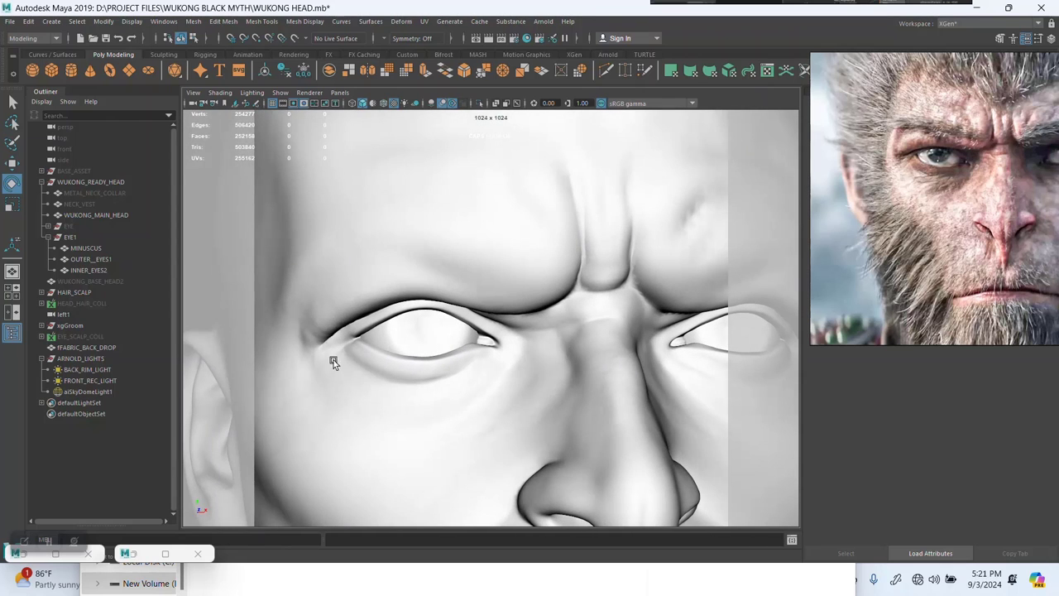
Select OUTER_EYES1 and INNER_EYES2, inspect them from three-quarter and front views, then return to Arnold RenderView.
click(79, 259)
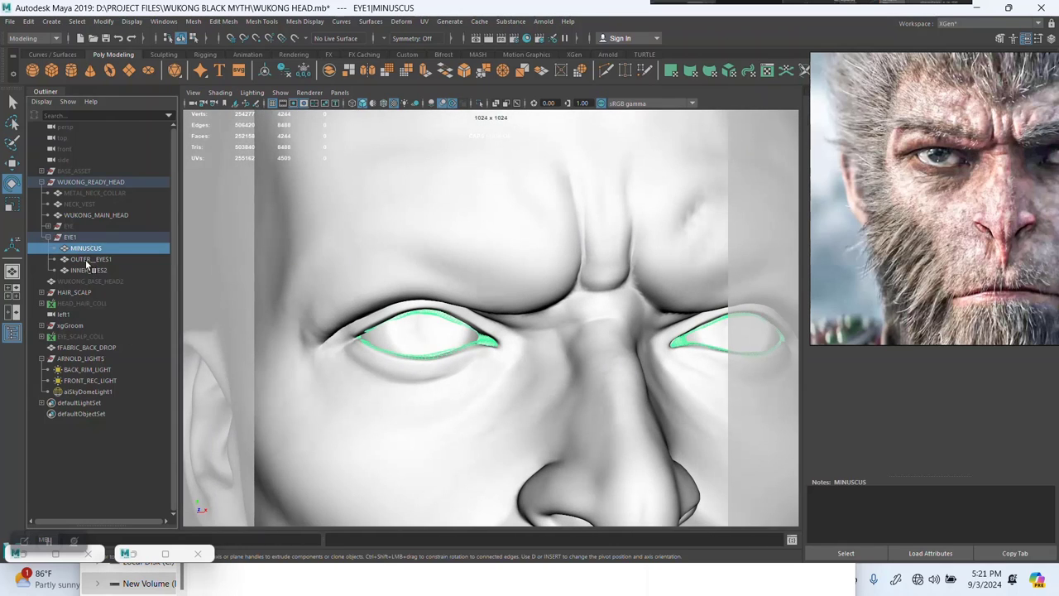
shift+click(83, 270)
mouse_move(460, 339)
alt+mouse_down()
mouse_move(491, 345)
mouse_move(468, 343)
mouse_move(480, 359)
mouse_move(517, 345)
alt+mouse_up()
scroll(496, 345, up, 3)
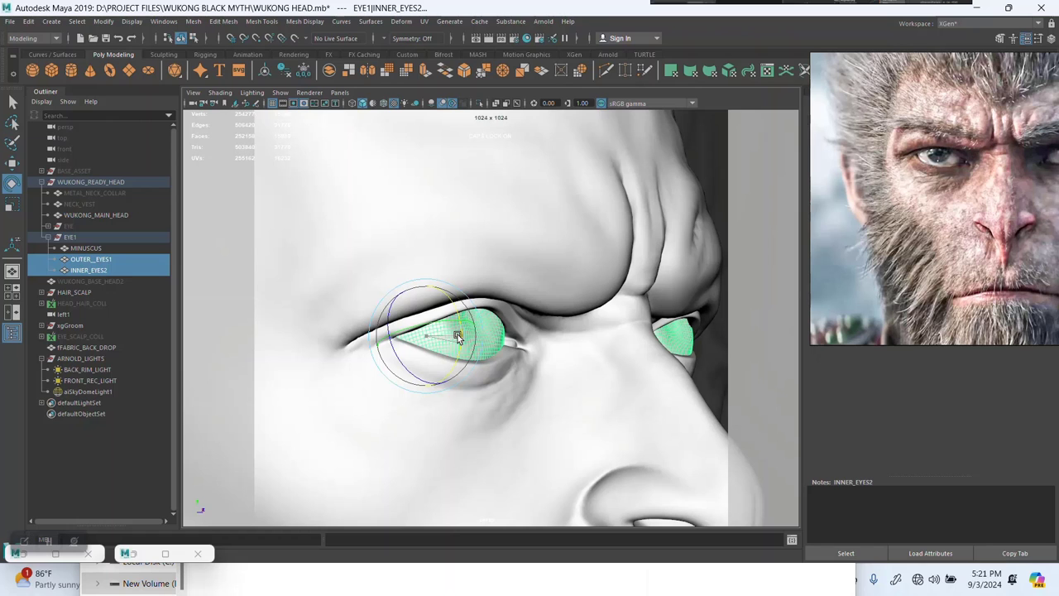
alt+drag(570, 383, 397, 314)
scroll(492, 369, down, 2)
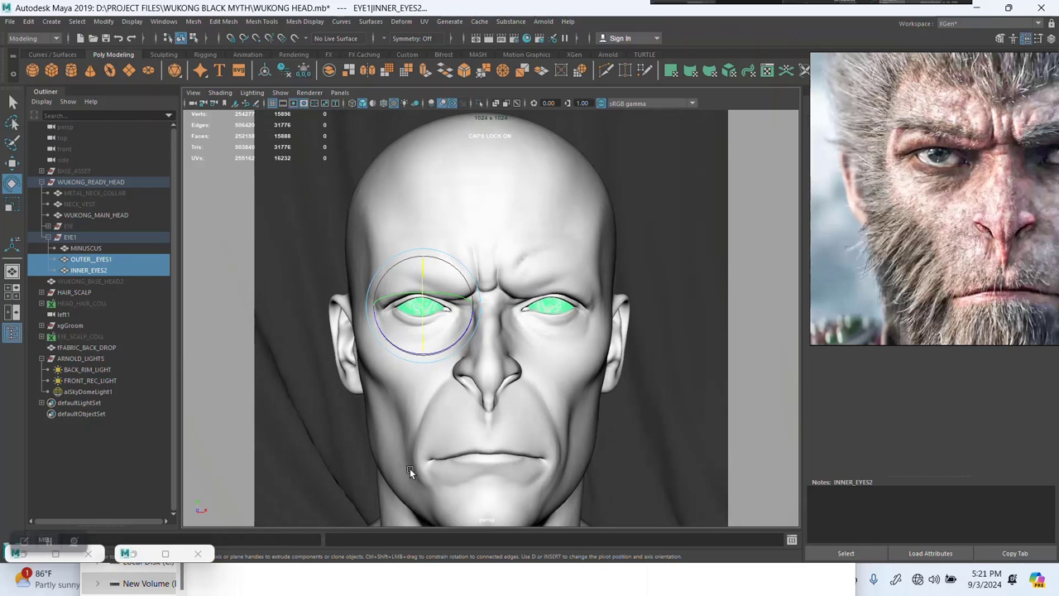
click(158, 552)
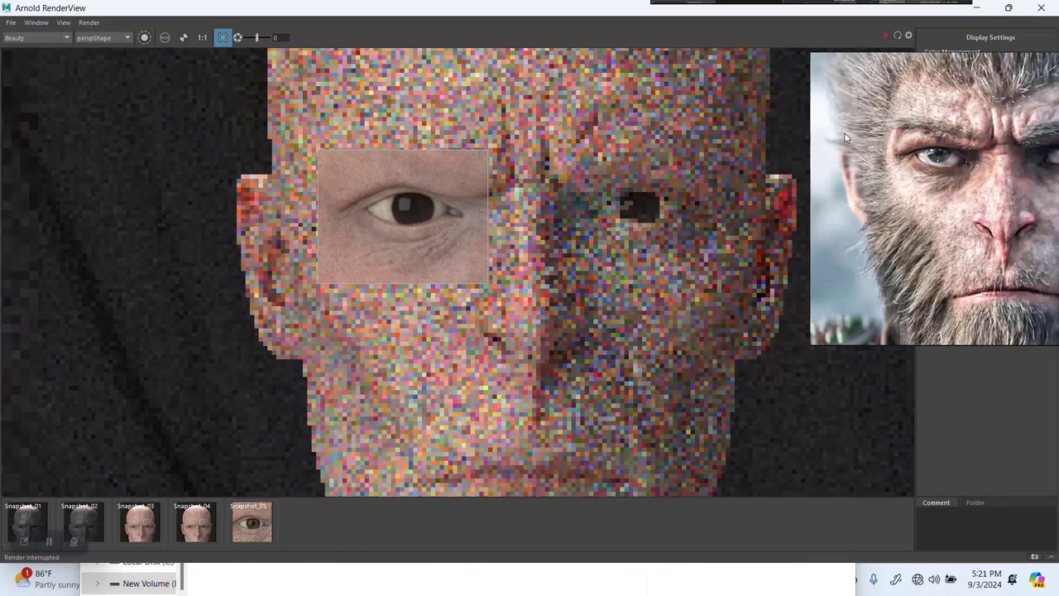
Restart the Arnold render of the full head and dock the reduced RenderView beside the viewport.
click(884, 36)
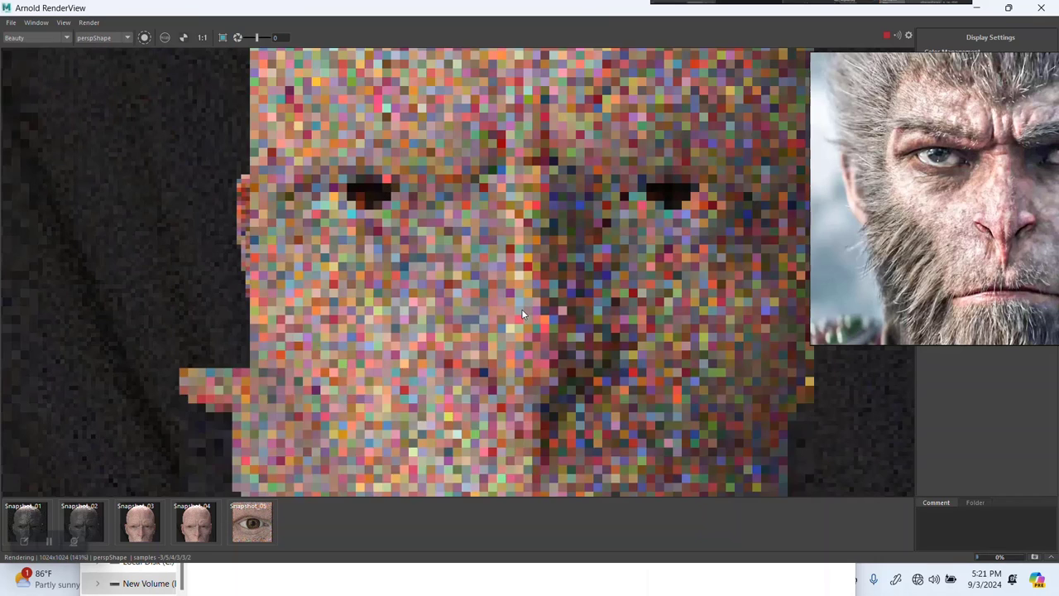
scroll(521, 309, down, 2)
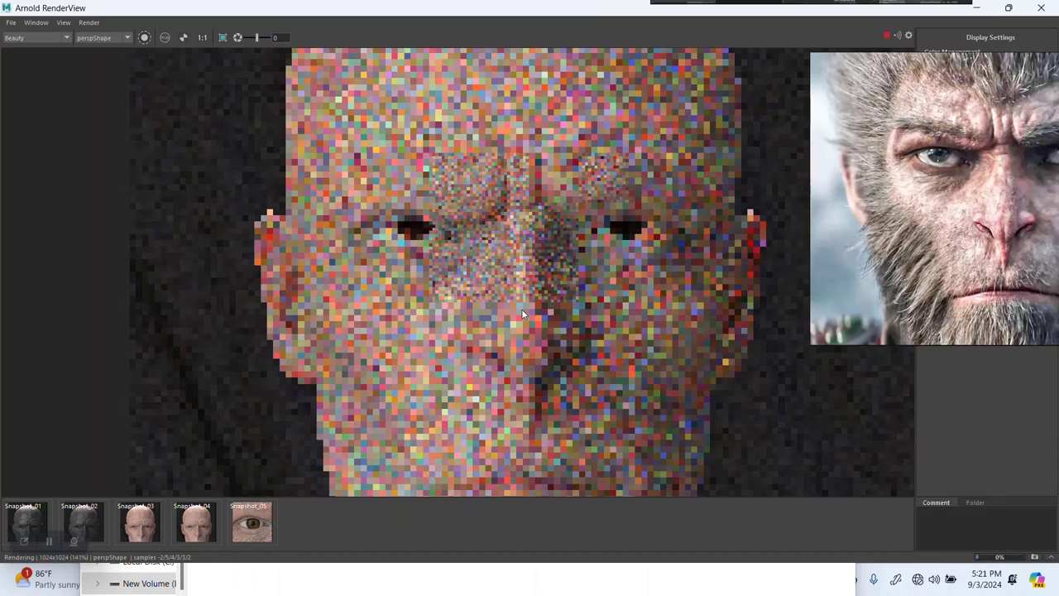
scroll(513, 298, down, 1)
middle_drag(513, 297, 468, 262)
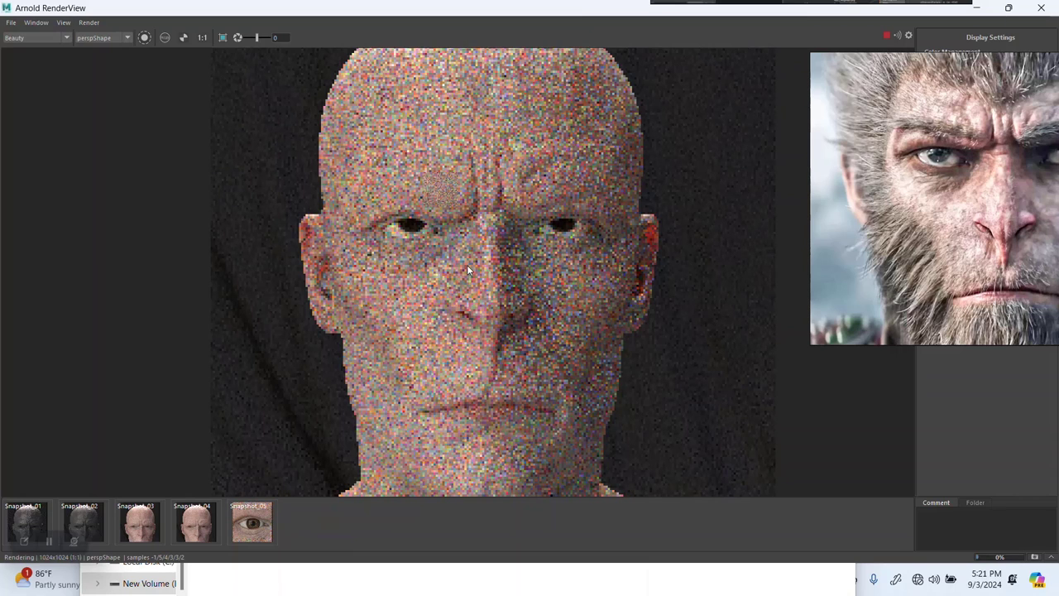
click(977, 10)
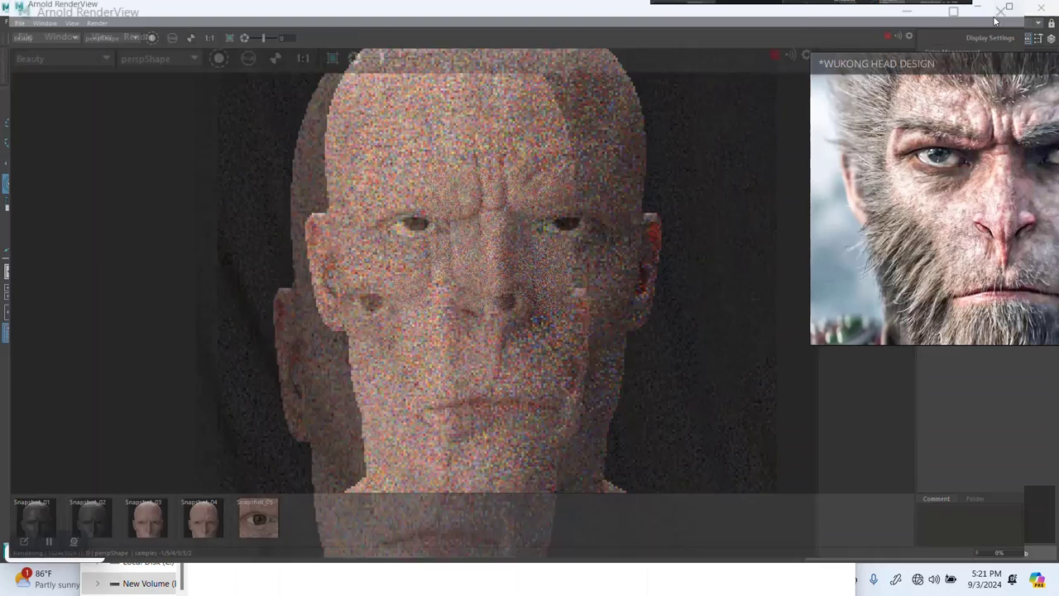
drag(402, 19, 871, 41)
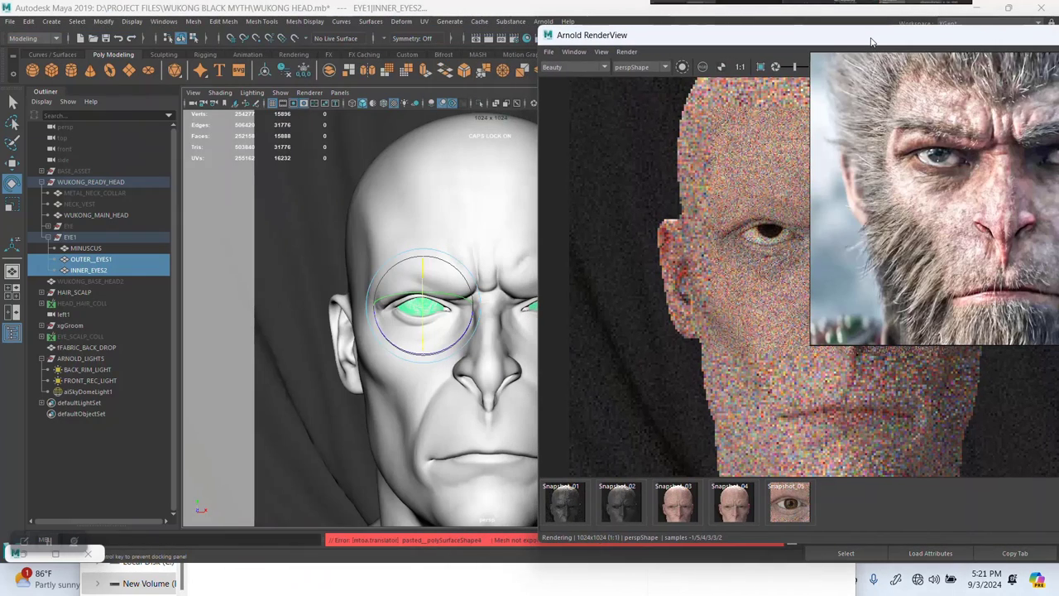
Move the reference image to the top left and zoom and pan the head render.
click(419, 310)
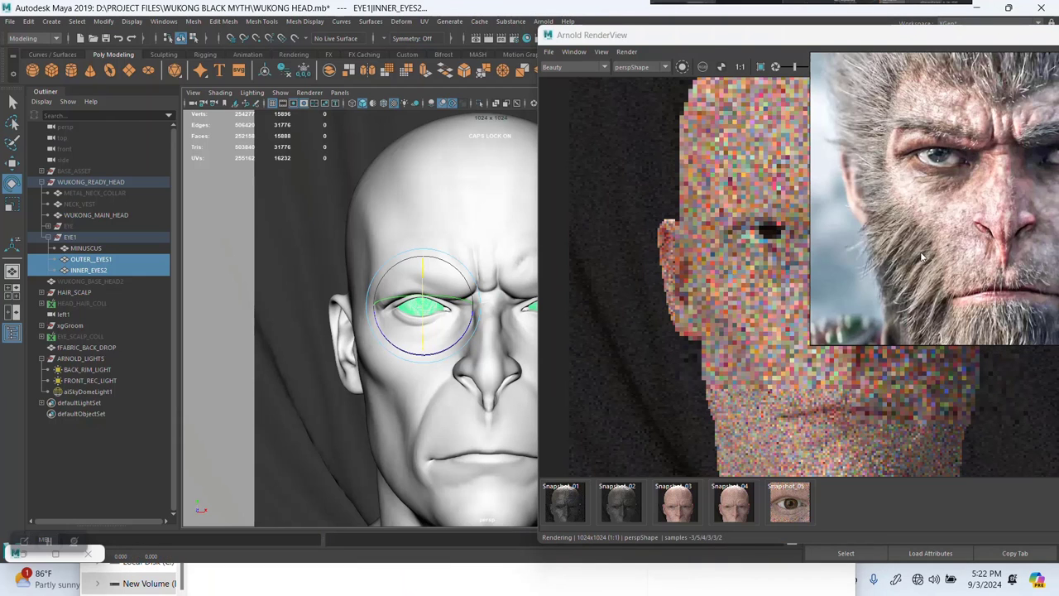
drag(939, 215, 96, 153)
scroll(95, 154, up, 5)
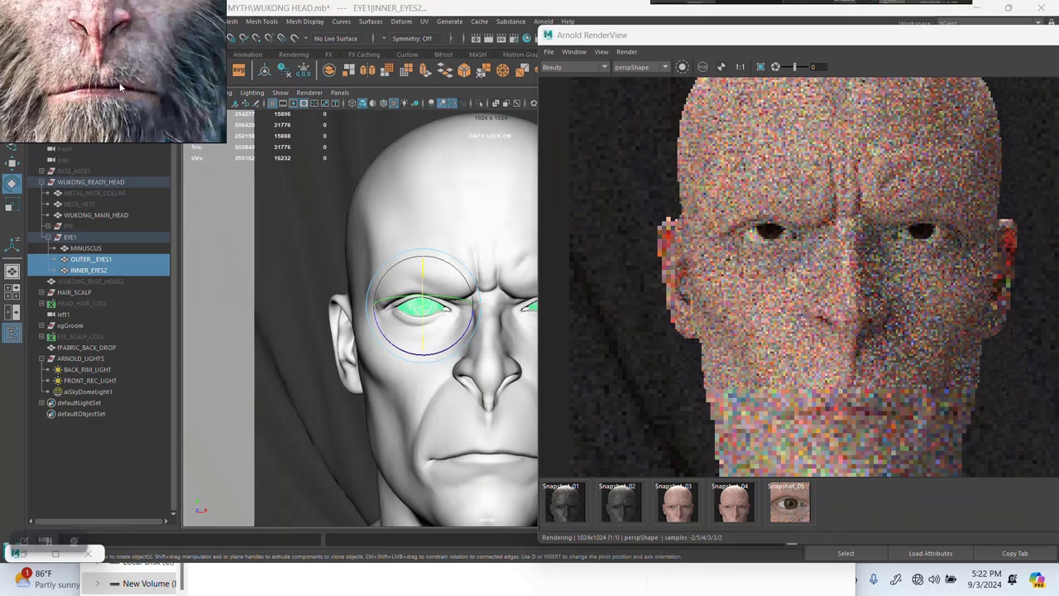
scroll(110, 291, down, 5)
scroll(113, 296, down, 2)
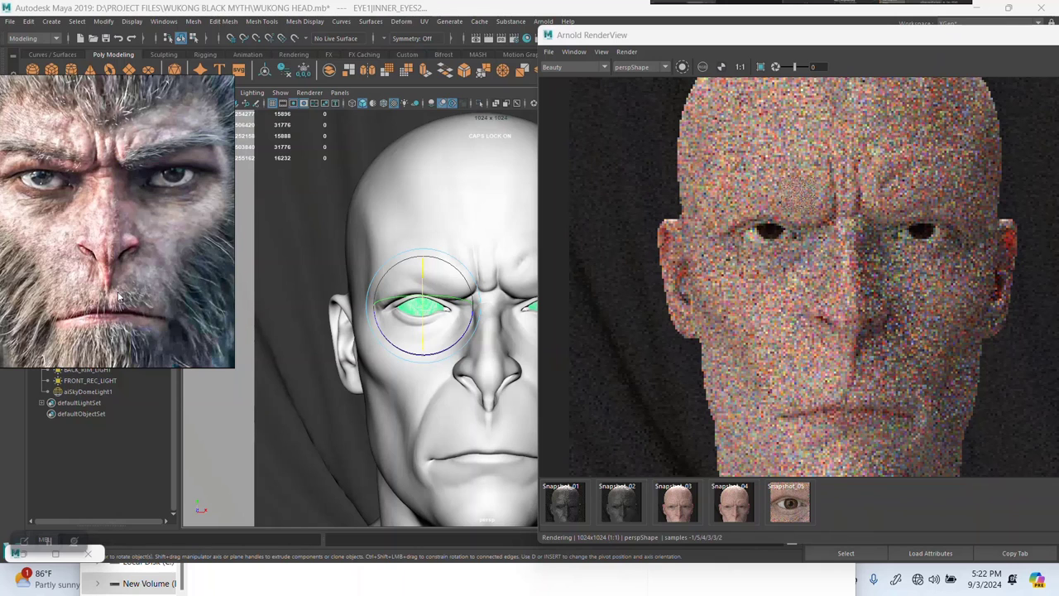
scroll(831, 335, down, 3)
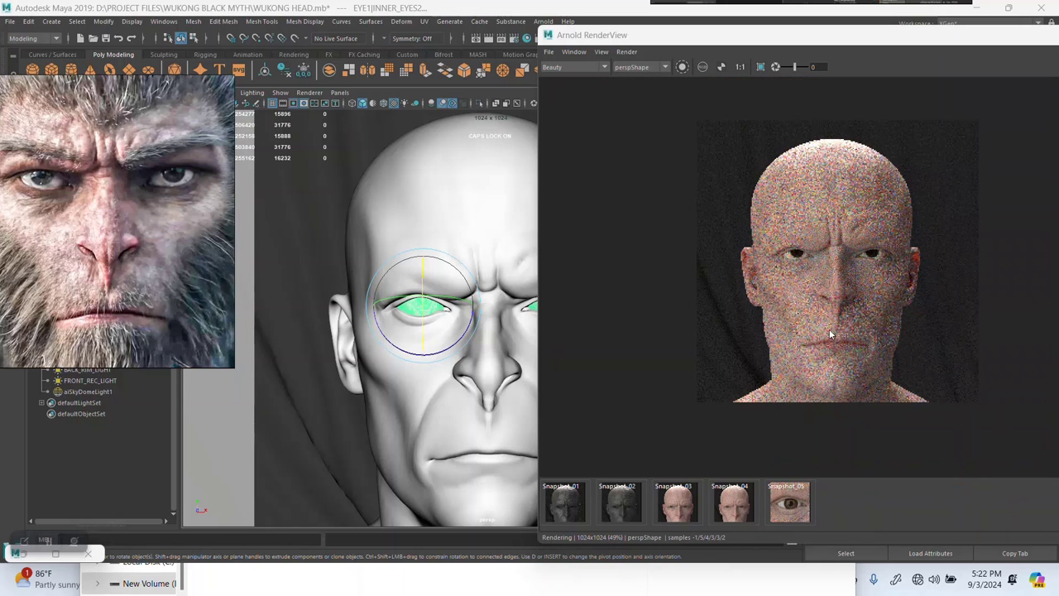
middle_drag(846, 307, 825, 319)
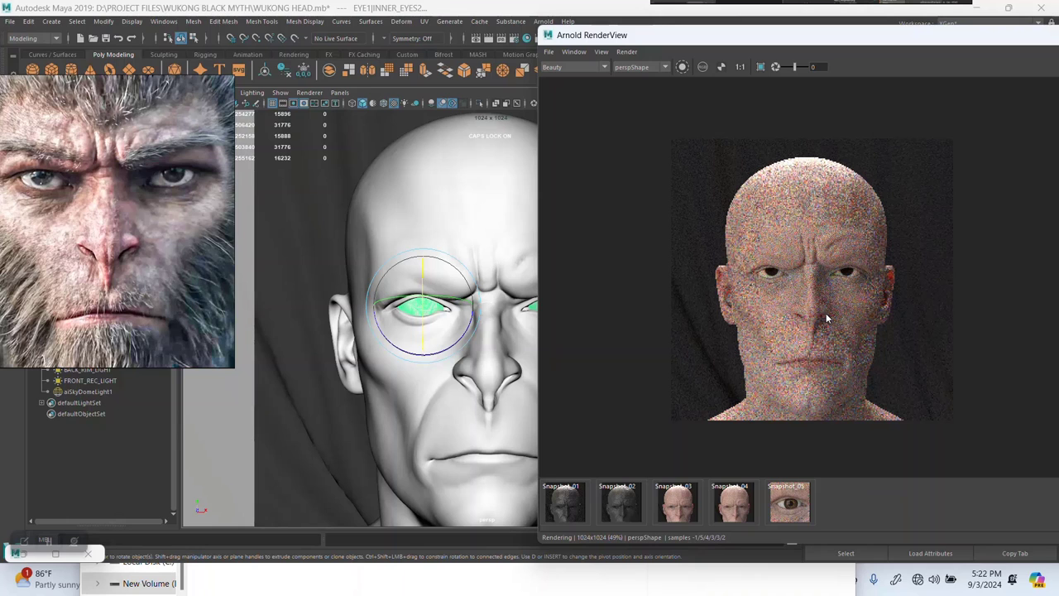
scroll(825, 317, up, 2)
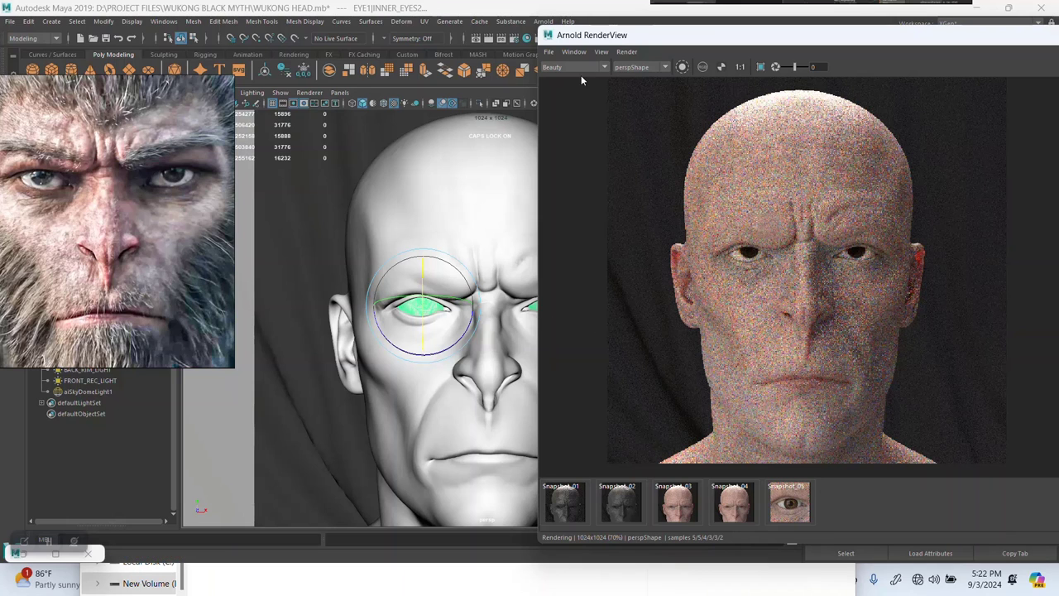
Shift the render window right, reselect the inner eye mesh, and frame the head higher.
drag(591, 36, 678, 38)
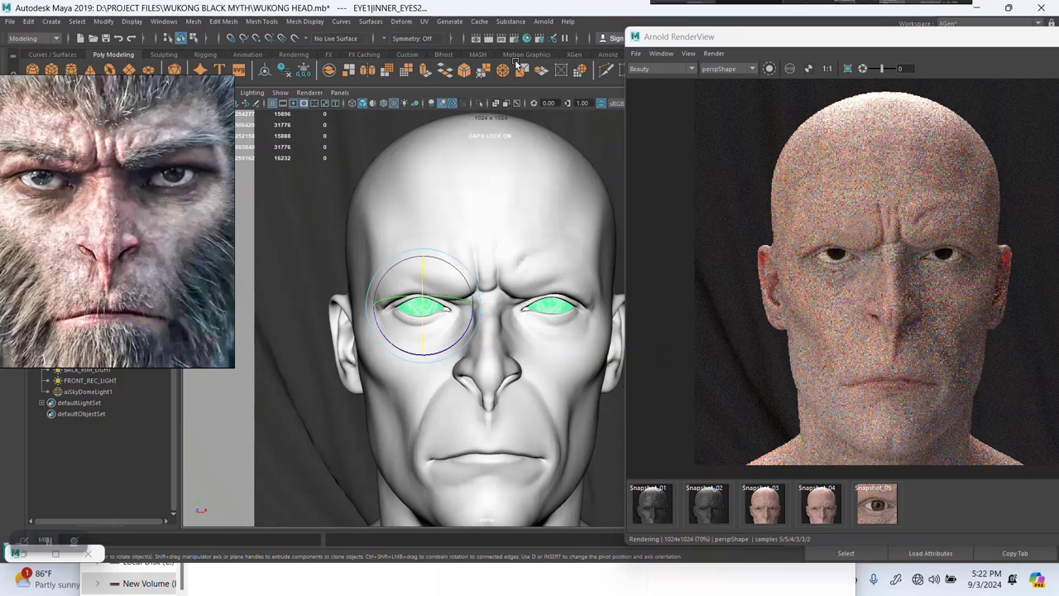
click(612, 149)
click(565, 310)
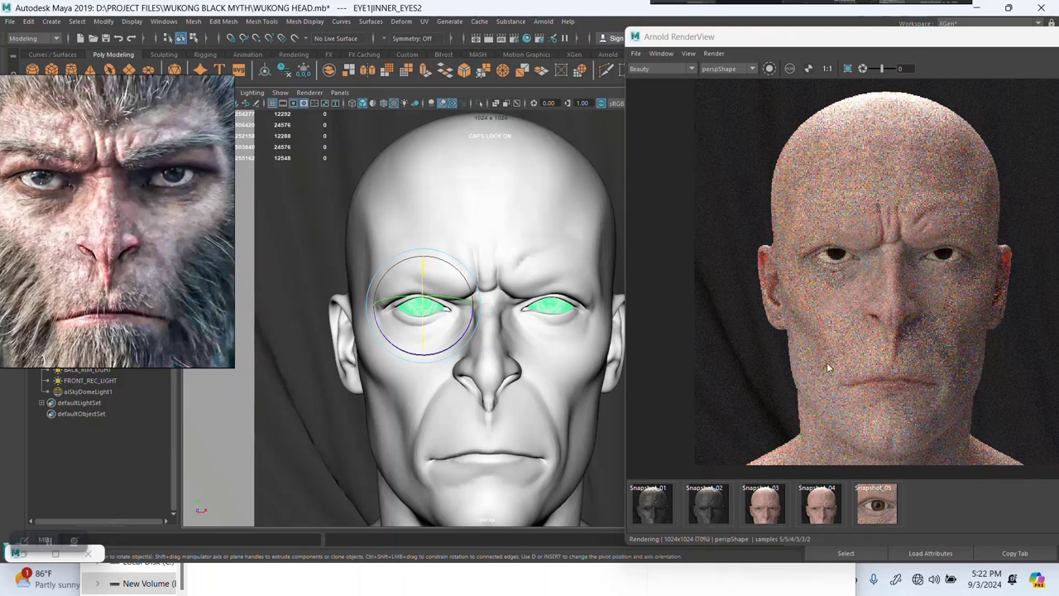
scroll(922, 255, up, 3)
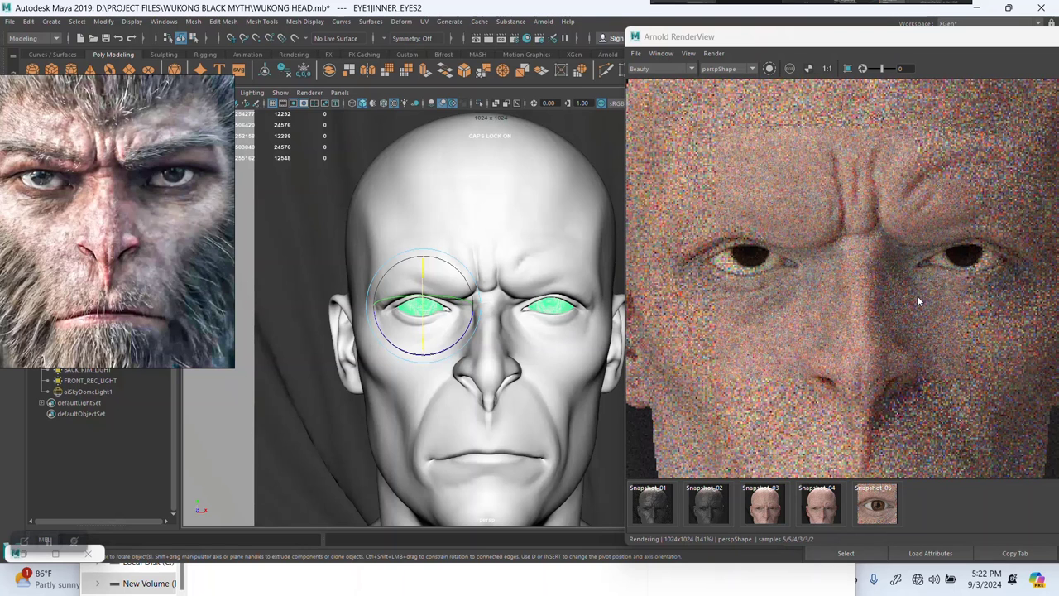
scroll(869, 327, down, 1)
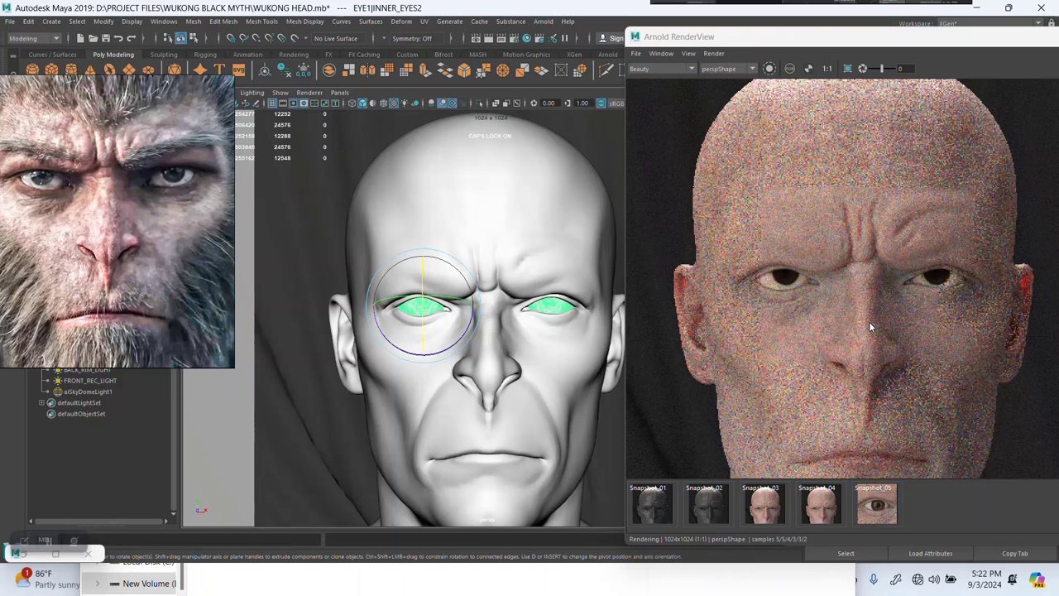
scroll(869, 327, down, 1)
middle_drag(869, 321, 873, 291)
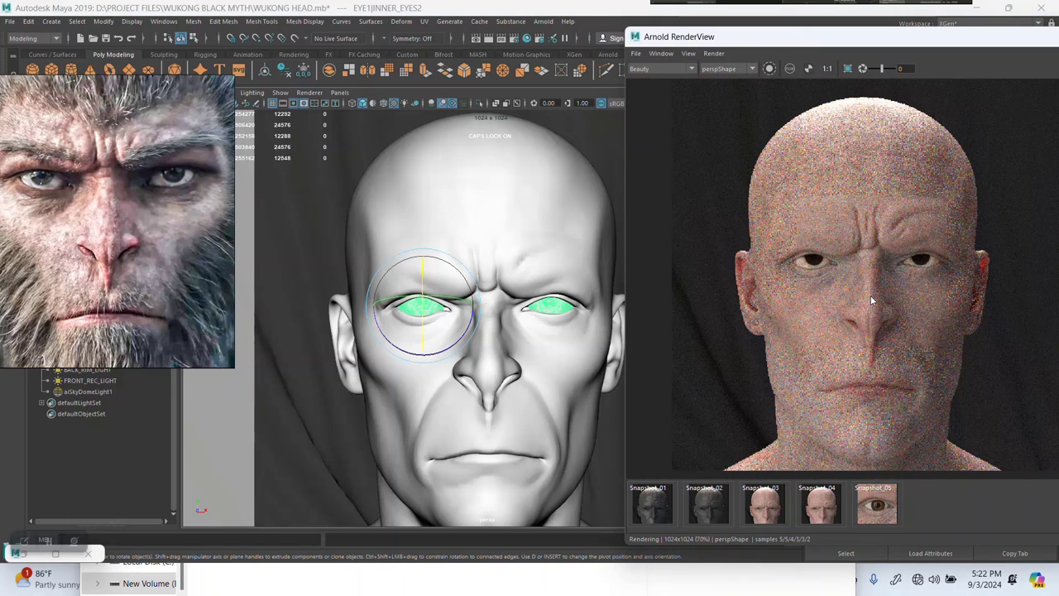
scroll(834, 296, up, 2)
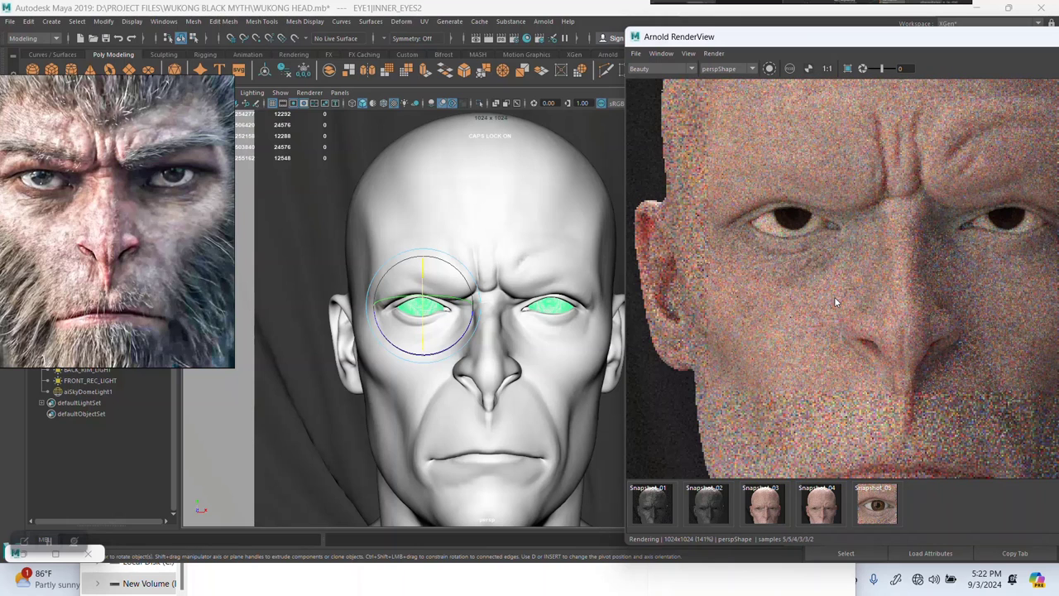
scroll(834, 297, down, 2)
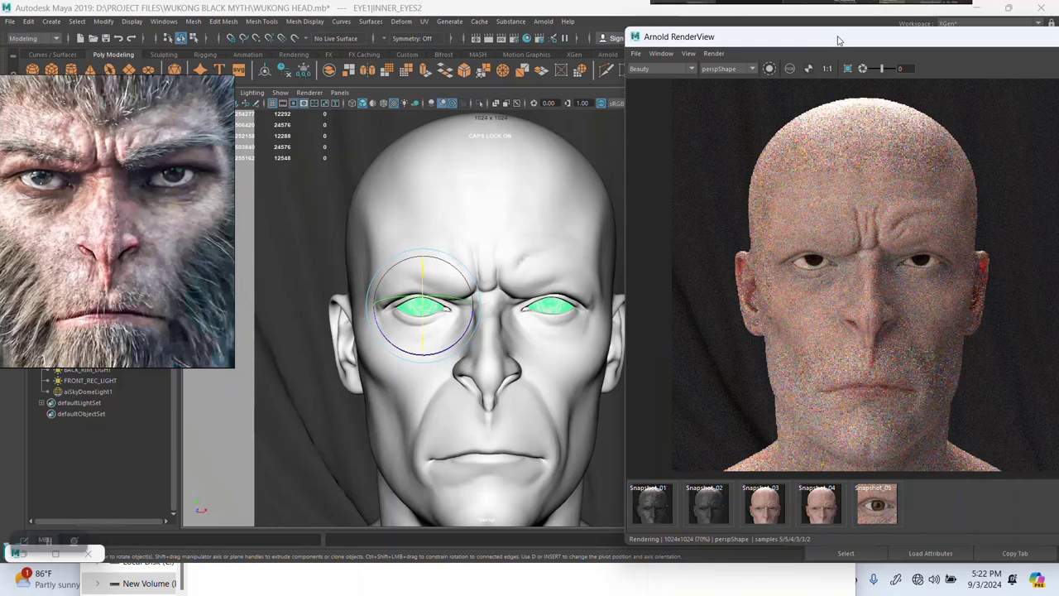
Move the render window over the viewport, zoom in on the eyes, and close stray system settings.
drag(839, 36, 488, 20)
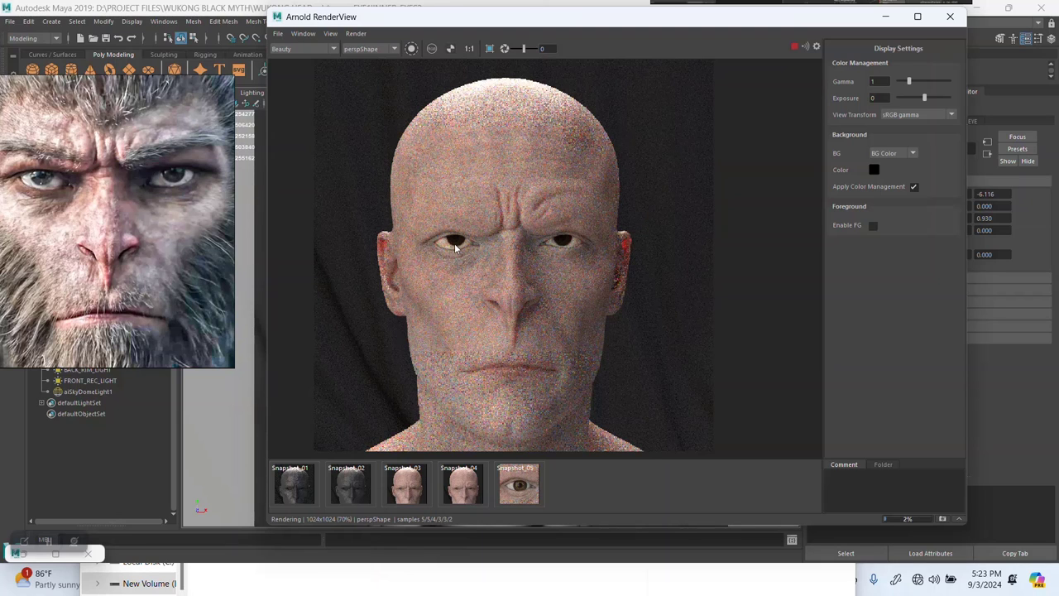
scroll(454, 249, up, 2)
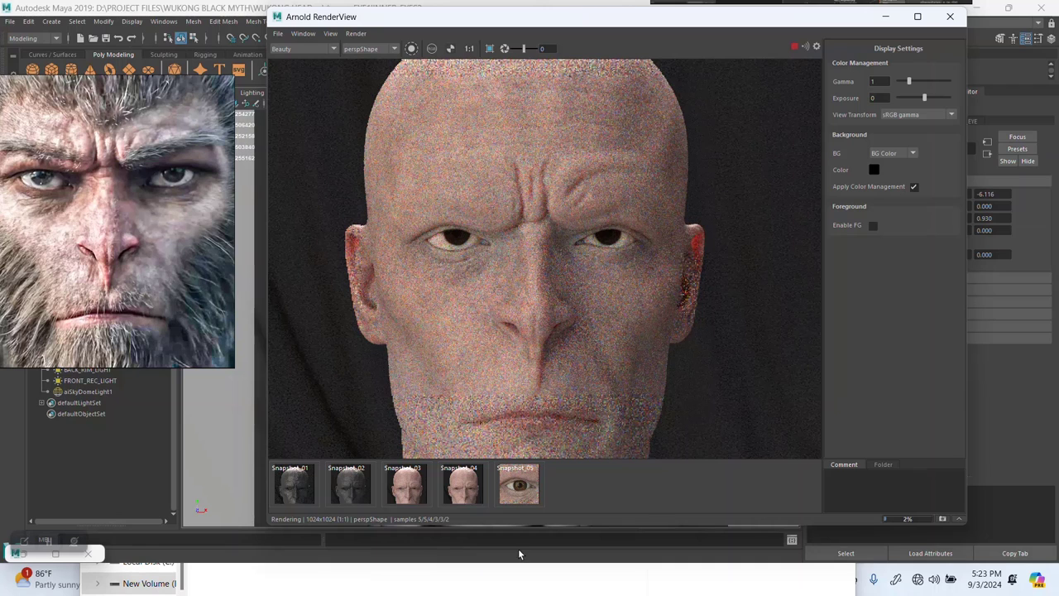
click(873, 580)
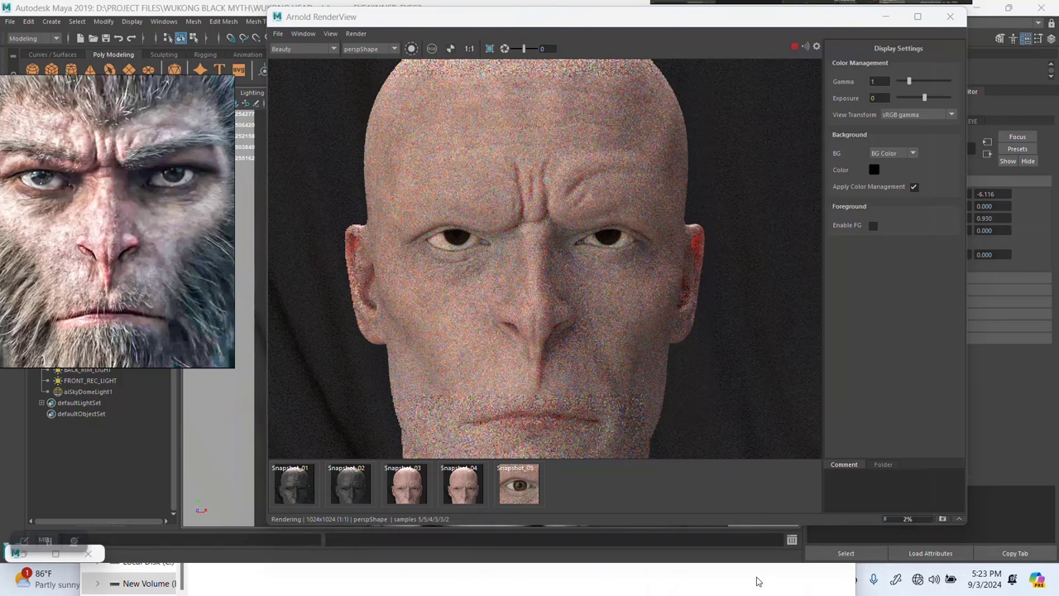
click(964, 17)
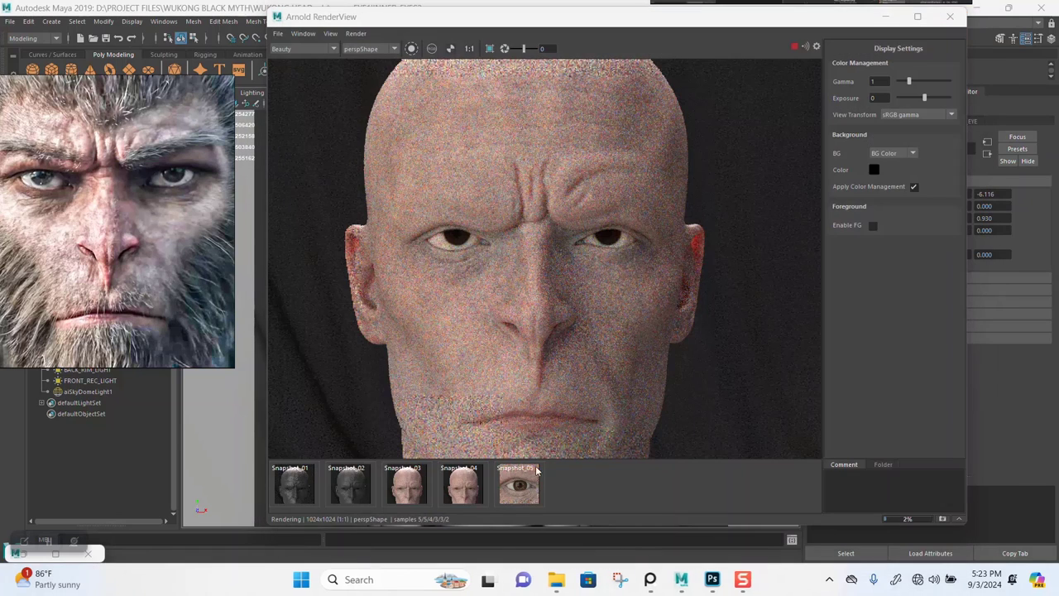
Lower the eye texture's Hue/Saturation layer saturation to +21.
click(714, 579)
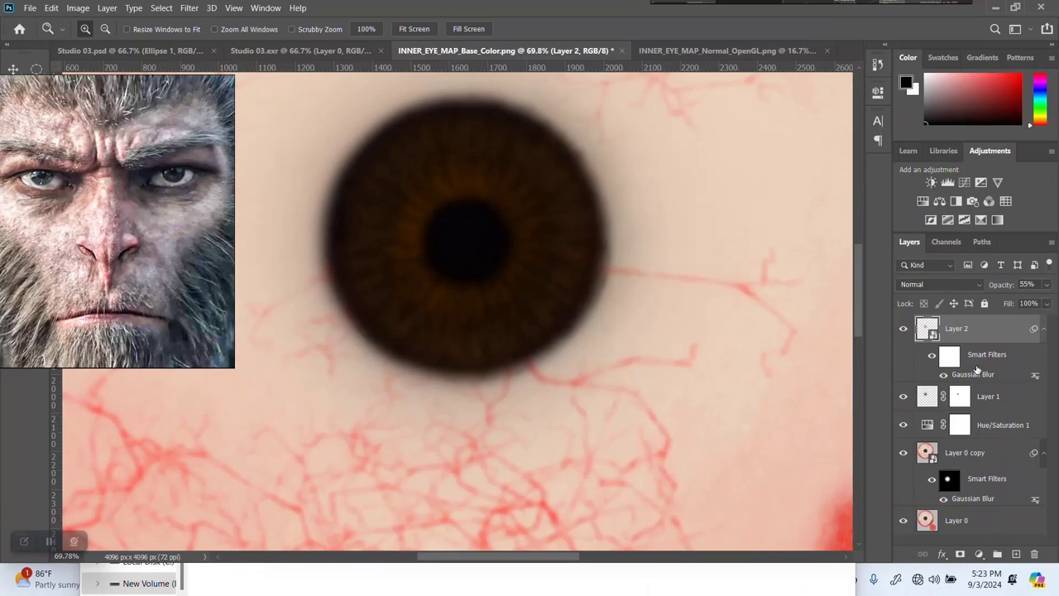
double_click(927, 426)
drag(782, 212, 778, 212)
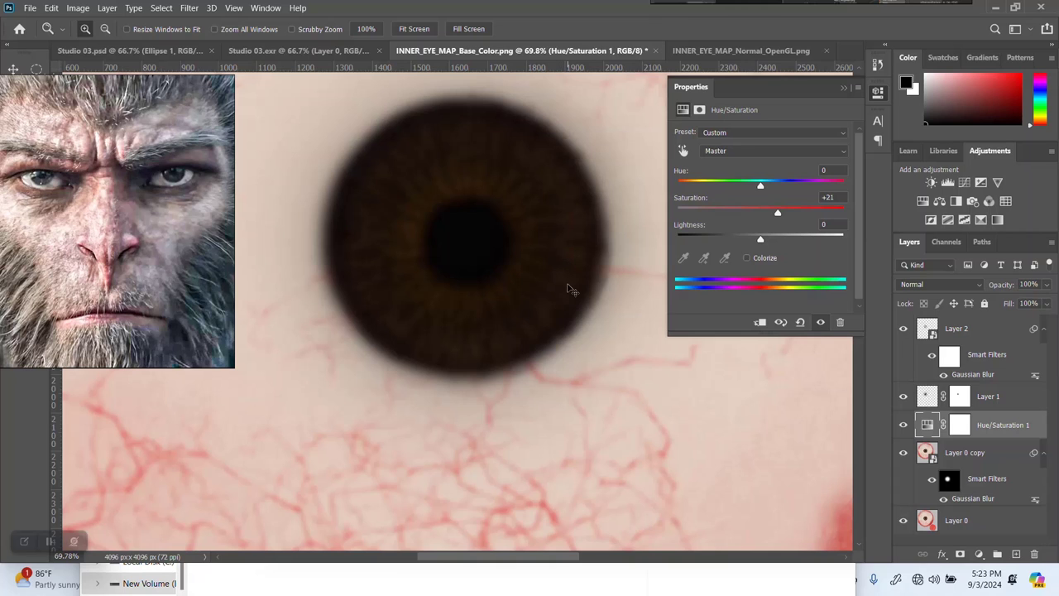
Save the texture as PNG over 3 INNER_EYE_MAP_Base_Color, confirming the replacement.
key(ctrl+shift+s)
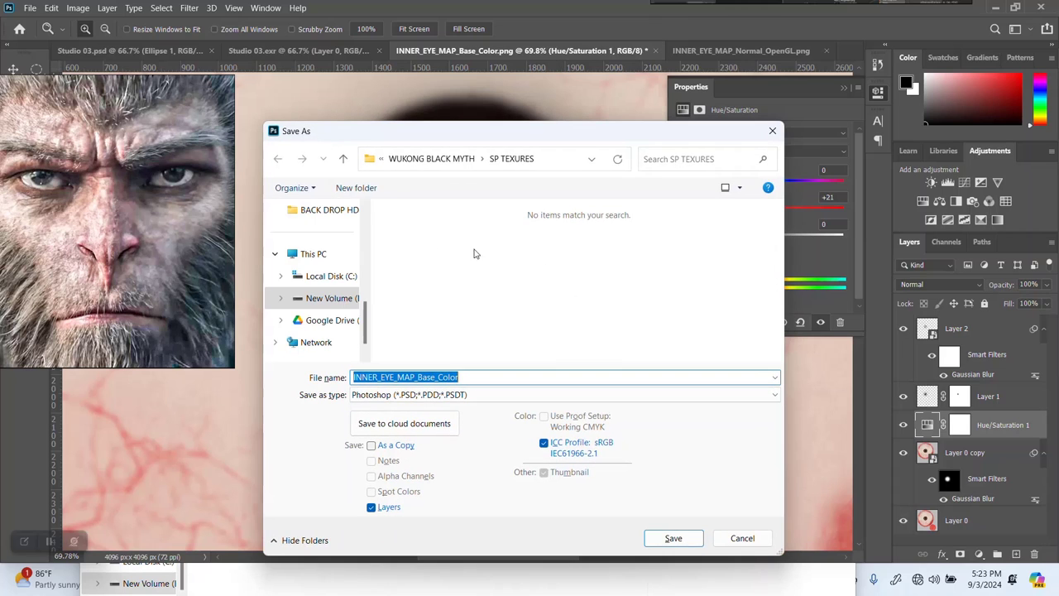
click(397, 395)
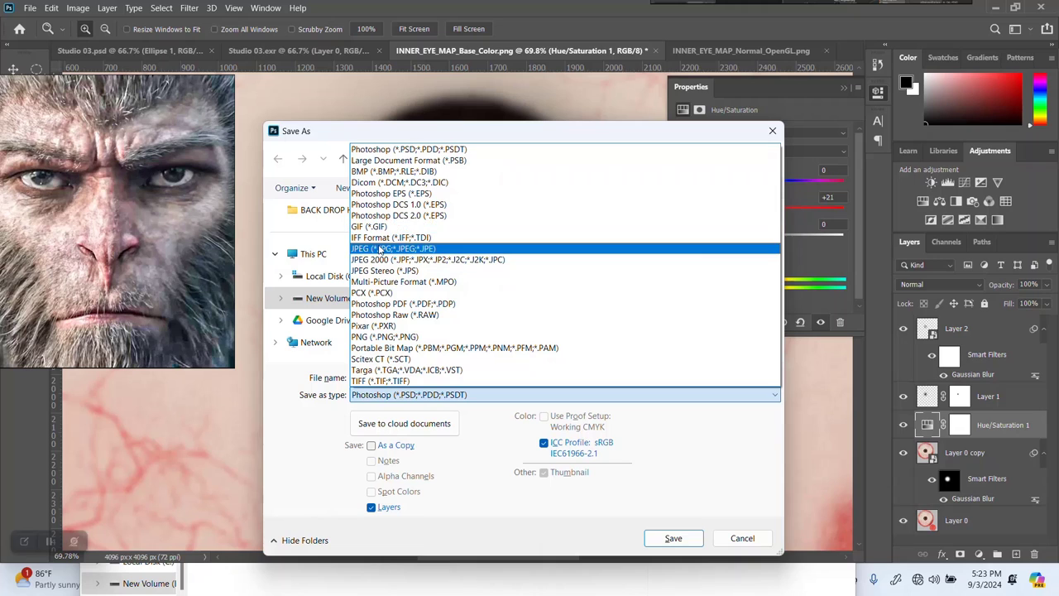
click(382, 231)
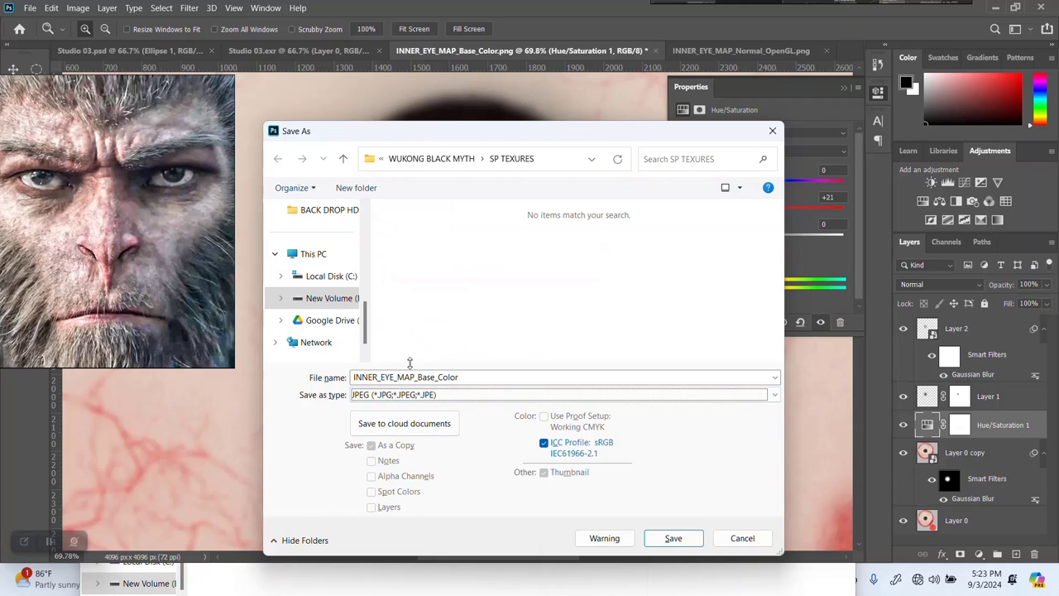
click(397, 395)
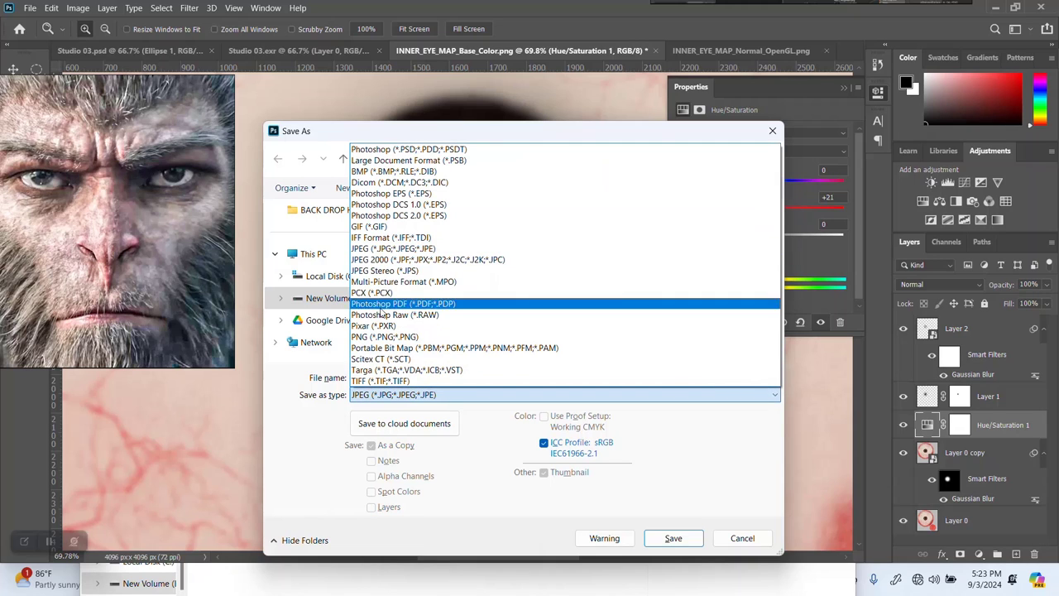
click(386, 337)
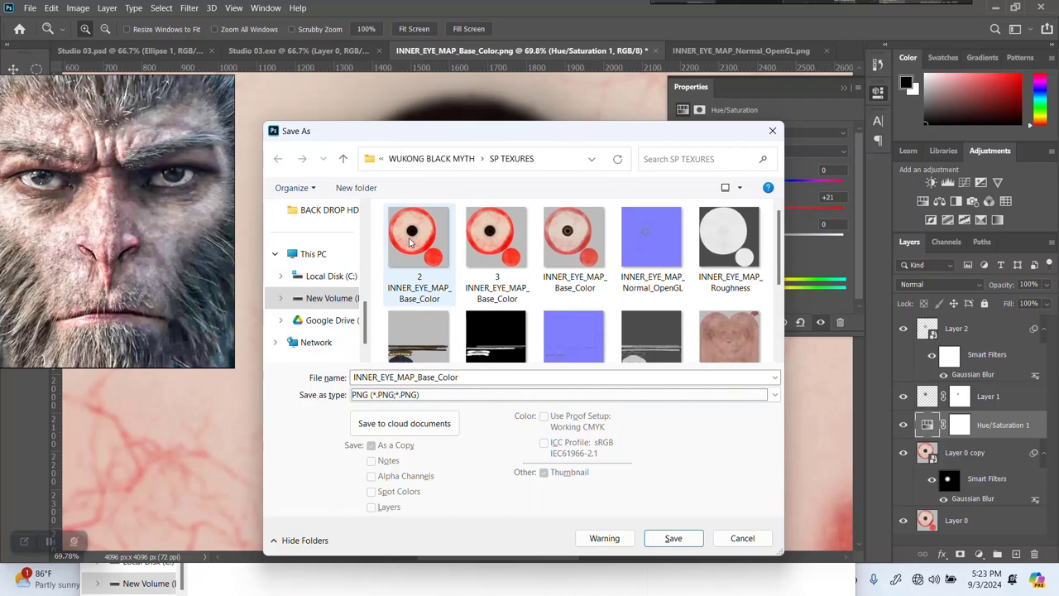
click(488, 235)
click(669, 538)
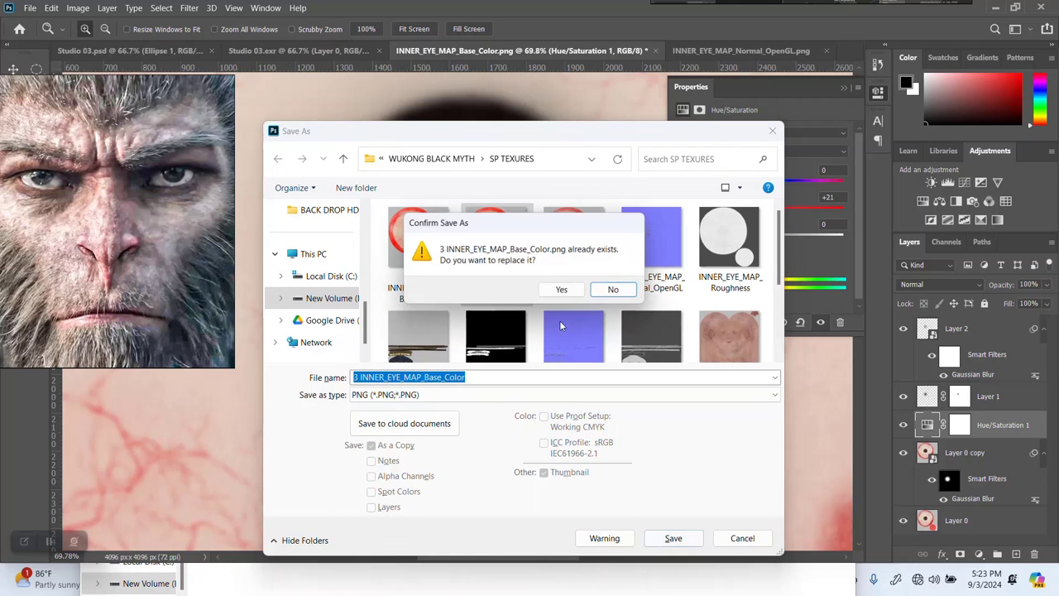
click(561, 289)
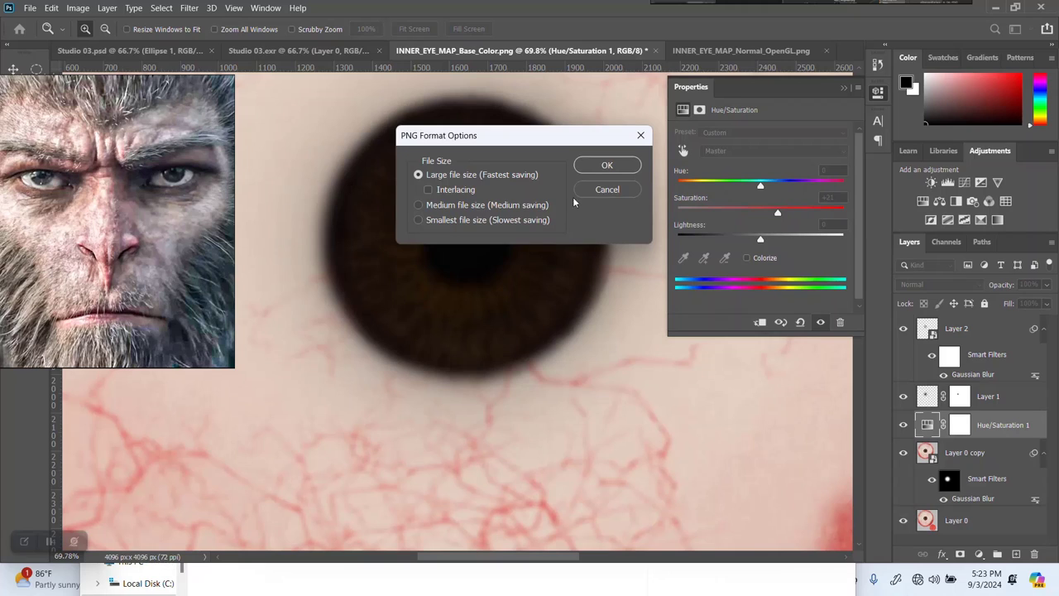
click(602, 167)
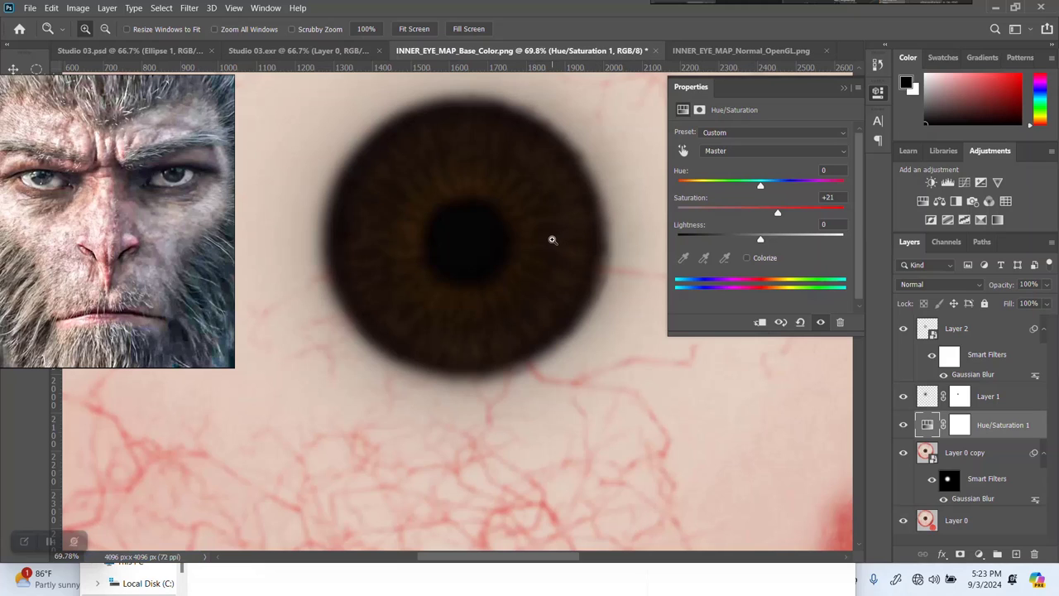
Return to Maya from Photoshop, briefly restoring and re-hiding the Hypershade to refresh the texture.
click(996, 11)
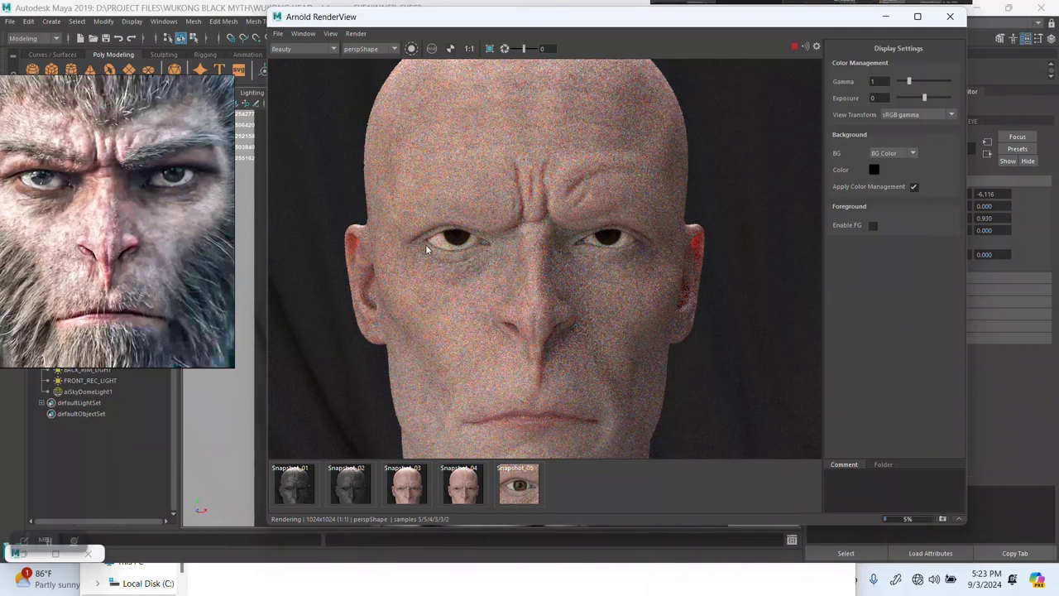
click(50, 551)
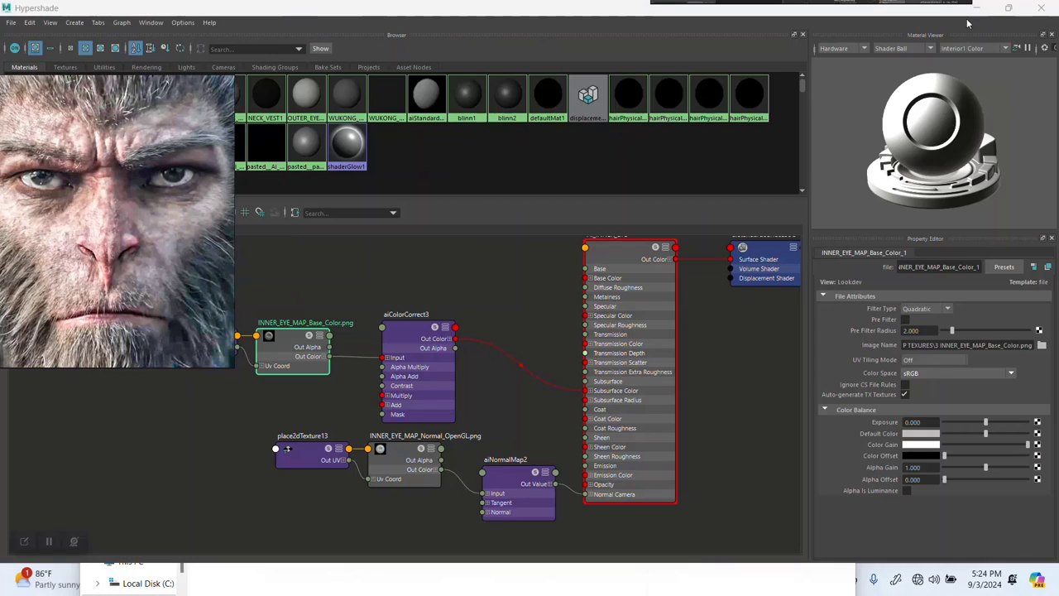
key(super+Down)
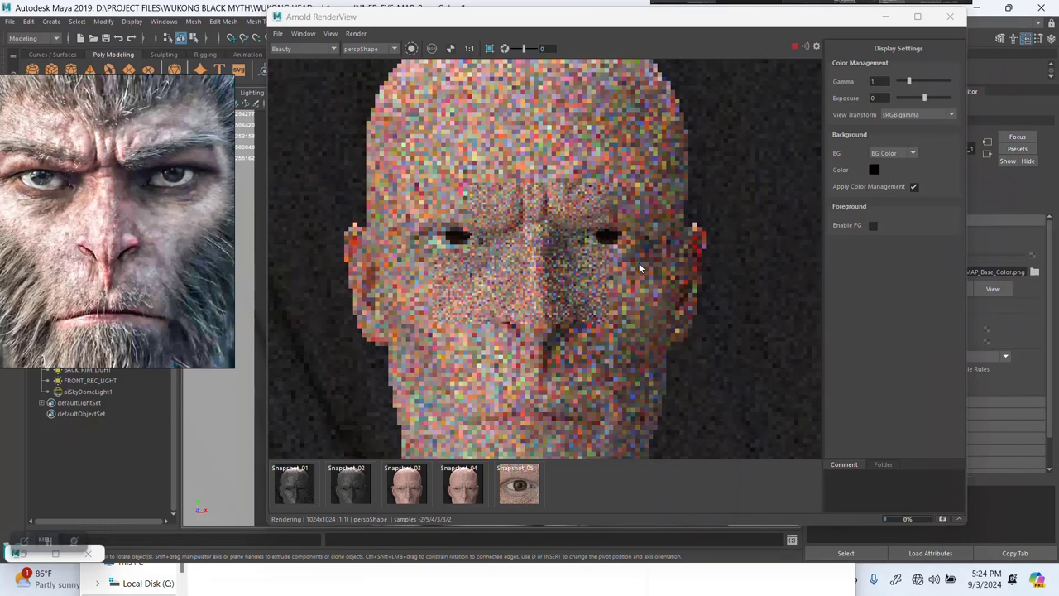
scroll(550, 281, down, 2)
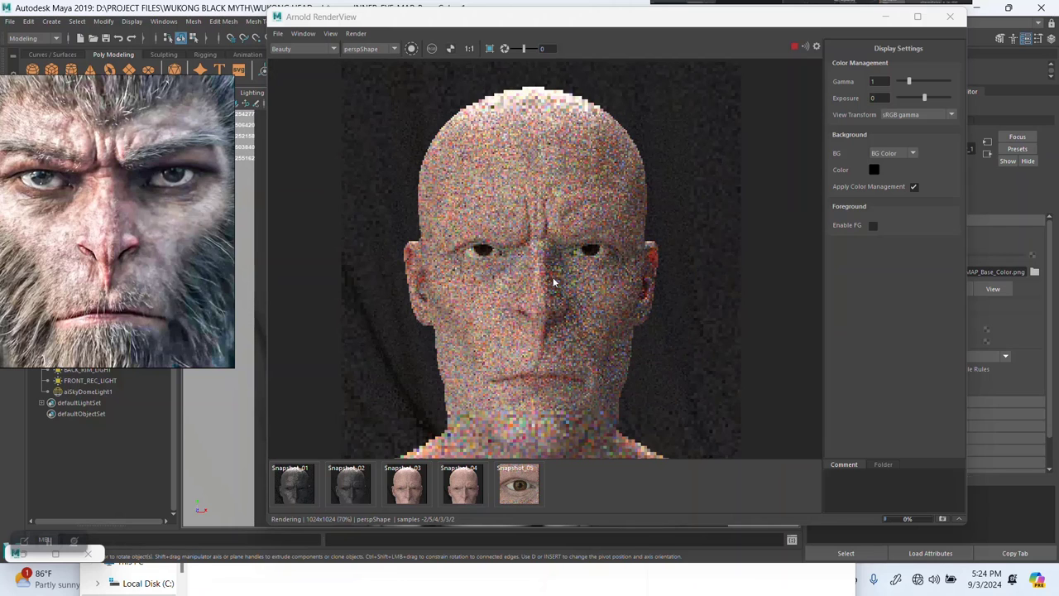
scroll(552, 282, up, 2)
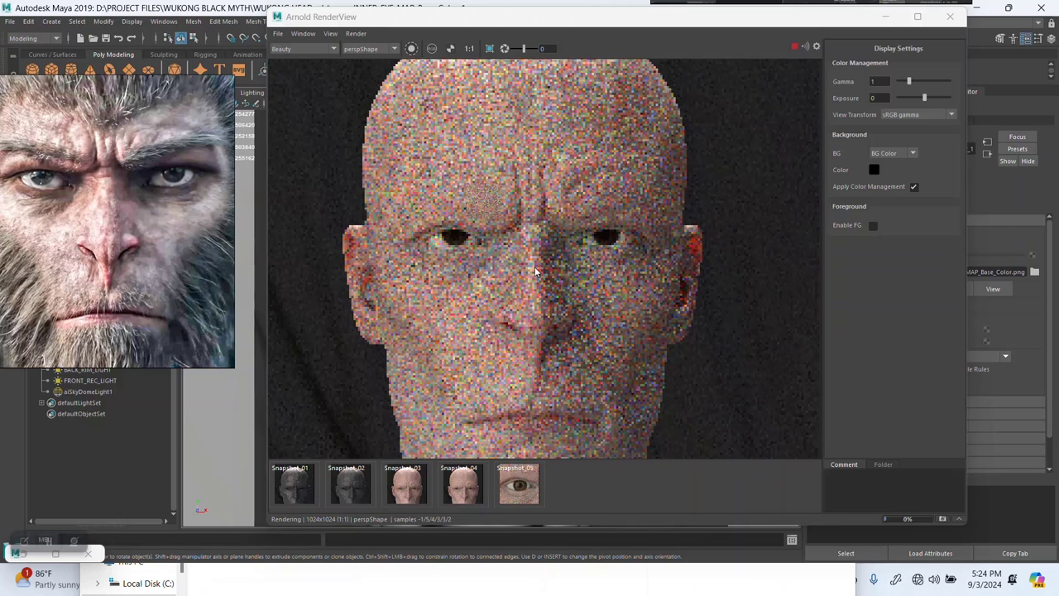
Move the re-rendering RenderView right and the reference image off the Outliner.
click(537, 280)
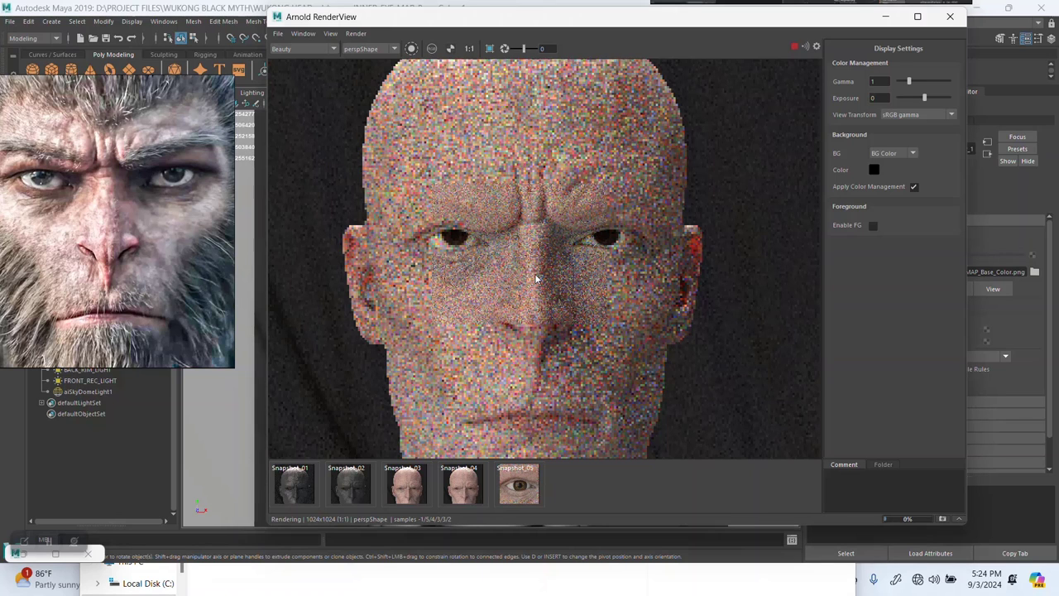
scroll(537, 253, down, 2)
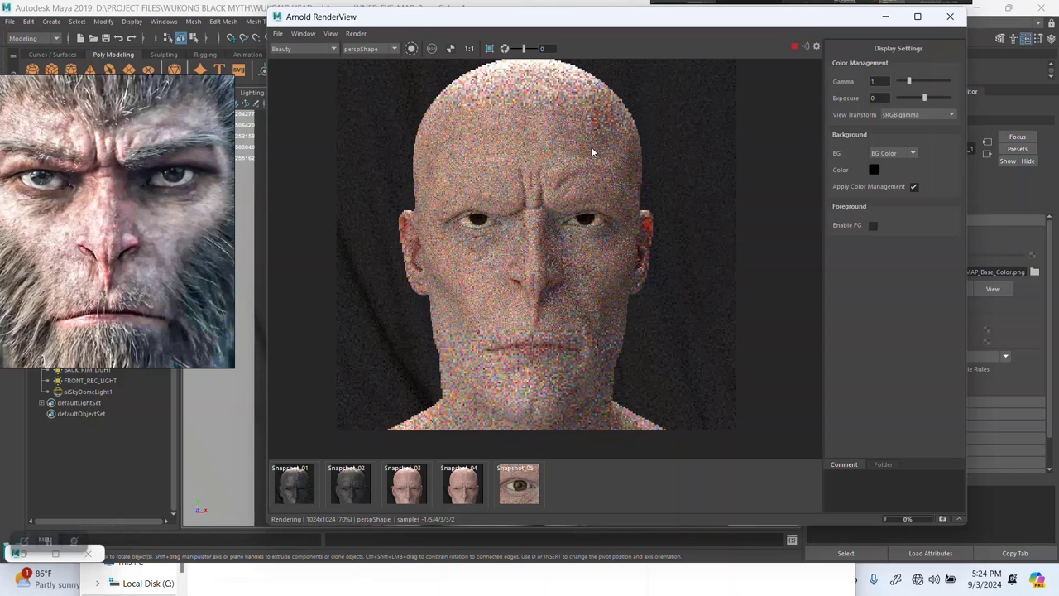
drag(476, 27, 647, 33)
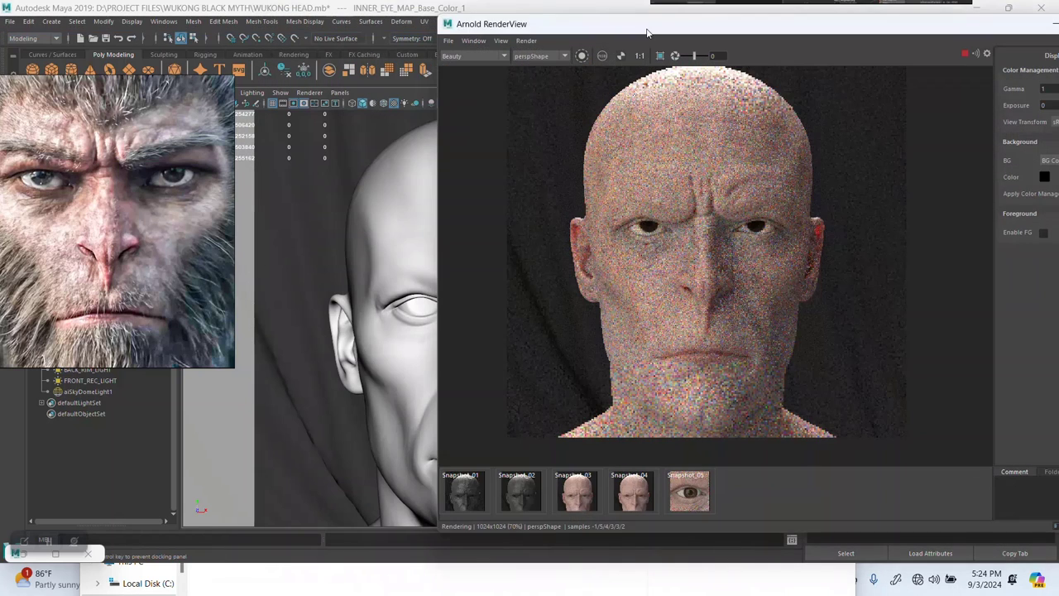
drag(132, 282, 408, 182)
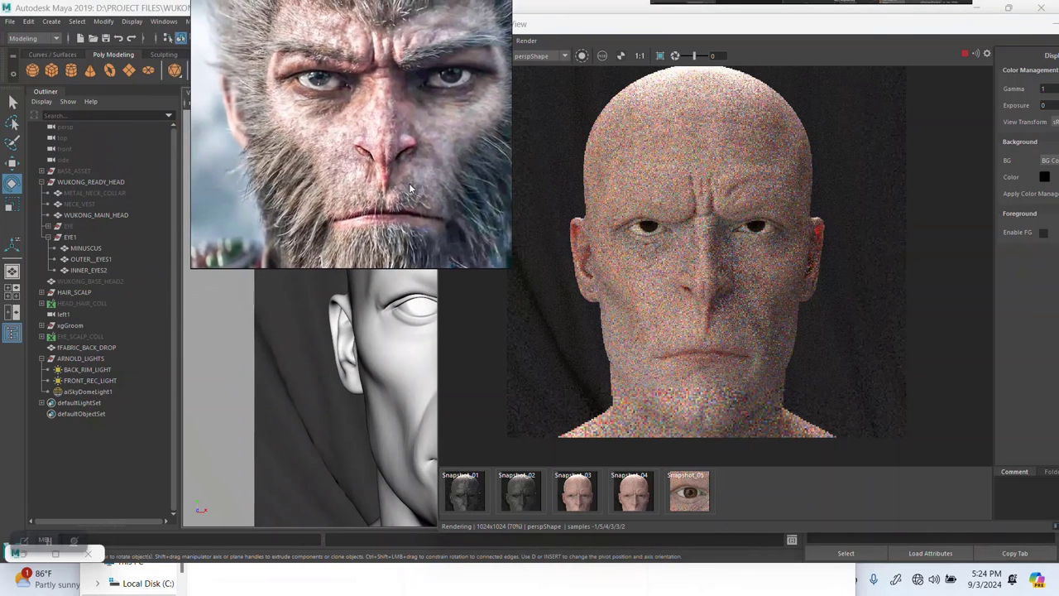
Select OUTER_EYES1 and INNER_EYES2, save the scene with Ctrl+S, then stop the render with Escape.
click(89, 260)
shift+click(86, 270)
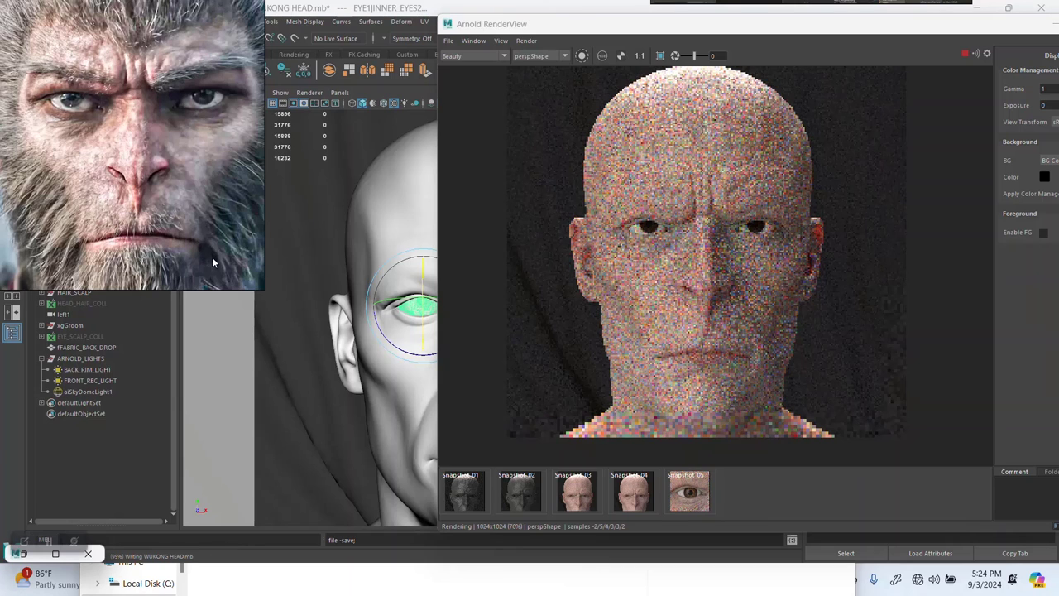
key(ctrl+s)
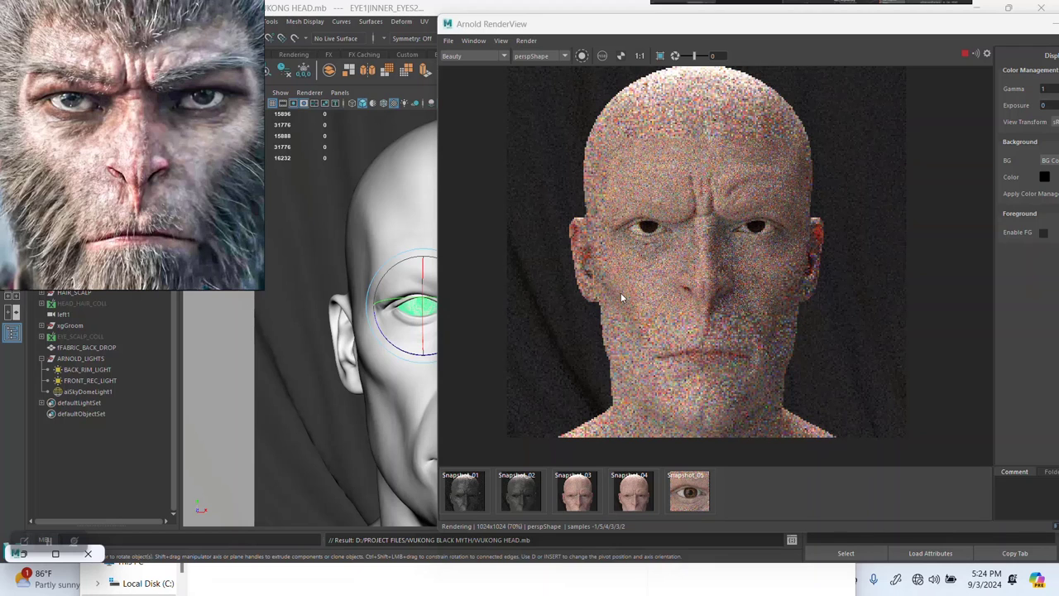
scroll(687, 294, down, 2)
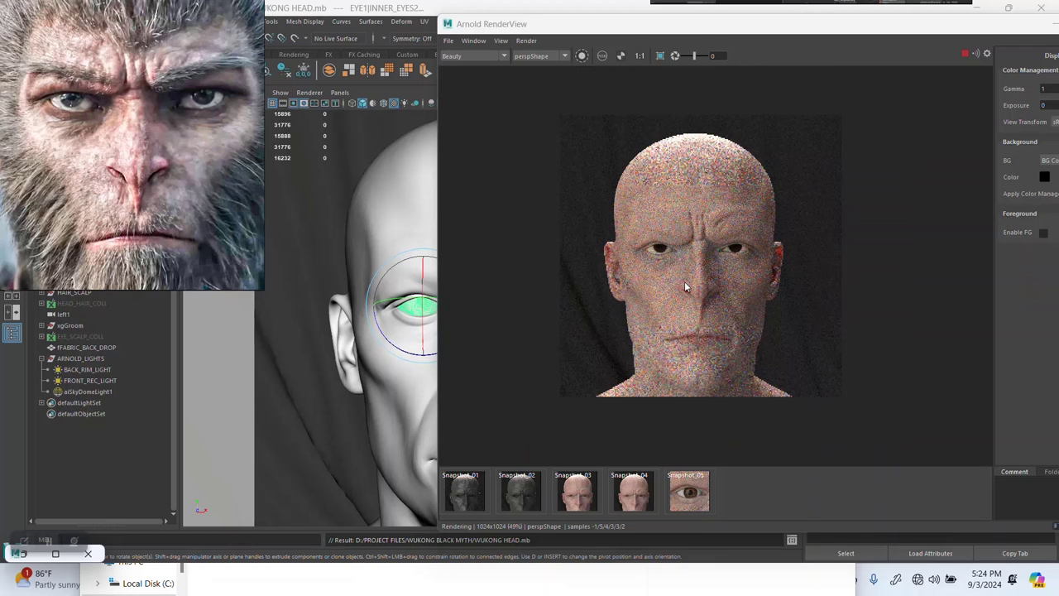
scroll(685, 282, up, 2)
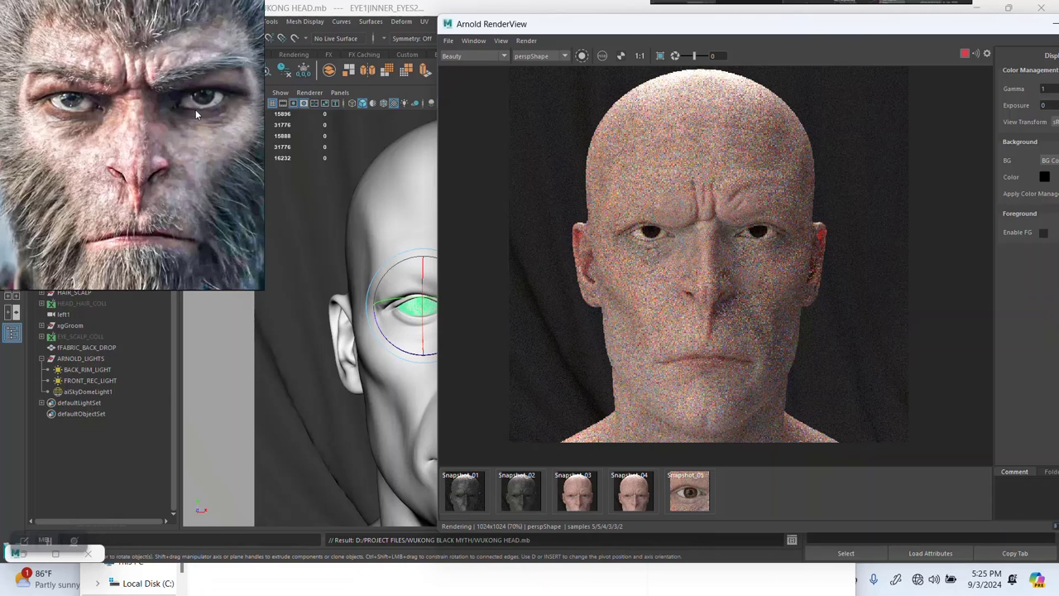
key(Escape)
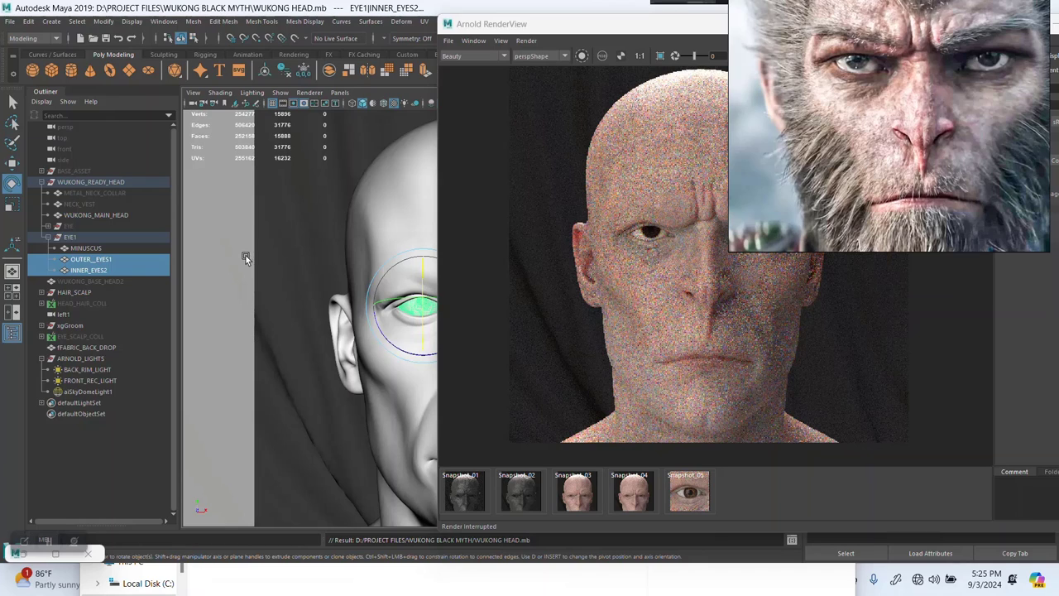
Save, hide BACK_RIM_LIGHT, FRONT_REC_LIGHT and aiSkyDomeLight1 with Ctrl+H, and switch to the Arnold shelf.
click(66, 239)
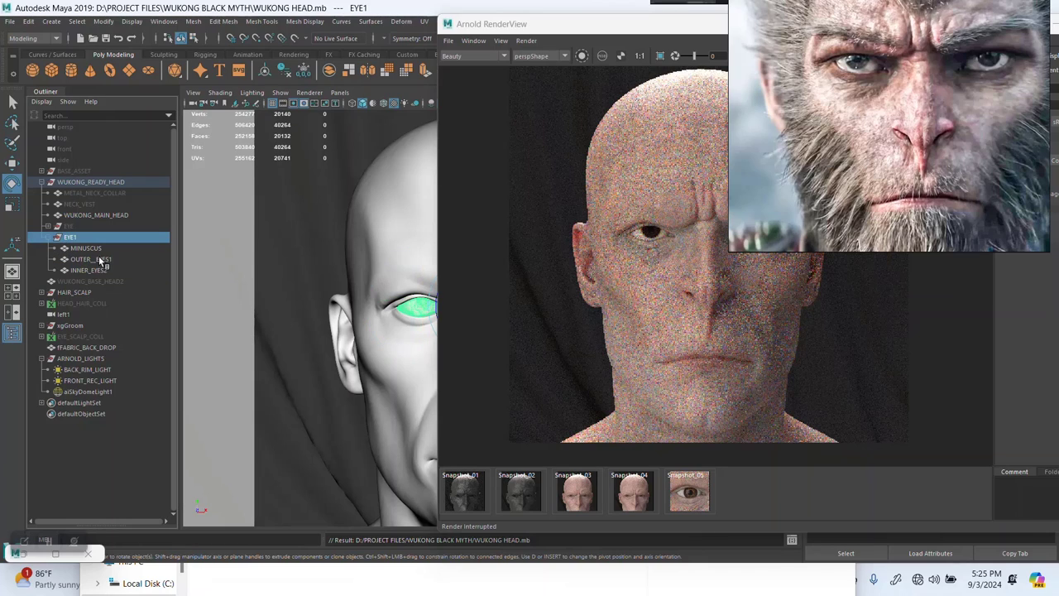
key(ctrl+s)
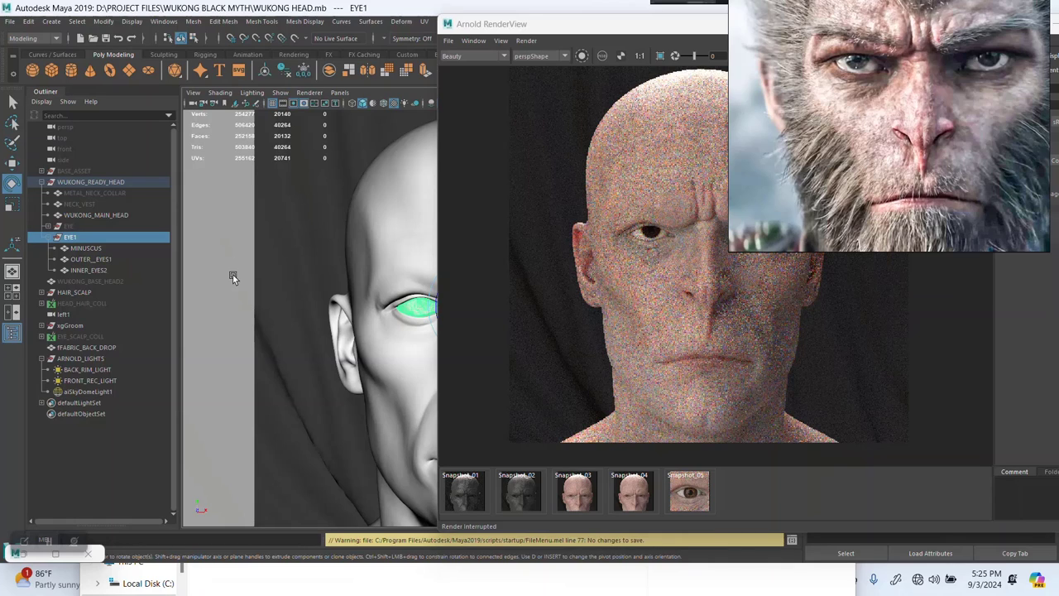
click(69, 359)
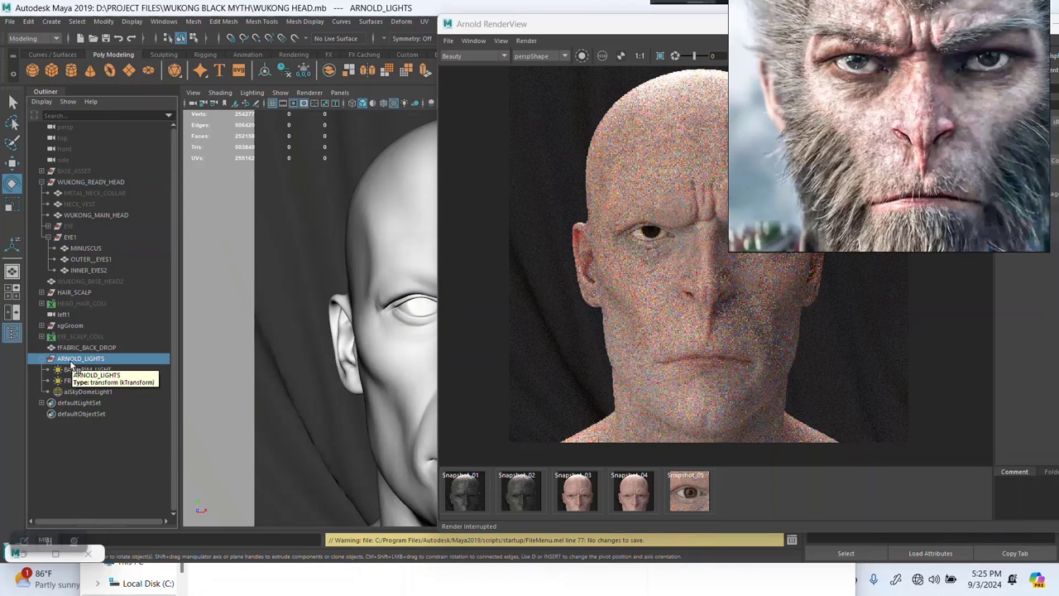
click(78, 370)
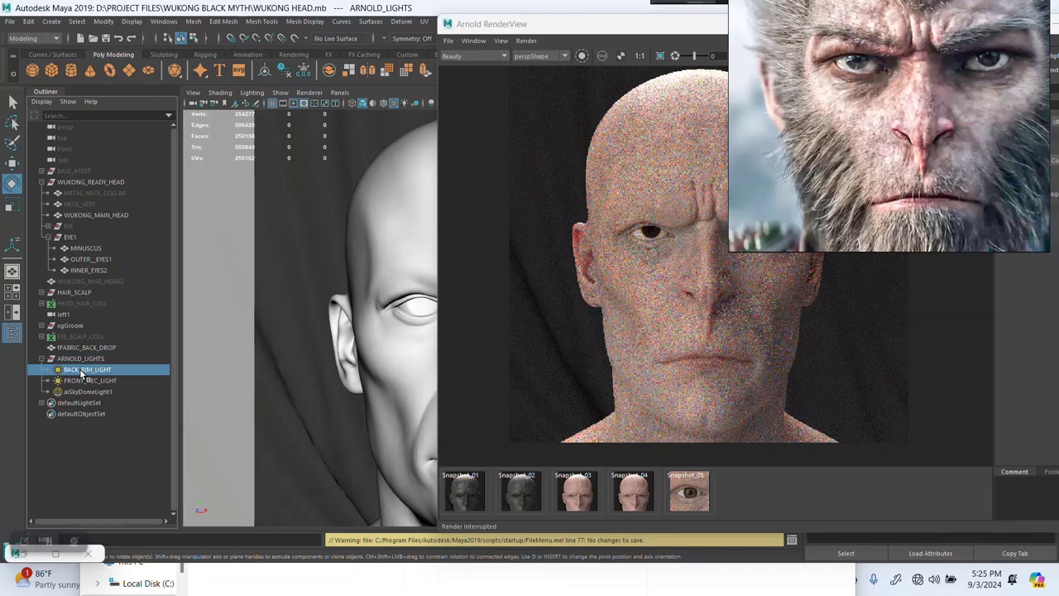
shift+click(100, 391)
key(ctrl+h)
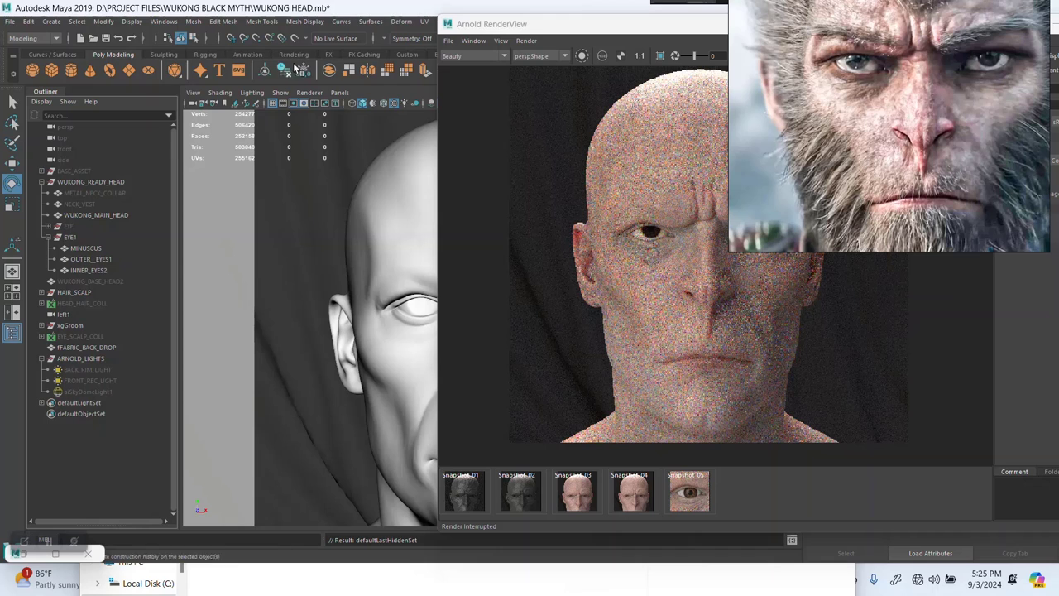
drag(553, 31, 727, 76)
click(604, 54)
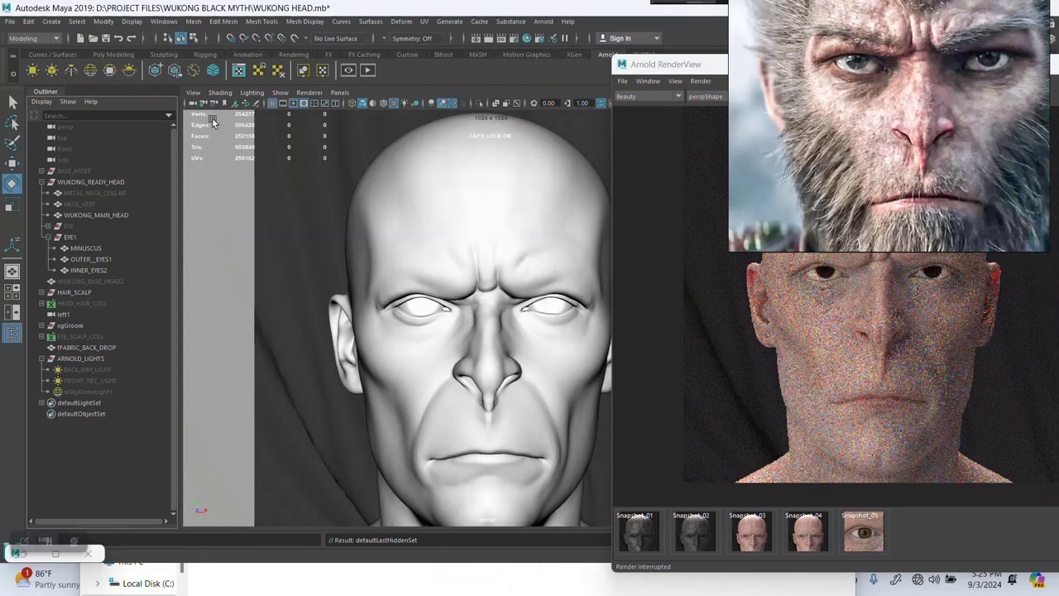
Create an Arnold sky dome light and rename it from aiSkyDomeLight to NEW_DomeLight1.
click(91, 72)
double_click(85, 402)
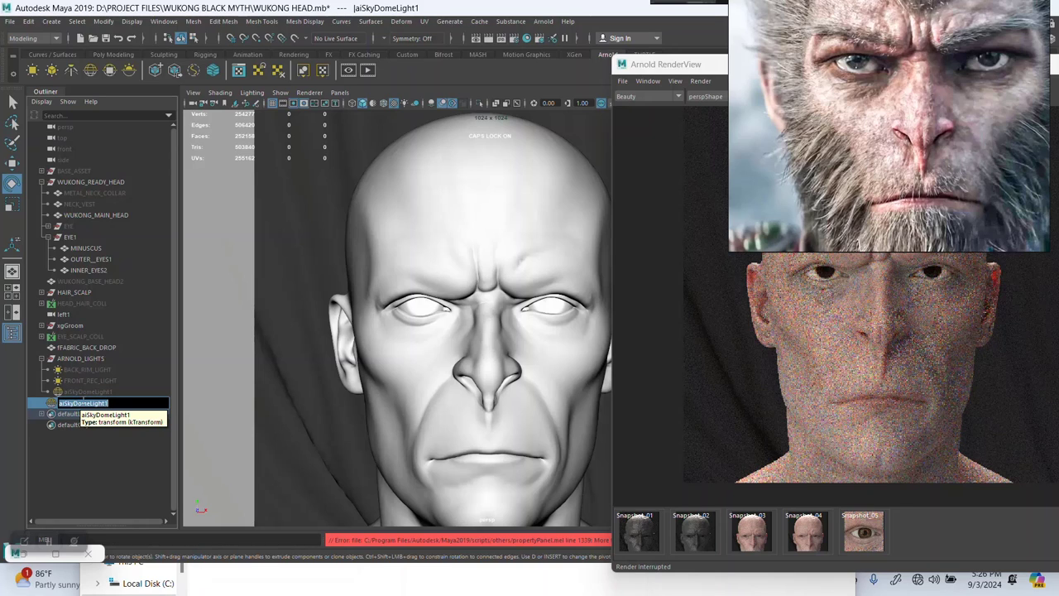
drag(73, 404, 43, 409)
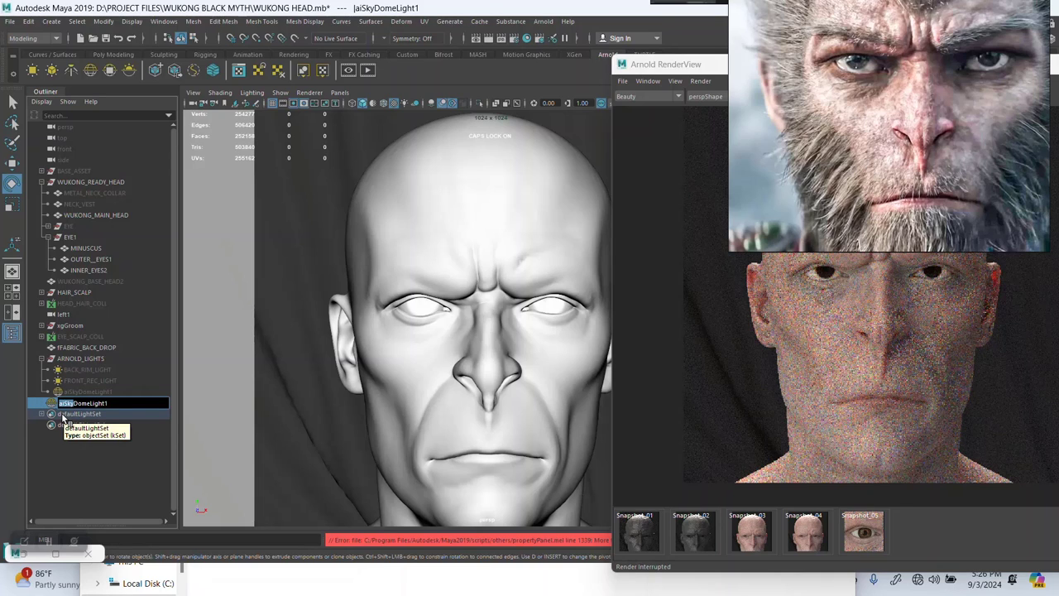
text(NEWC)
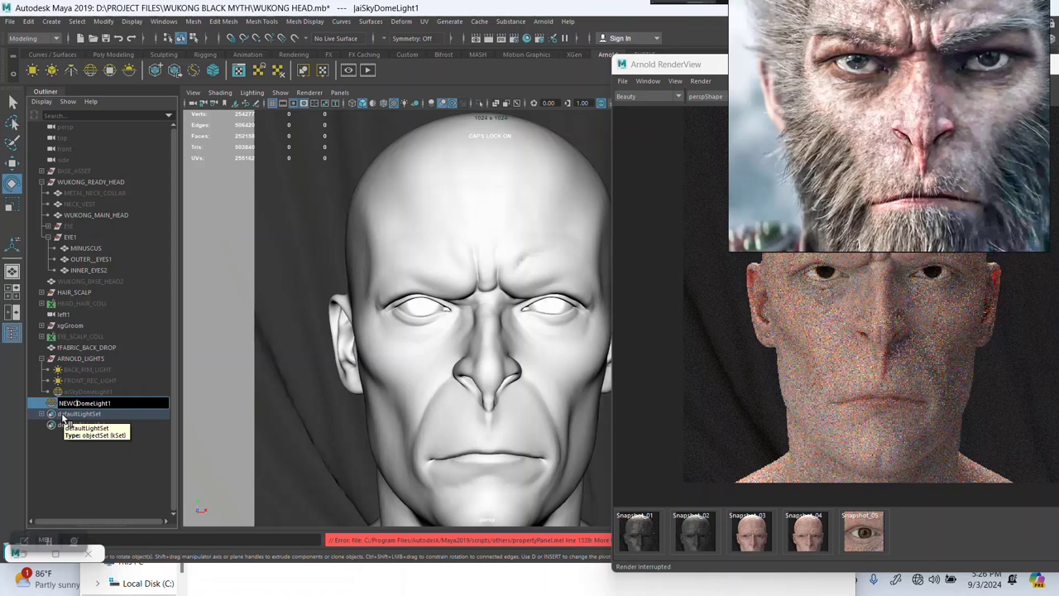
key(BackSpace)
text(_)
key(Return)
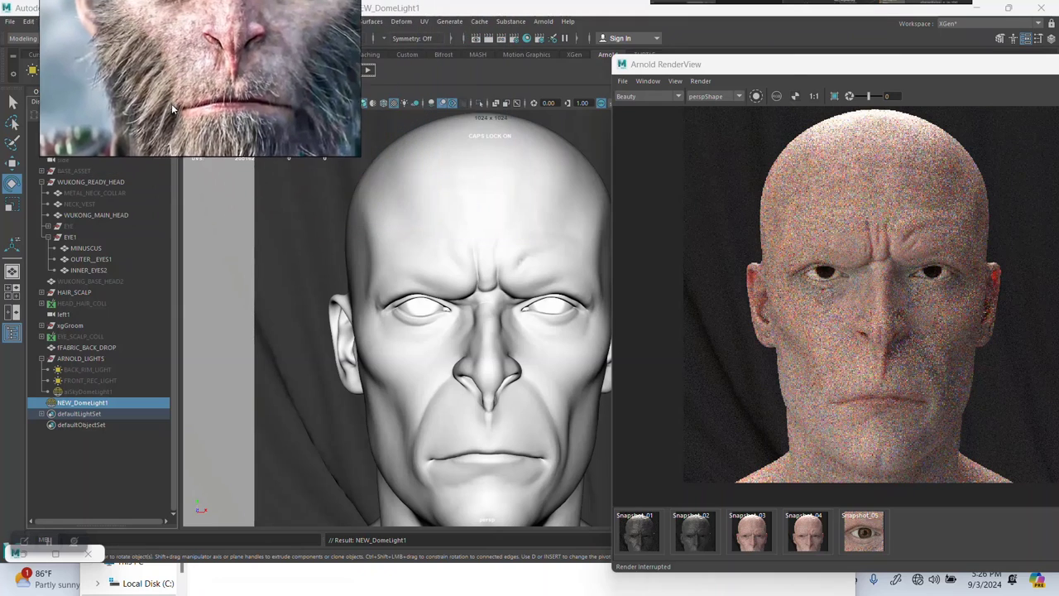
drag(784, 63, 227, 18)
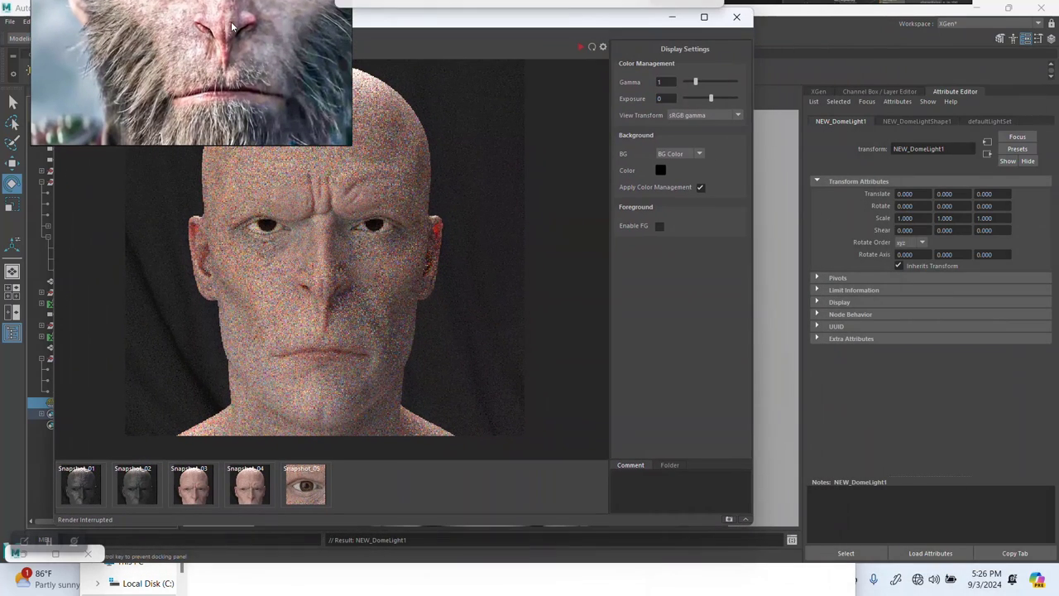
Map a File texture loading Desktop/BACK DROP HDRI/Mondarrain 3.exr to the dome light's Color.
click(940, 124)
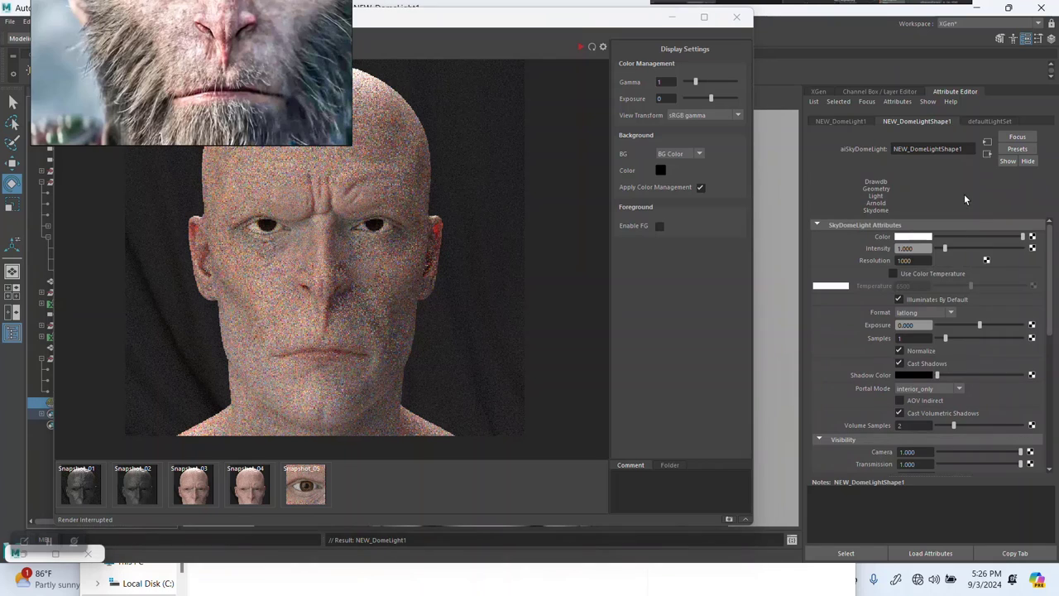
click(1032, 238)
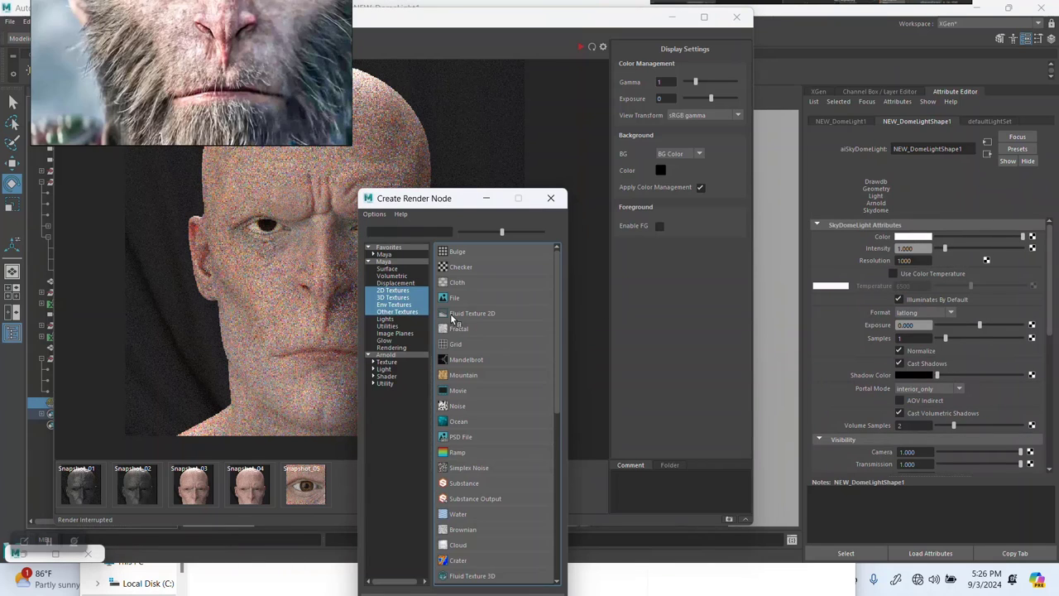
click(455, 300)
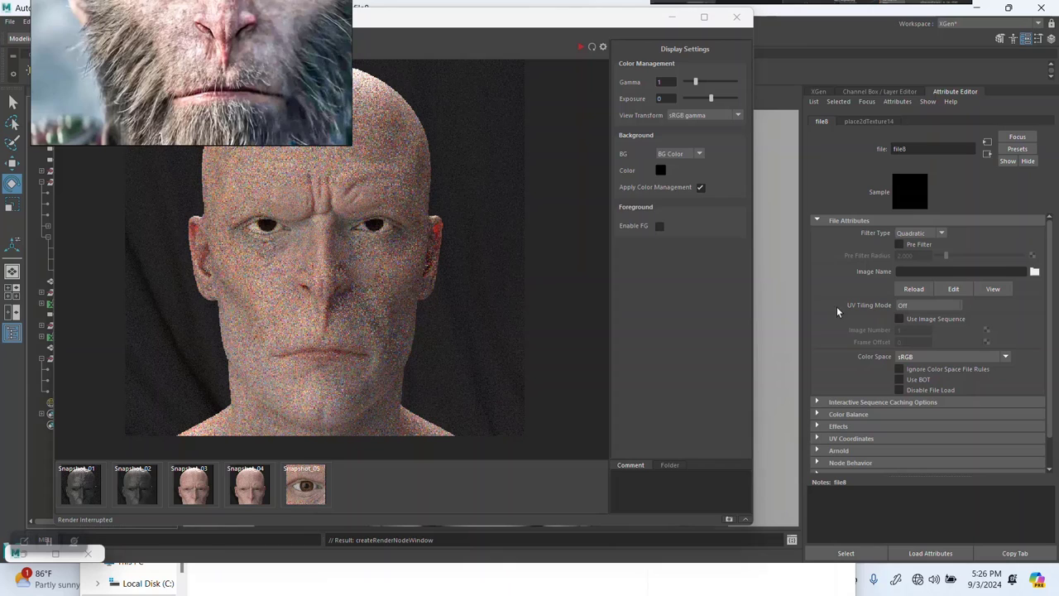
click(221, 239)
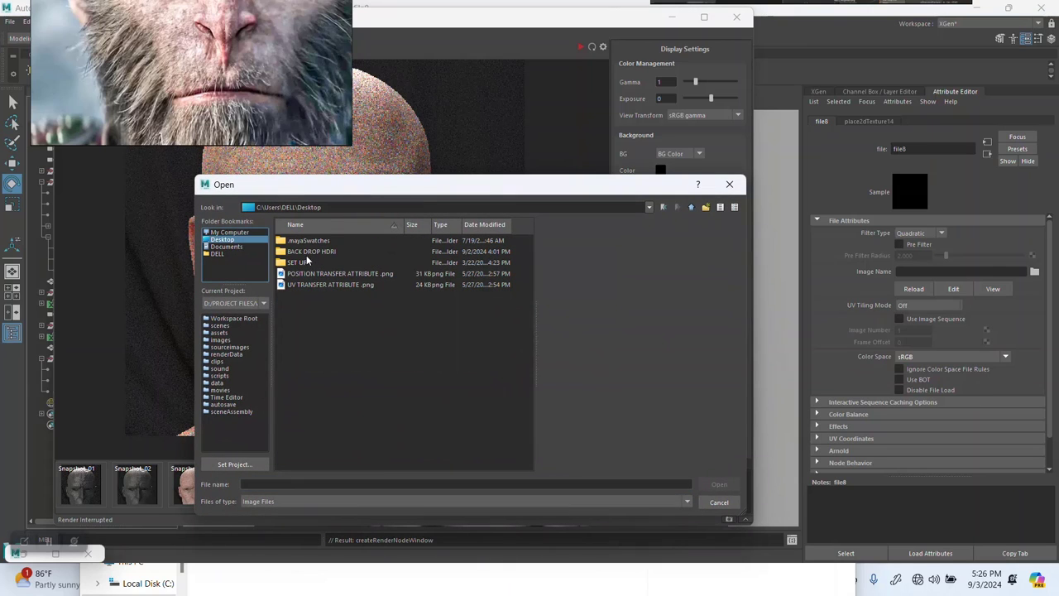
double_click(311, 251)
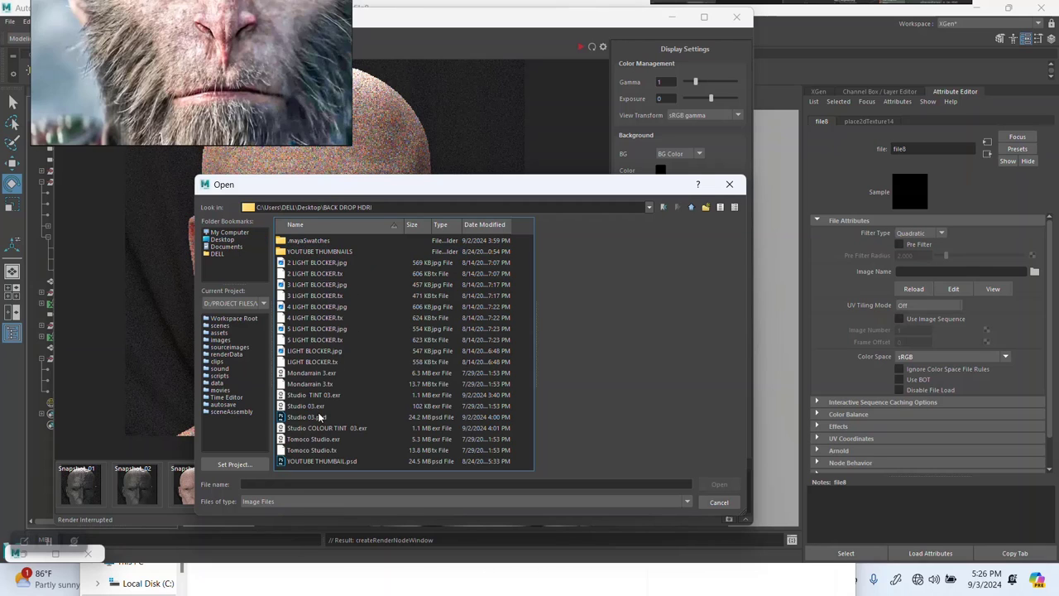
click(313, 374)
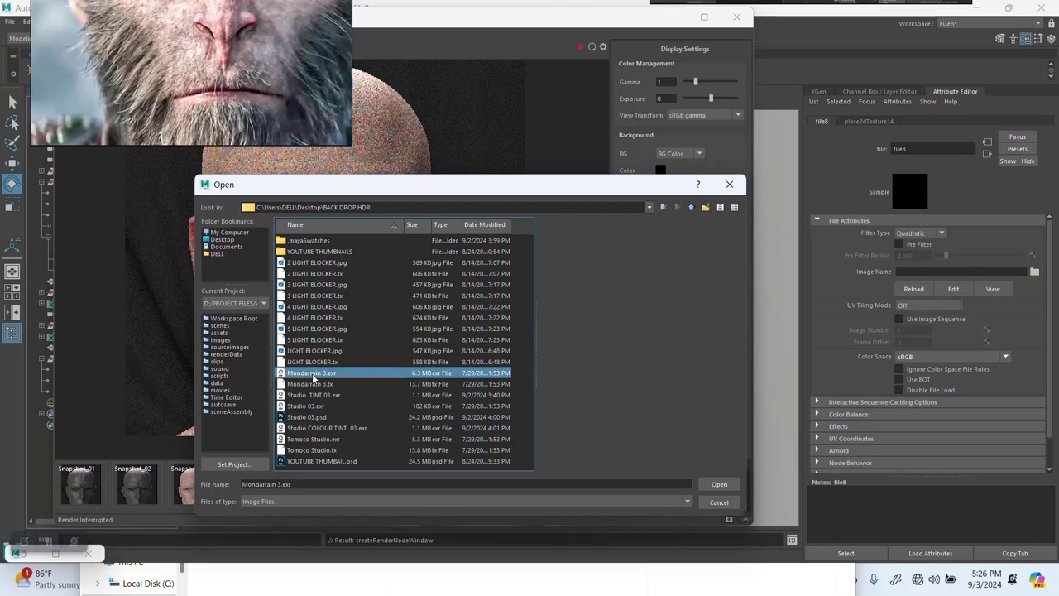
click(719, 484)
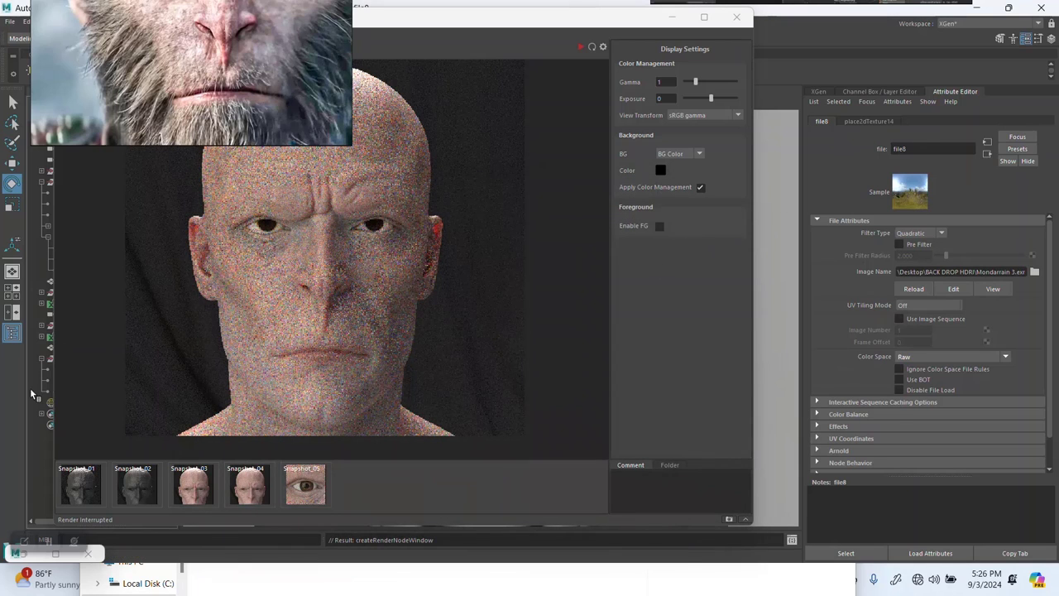
Set NEW_DomeLight1's Samples and Intensity both to 3.
drag(465, 27, 594, 21)
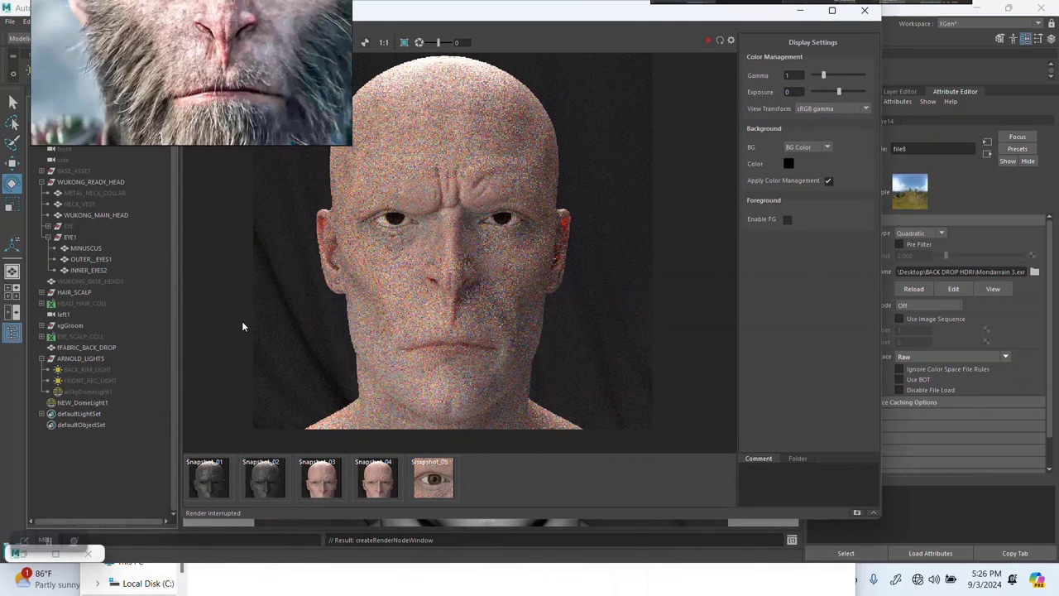
click(91, 402)
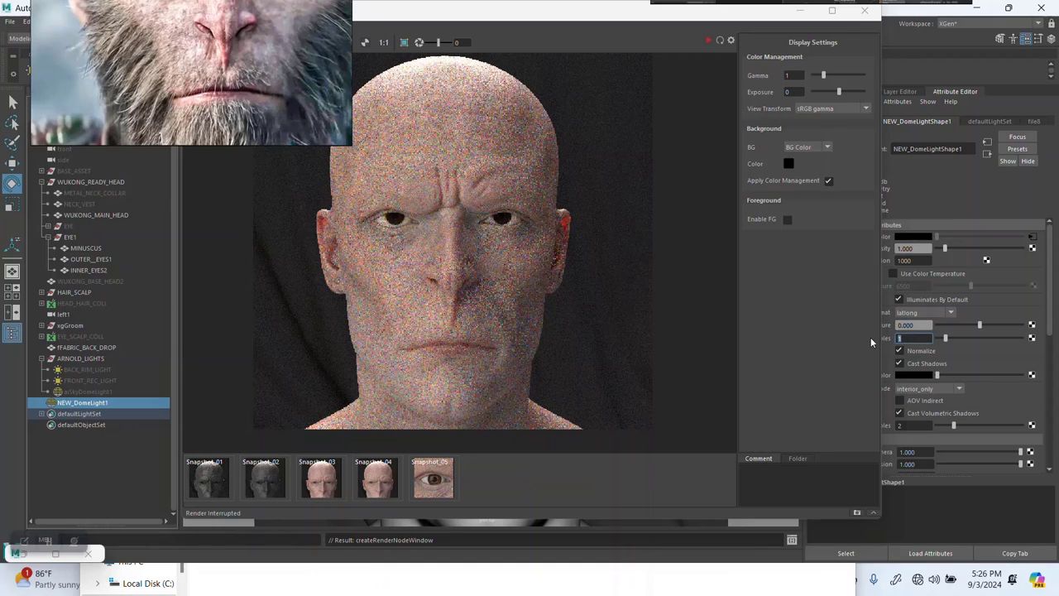
text(3)
key(Return)
text(3)
key(Return)
drag(623, 13, 581, 12)
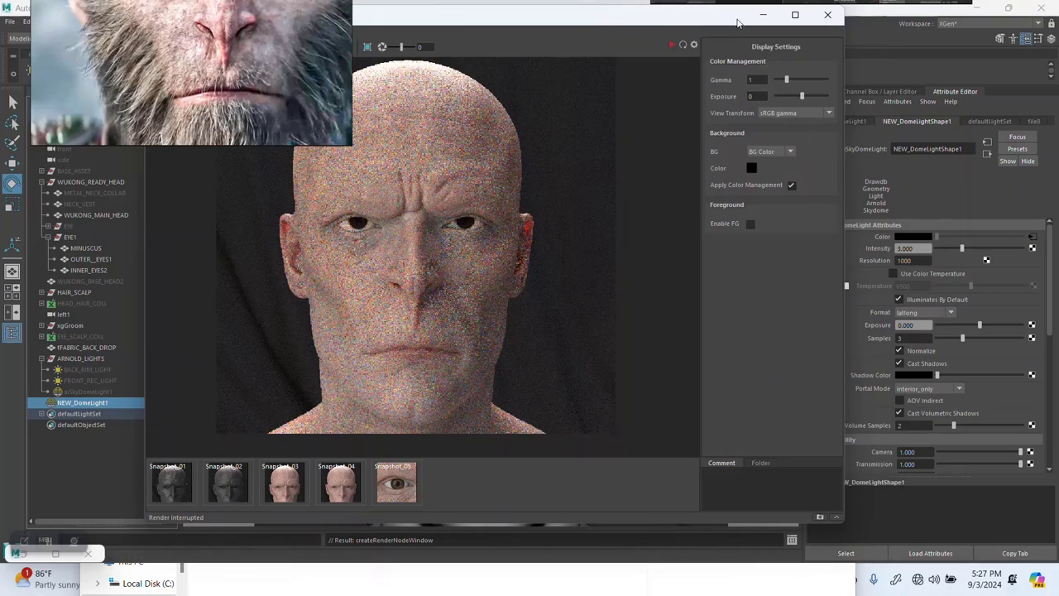
click(765, 17)
Rotate the new HDRI dome light around the head.
scroll(644, 367, down, 10)
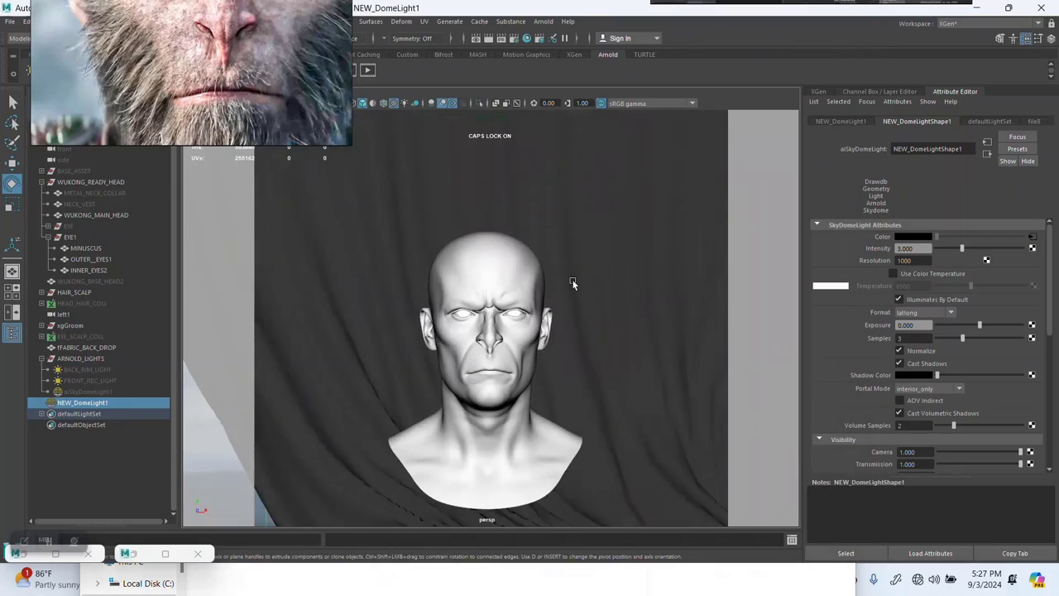
alt+drag(554, 327, 605, 328)
drag(512, 409, 670, 282)
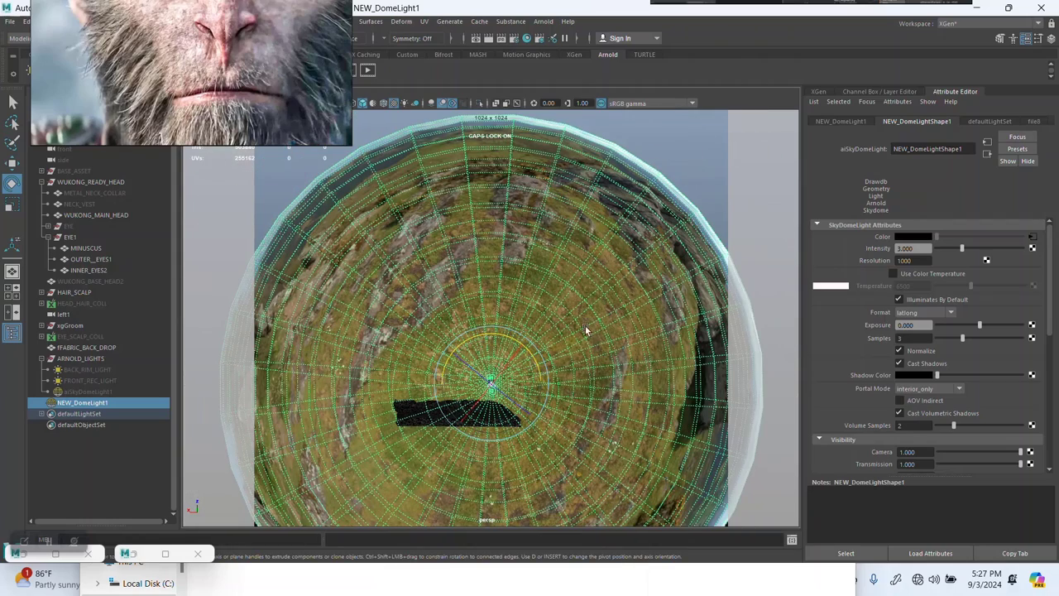
alt+drag(510, 439, 582, 395)
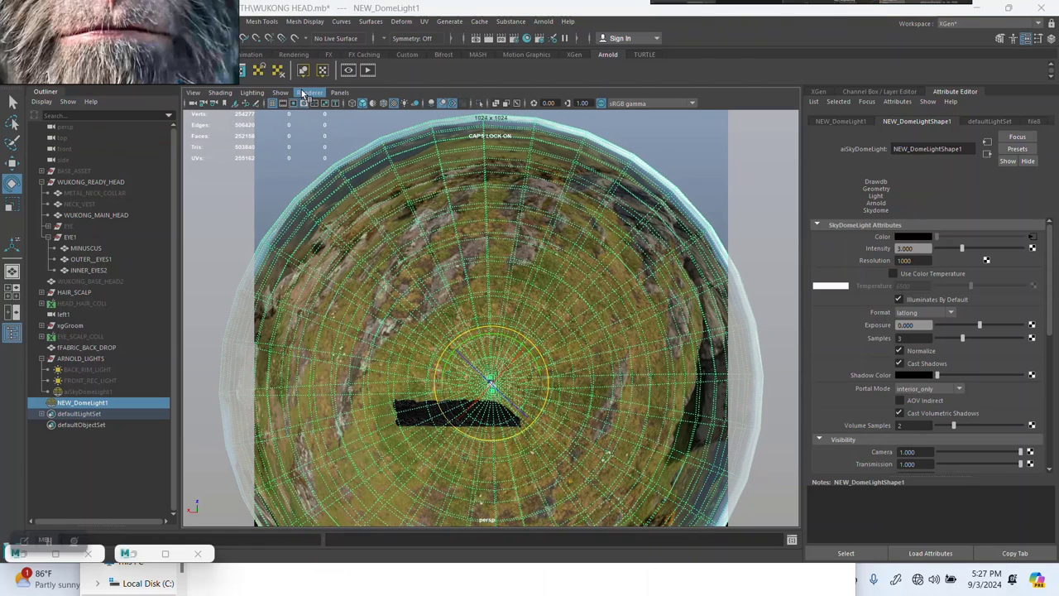
Return to the FRONT_CMA camera bookmark and bring the Arnold RenderView back up.
click(340, 93)
click(282, 93)
click(194, 93)
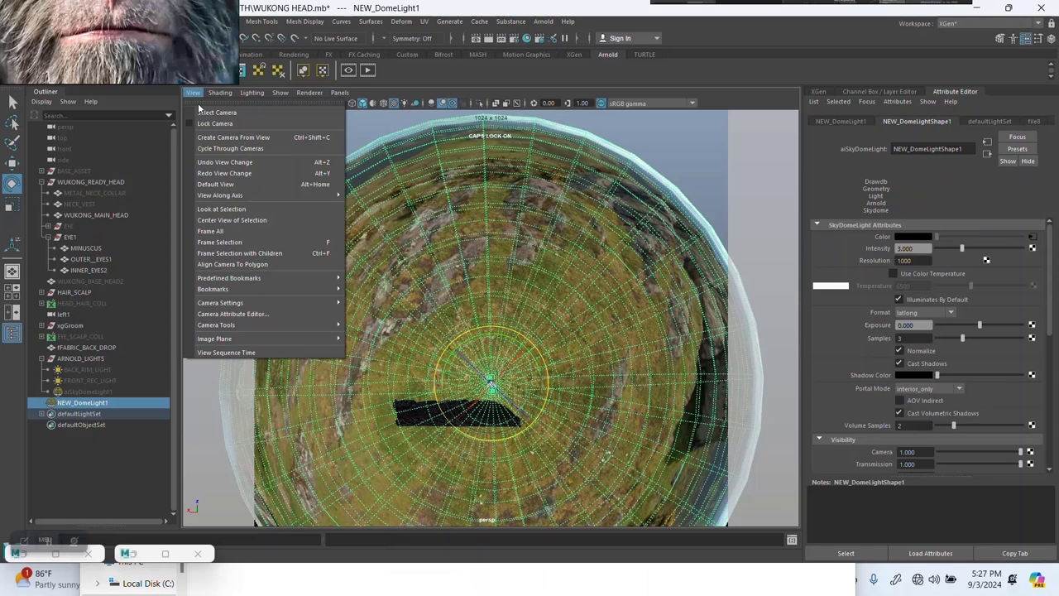
mouse_move(331, 291)
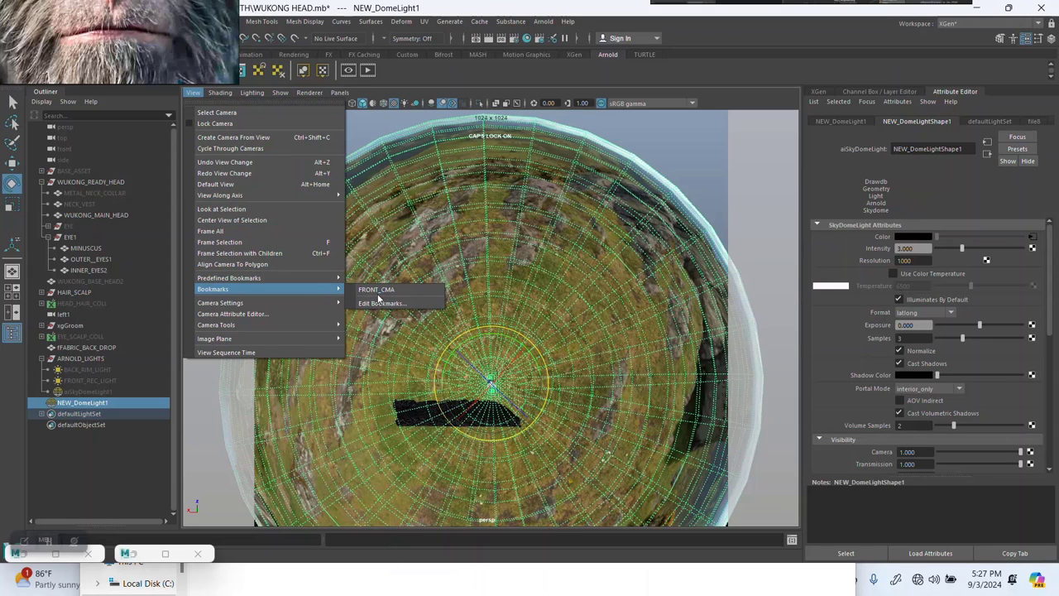
click(377, 290)
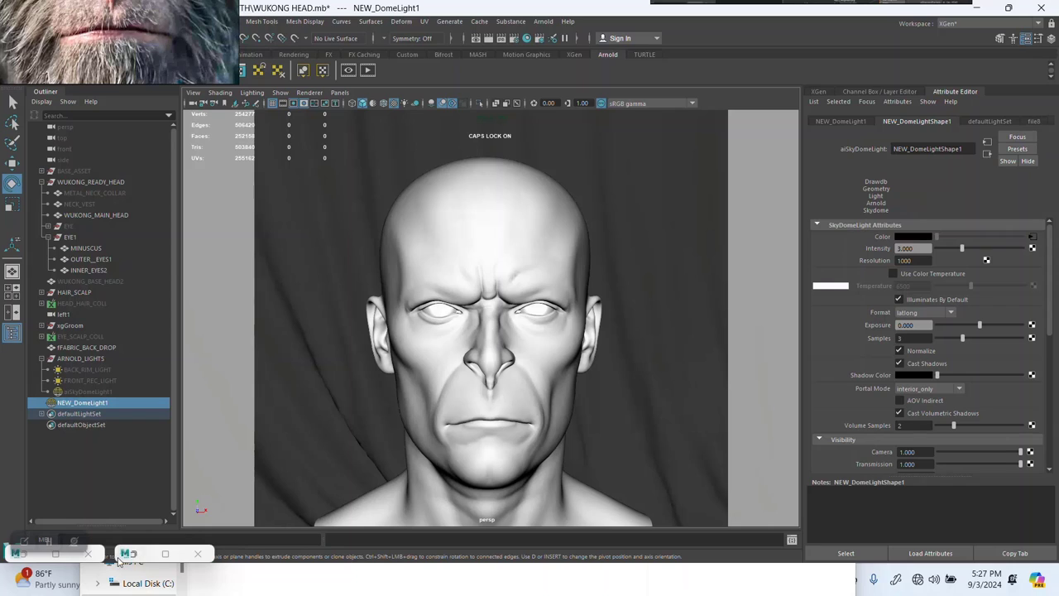
click(166, 554)
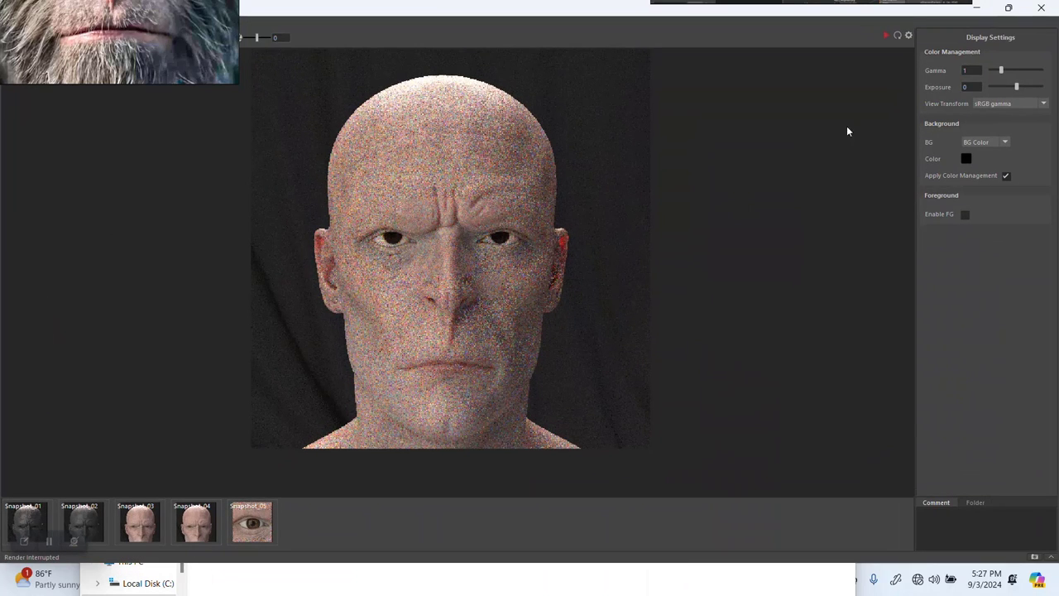
Re-render with NEW_DomeLight1 at intensity 1 and unhide aiSkyDomeLight1.
click(1007, 7)
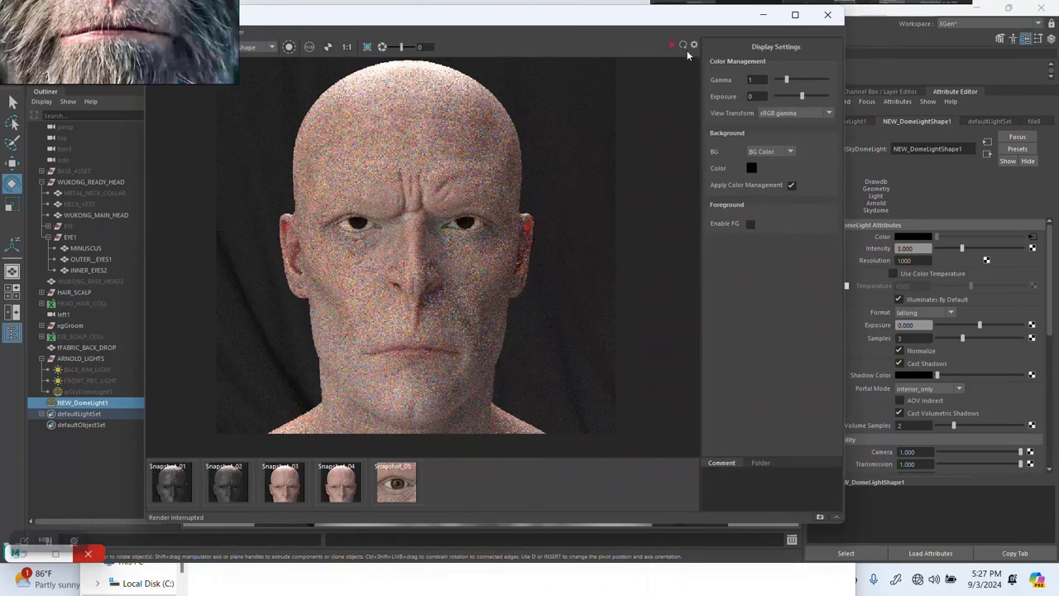
click(683, 46)
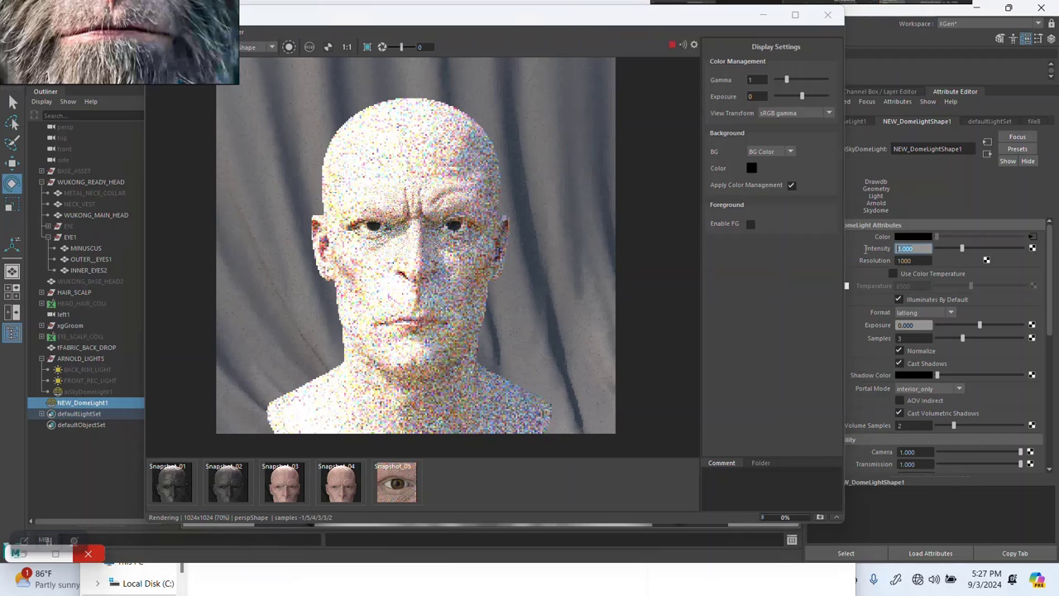
text(1)
key(Return)
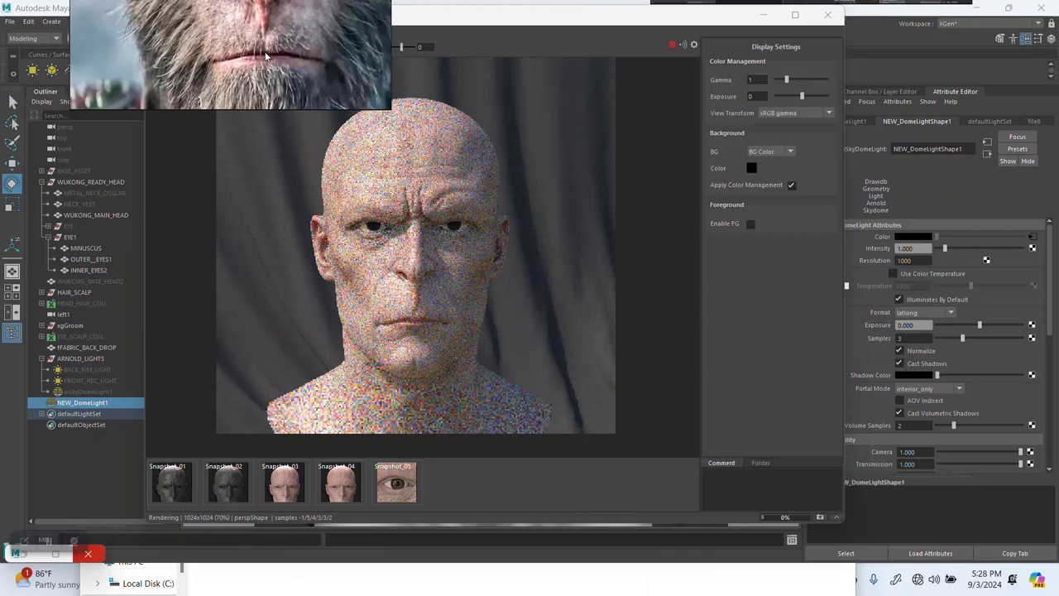
click(87, 392)
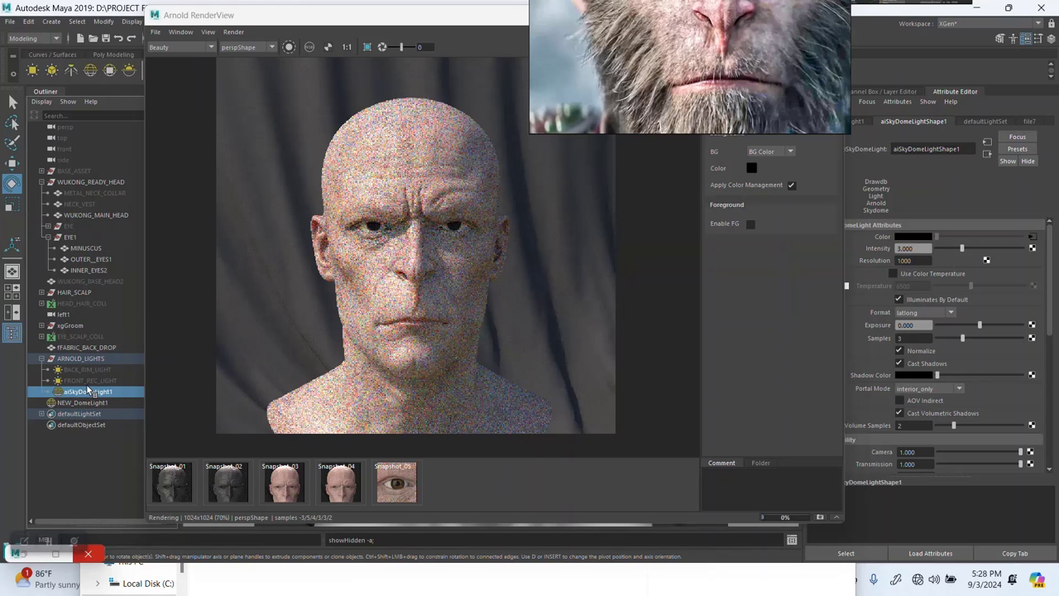
key(shift+h)
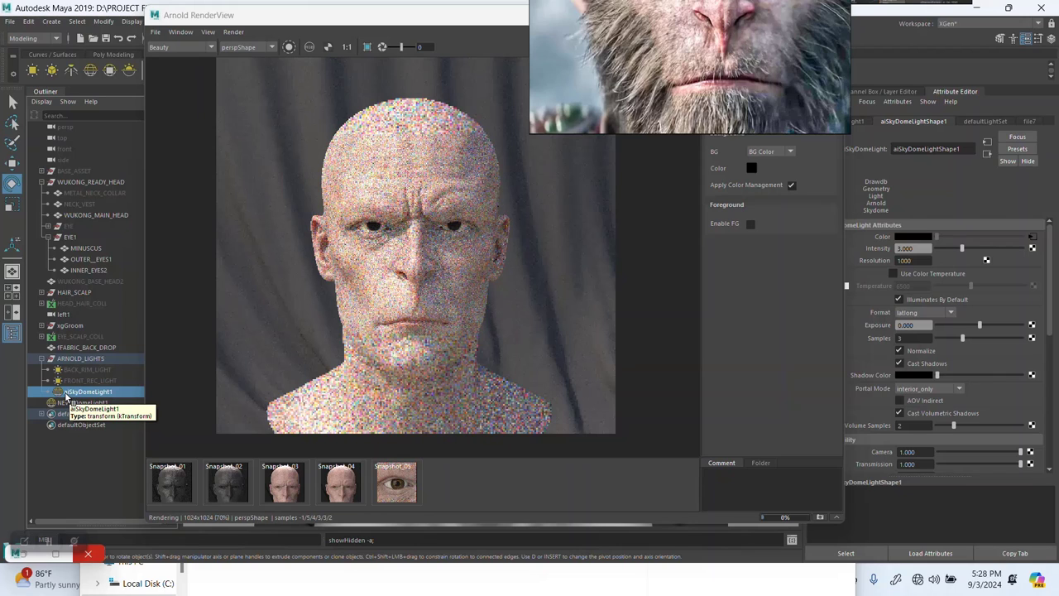
Save the scene, duplicate aiSkyDomeLight1 as aiSkyDomeLight2, and hide the original.
key(ctrl+s)
key(e)
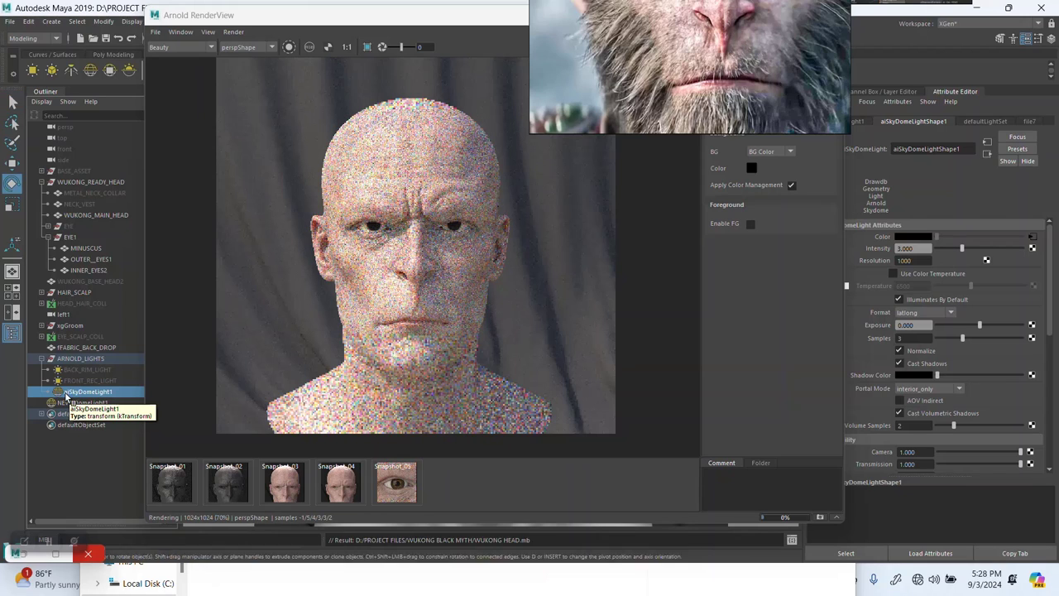
key(ctrl+d)
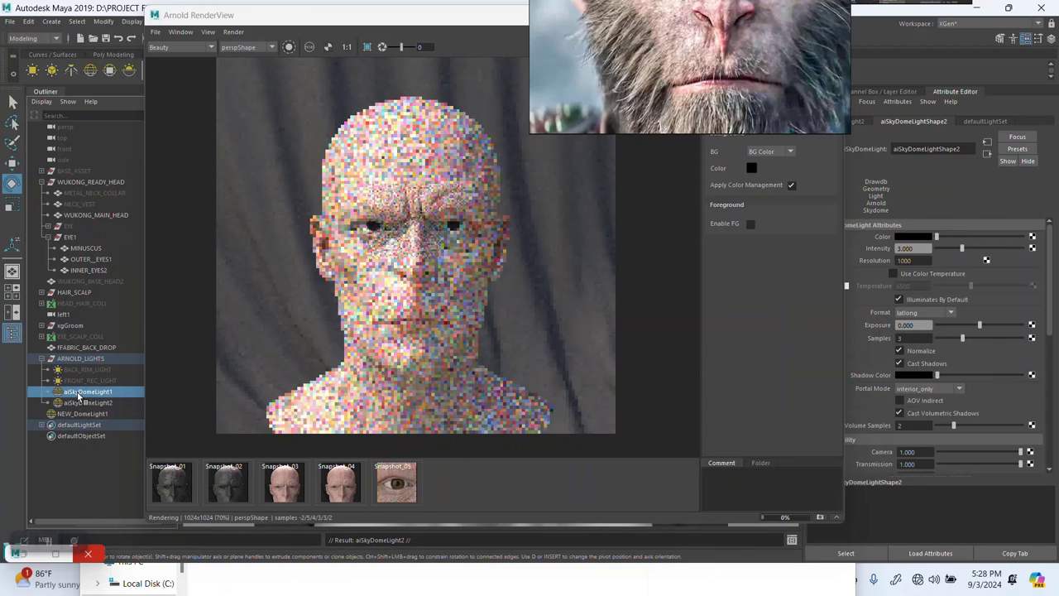
key(ctrl+h)
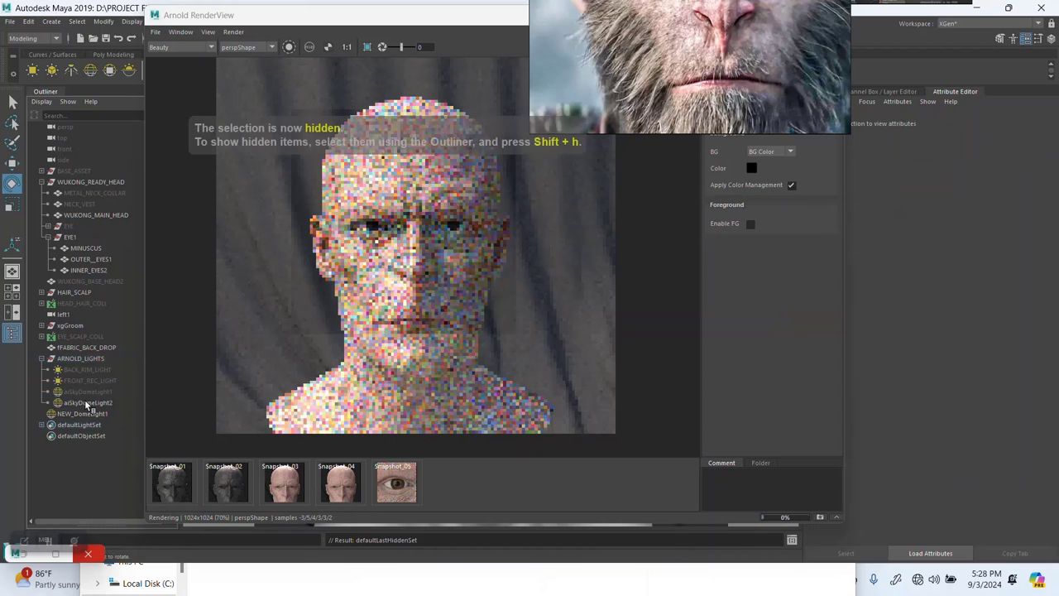
click(86, 403)
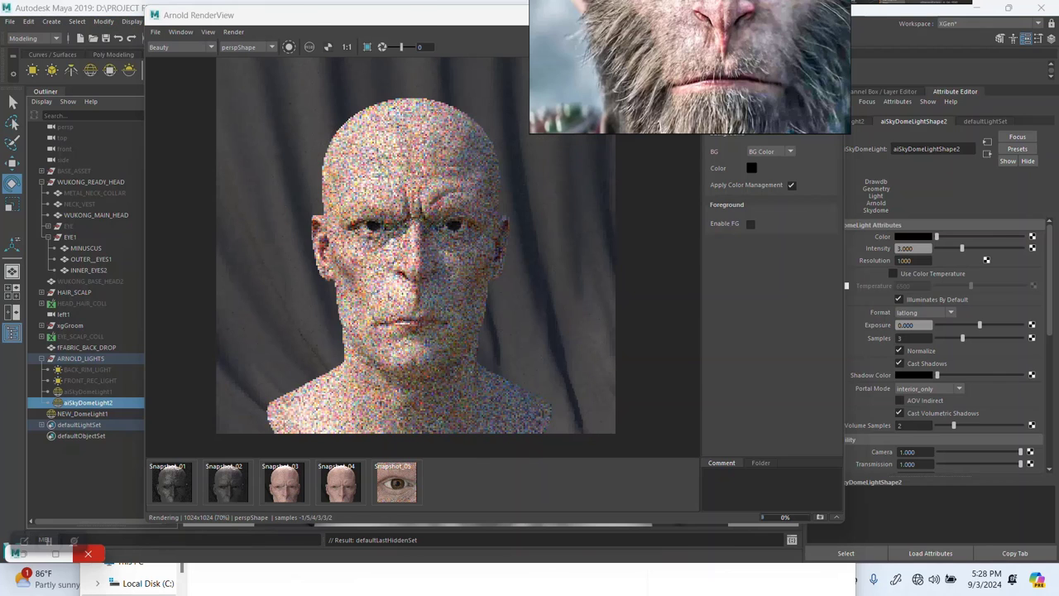
drag(173, 15, 357, 13)
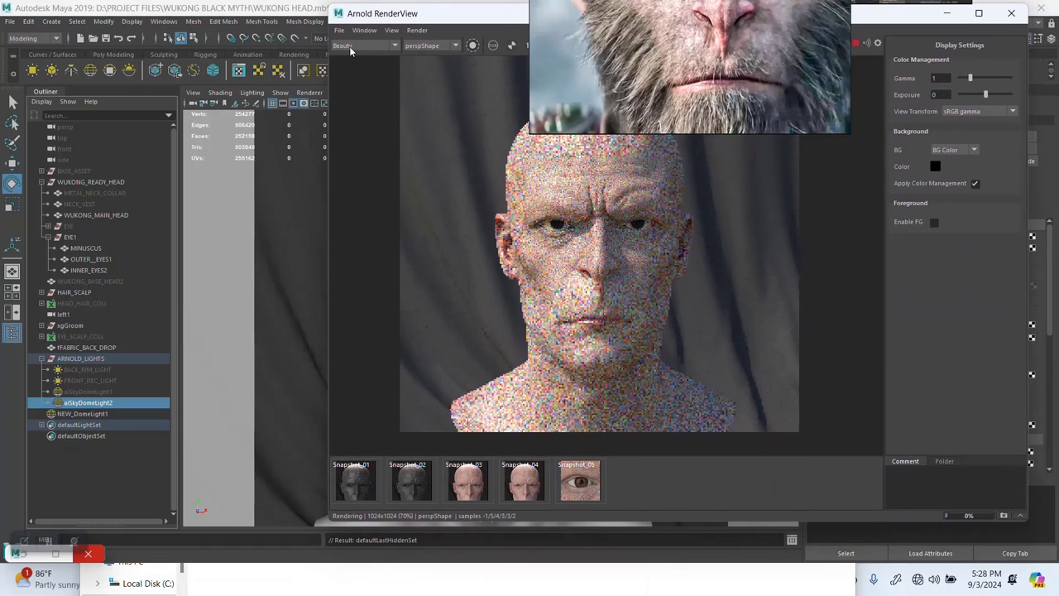
In Light-Centric Light Linking, link WUKONG_BASE_HEAD2 to NEW_DomeLight1.
click(163, 23)
mouse_move(215, 105)
mouse_move(385, 180)
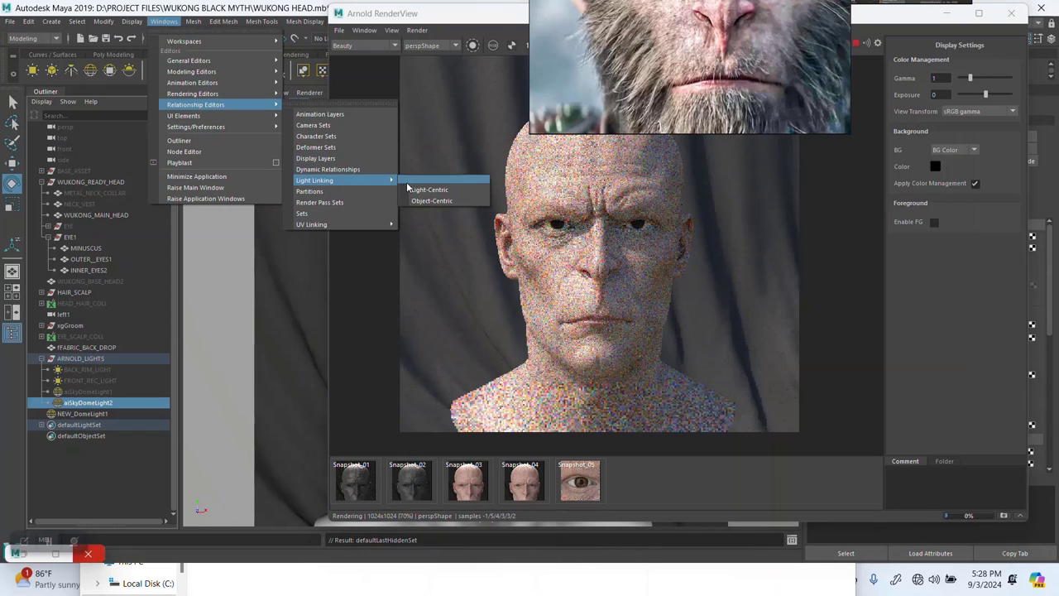
click(425, 192)
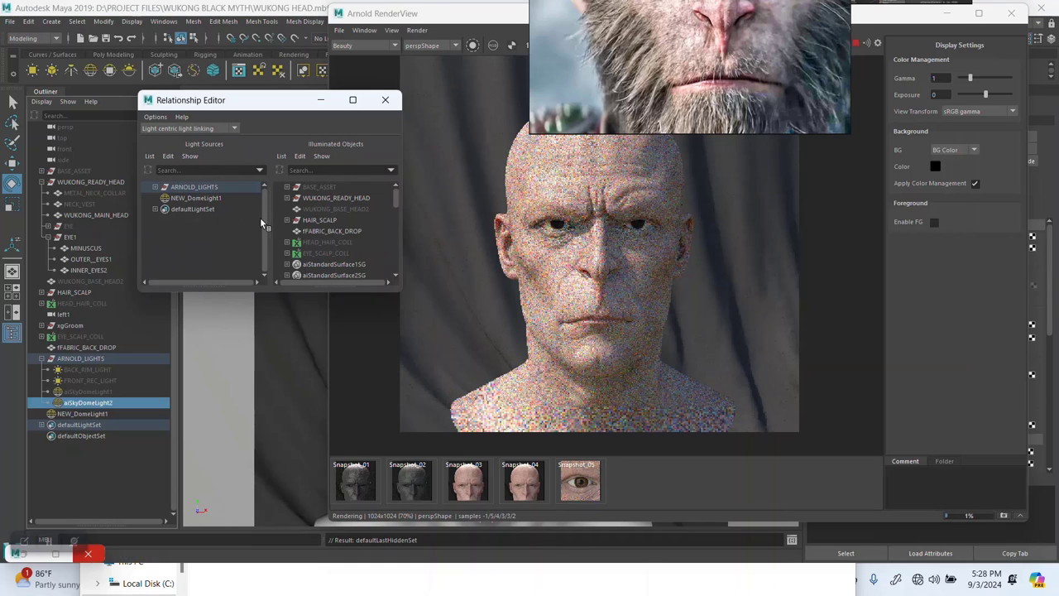
click(193, 199)
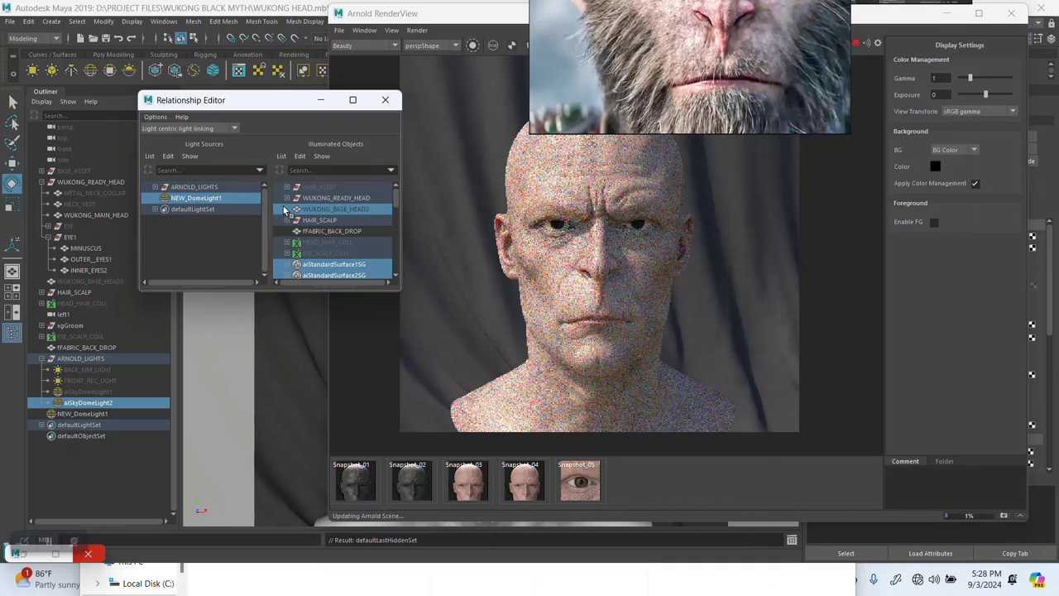
click(284, 210)
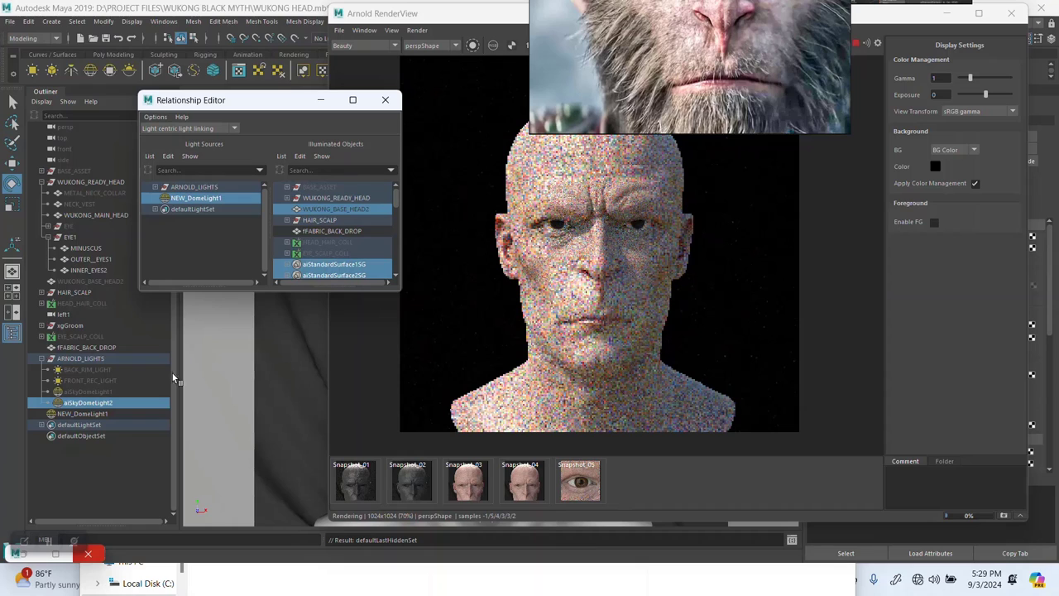
Unlink WUKONG_BASE_HEAD2 from aiSkyDomeLight2, keeping it on the fabric backdrop.
click(88, 401)
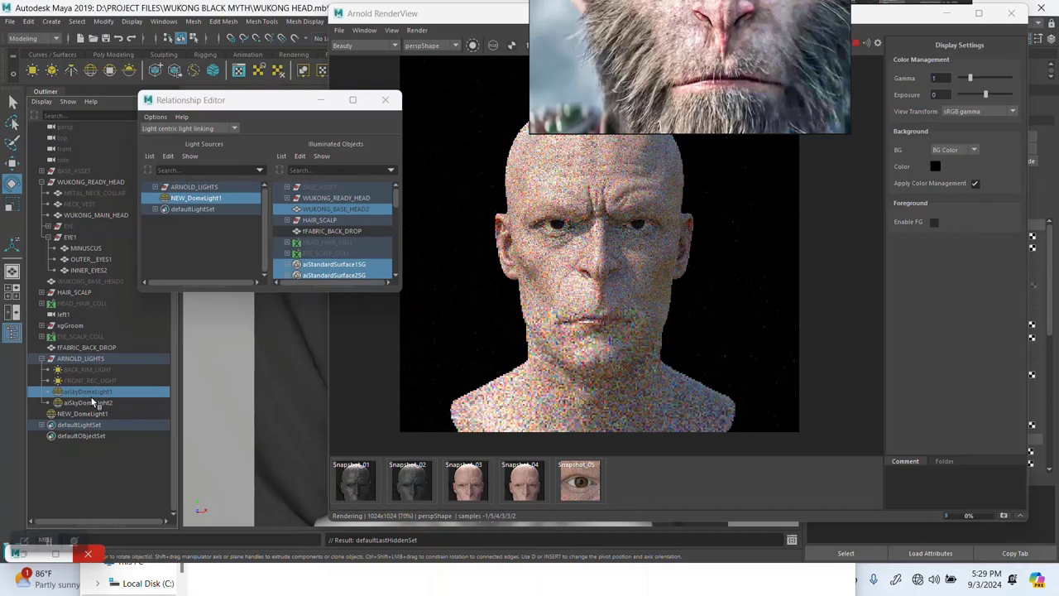
click(156, 187)
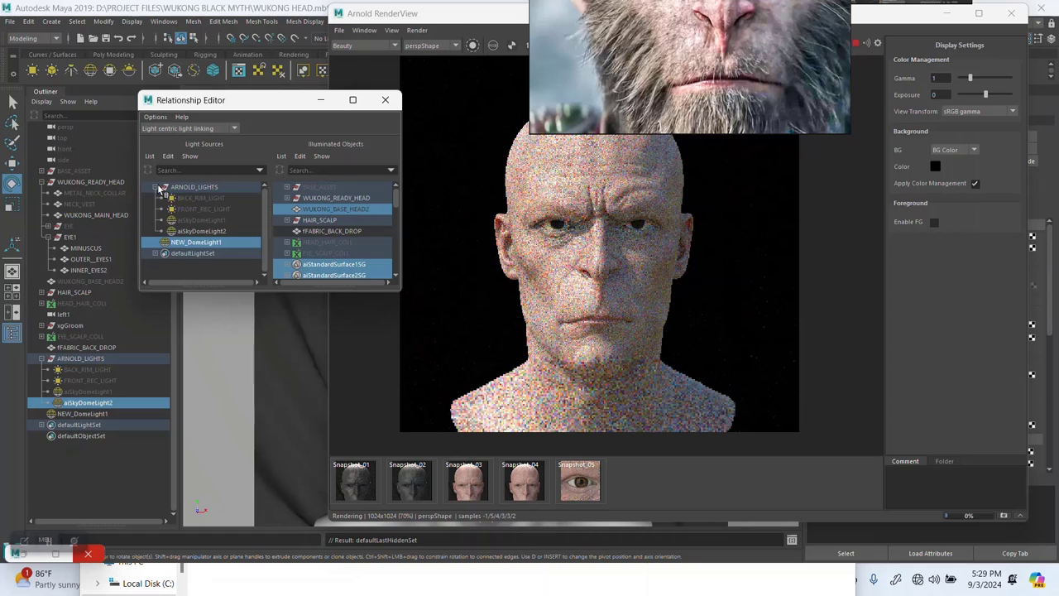
click(199, 232)
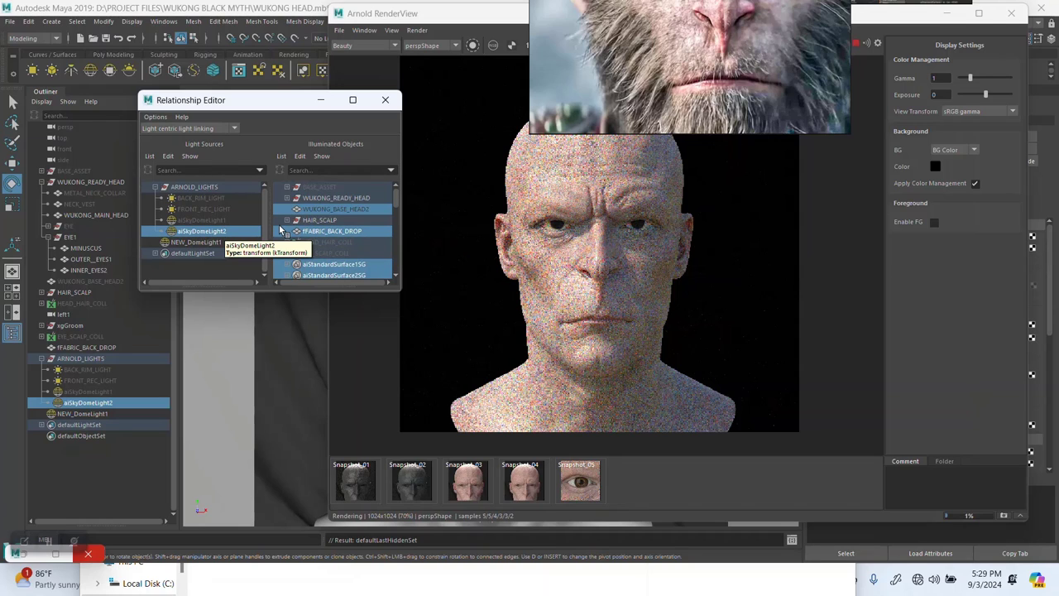
click(335, 212)
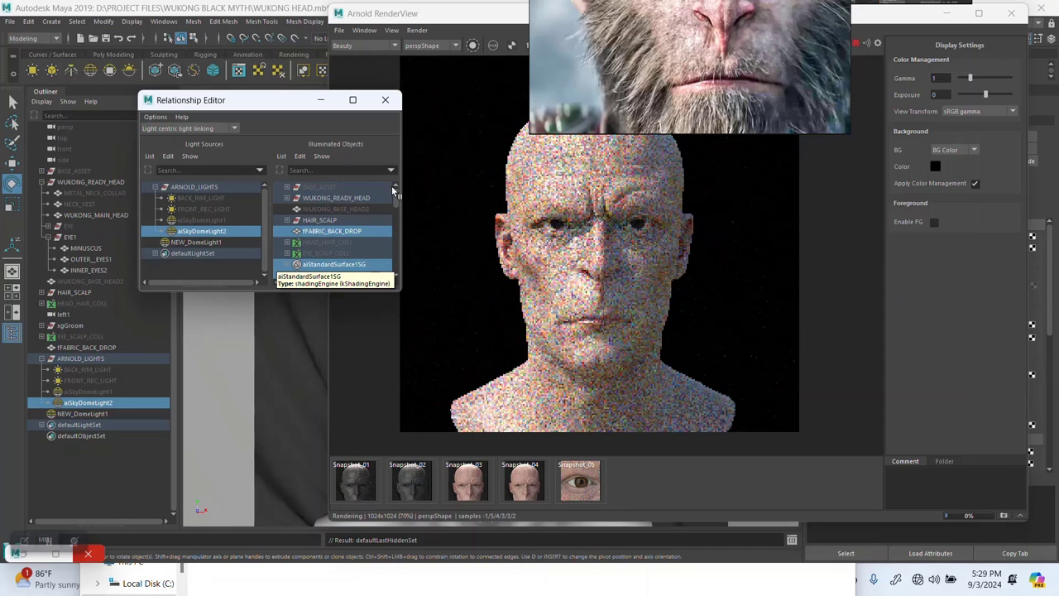
click(330, 214)
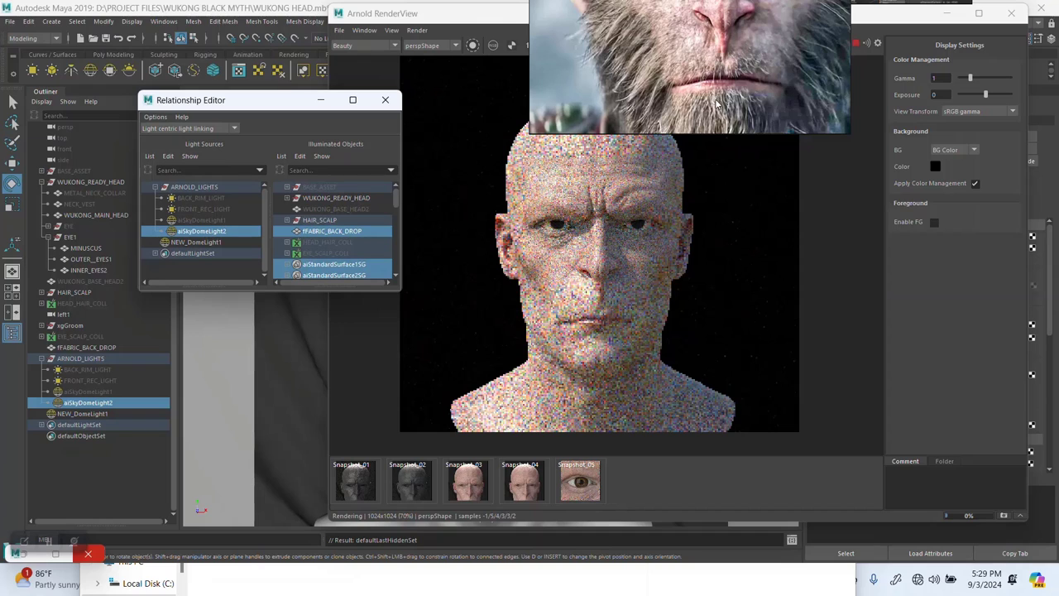
click(68, 404)
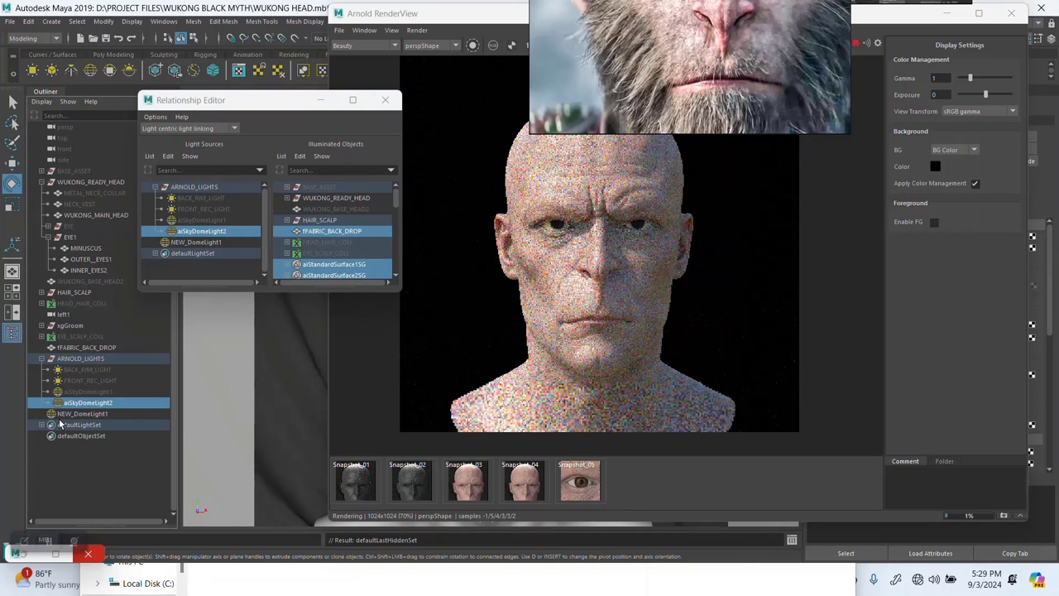
Move aiSkyDomeLight2 out of the ARNOLD_LIGHTS group and select it among the light sources.
drag(59, 418, 60, 418)
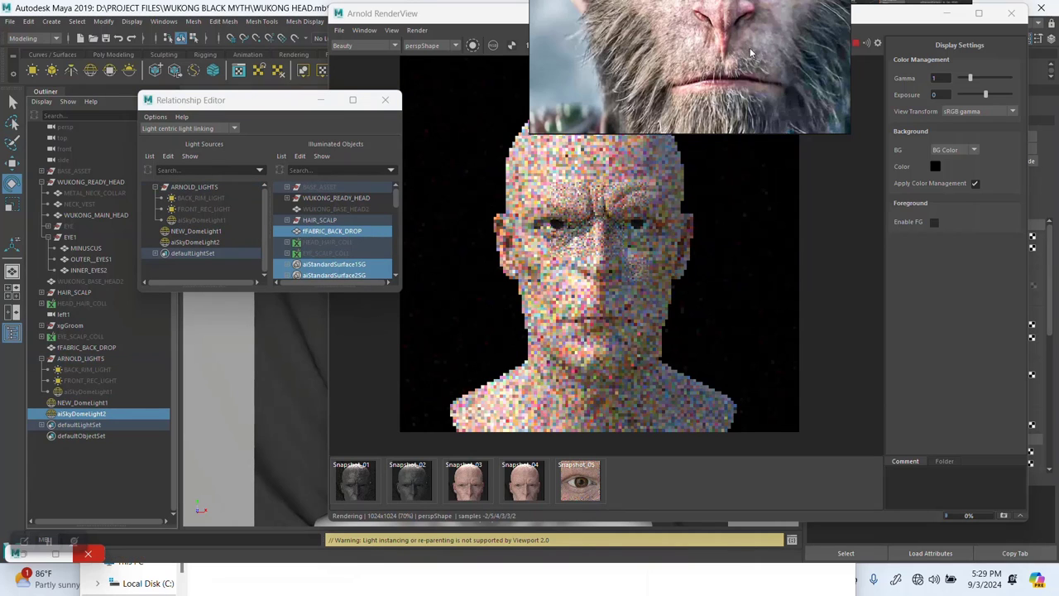
click(856, 43)
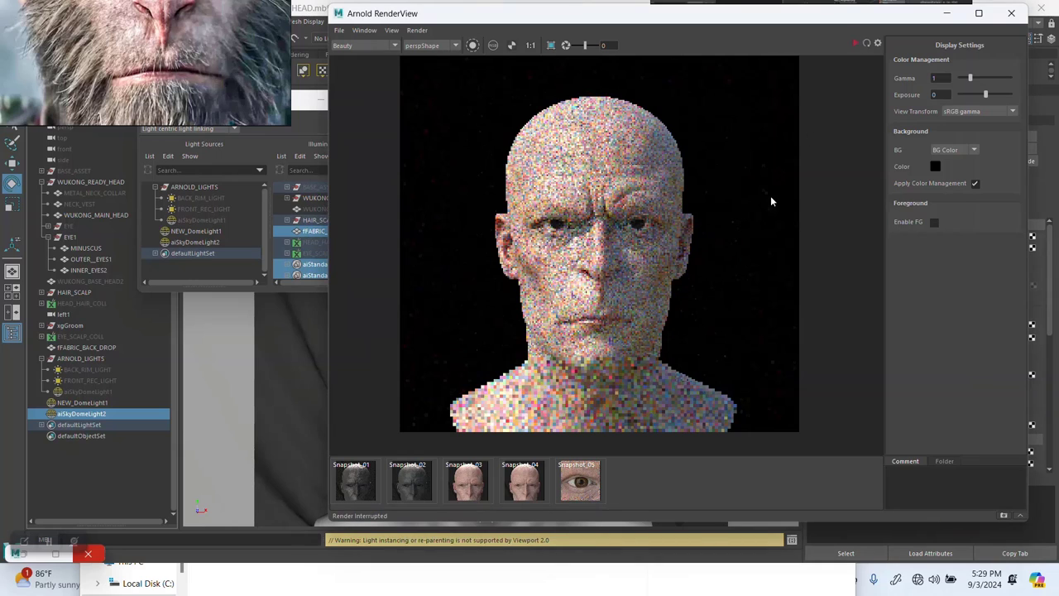
click(948, 15)
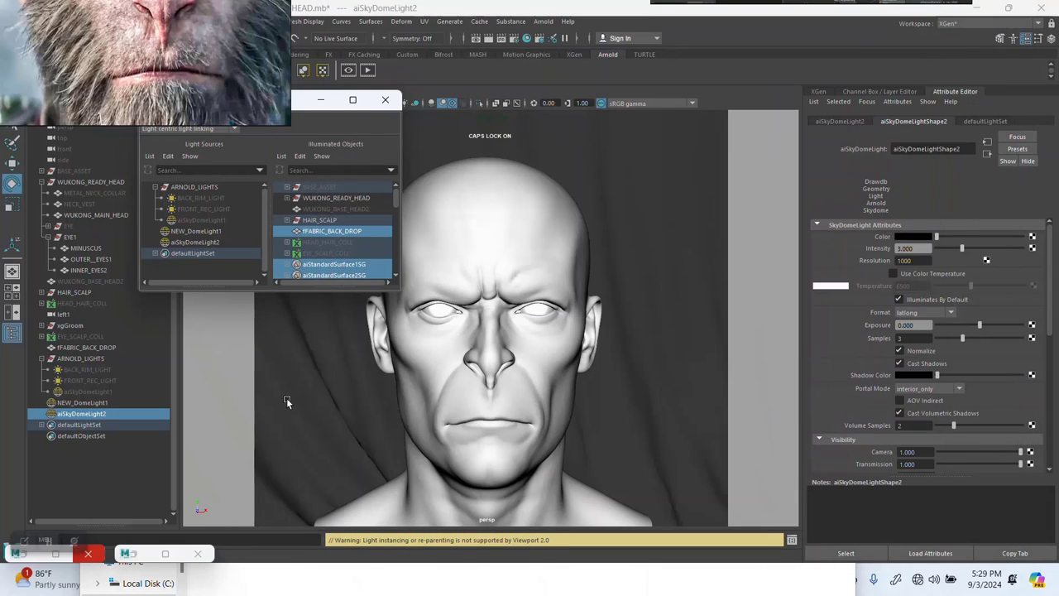
click(201, 243)
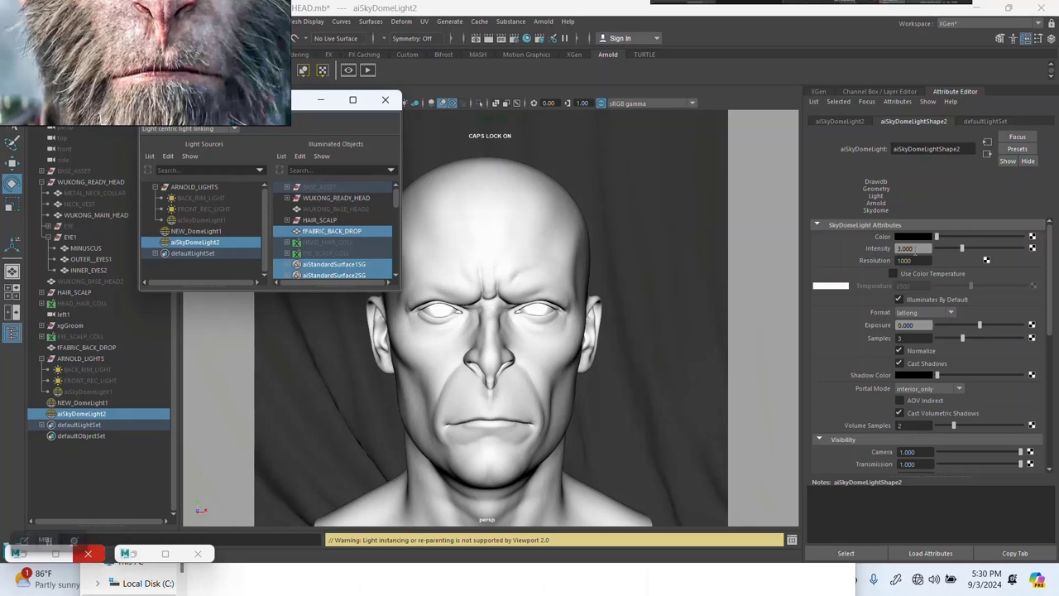
Set aiSkyDomeLight2's intensity to 10 and bring back the Arnold RenderView.
ctrl+drag(923, 248, 857, 248)
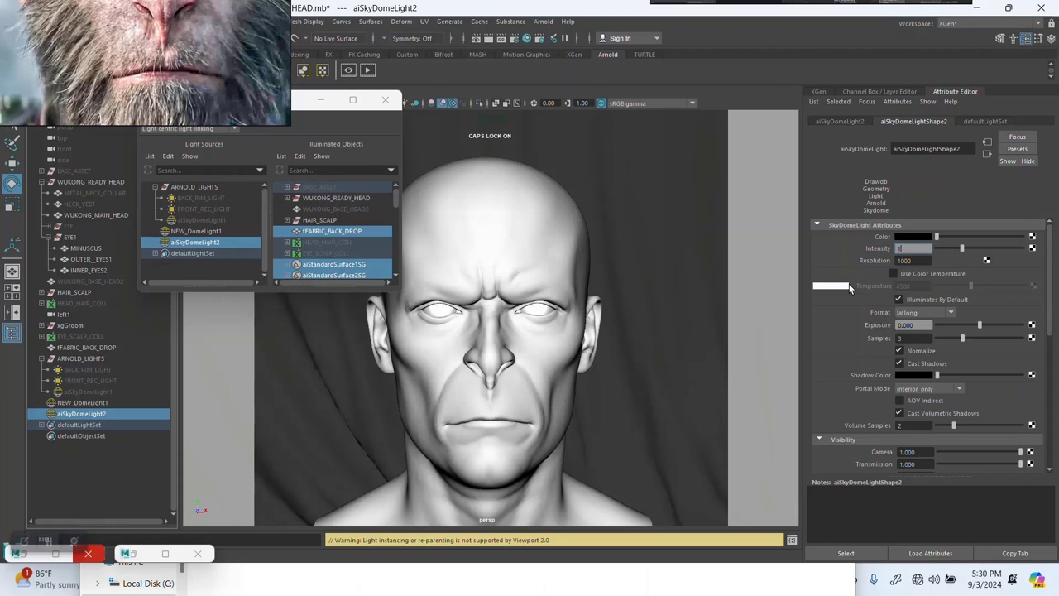
text(0)
key(Return)
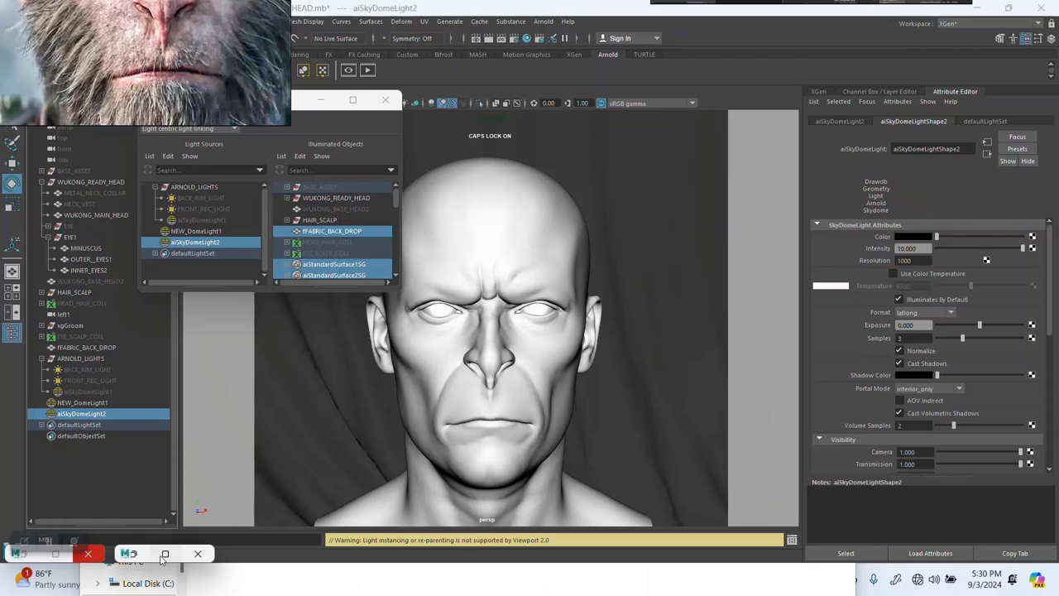
key(alt+Tab)
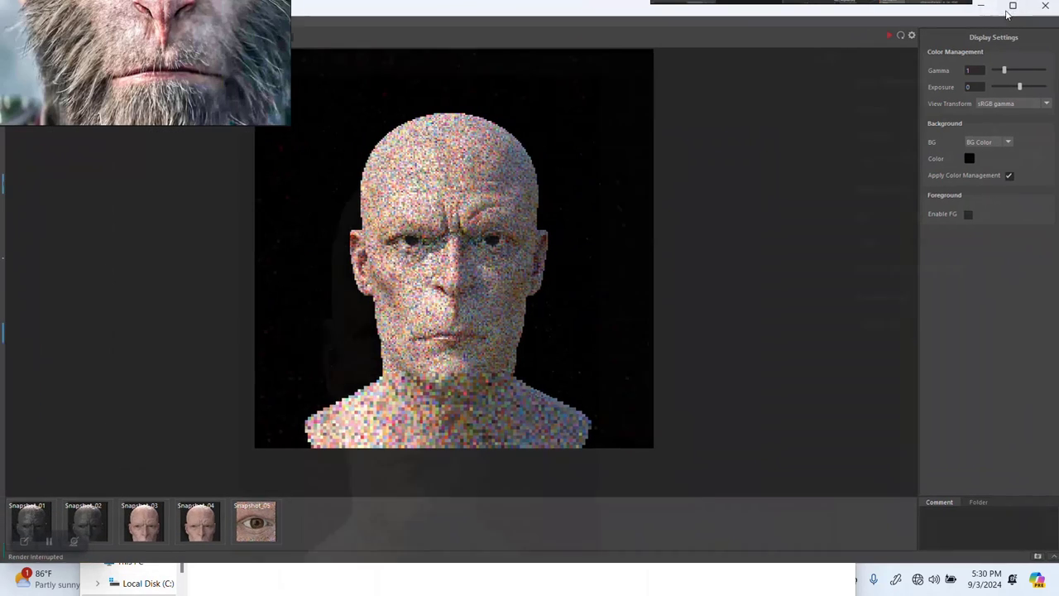
Restart the Arnold render with the new lighting in a smaller window.
click(1006, 10)
click(855, 44)
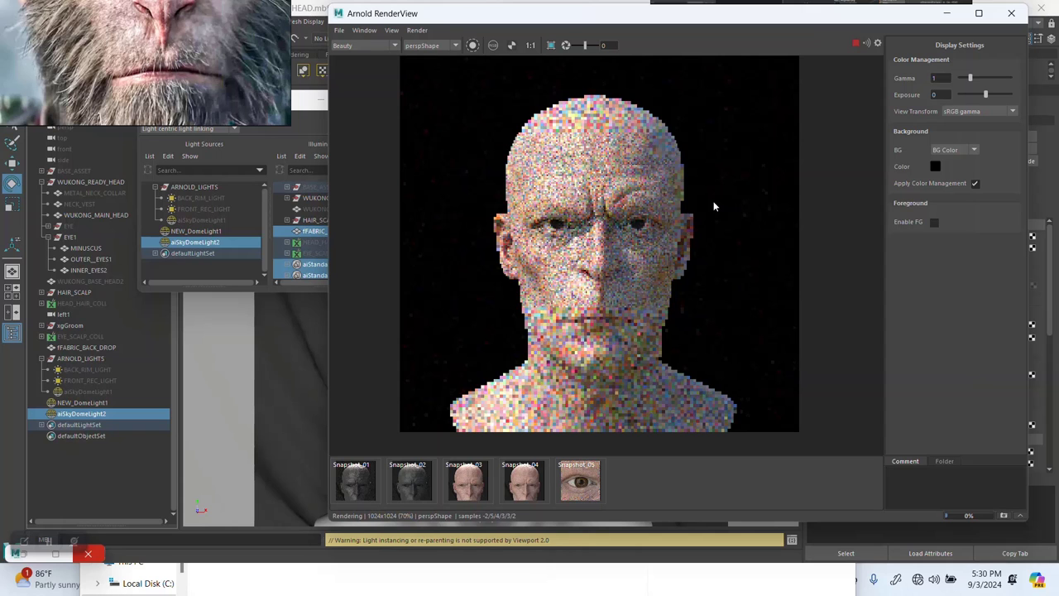
scroll(472, 227, up, 2)
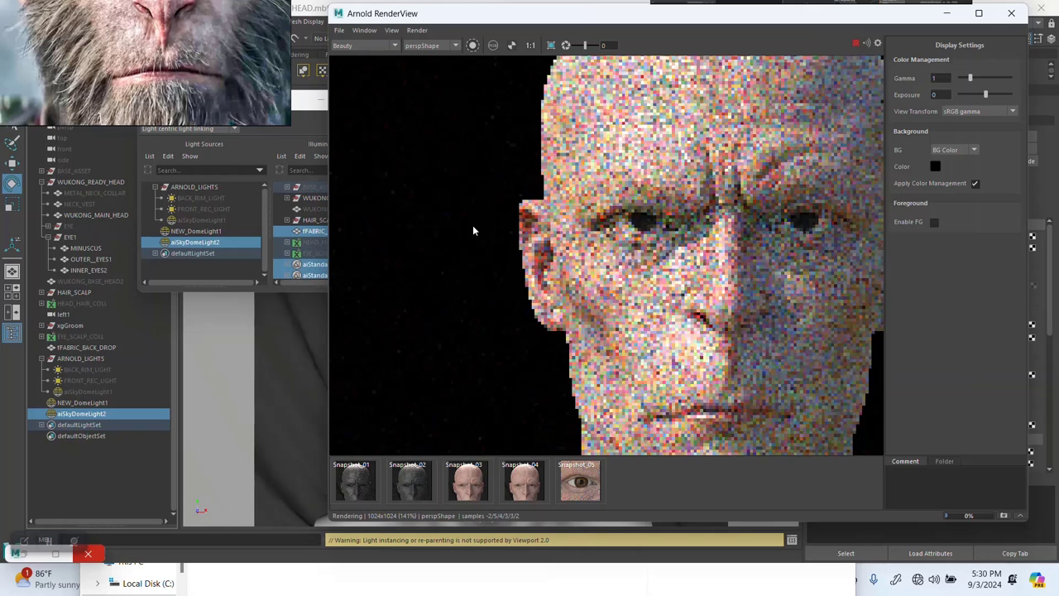
scroll(473, 230, down, 2)
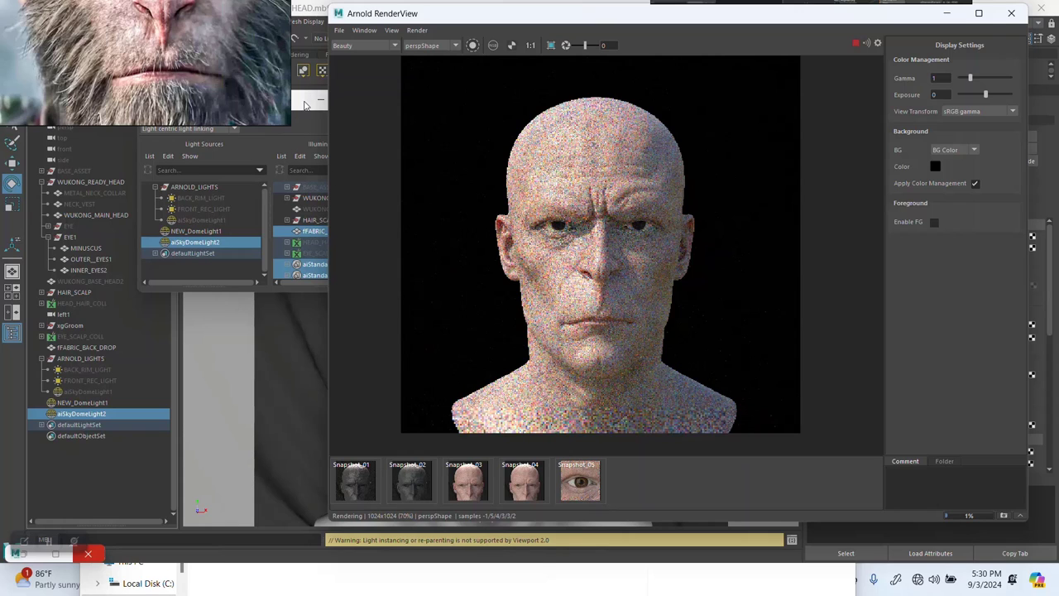
Toggle fFABRIC_BACK_DROP off and on for aiSkyDomeLight2, then stop the IPR and close RenderView.
click(317, 99)
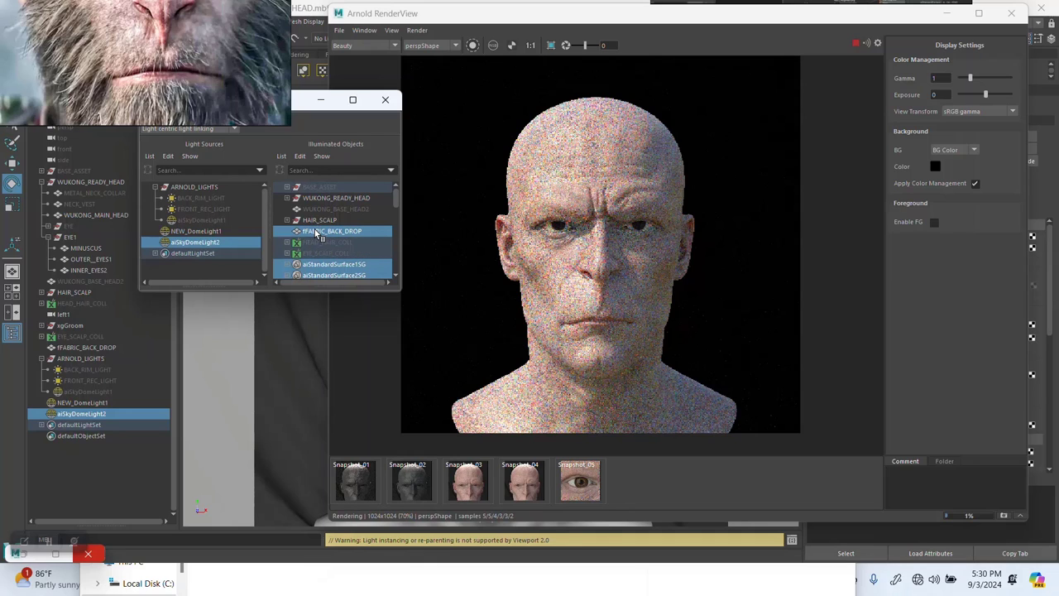
click(376, 233)
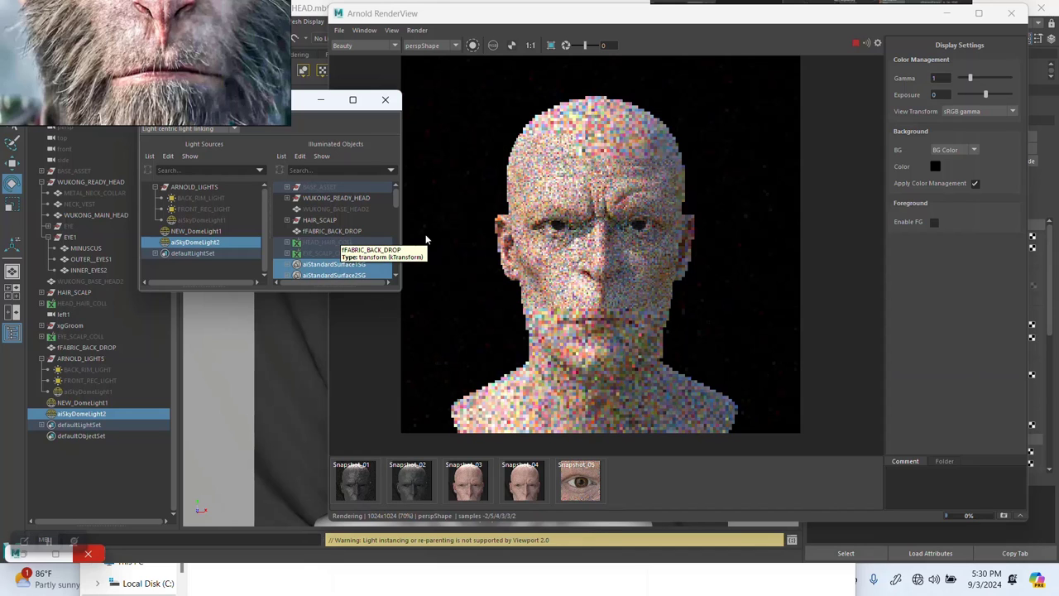
click(339, 231)
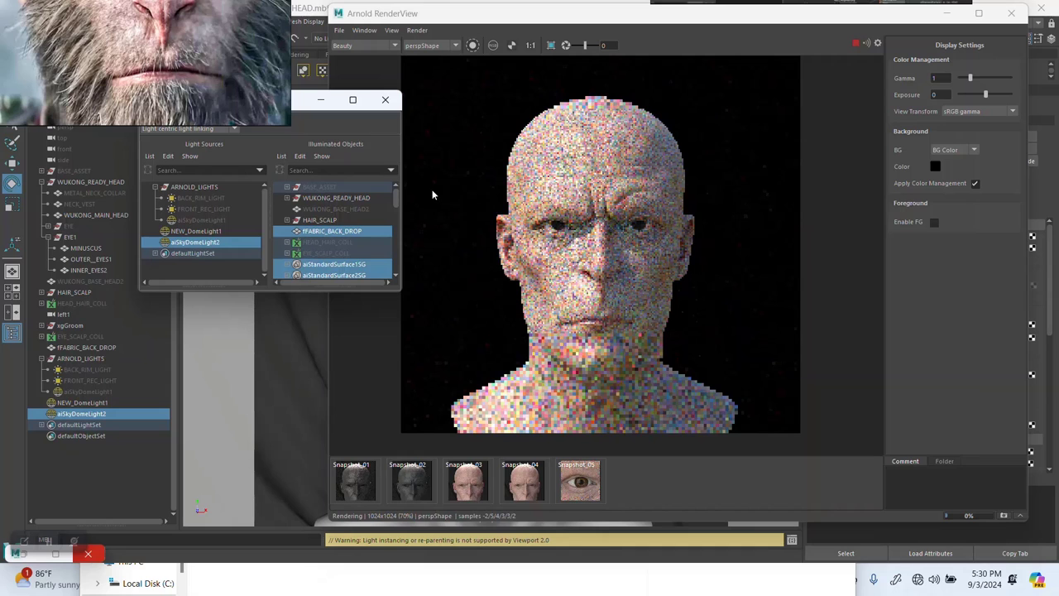
click(856, 43)
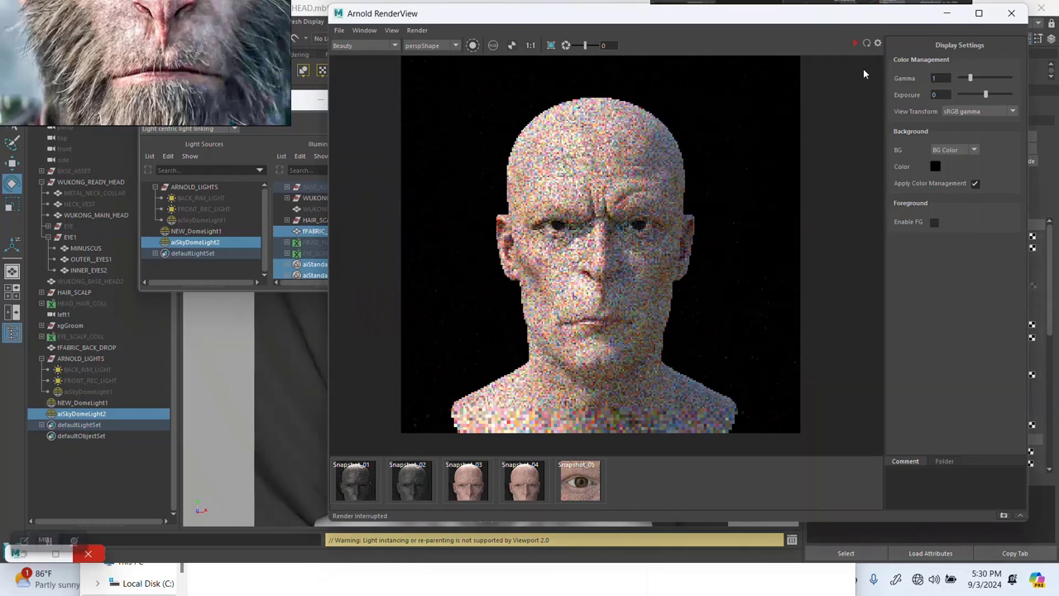
click(1011, 13)
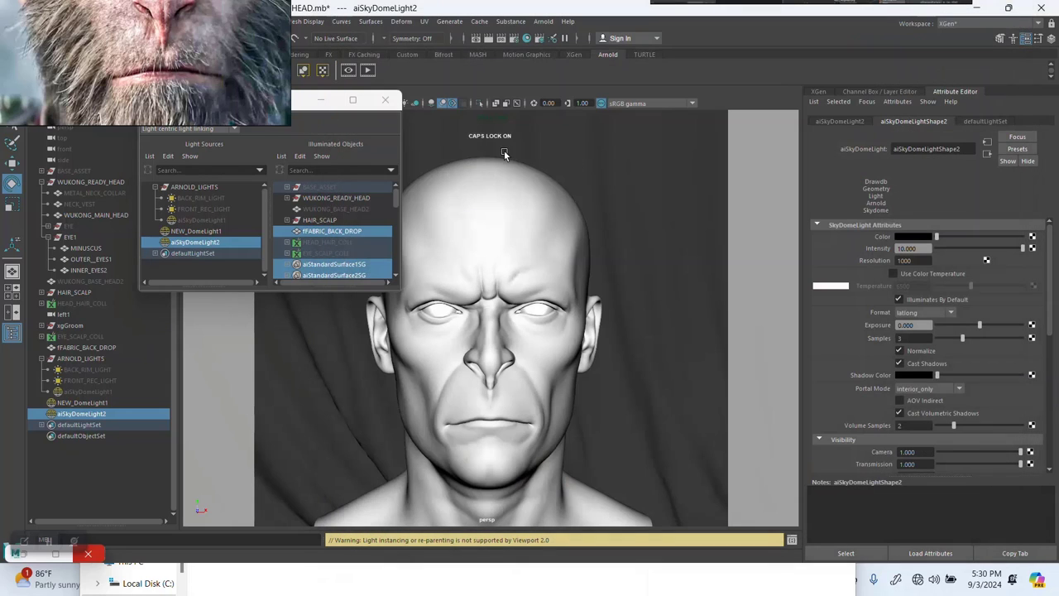
Run a fresh test render, then stop it and close the Arnold RenderView.
click(349, 73)
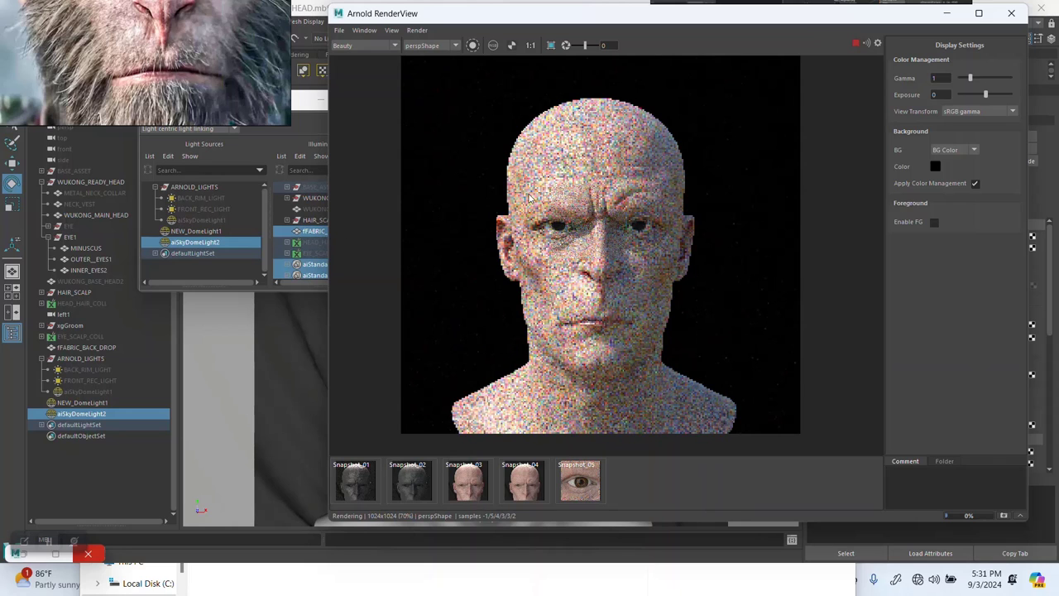
click(855, 43)
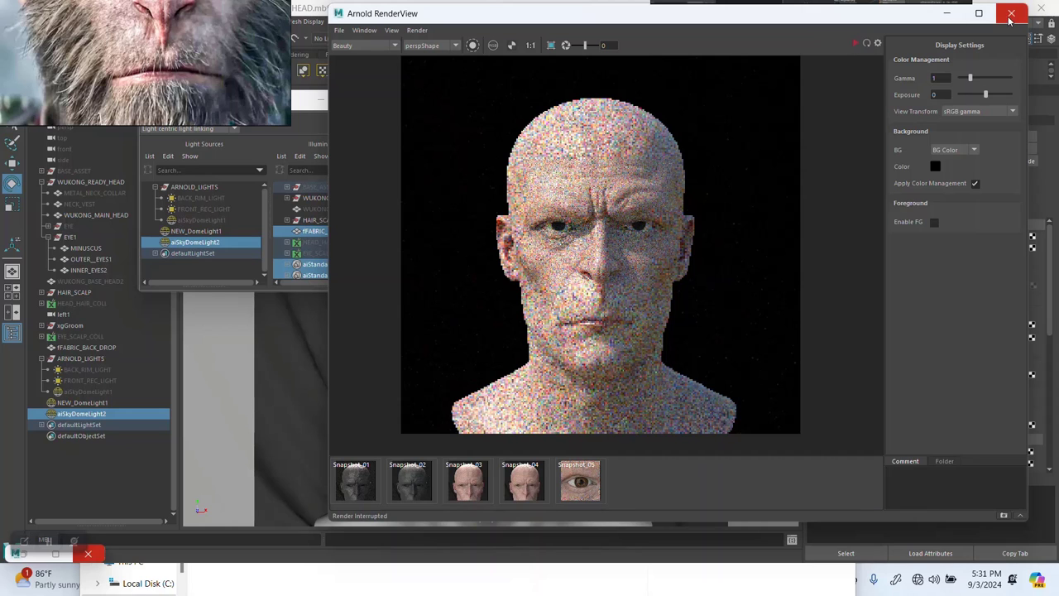
click(1011, 15)
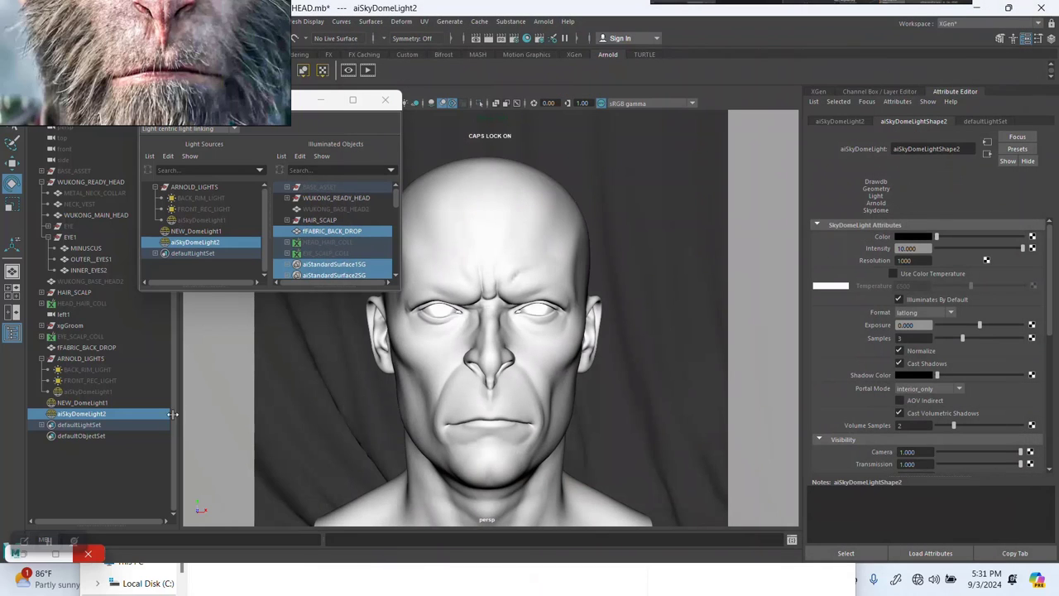
Select aiSkyDomeLight2 in the Outliner and delete it.
click(82, 403)
click(89, 414)
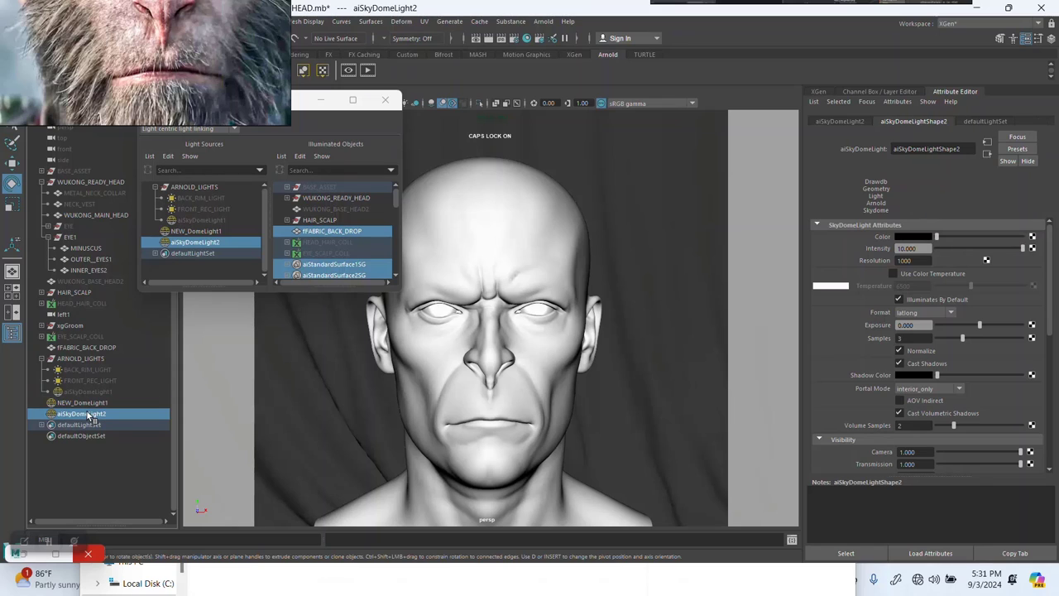
key(Delete)
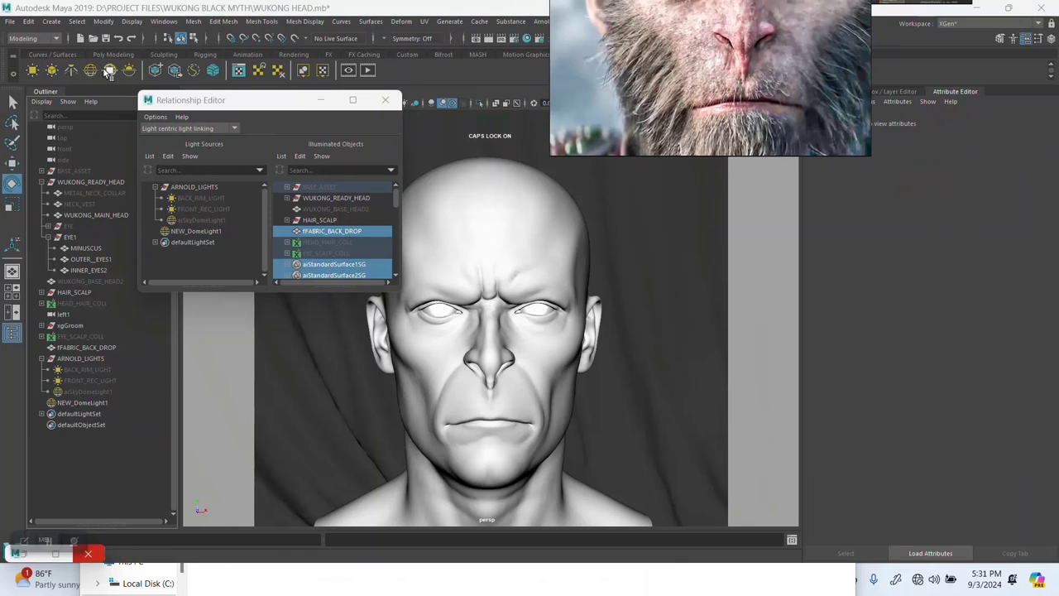
Create a new aiSkyDomeLight with Samples set to 3.
click(90, 69)
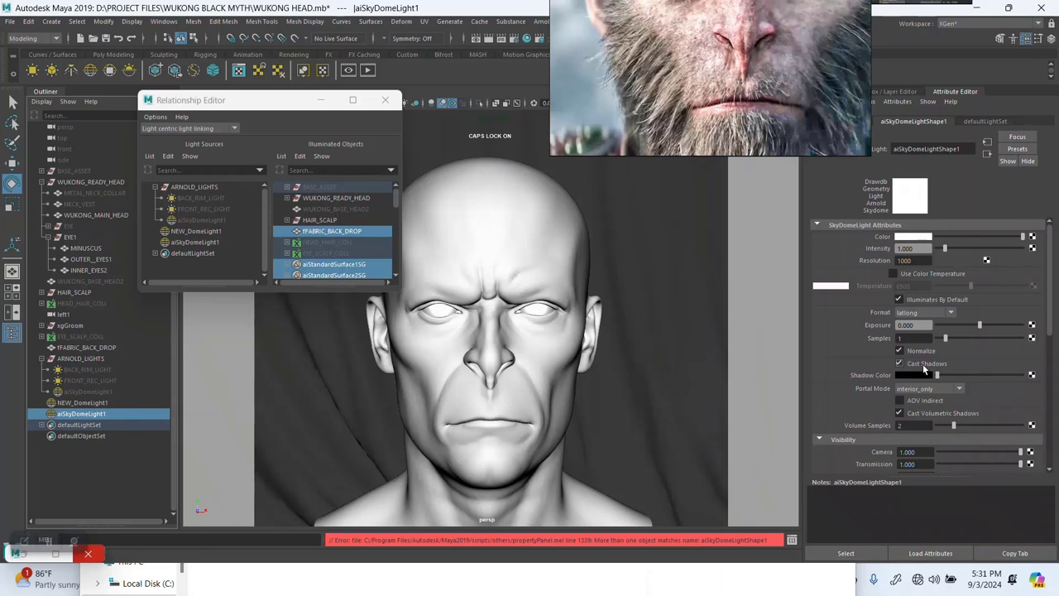
double_click(900, 338)
key(Return)
Drive its Color with a File texture loading Studio TINT 03.exr, then select it in the Outliner.
click(1032, 237)
click(457, 299)
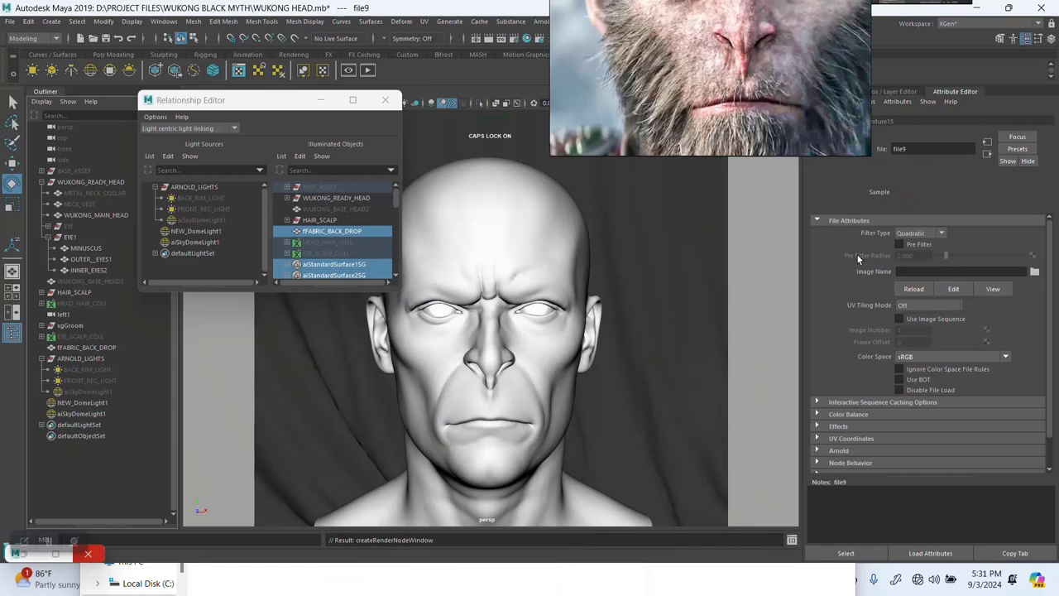
click(1034, 271)
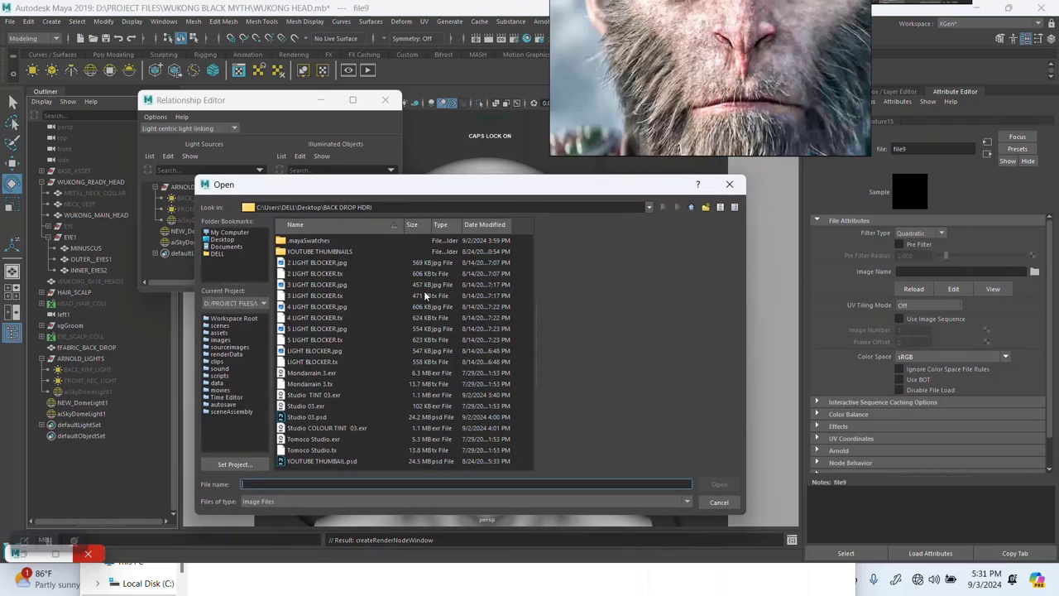
click(314, 396)
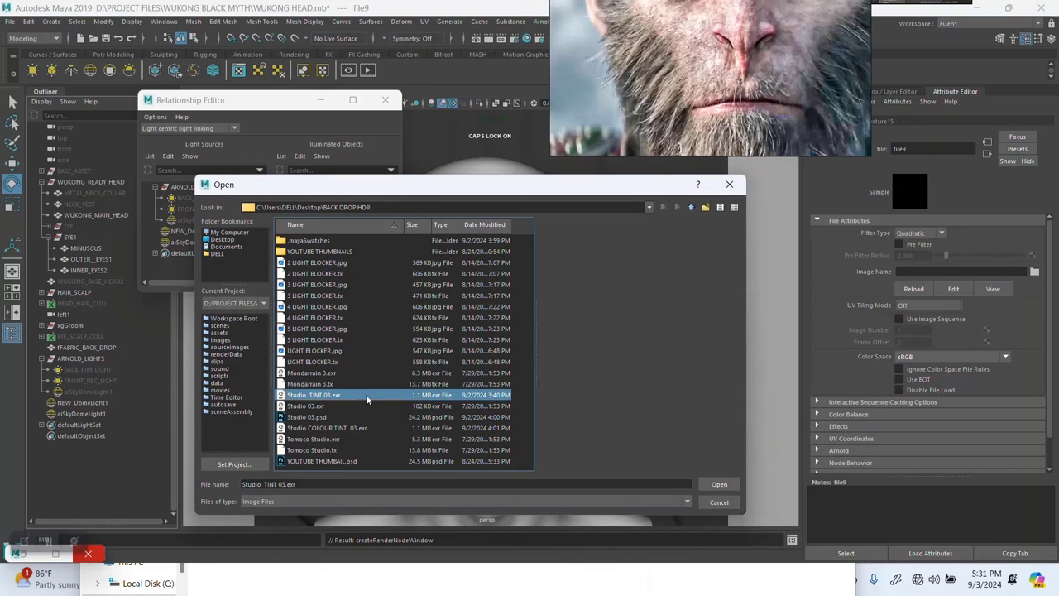
click(719, 485)
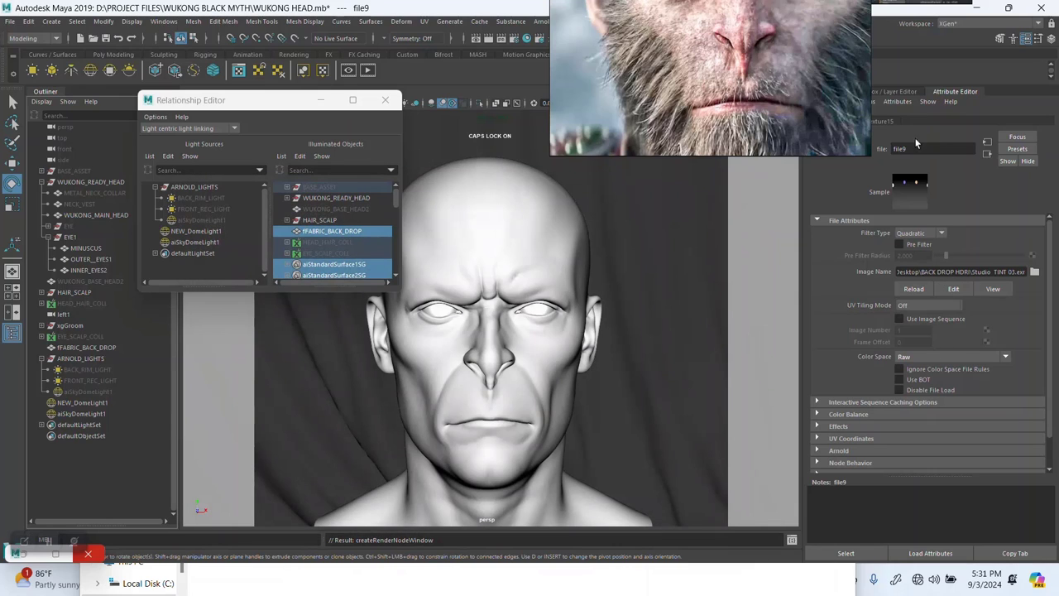
click(74, 403)
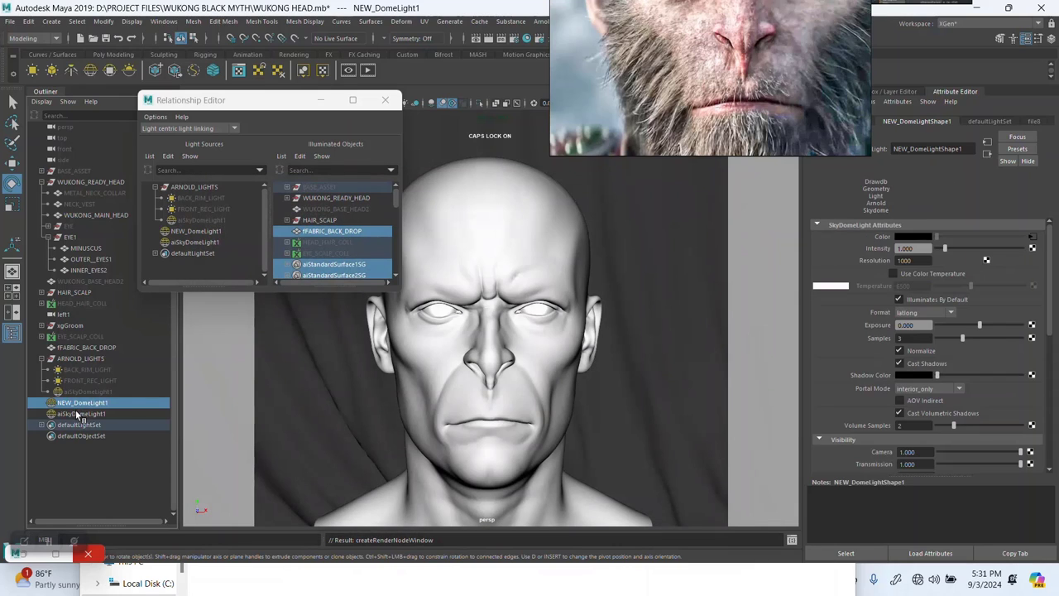
click(79, 414)
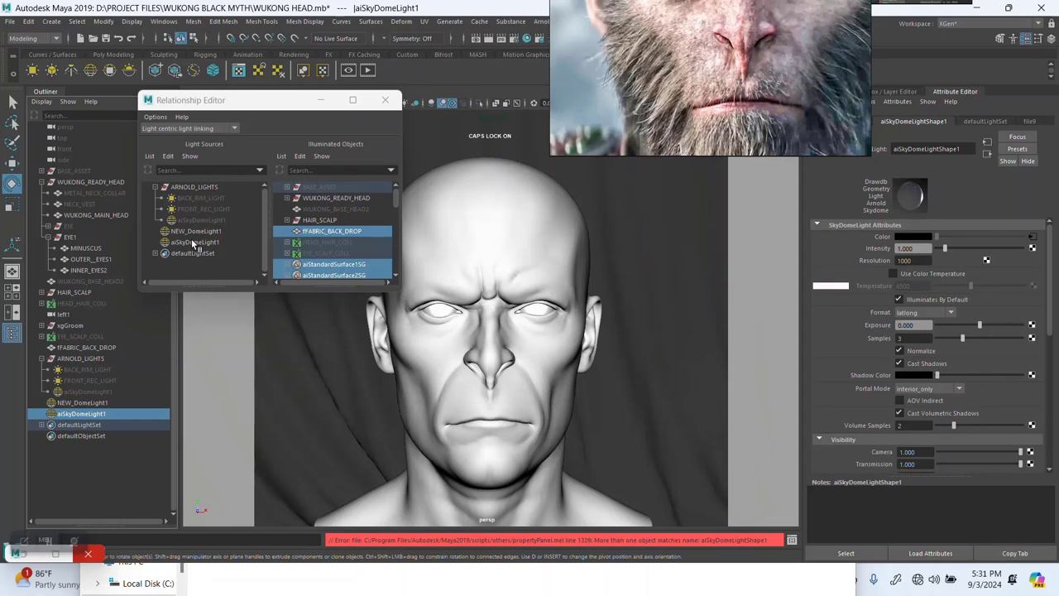
double_click(71, 414)
Rename the new dome light to BACK_DomeLight1.
drag(58, 414, 73, 414)
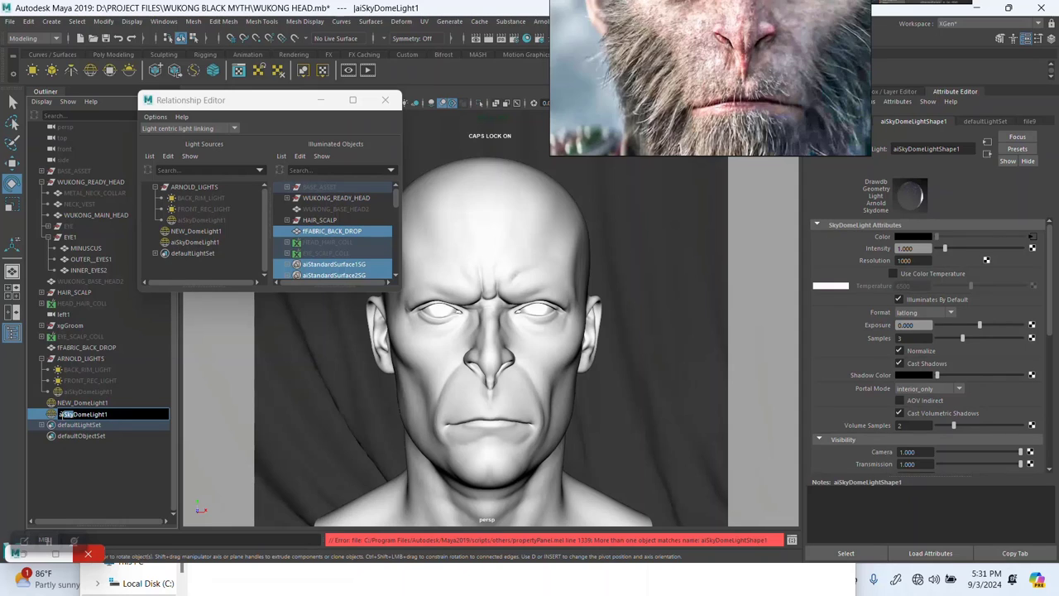
text(BACK_)
key(Return)
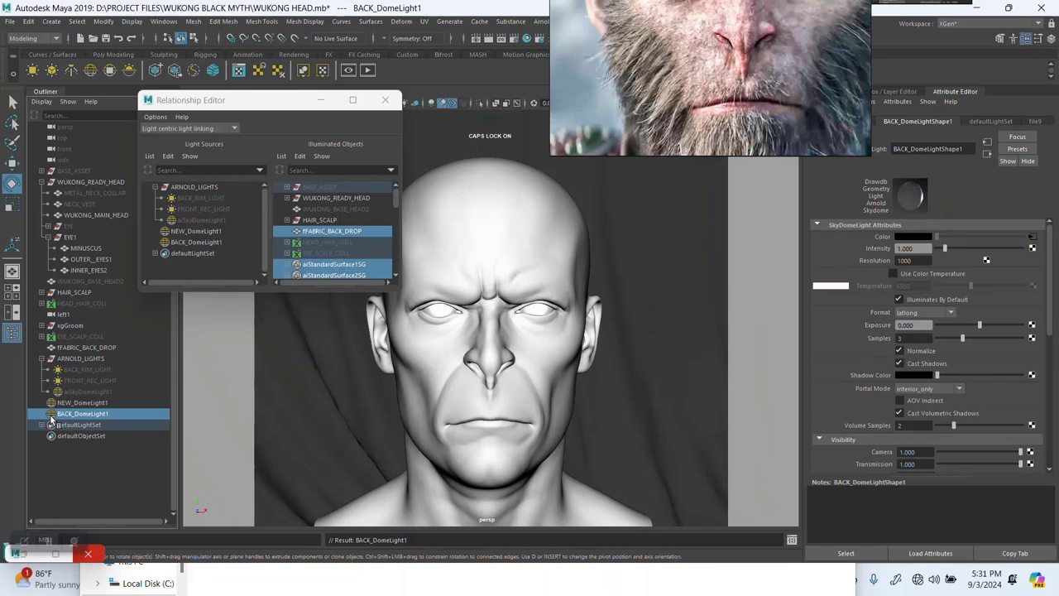
Unlink WUKONG_READY_HEAD and HAIR_SCALP from BACK_DomeLight1 and reopen the render window.
click(197, 243)
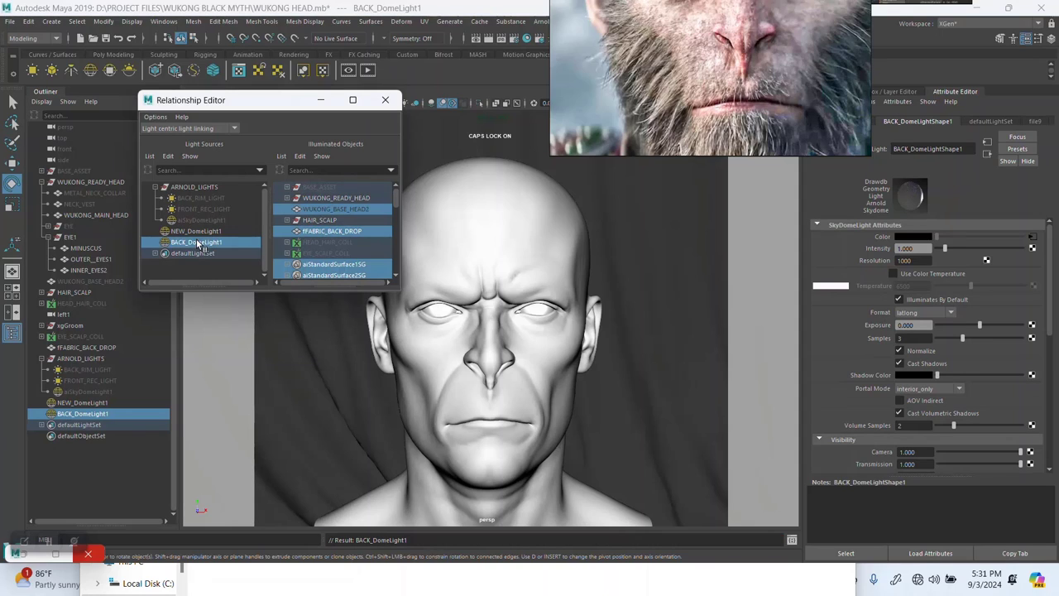
click(336, 199)
click(326, 221)
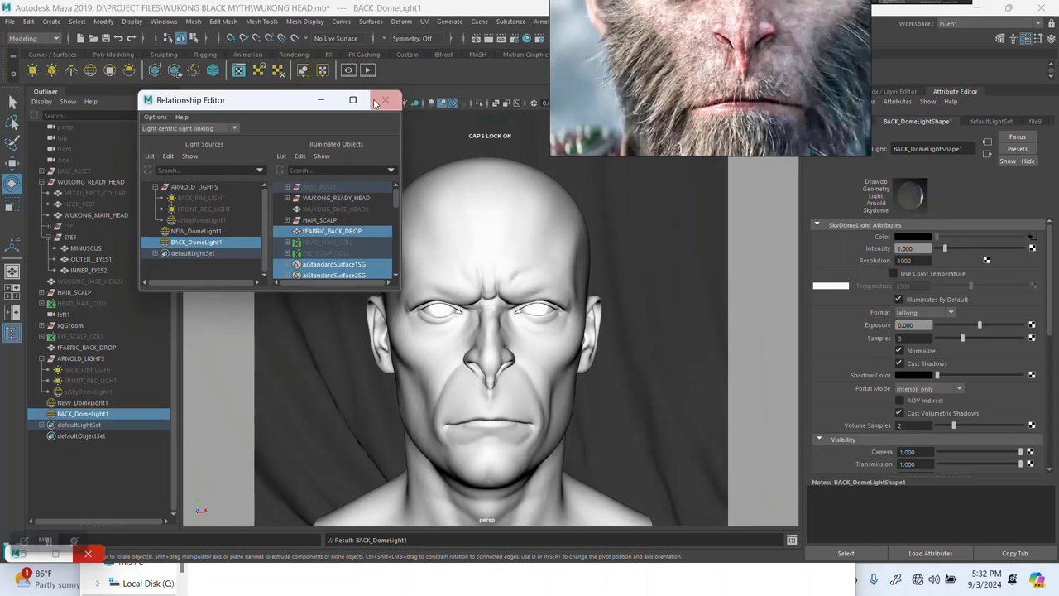
click(348, 72)
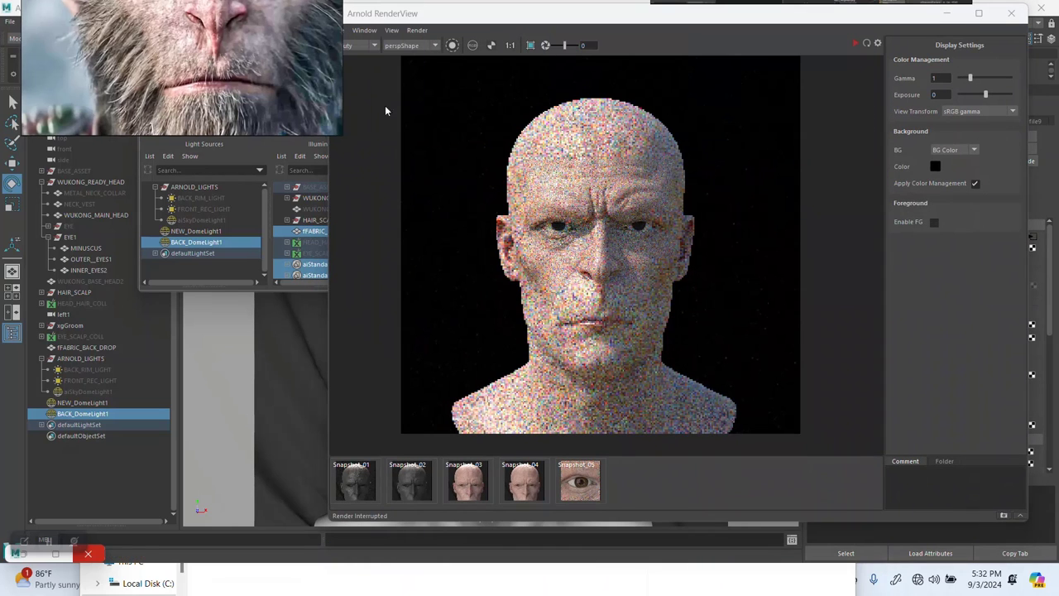
Restart the Arnold IPR render of the head and select NEW_DomeLight1 in the Outliner.
click(855, 43)
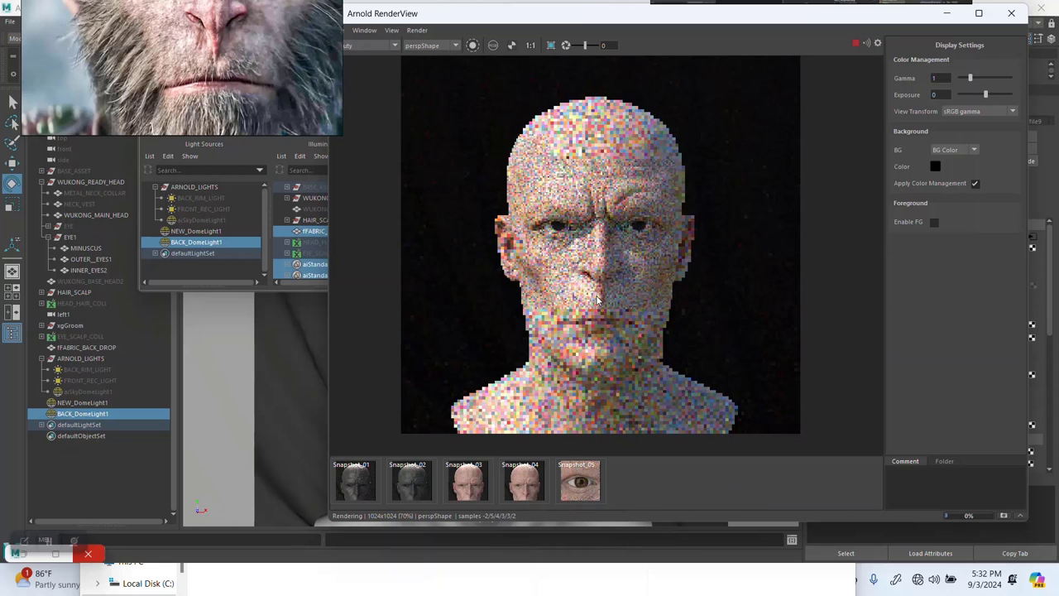
scroll(511, 263, up, 2)
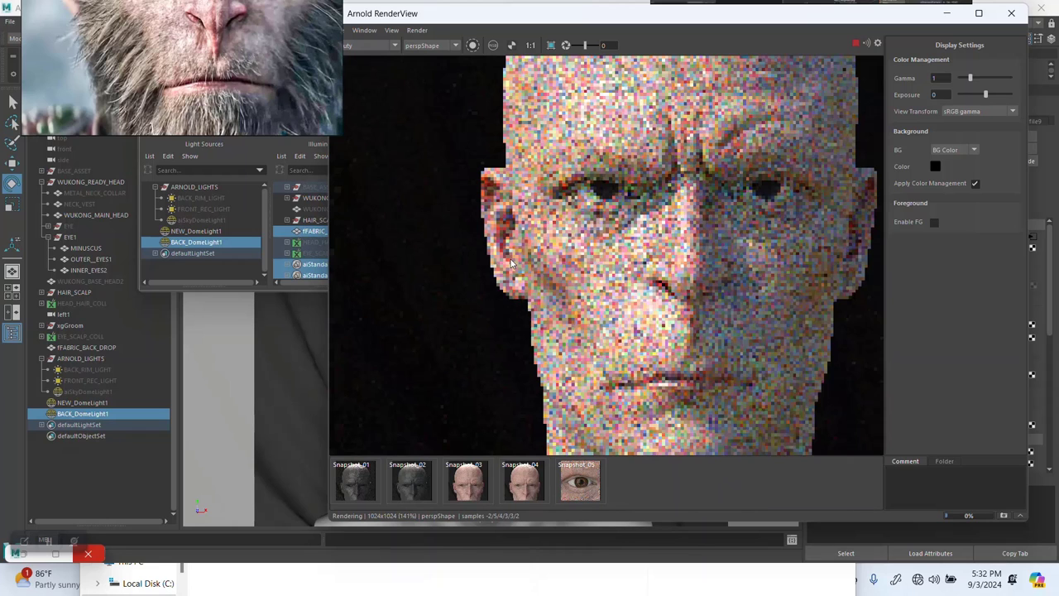
scroll(511, 264, down, 1)
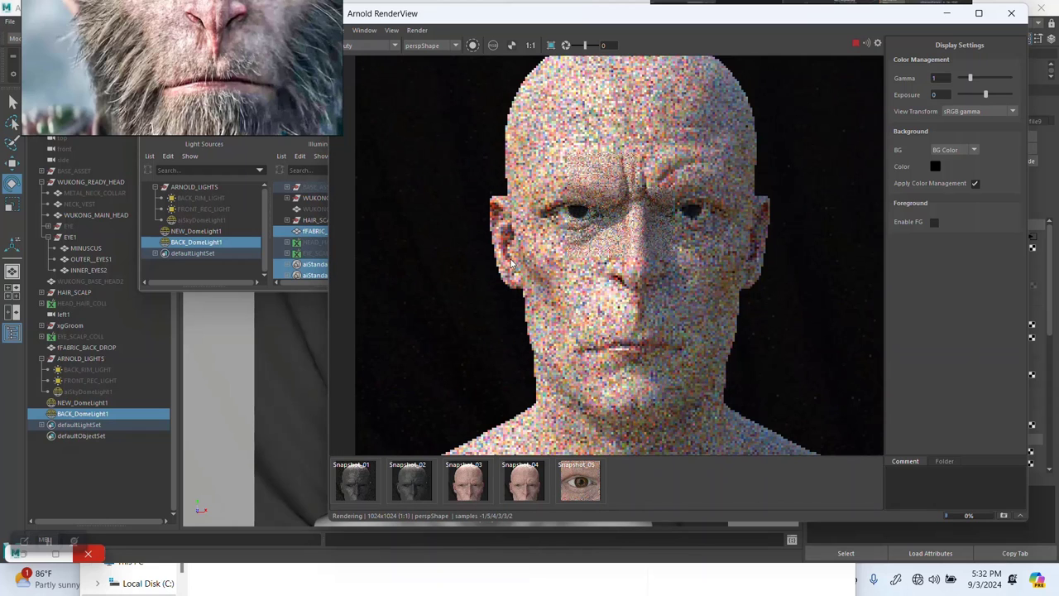
click(75, 403)
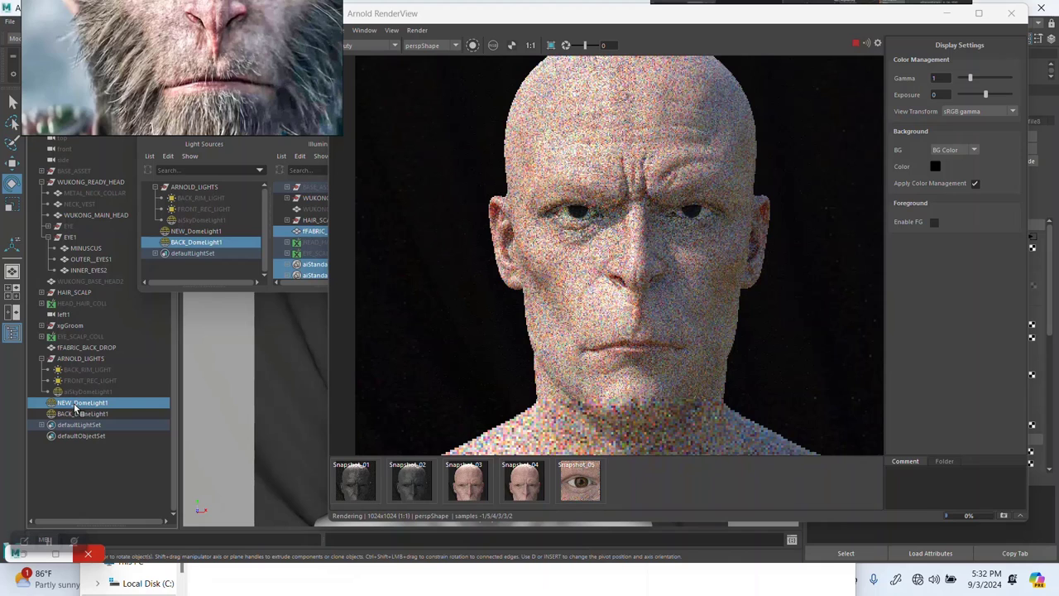
Hide NEW_DomeLight1 and set BACK_DomeLight1's Intensity to 10.
key(ctrl+h)
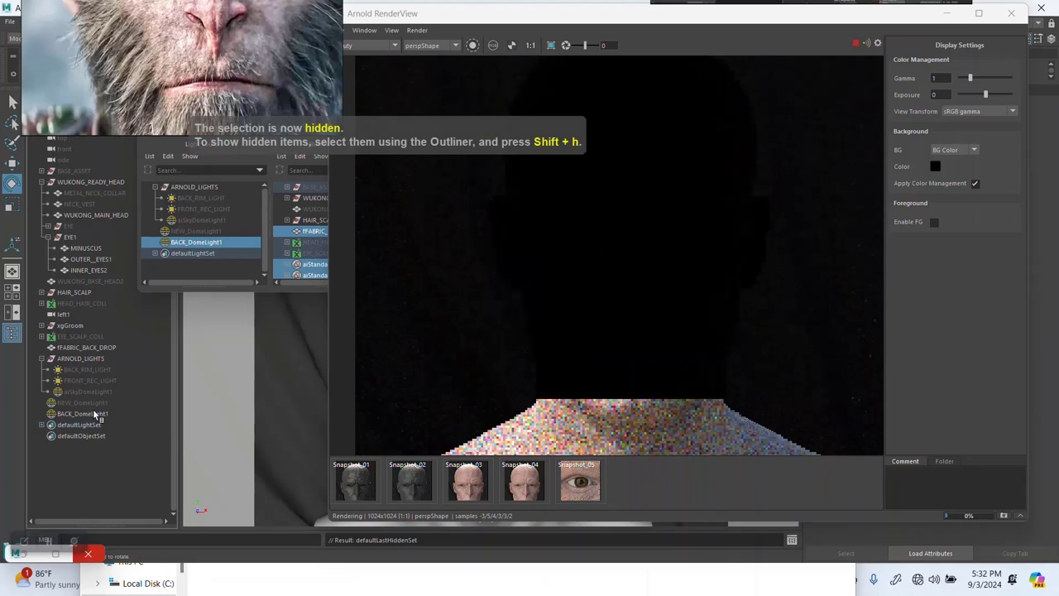
click(104, 413)
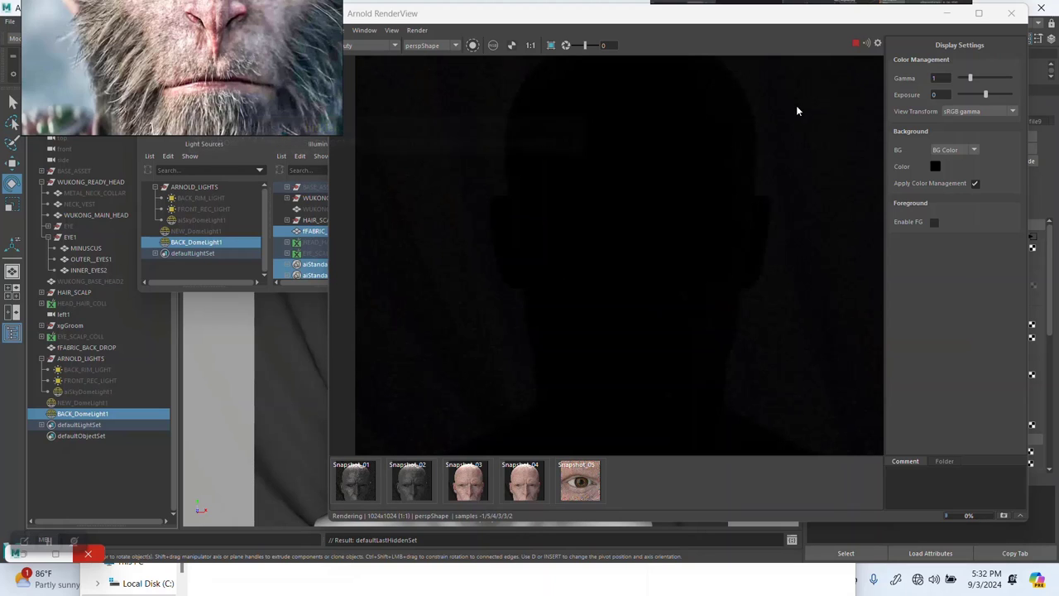
click(313, 202)
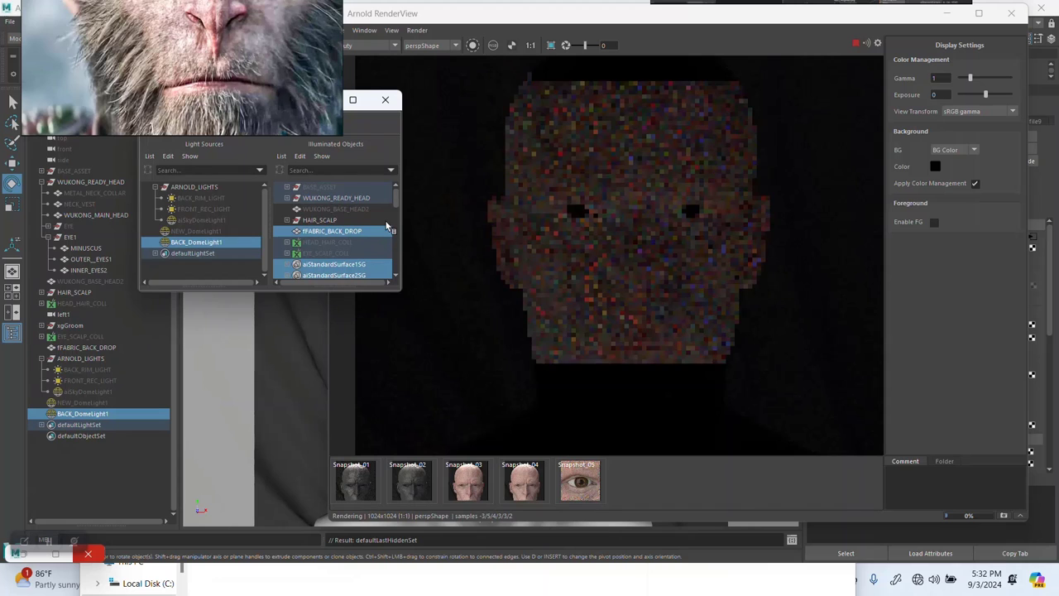
scroll(651, 282, down, 1)
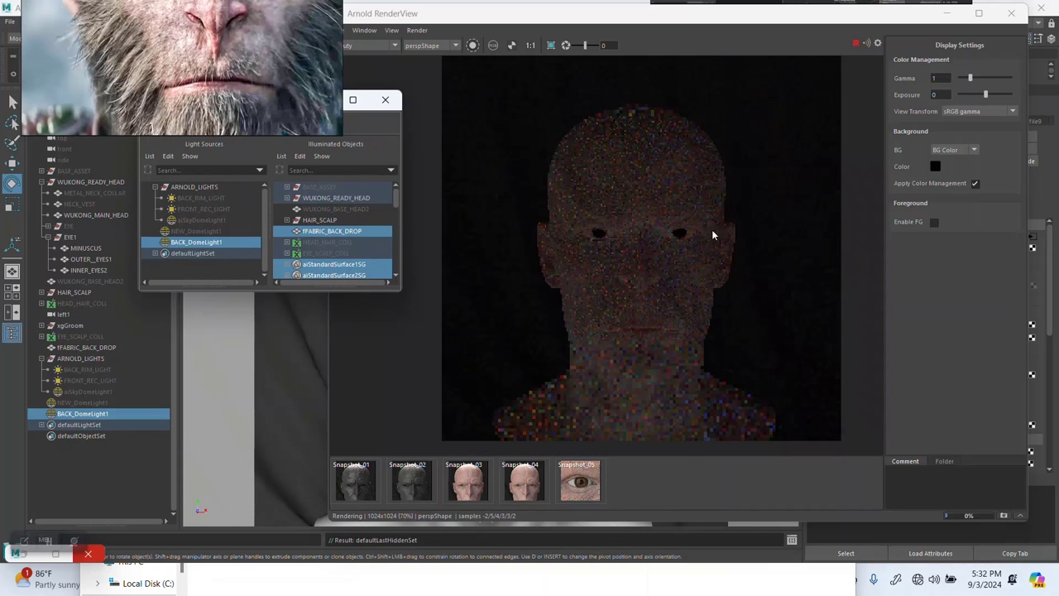
drag(759, 21, 586, 20)
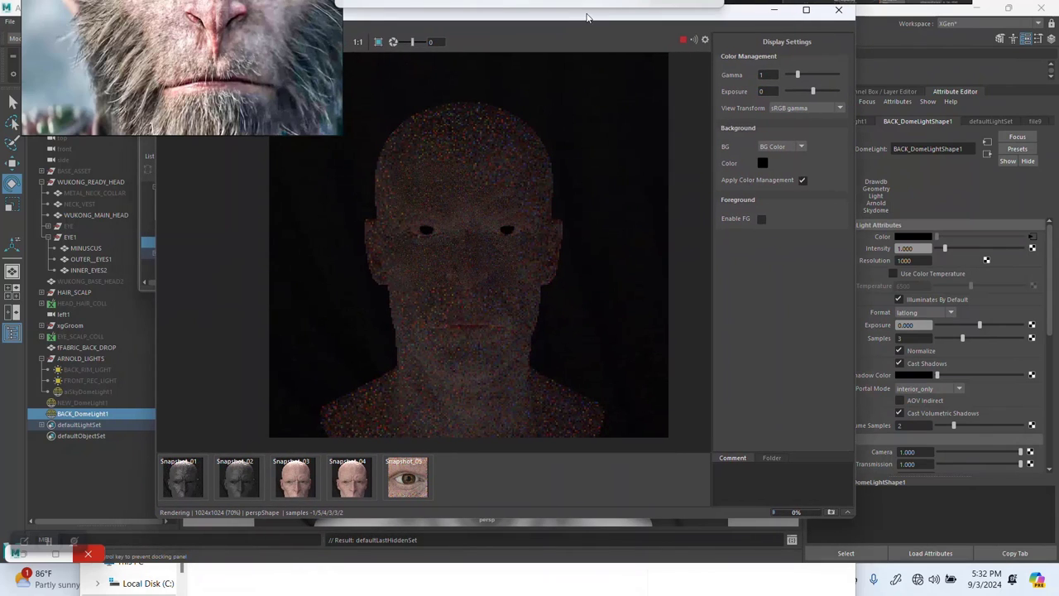
drag(924, 248, 873, 241)
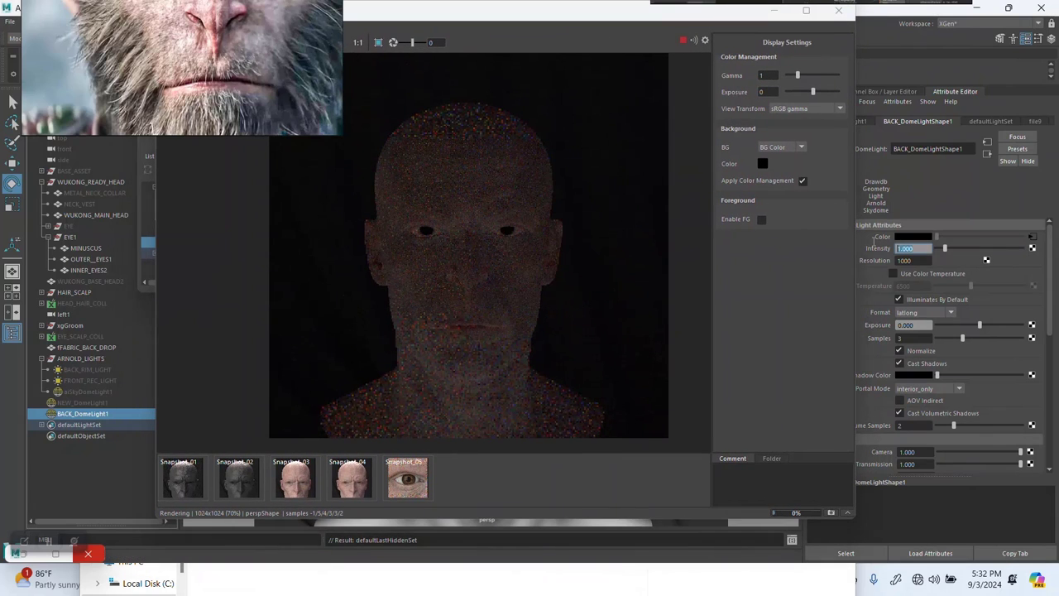
text(4)
text(0)
key(Return)
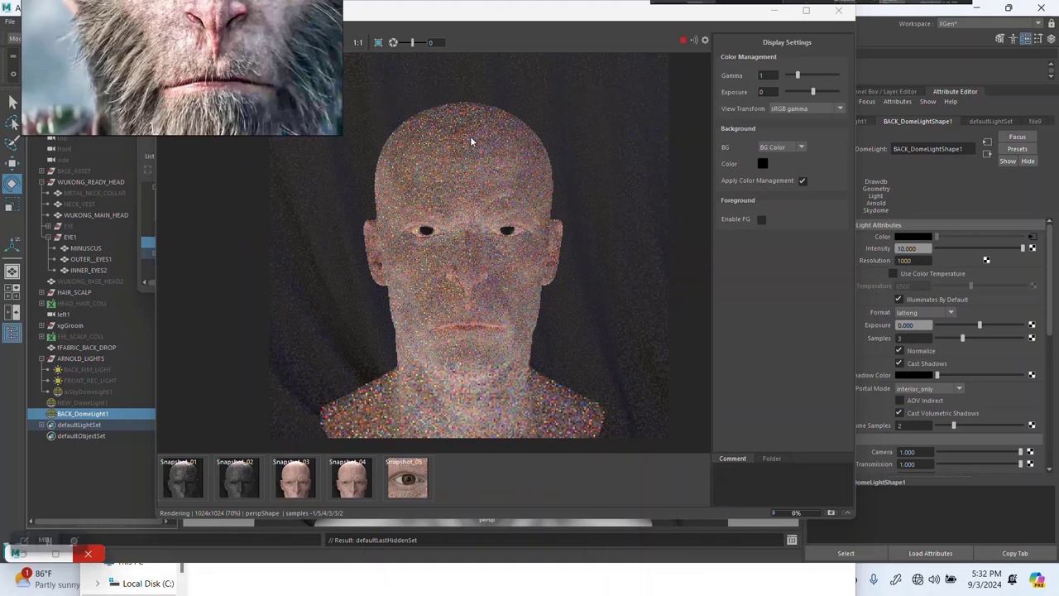
Unhide NEW_DomeLight1 so the studio dome lights the head again.
drag(415, 17, 604, 23)
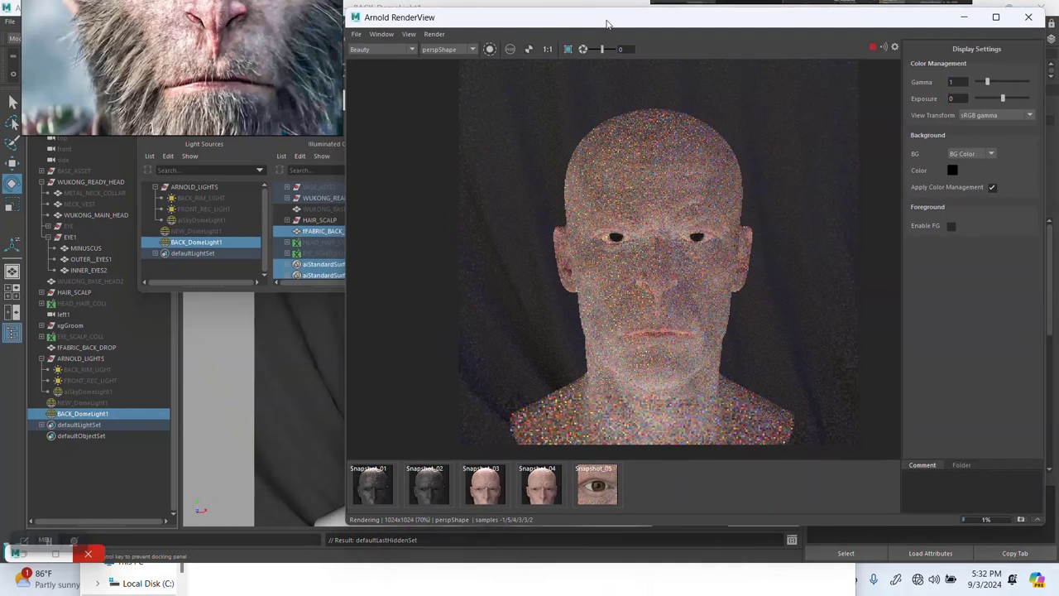
click(321, 202)
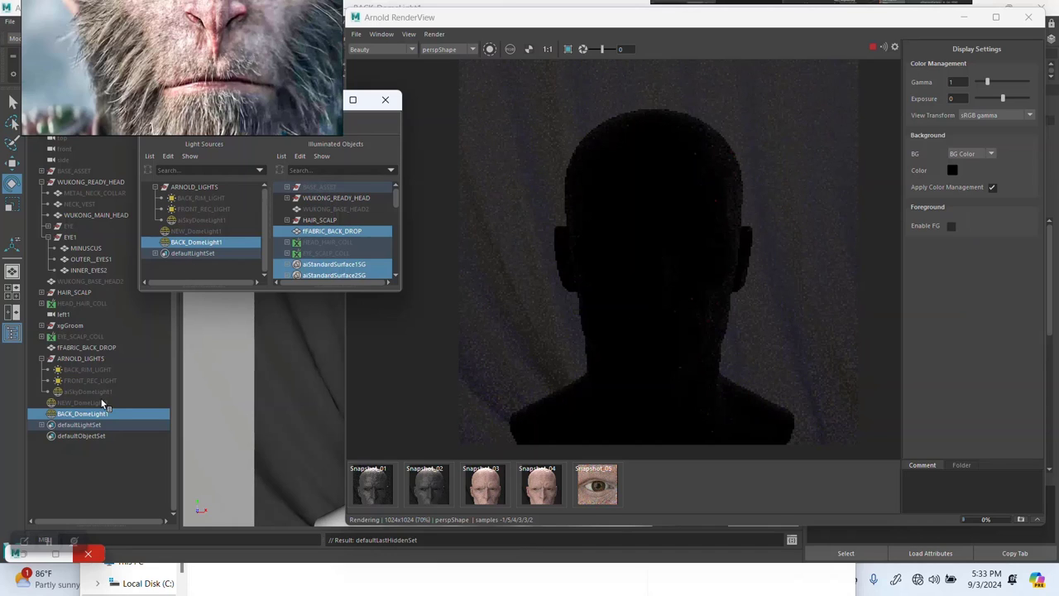
click(101, 402)
key(shift+h)
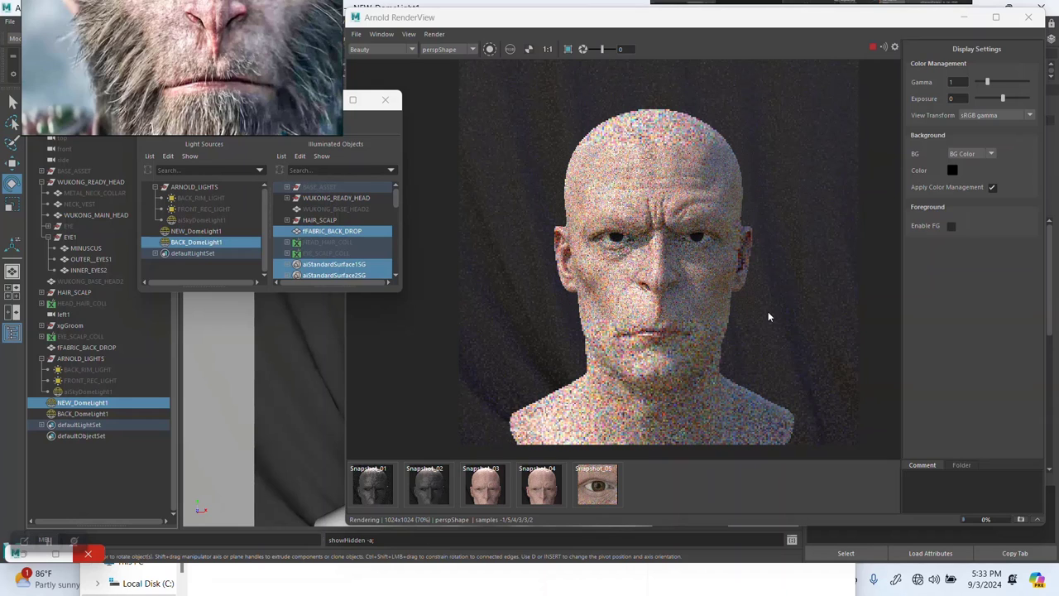
Unhide BACK_RIM_LIGHT from the Outliner.
scroll(682, 268, up, 5)
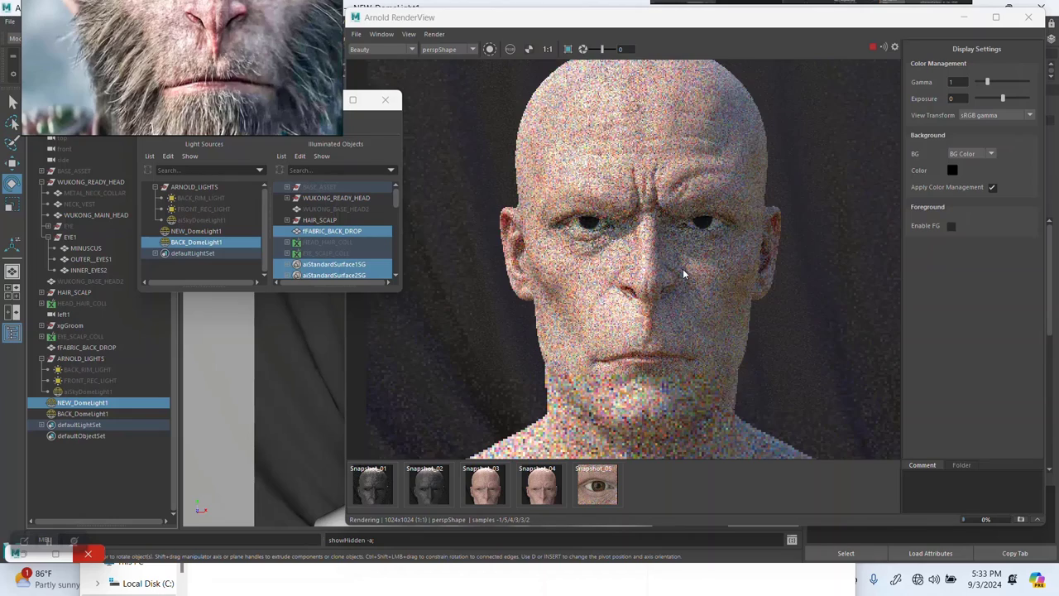
scroll(674, 288, down, 3)
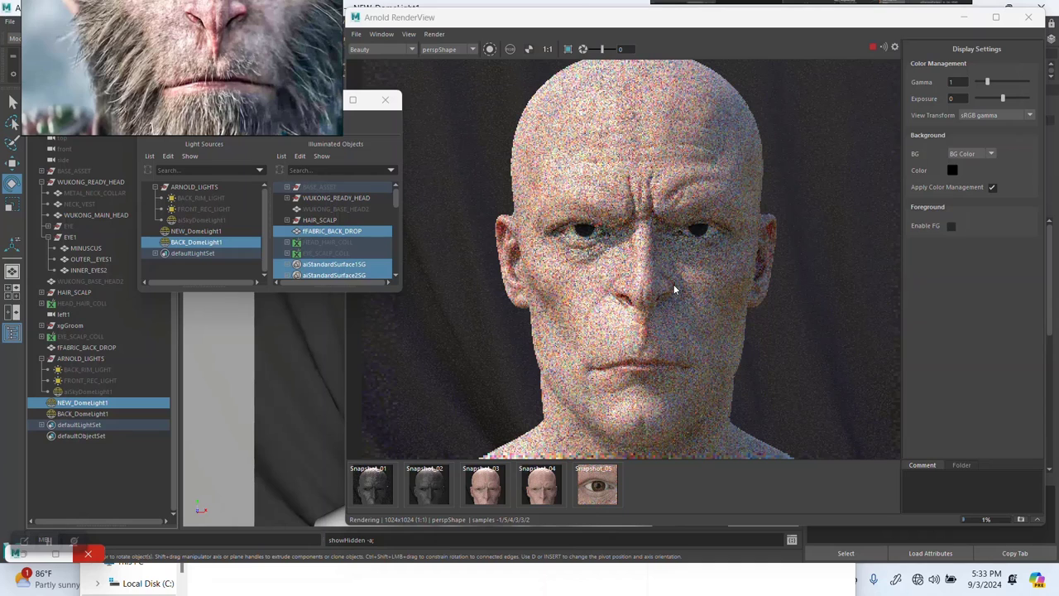
scroll(676, 283, down, 2)
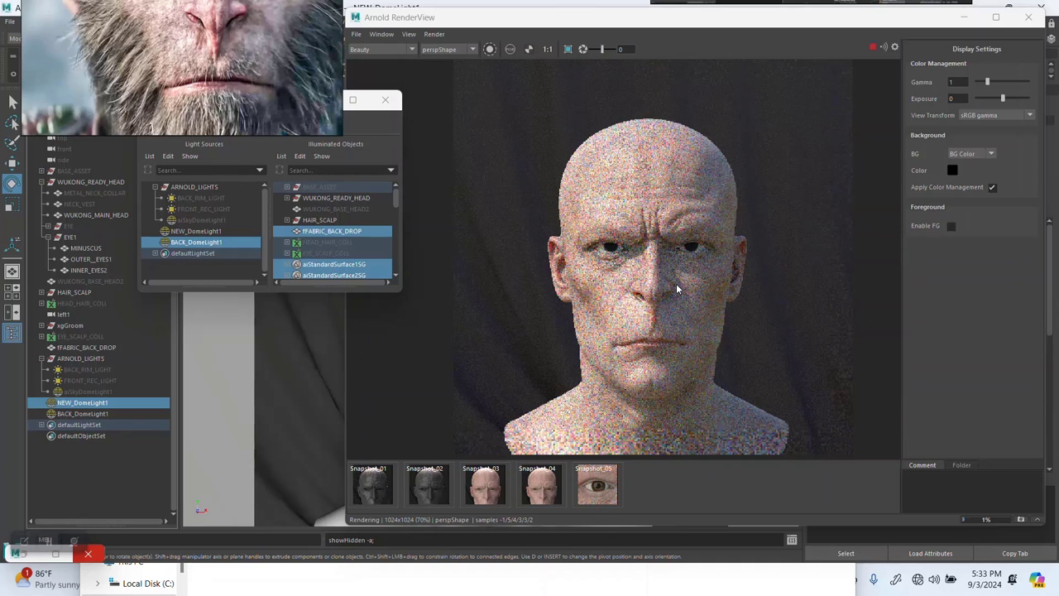
click(89, 370)
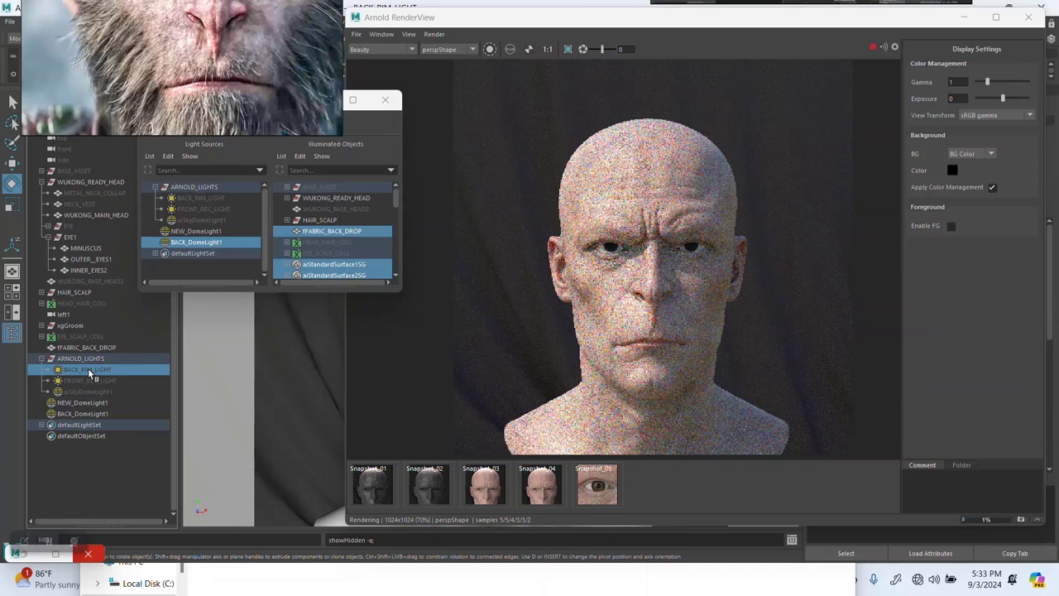
key(shift+h)
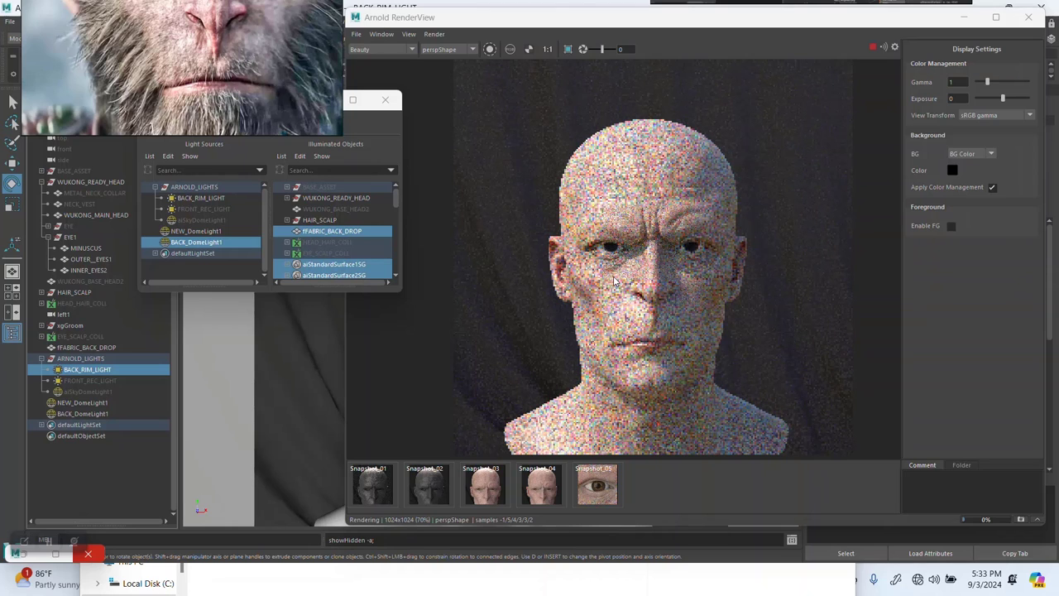
Save the scene as WUKONG HEAD.mb and close the Relationship Editor.
scroll(612, 283, up, 1)
scroll(614, 281, down, 2)
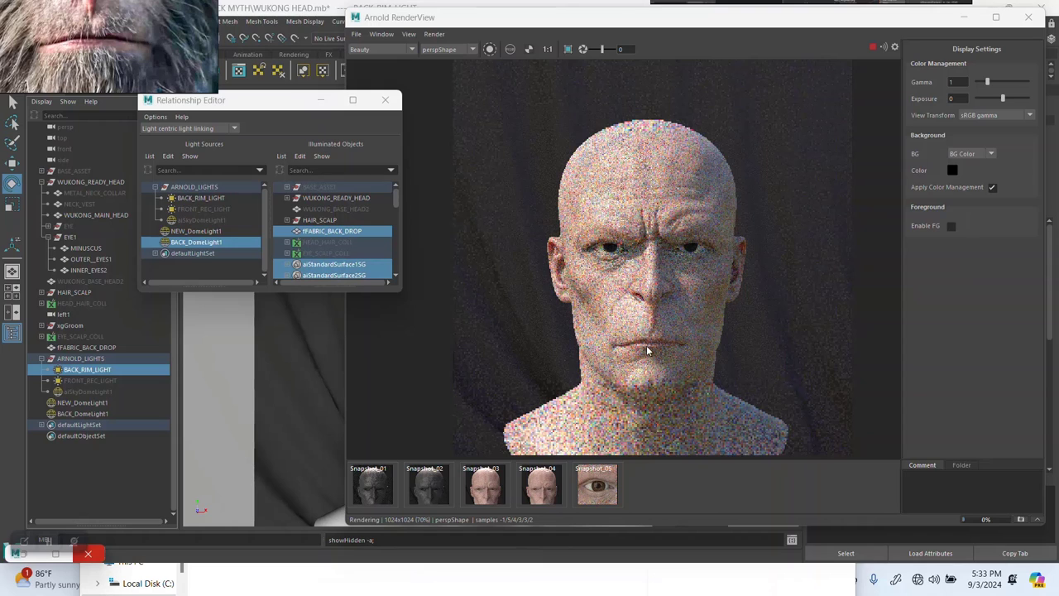
scroll(659, 272, up, 1)
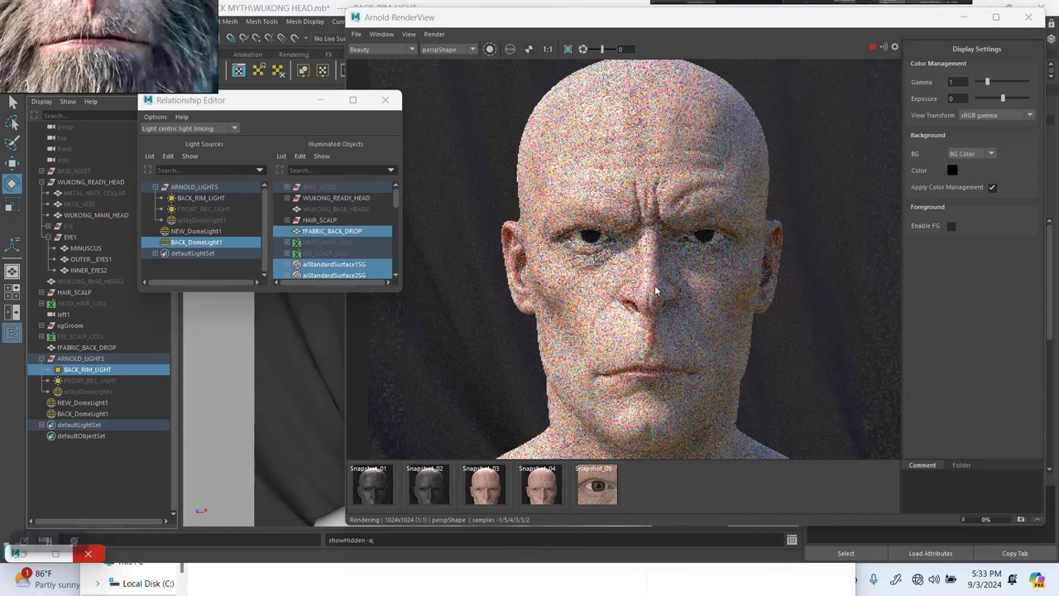
scroll(643, 303, up, 1)
scroll(678, 263, up, 1)
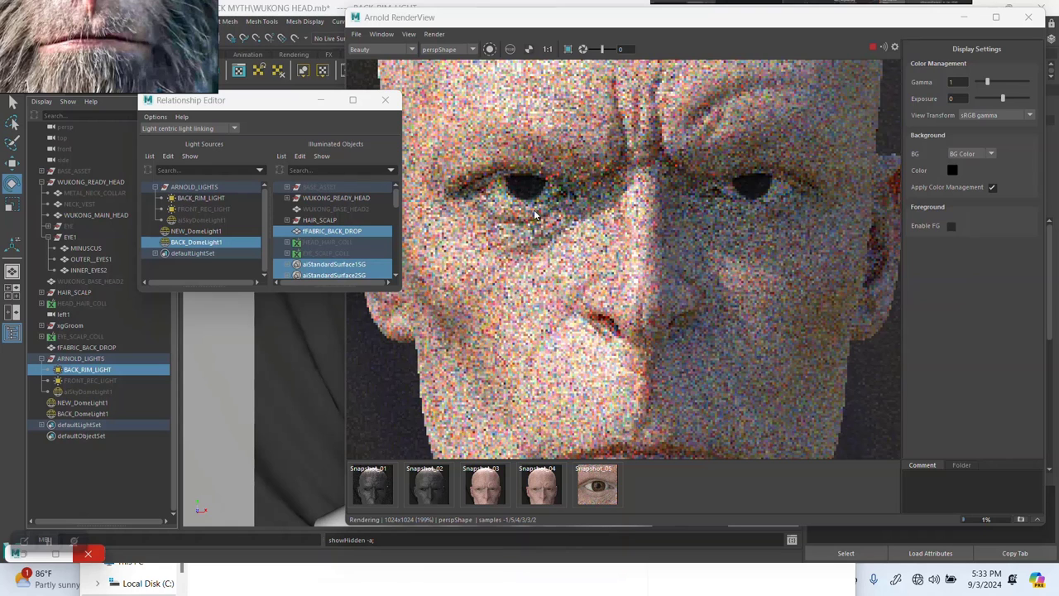
scroll(574, 253, down, 1)
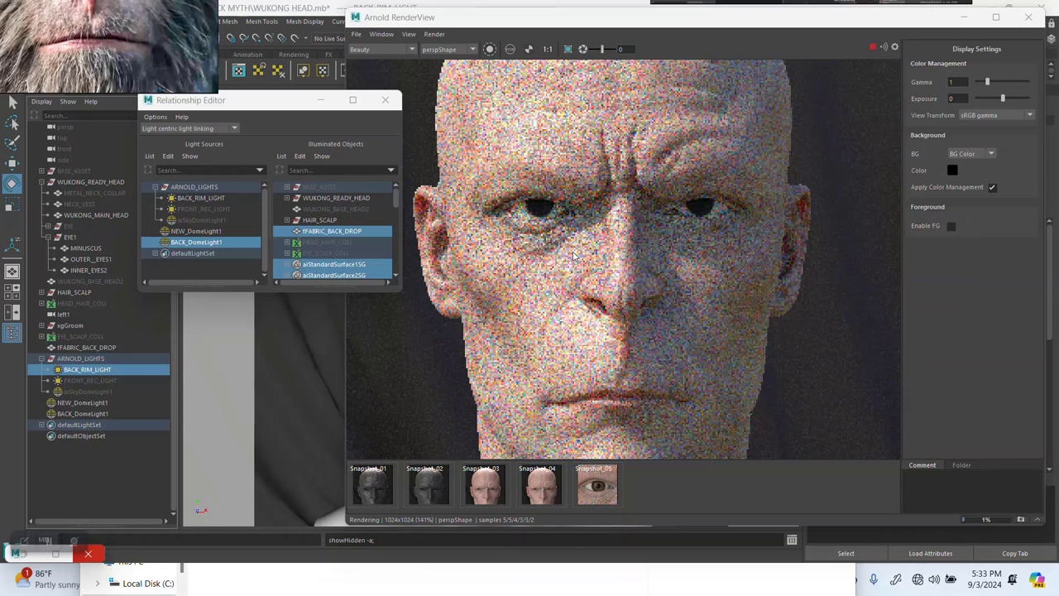
scroll(627, 247, down, 1)
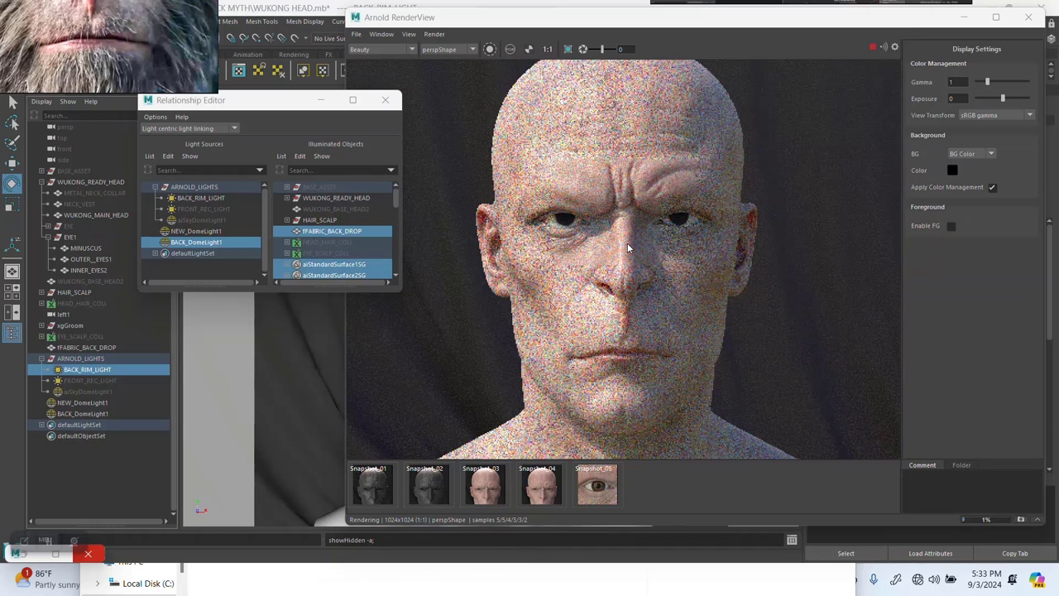
scroll(624, 248, down, 1)
scroll(612, 288, up, 1)
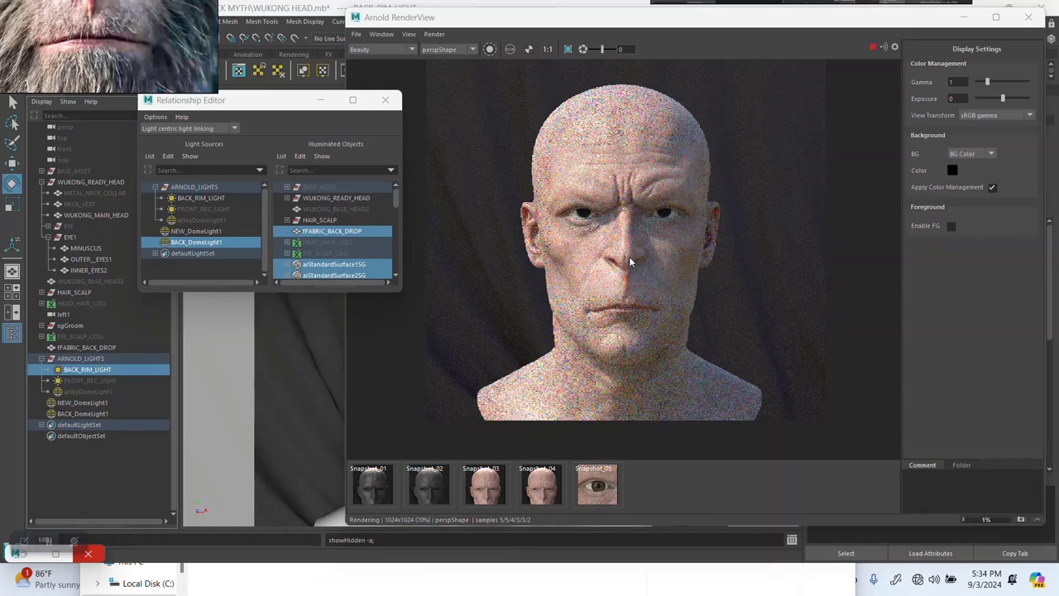
scroll(629, 262, up, 1)
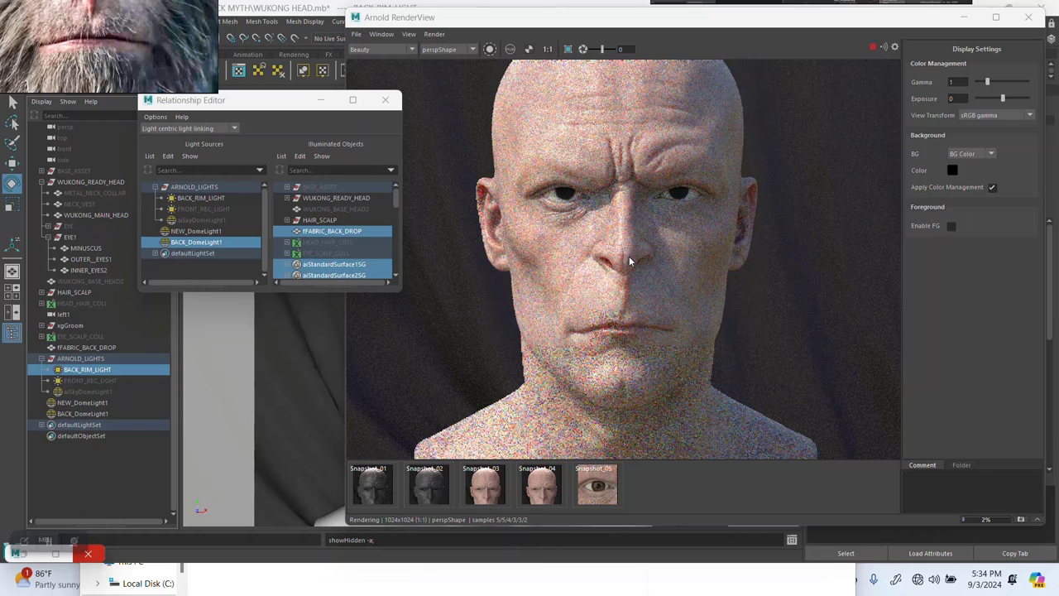
scroll(629, 256, down, 2)
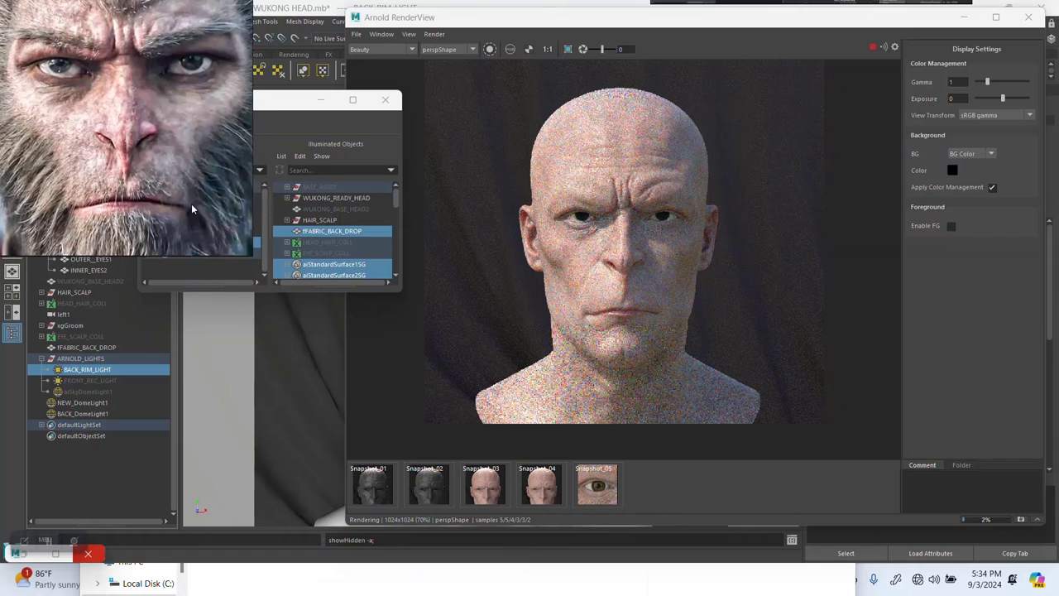
scroll(649, 236, up, 2)
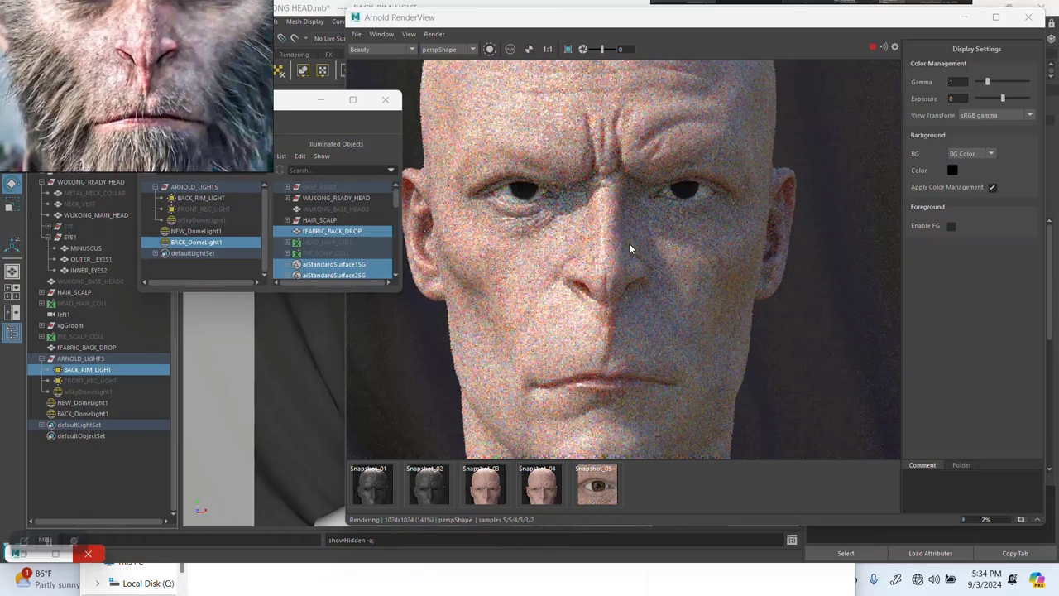
scroll(629, 246, down, 2)
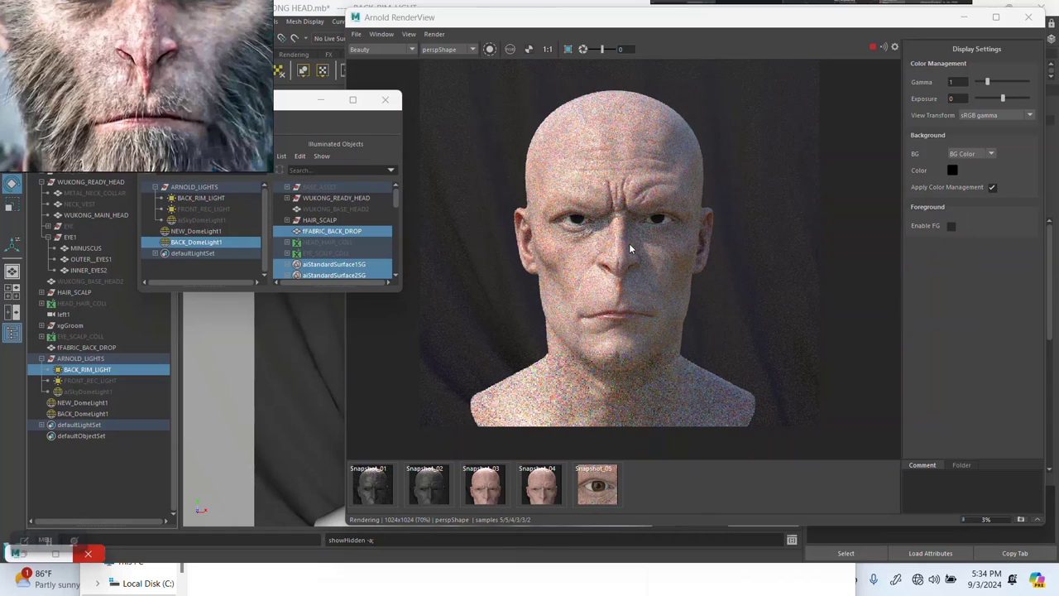
scroll(628, 249, up, 2)
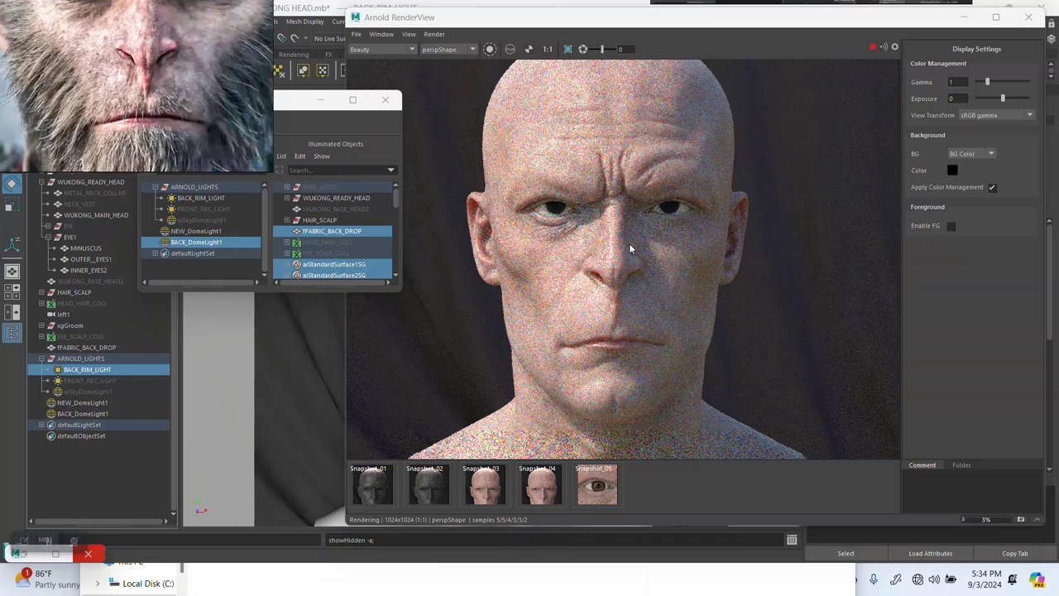
scroll(628, 243, down, 2)
scroll(629, 243, up, 2)
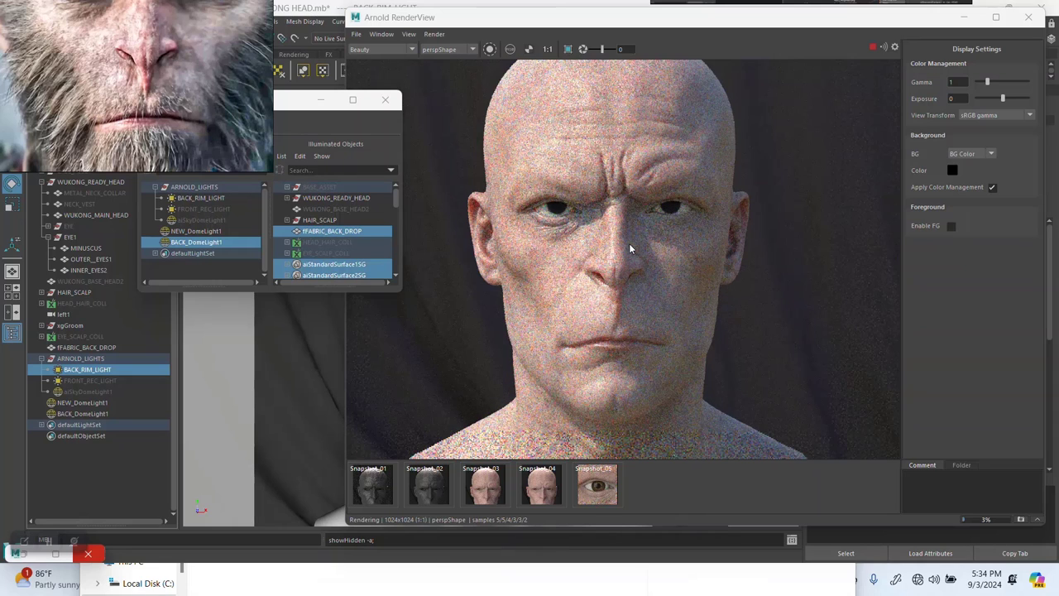
scroll(629, 249, up, 1)
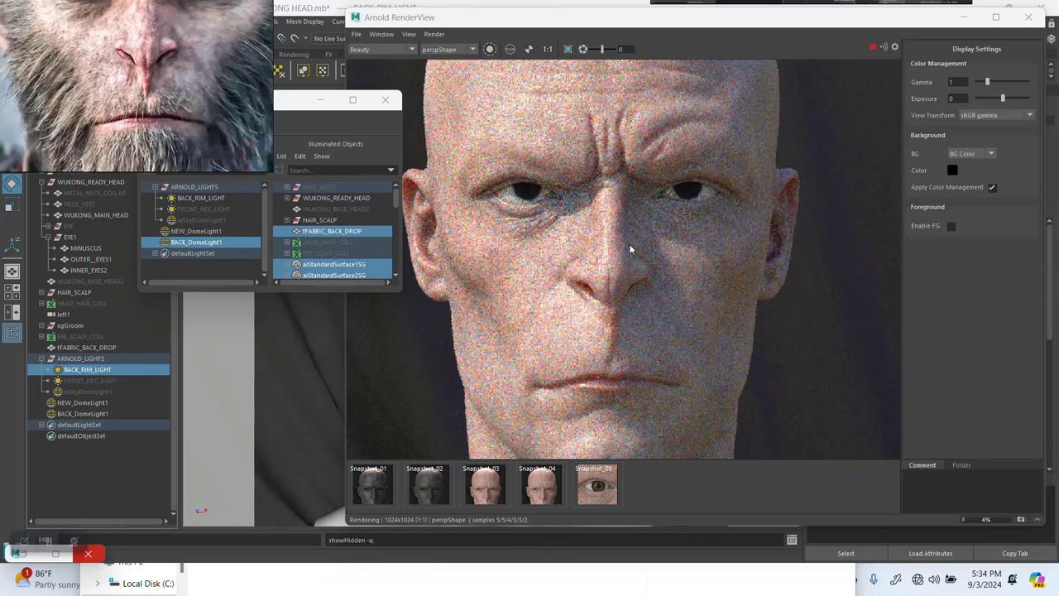
scroll(629, 249, down, 1)
scroll(629, 248, down, 1)
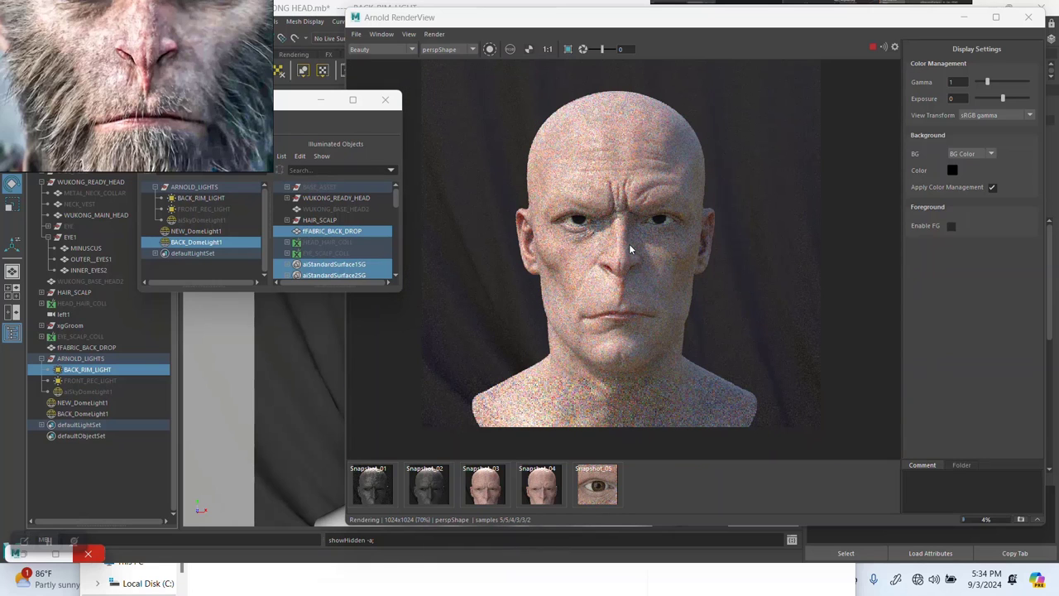
key(ctrl+s)
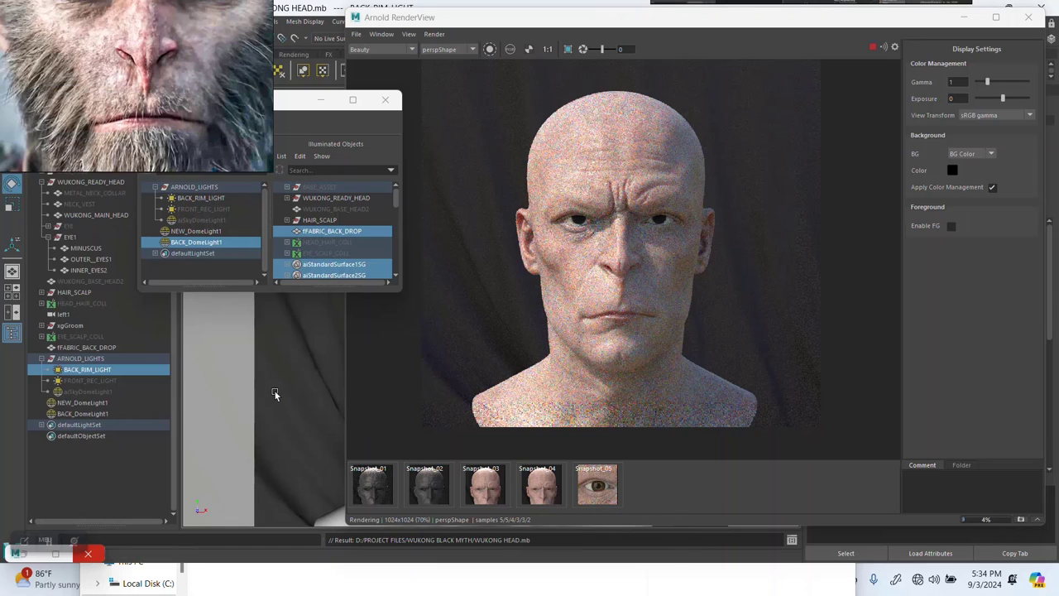
click(384, 99)
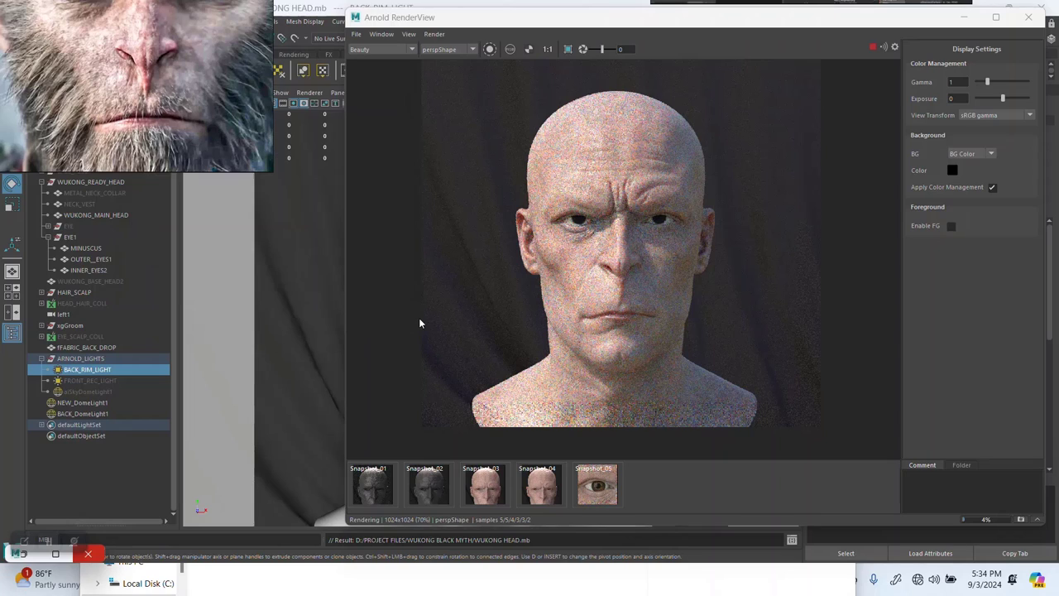